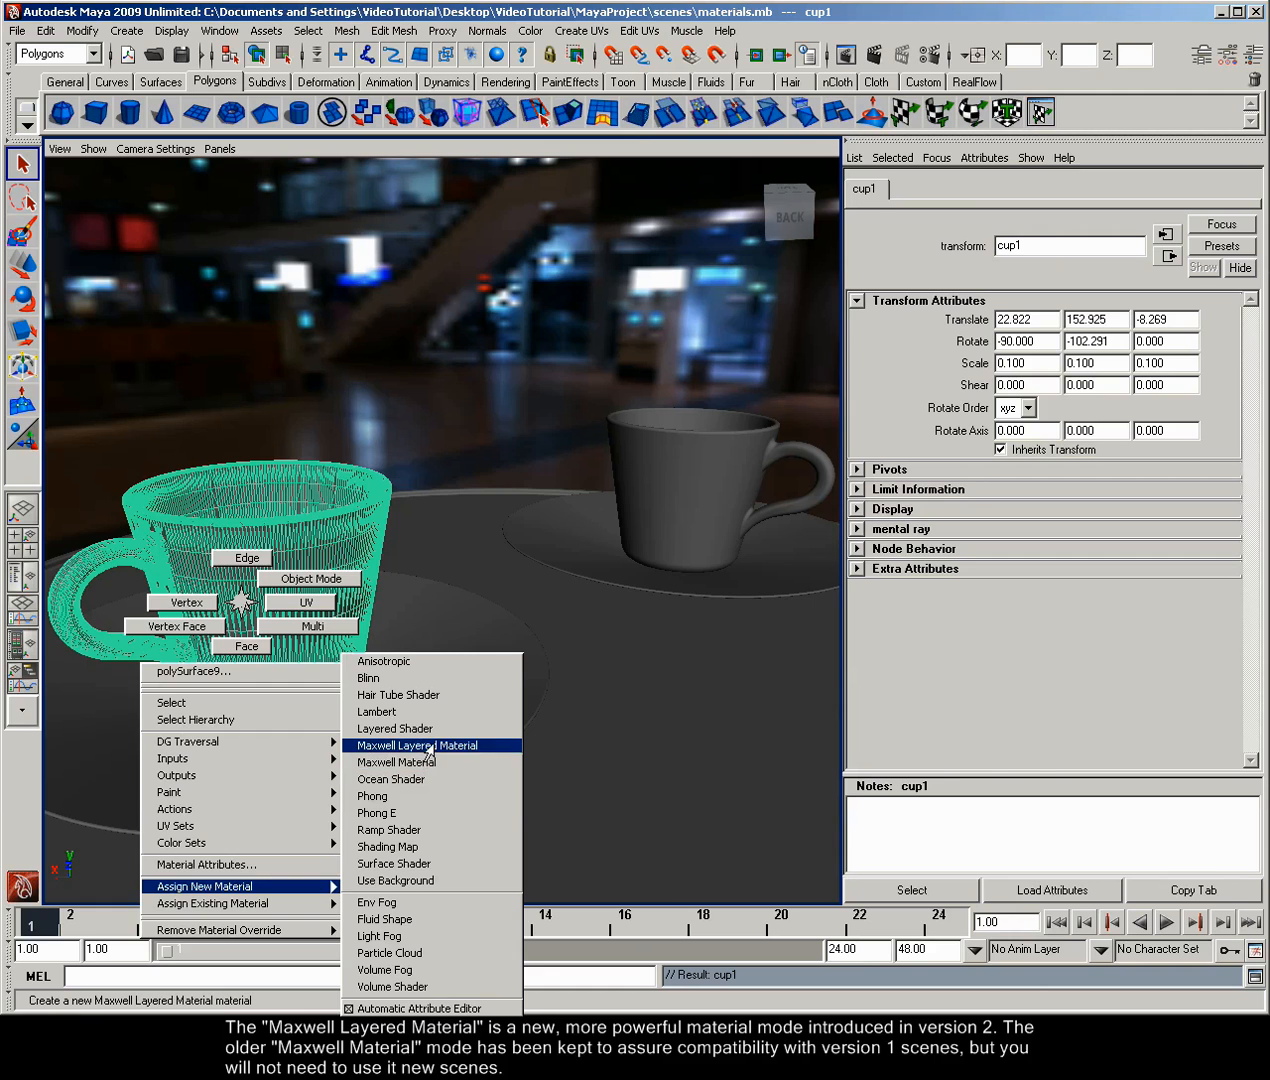
# - Assign a new Maxwell Layered Material to the front cup and set its Reflectance (0°) to golden brown, HSV 46.62, 0.776, 0.650
pyautogui.click(428, 746)
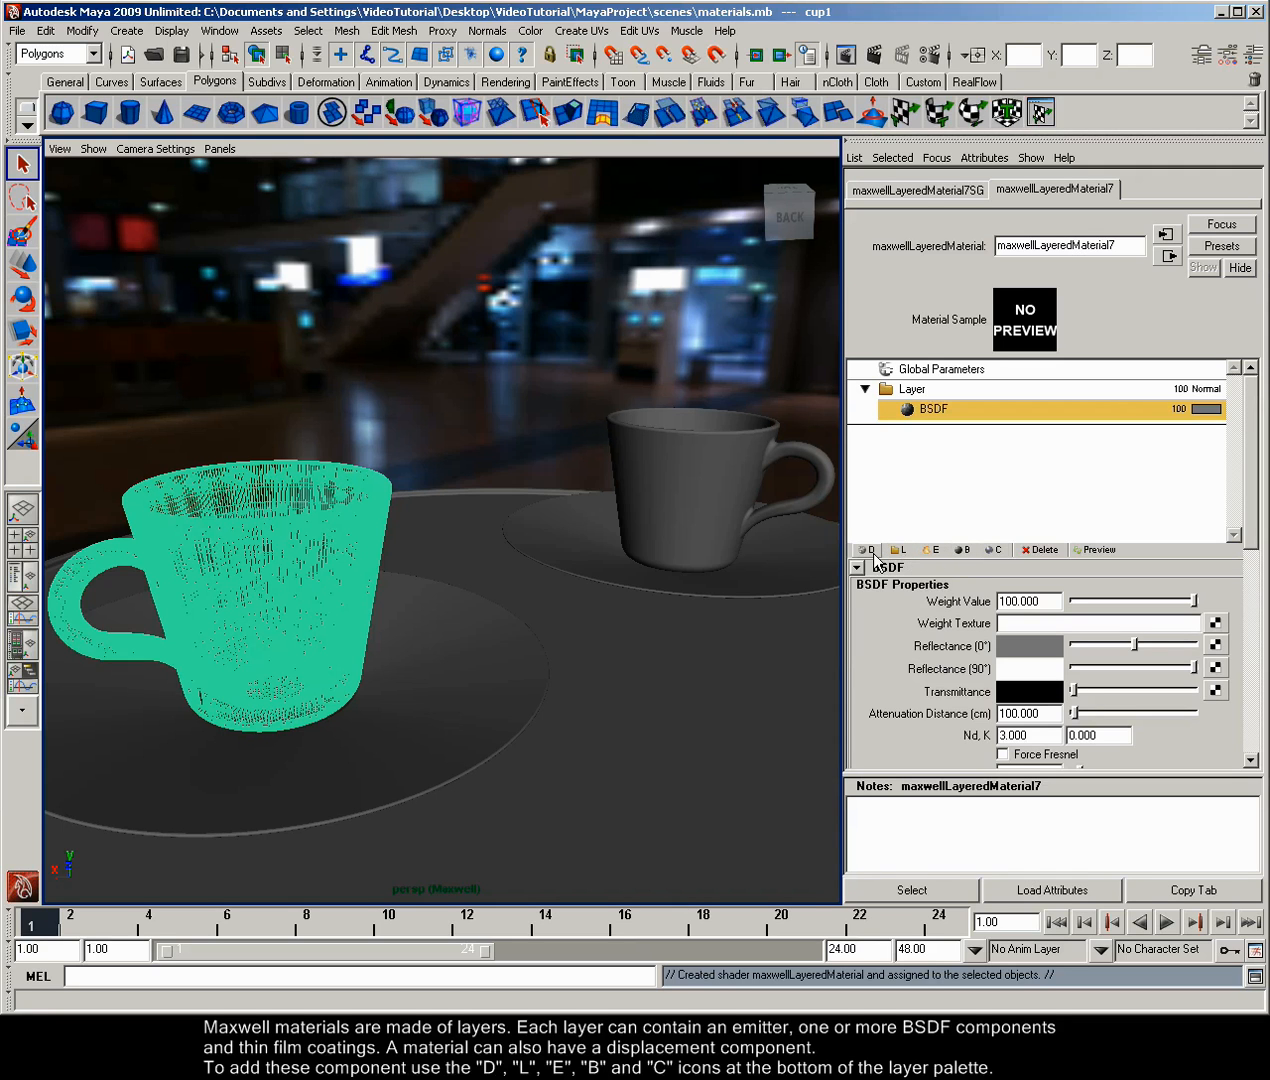
pyautogui.click(1028, 649)
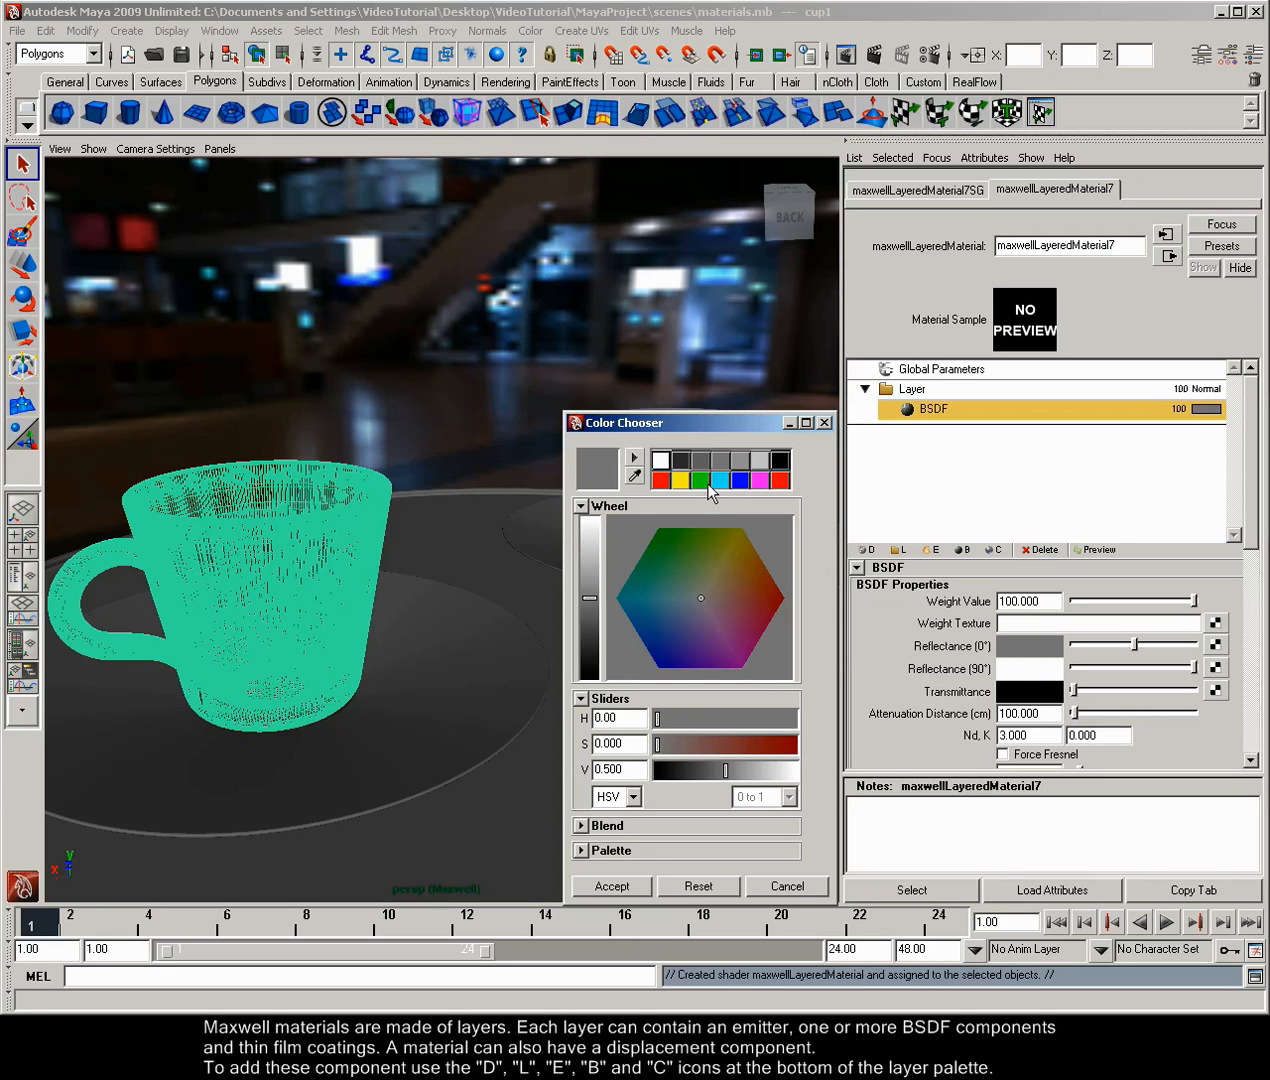
pyautogui.moveTo(693, 577); pyautogui.dragTo(740, 556)
pyautogui.moveTo(590, 598); pyautogui.dragTo(585, 570)
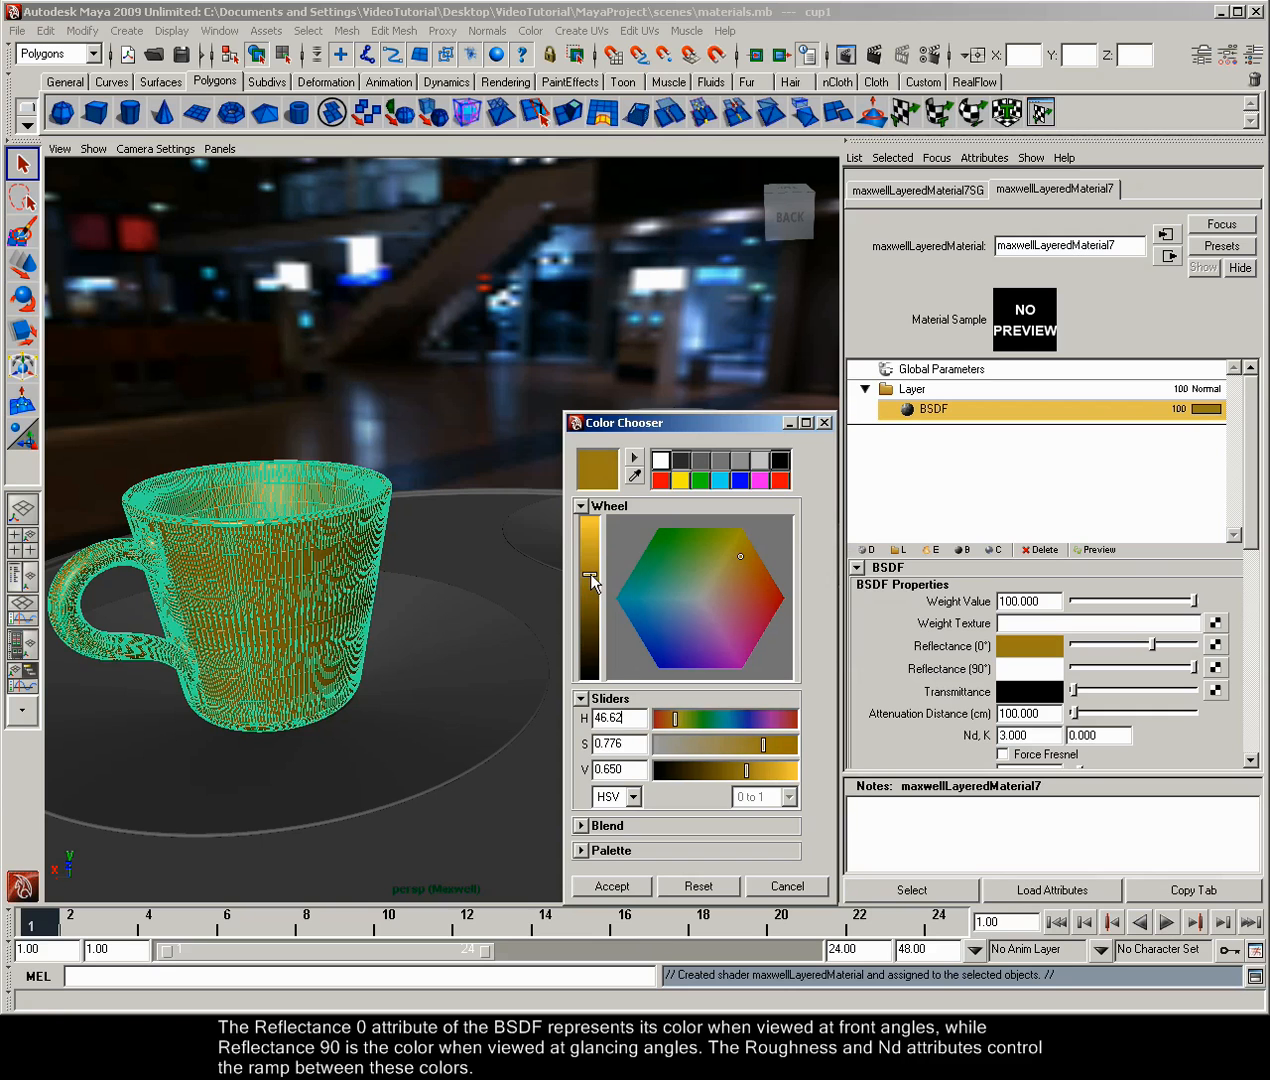
pyautogui.click(612, 886)
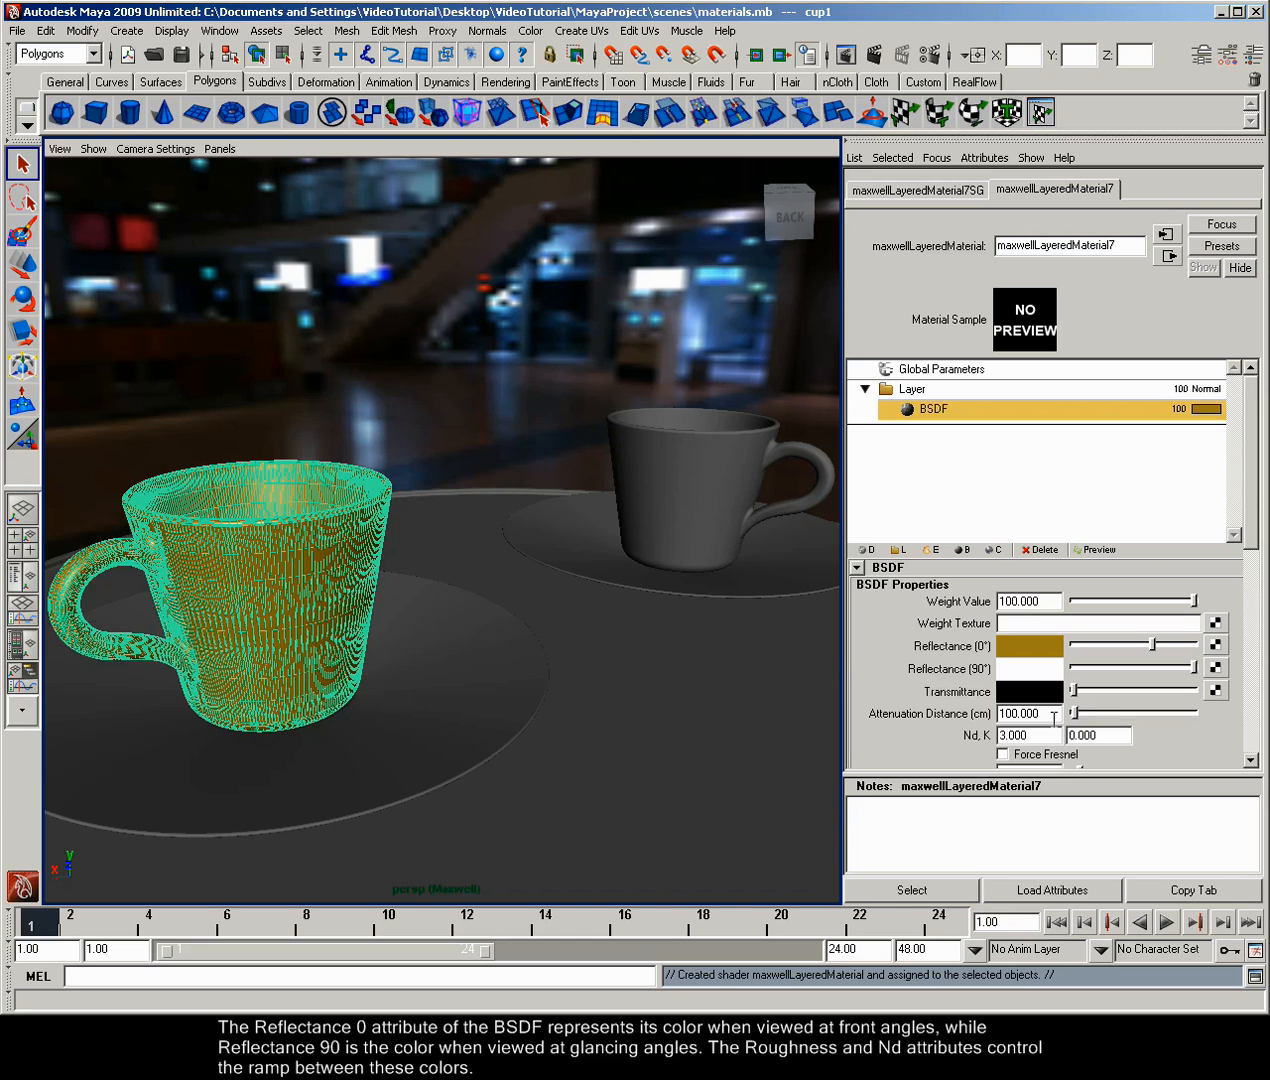
# - Set the cup material's BSDF Roughness to 100 and render its material sample preview
pyautogui.moveTo(1247, 492); pyautogui.dragTo(1248, 698)
pyautogui.click(1020, 556)
pyautogui.write('100')
pyautogui.press('Return')
pyautogui.moveTo(1249, 711); pyautogui.dragTo(1252, 462)
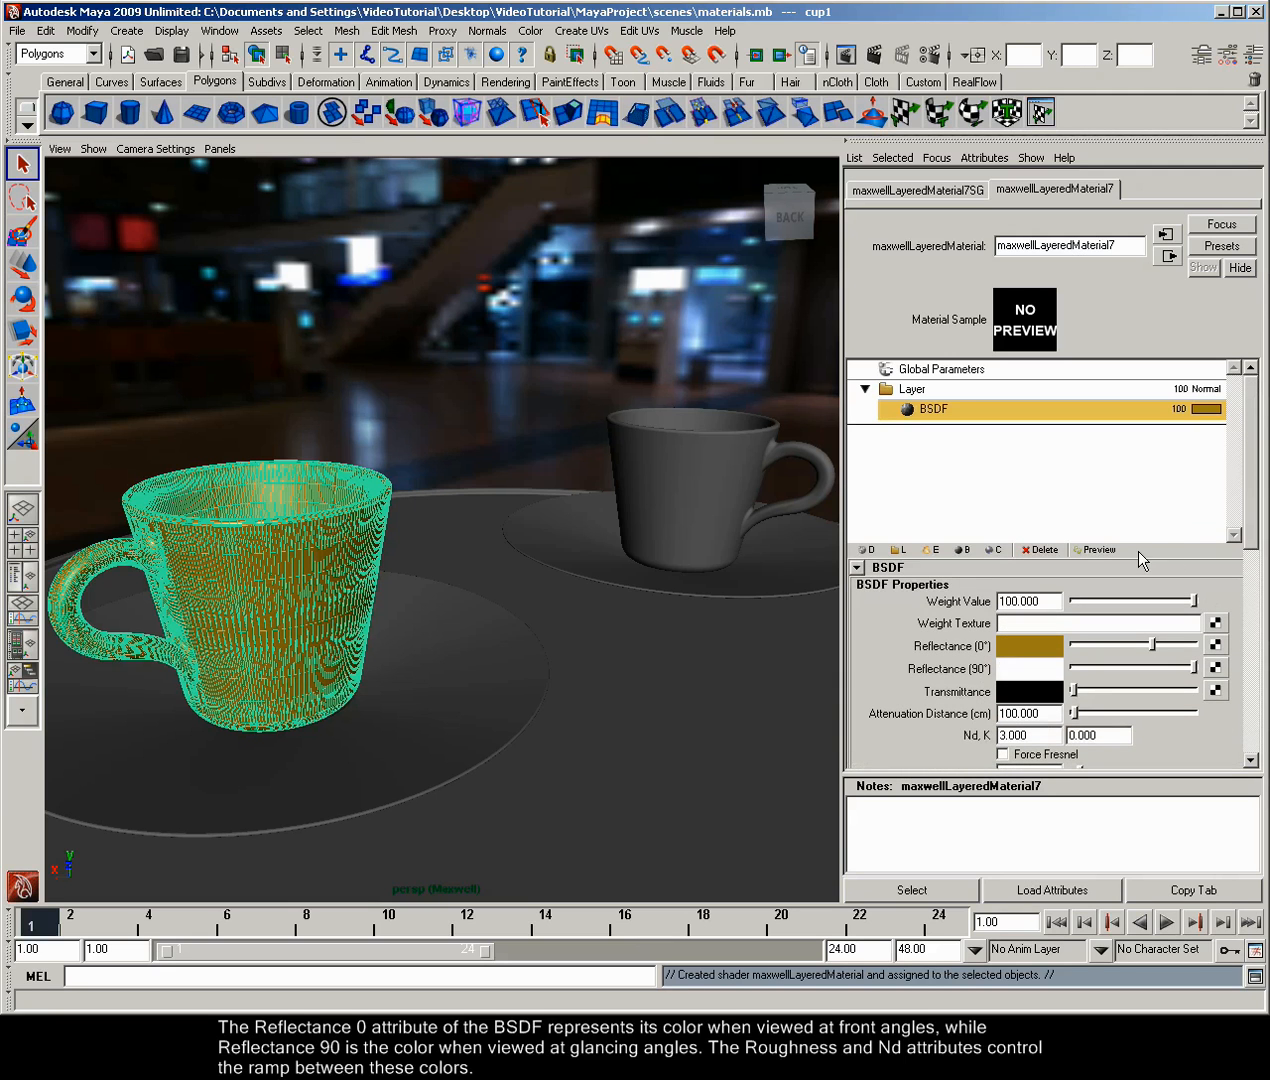
pyautogui.click(1100, 550)
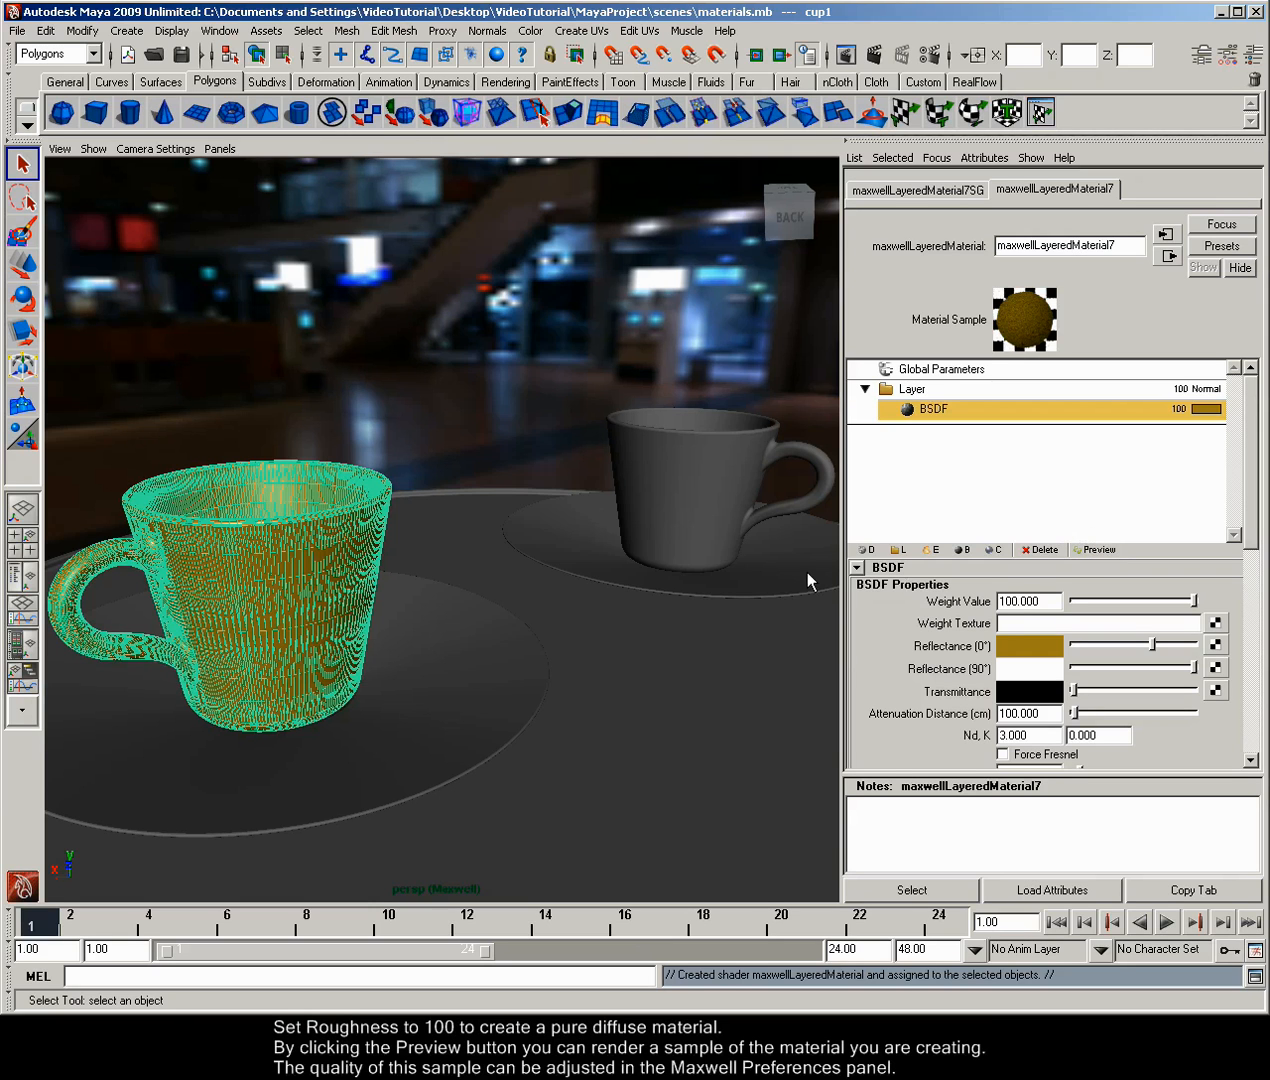
# - Assign a new Maxwell Layered Material to the saucer under the golden-brown cup
pyautogui.click(457, 693)
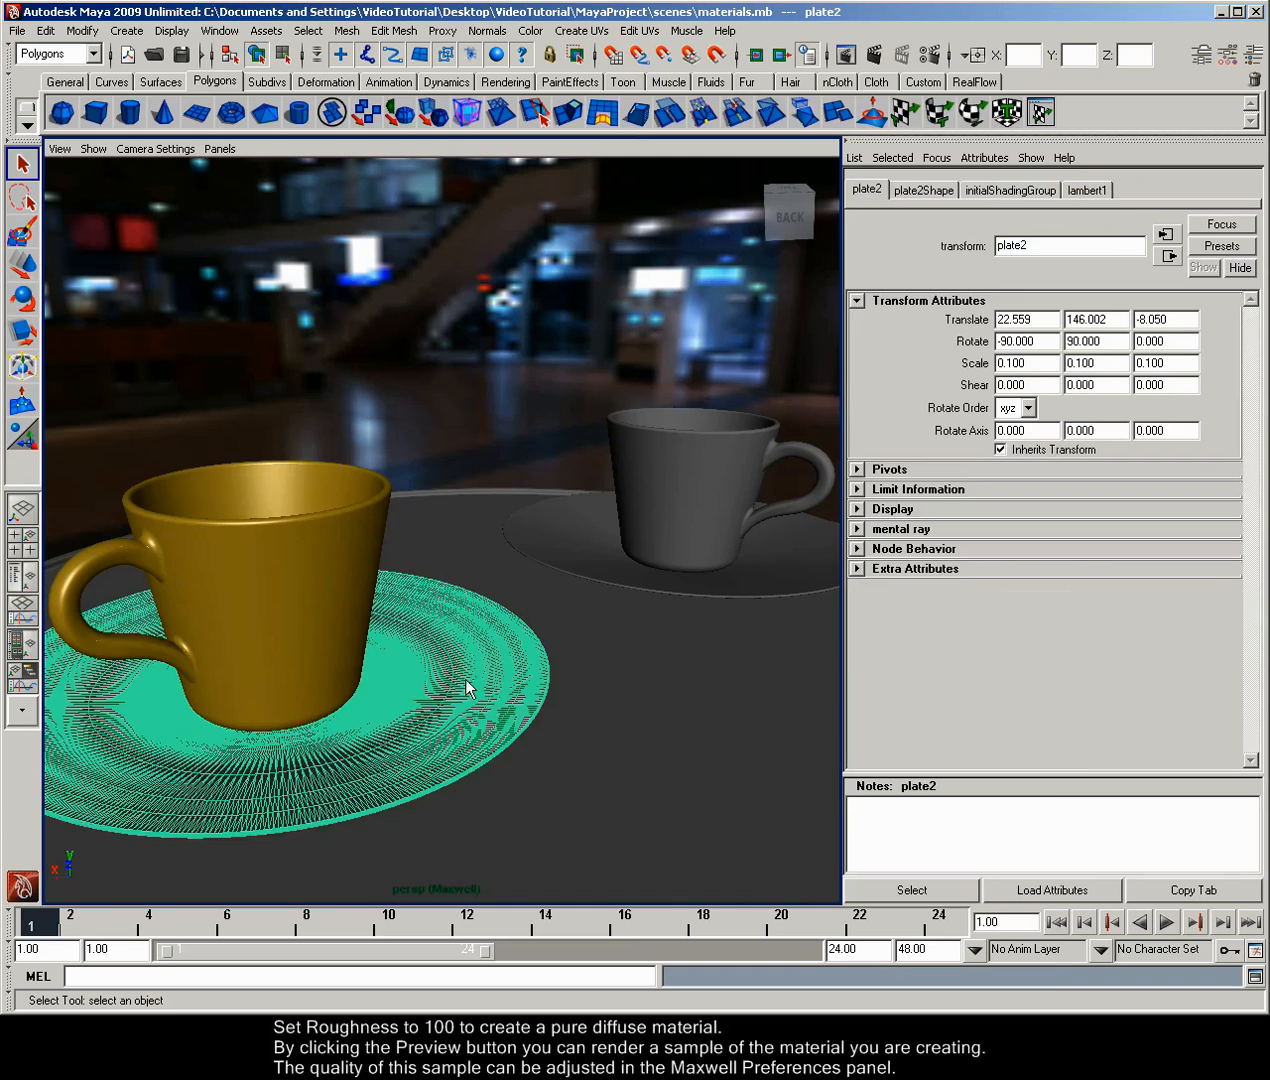
pyautogui.rightClick(453, 676)
pyautogui.moveTo(440, 958)
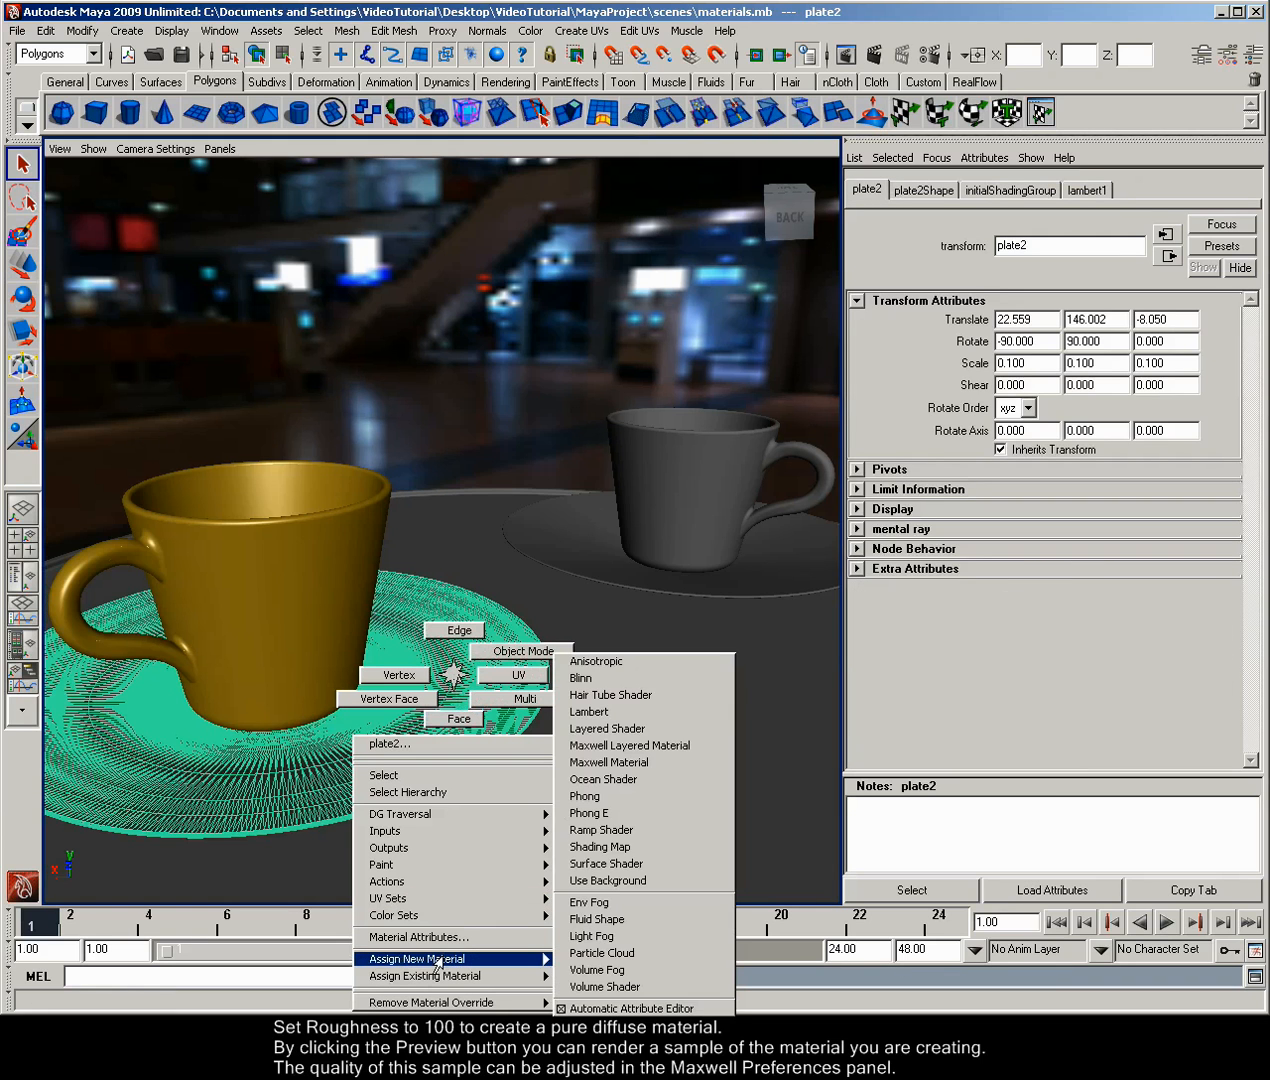
pyautogui.click(670, 746)
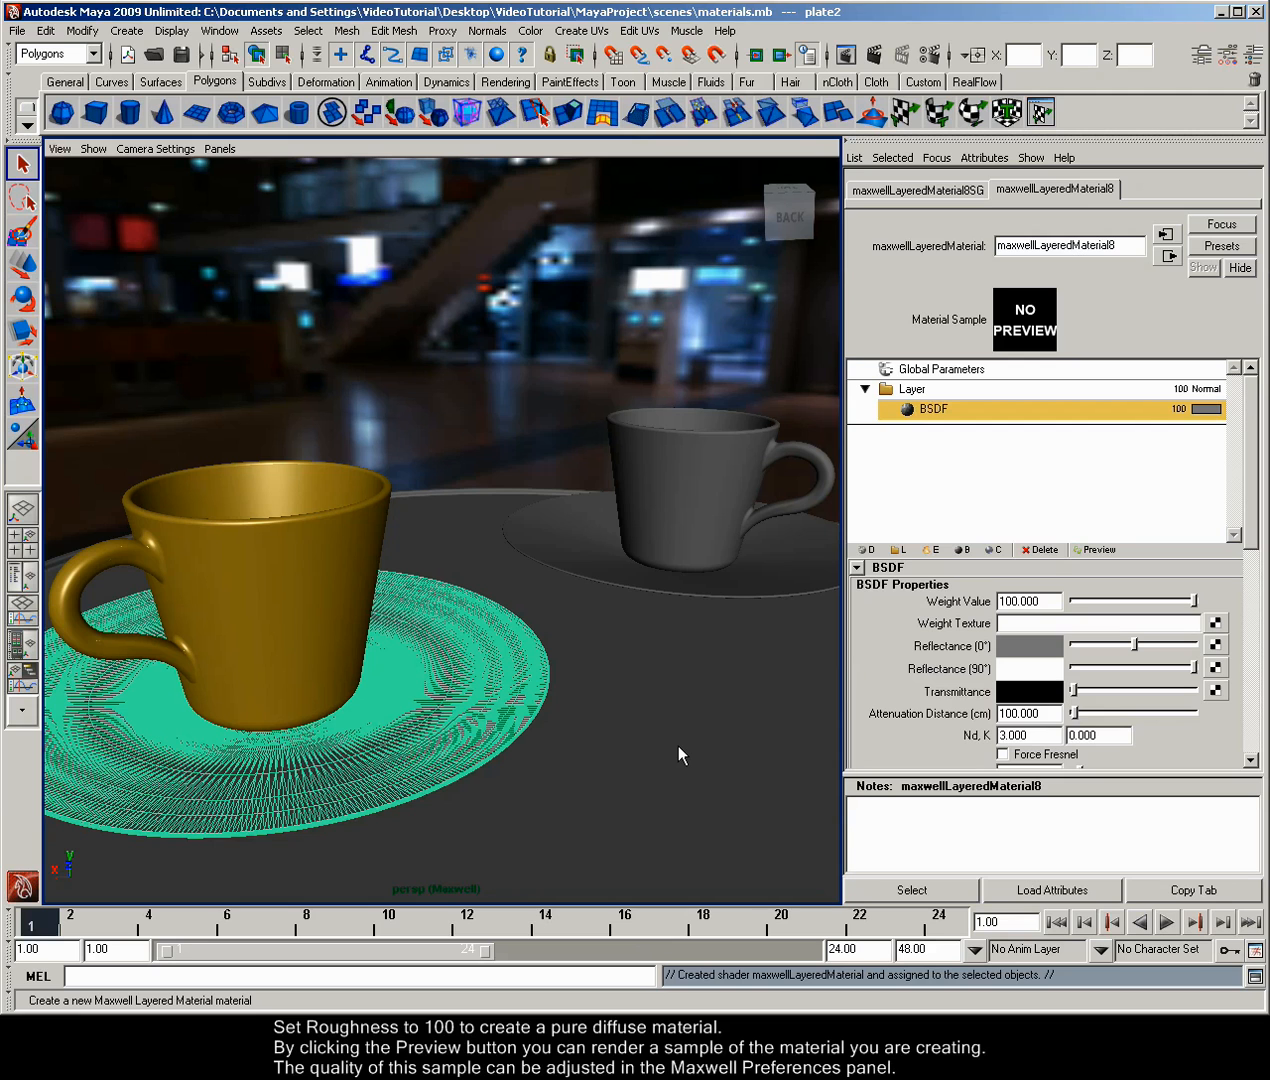
# - Set the Roughness of the front saucer material's BSDF to 50
pyautogui.scroll(-10, 1147, 641)
pyautogui.doubleClick(1045, 603)
pyautogui.write('50')
pyautogui.press('Return')
pyautogui.moveTo(1252, 692); pyautogui.dragTo(1260, 484)
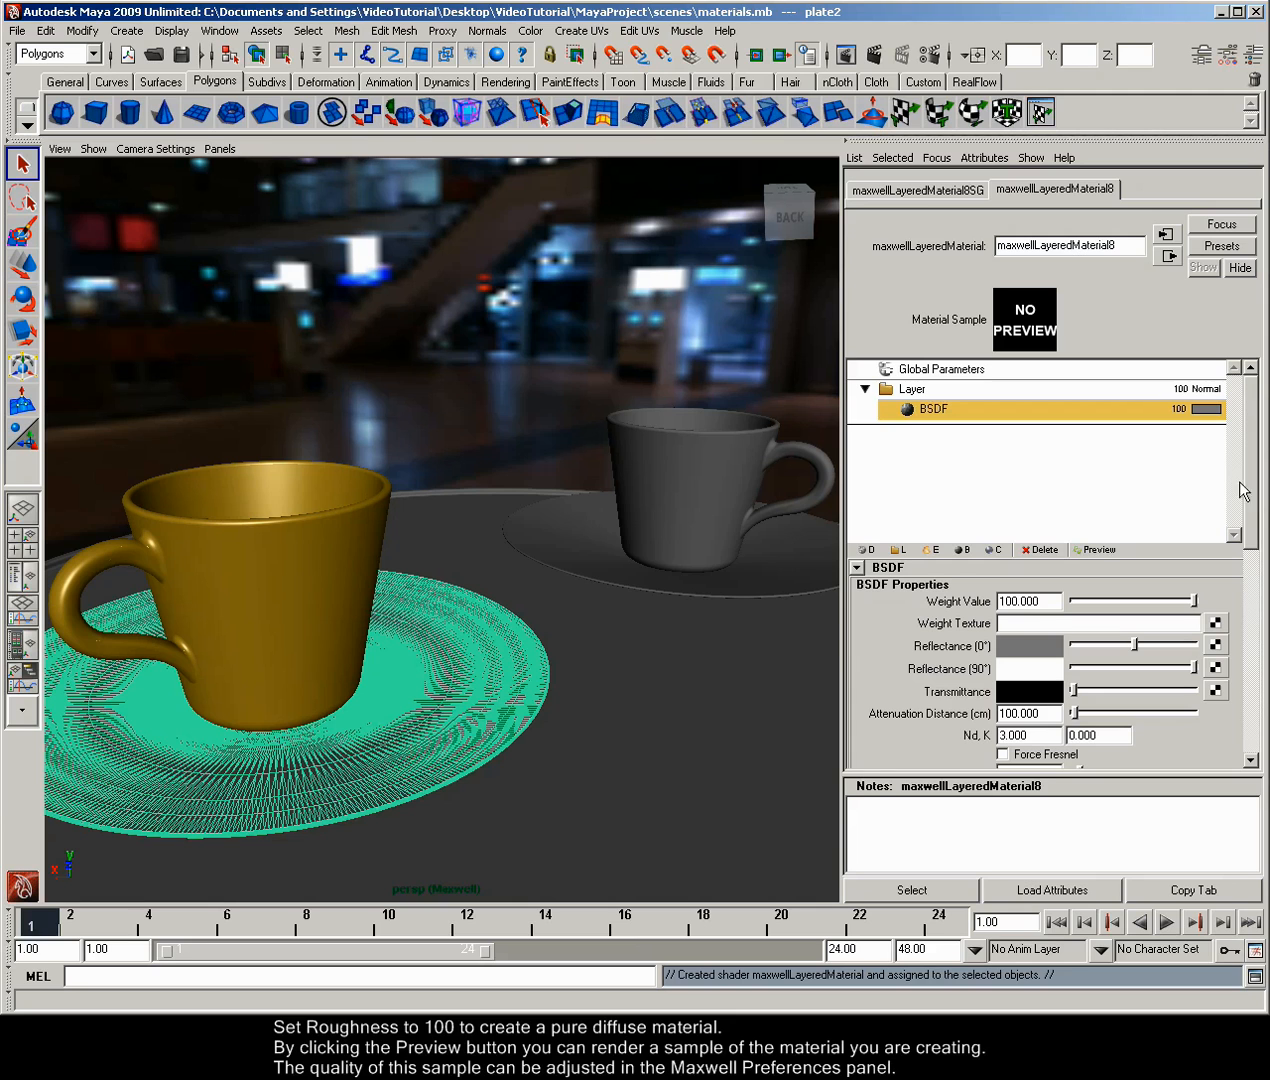
# - Set the saucer material's Reflectance (0°) to a slightly darkened red and render its sample preview
pyautogui.click(1029, 646)
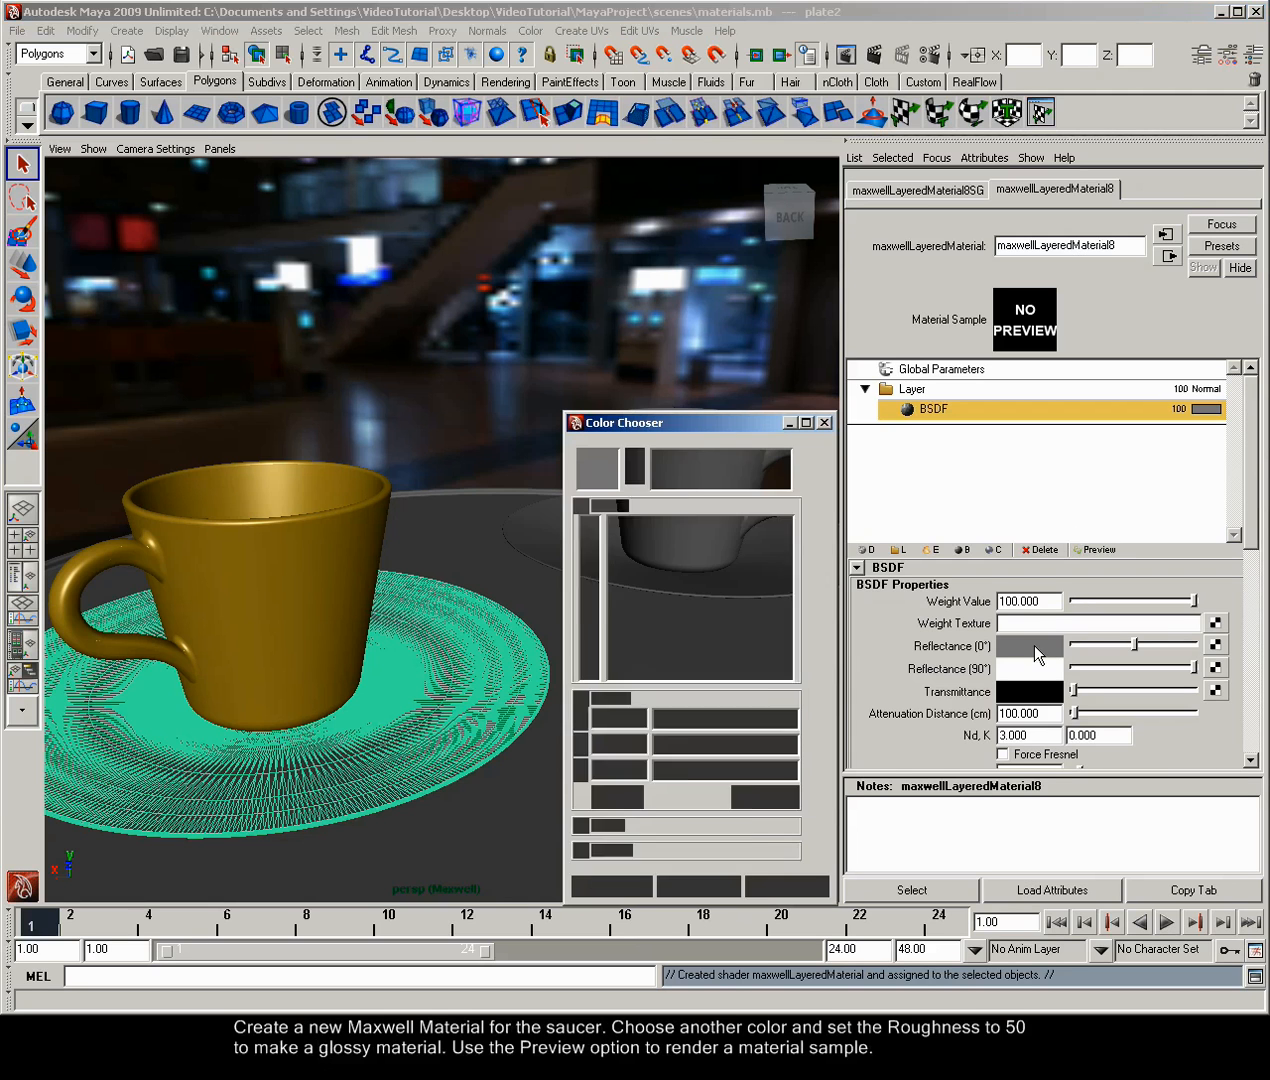
pyautogui.click(660, 480)
pyautogui.moveTo(585, 551); pyautogui.dragTo(588, 596)
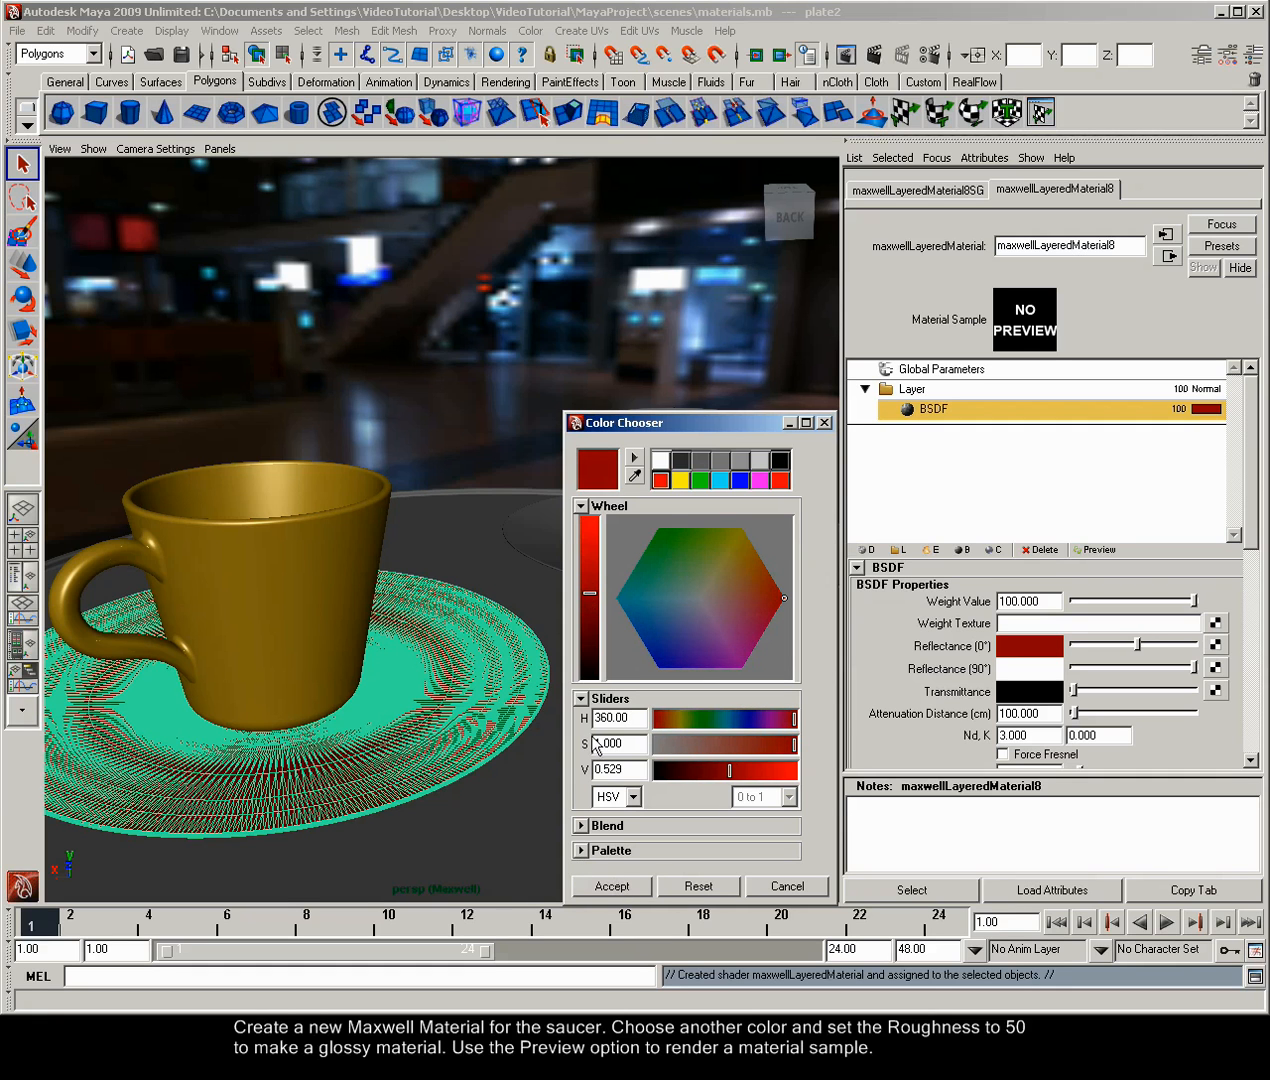
pyautogui.click(591, 568)
pyautogui.click(603, 886)
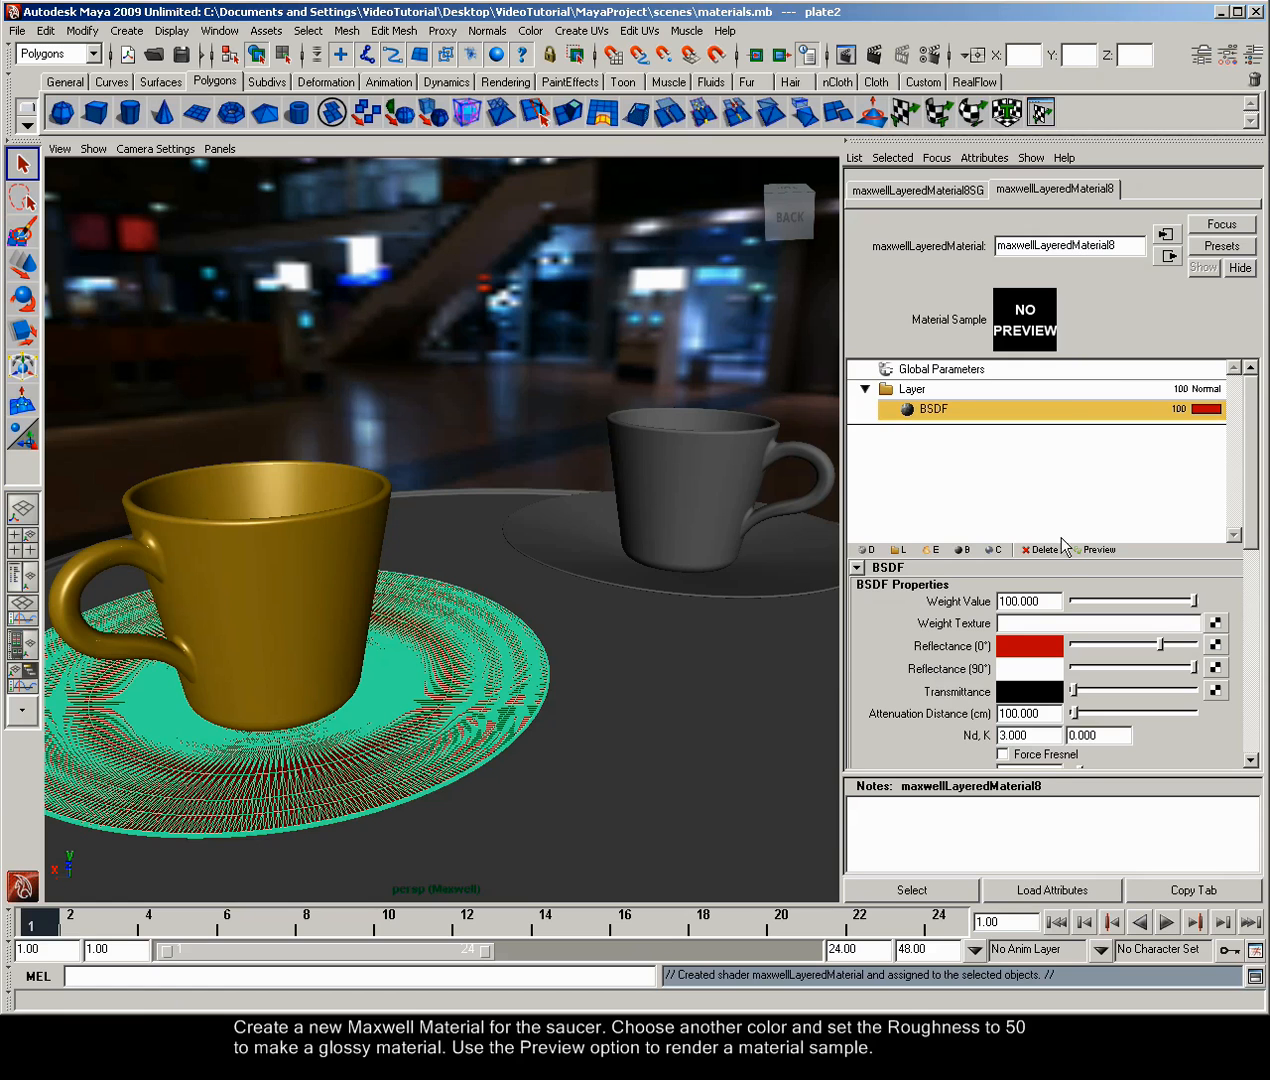
pyautogui.click(1092, 550)
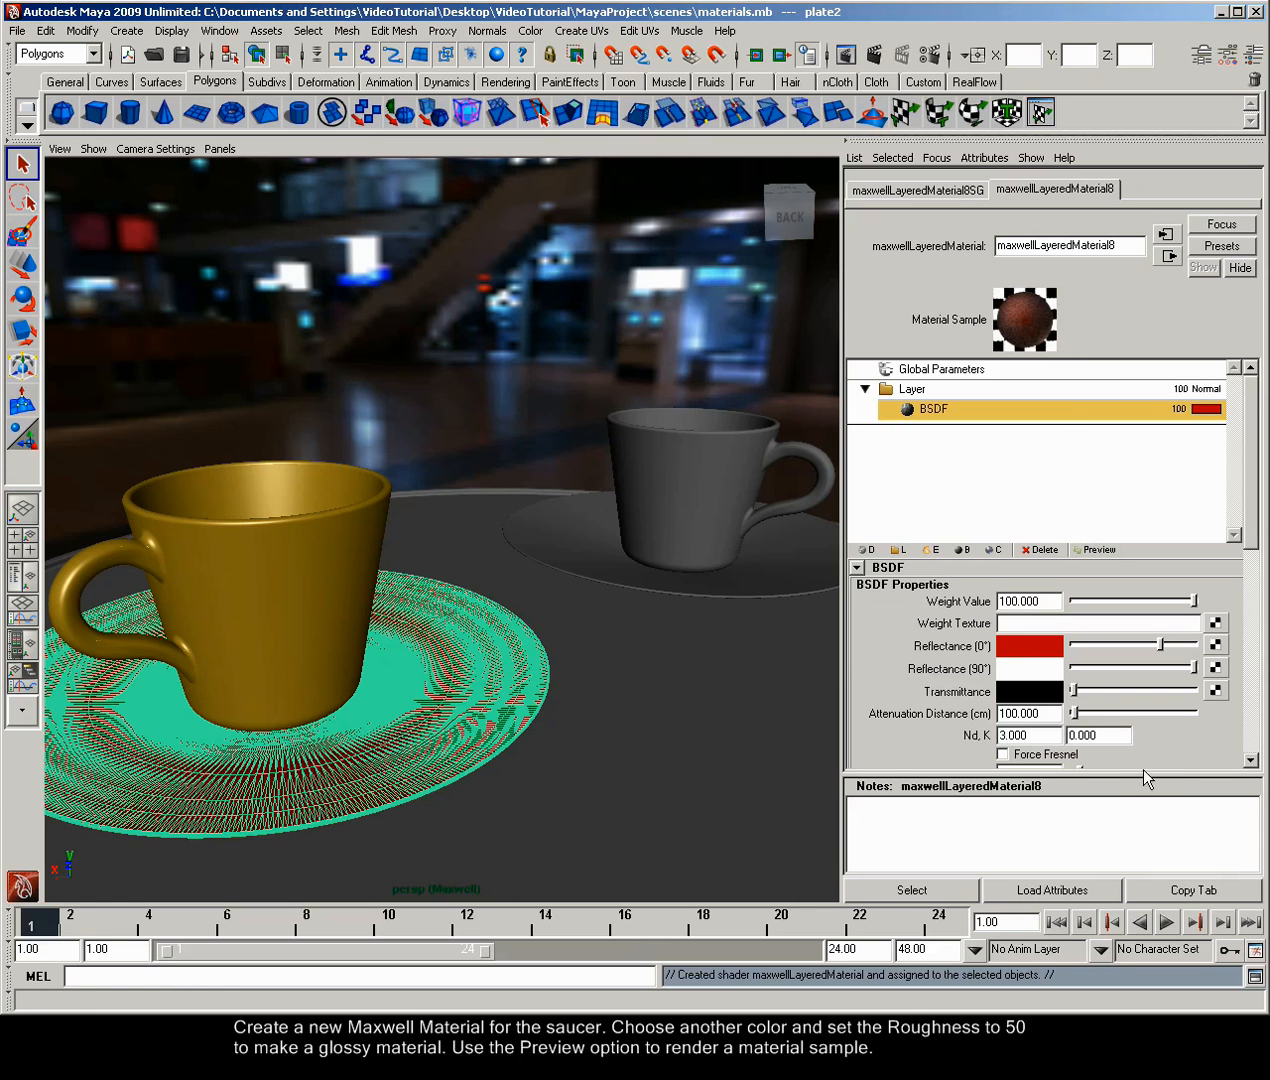
# - Enable Force Fresnel on the saucer material's BSDF and render the material sample again
pyautogui.click(1003, 754)
pyautogui.click(1100, 550)
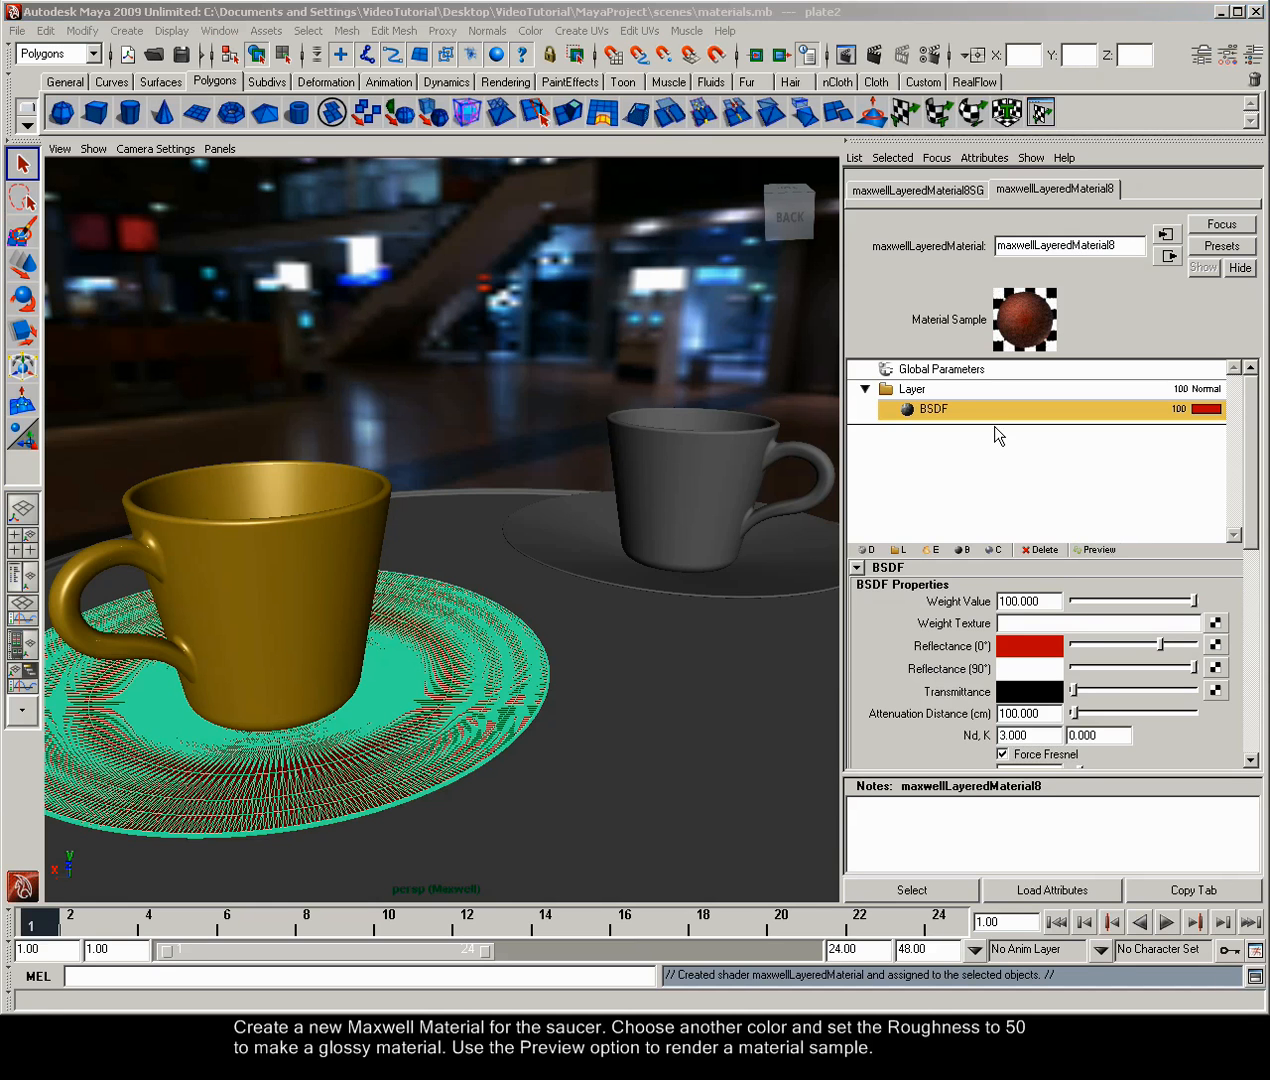
pyautogui.click(1035, 737)
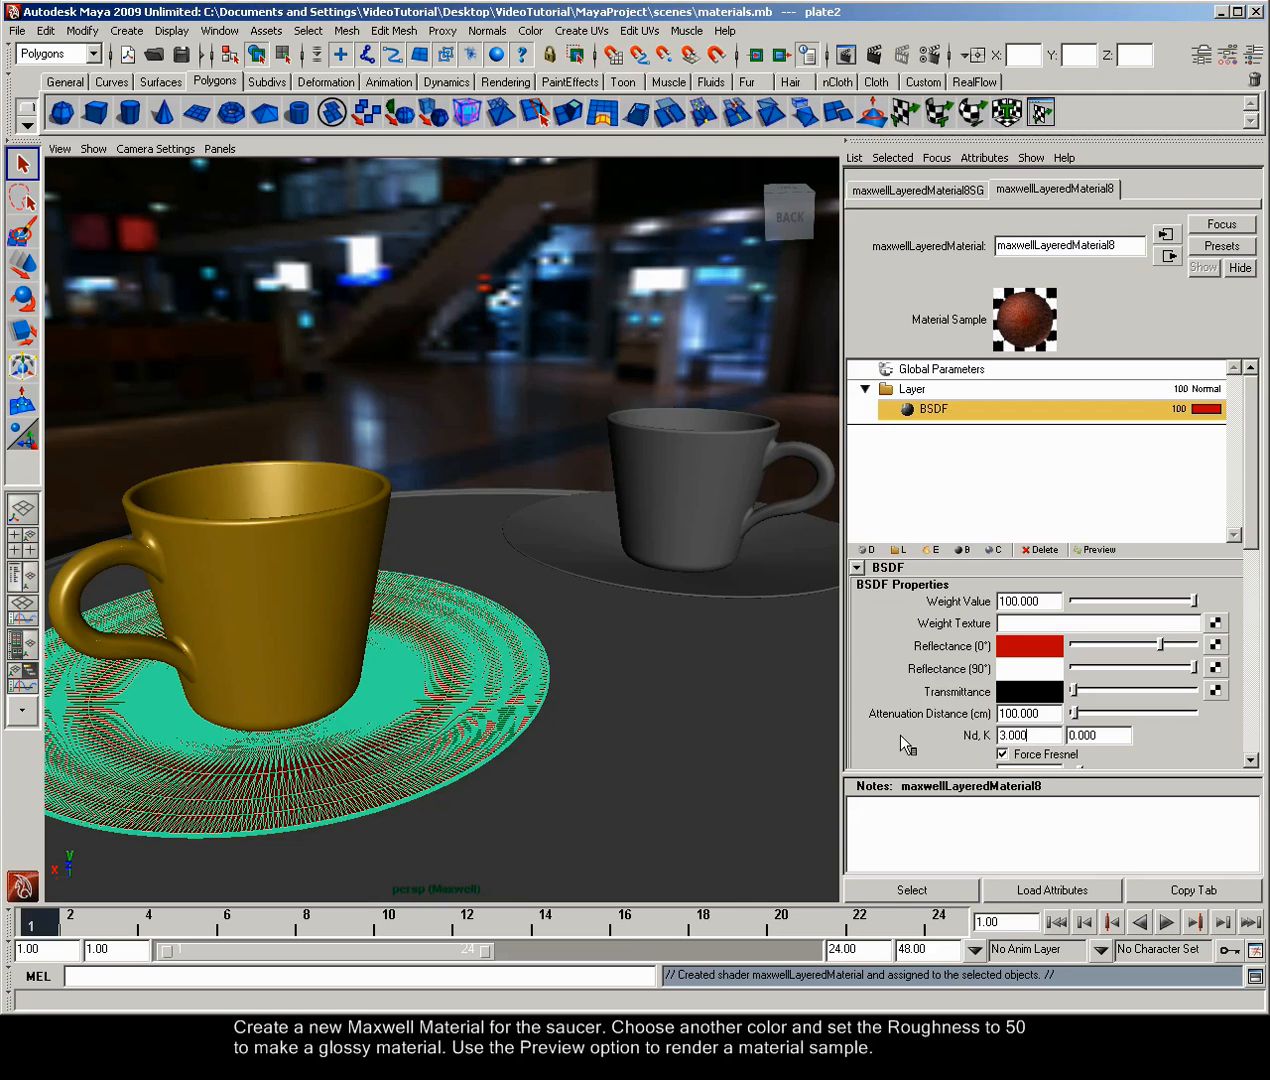
pyautogui.moveTo(1045, 735); pyautogui.dragTo(922, 735)
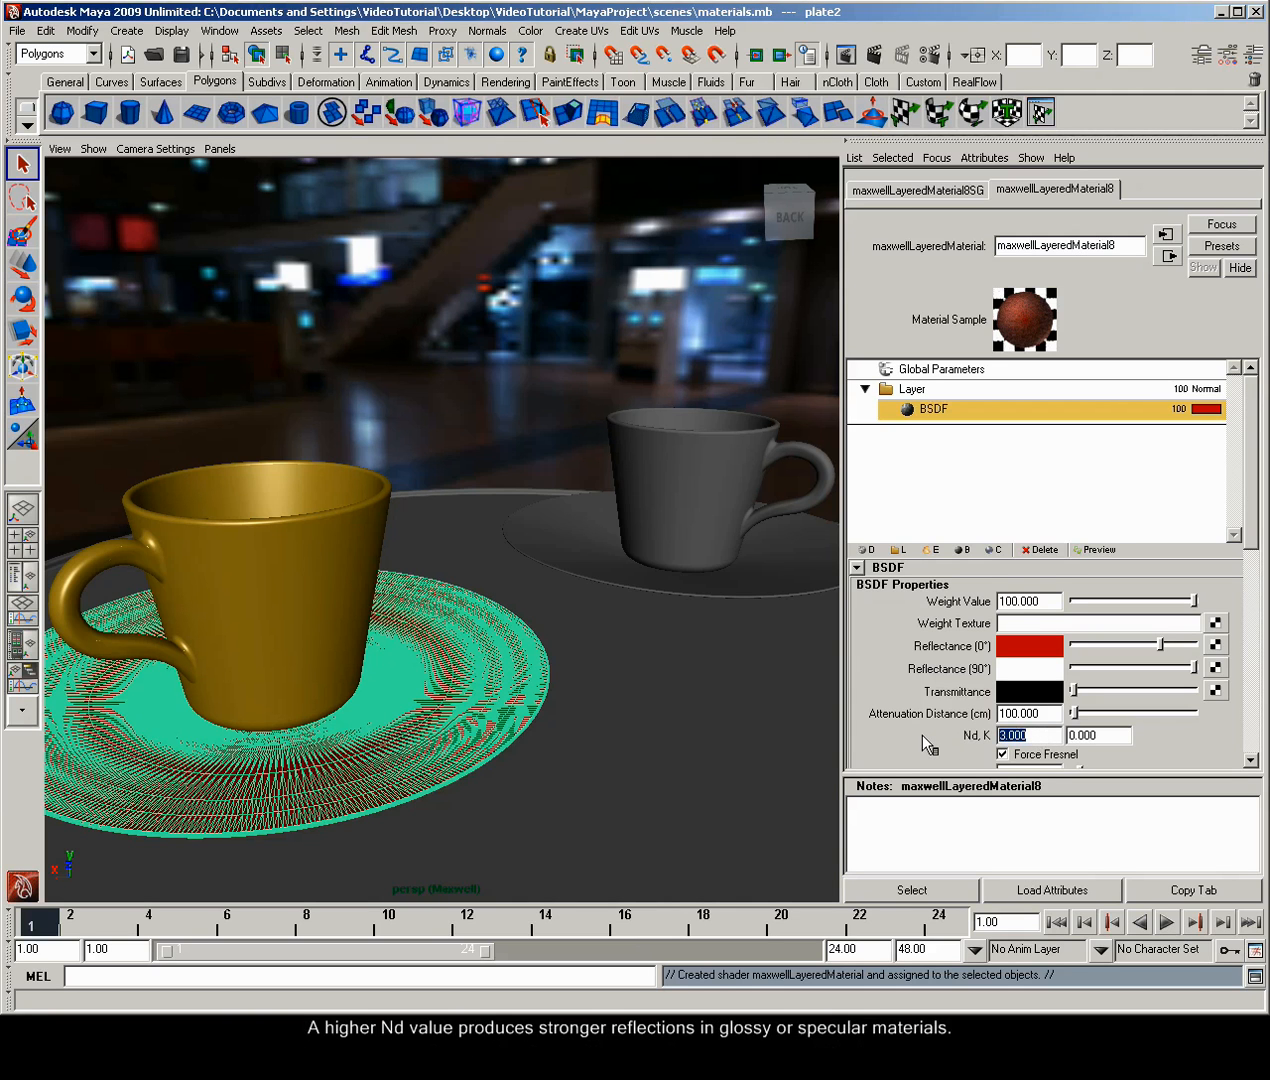
# - Set the saucer material's Reflectance (90°) to a lighter, less saturated red and refresh the material sample
pyautogui.click(1027, 667)
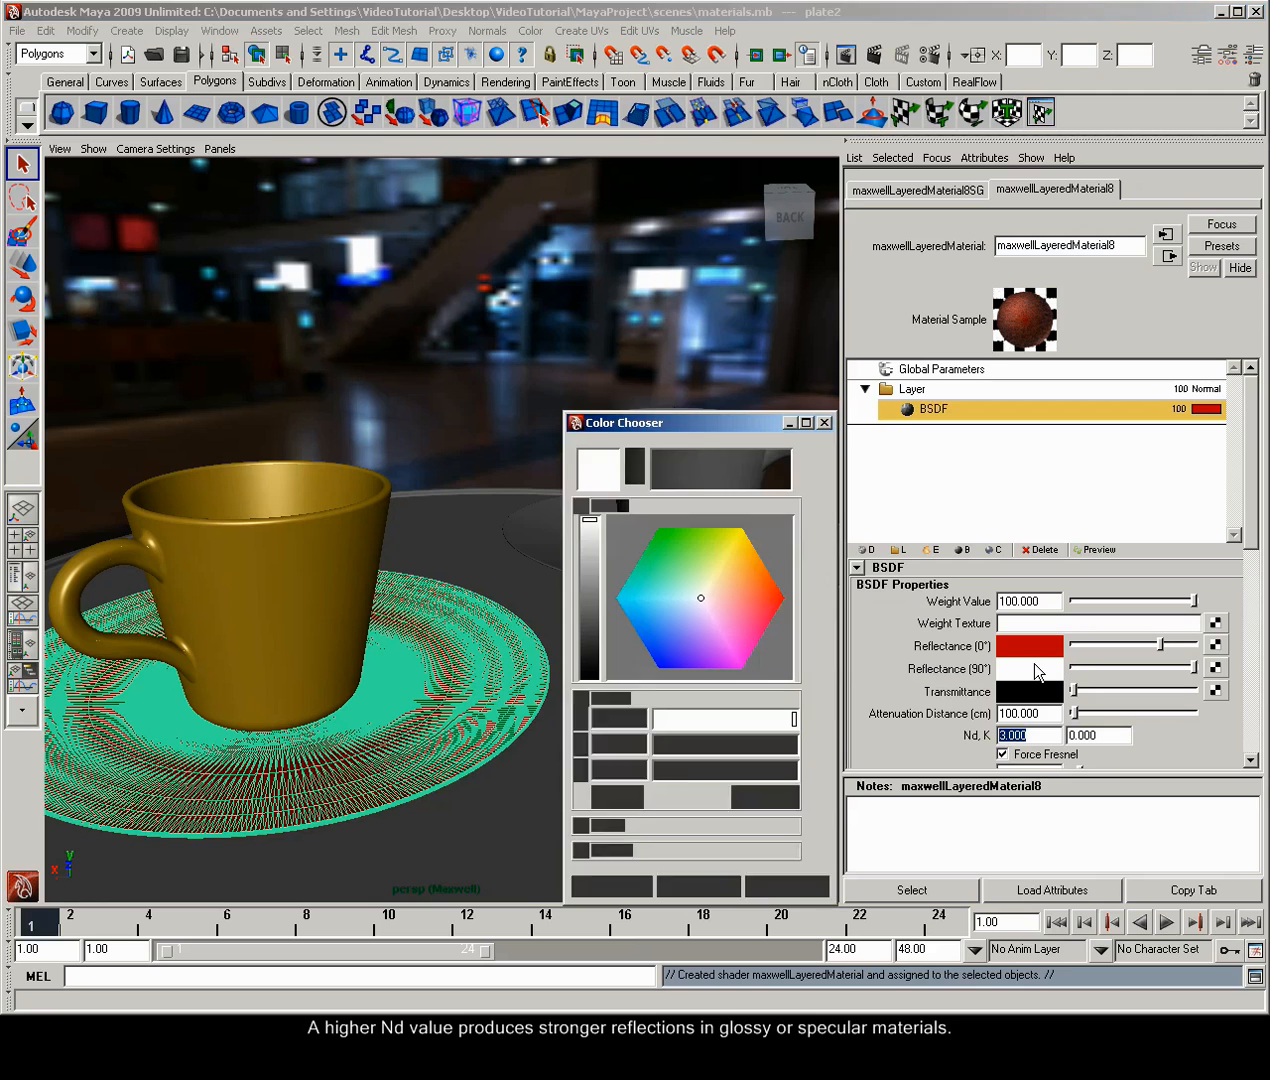
pyautogui.click(660, 480)
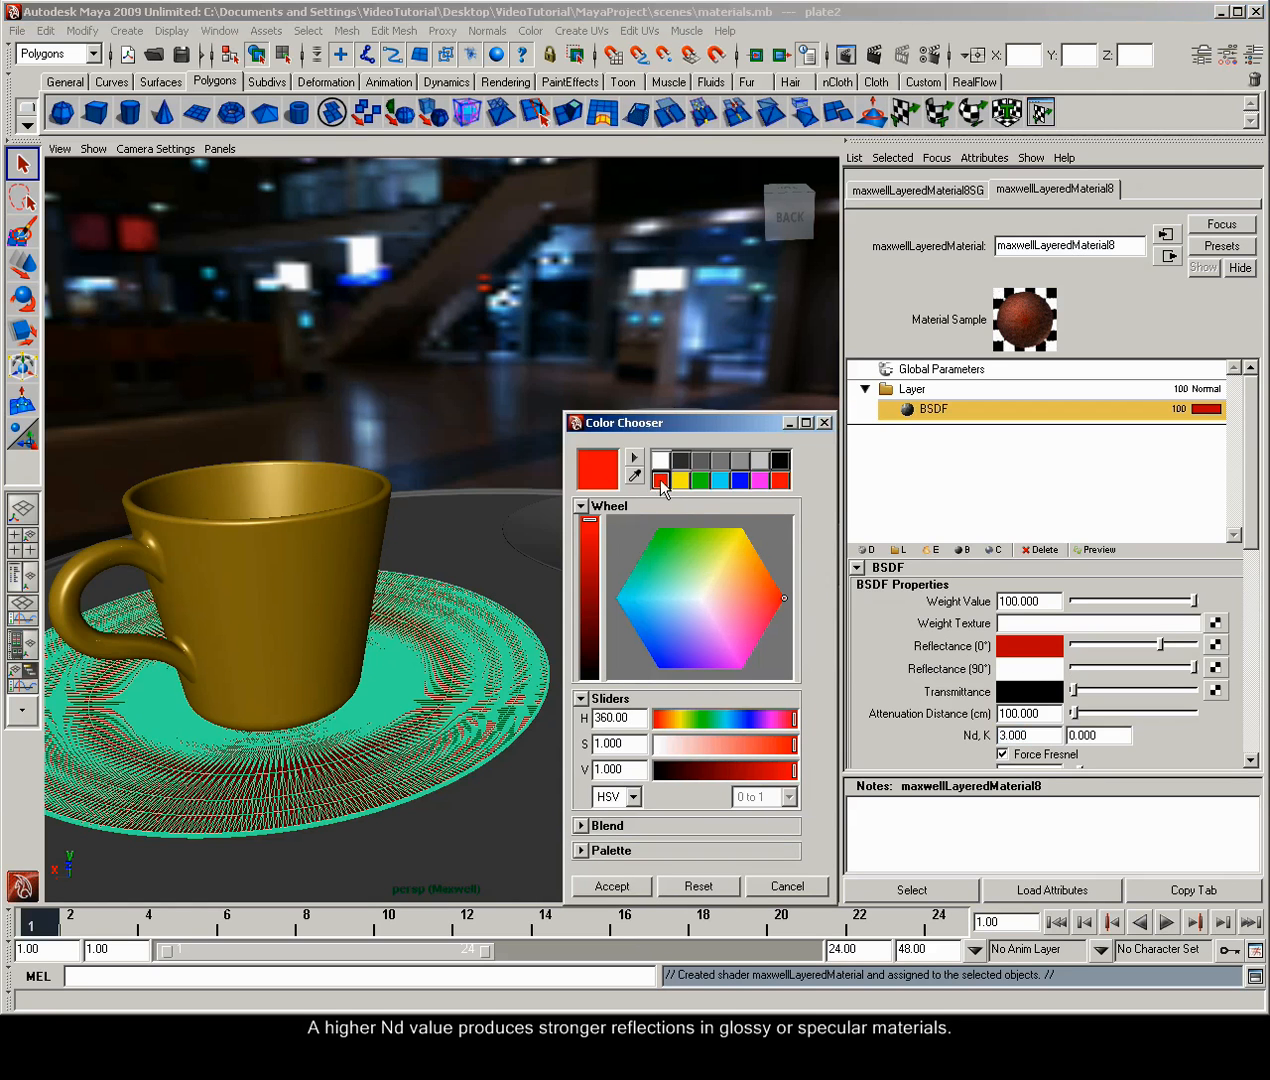
pyautogui.moveTo(589, 531); pyautogui.dragTo(589, 553)
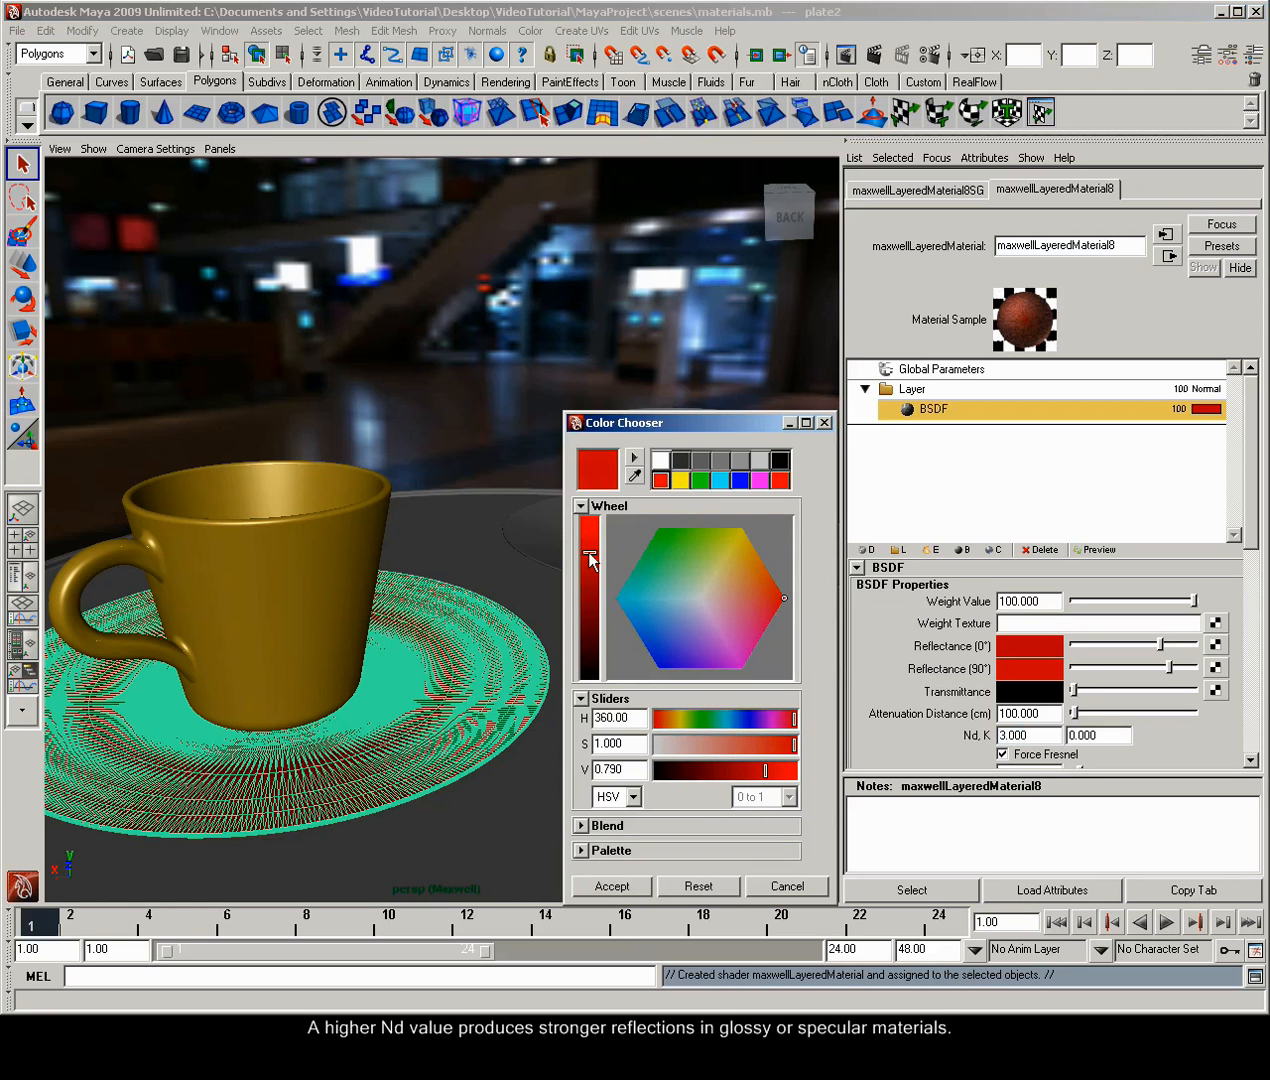
pyautogui.click(777, 744)
pyautogui.moveTo(797, 718)
pyautogui.mouseDown()
pyautogui.moveTo(767, 719)
pyautogui.moveTo(793, 719)
pyautogui.moveTo(759, 744)
pyautogui.moveTo(757, 775)
pyautogui.moveTo(778, 771)
pyautogui.mouseUp()
pyautogui.click(629, 887)
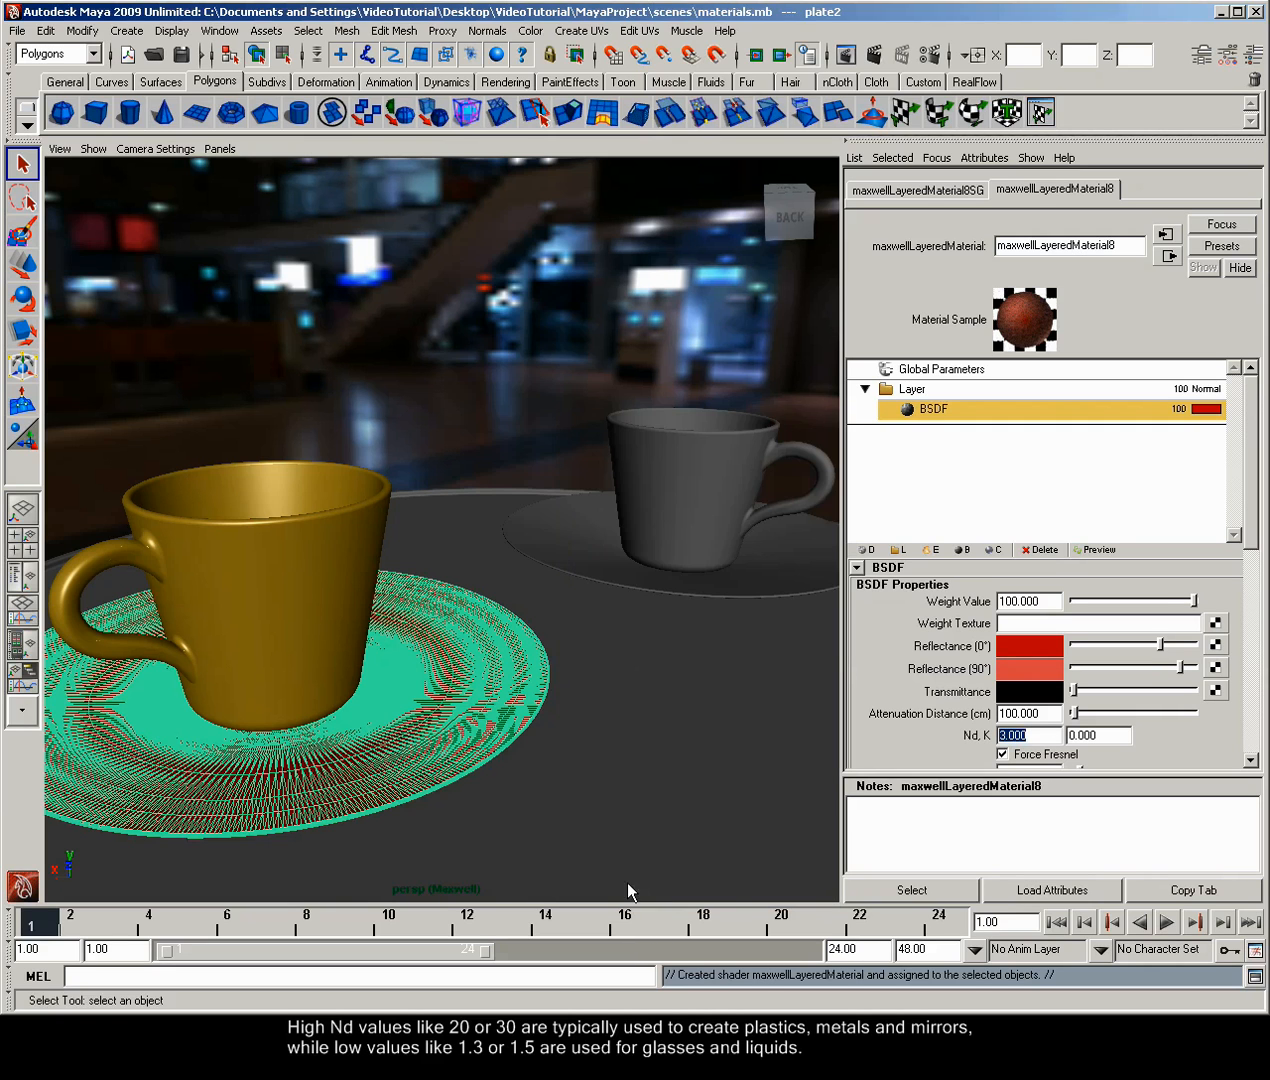
pyautogui.click(1028, 734)
pyautogui.click(1038, 330)
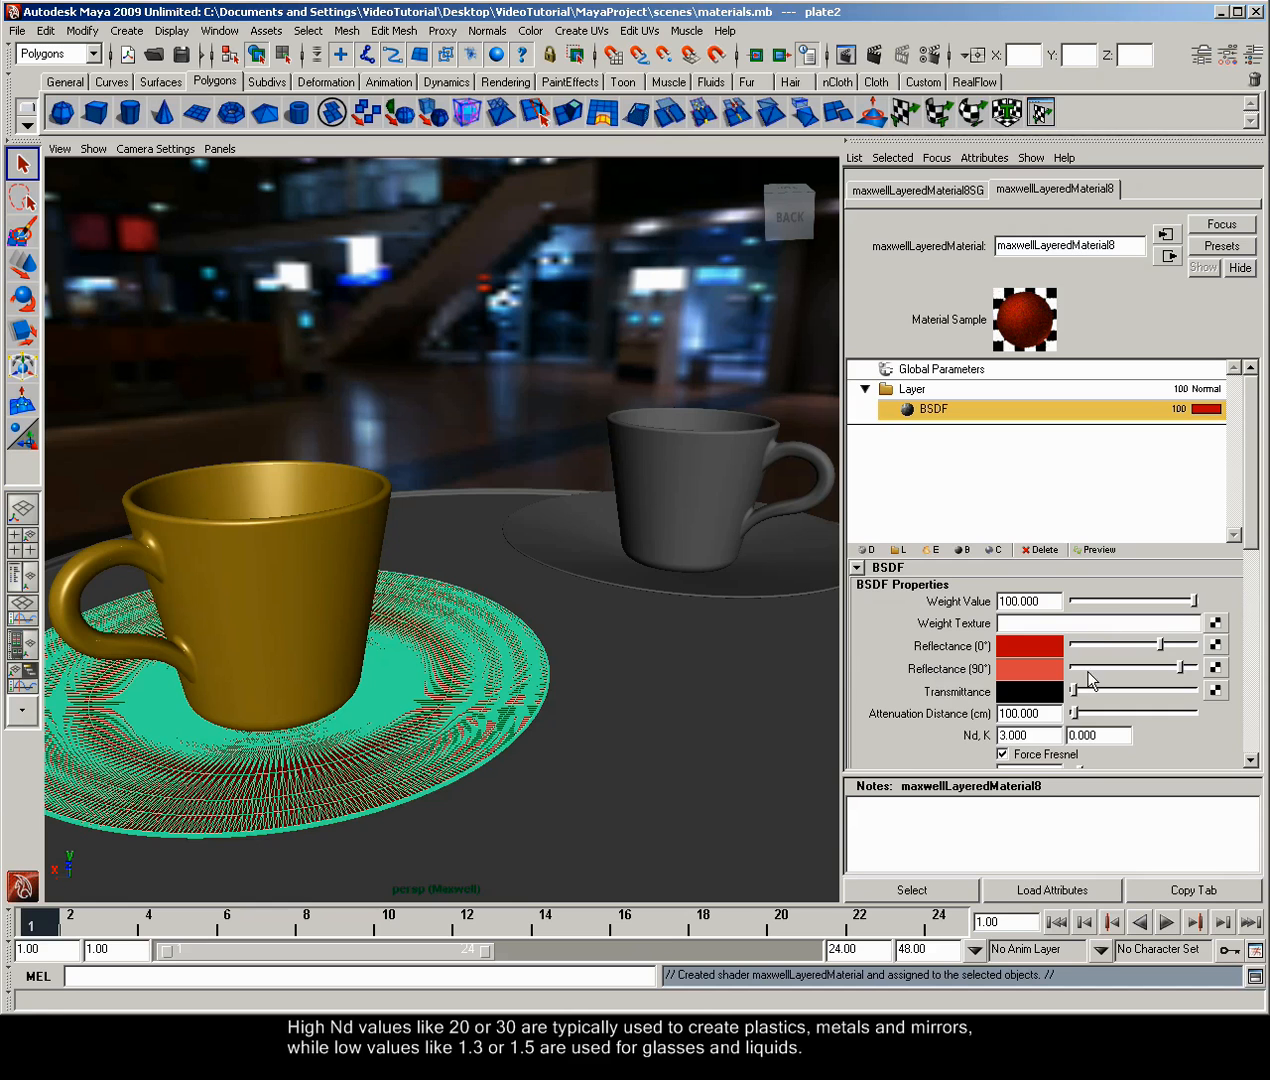
# - Set the saucer material's Nd to 20 and render its sample preview
pyautogui.click(1030, 736)
pyautogui.write('20')
pyautogui.press('Return')
pyautogui.click(1093, 550)
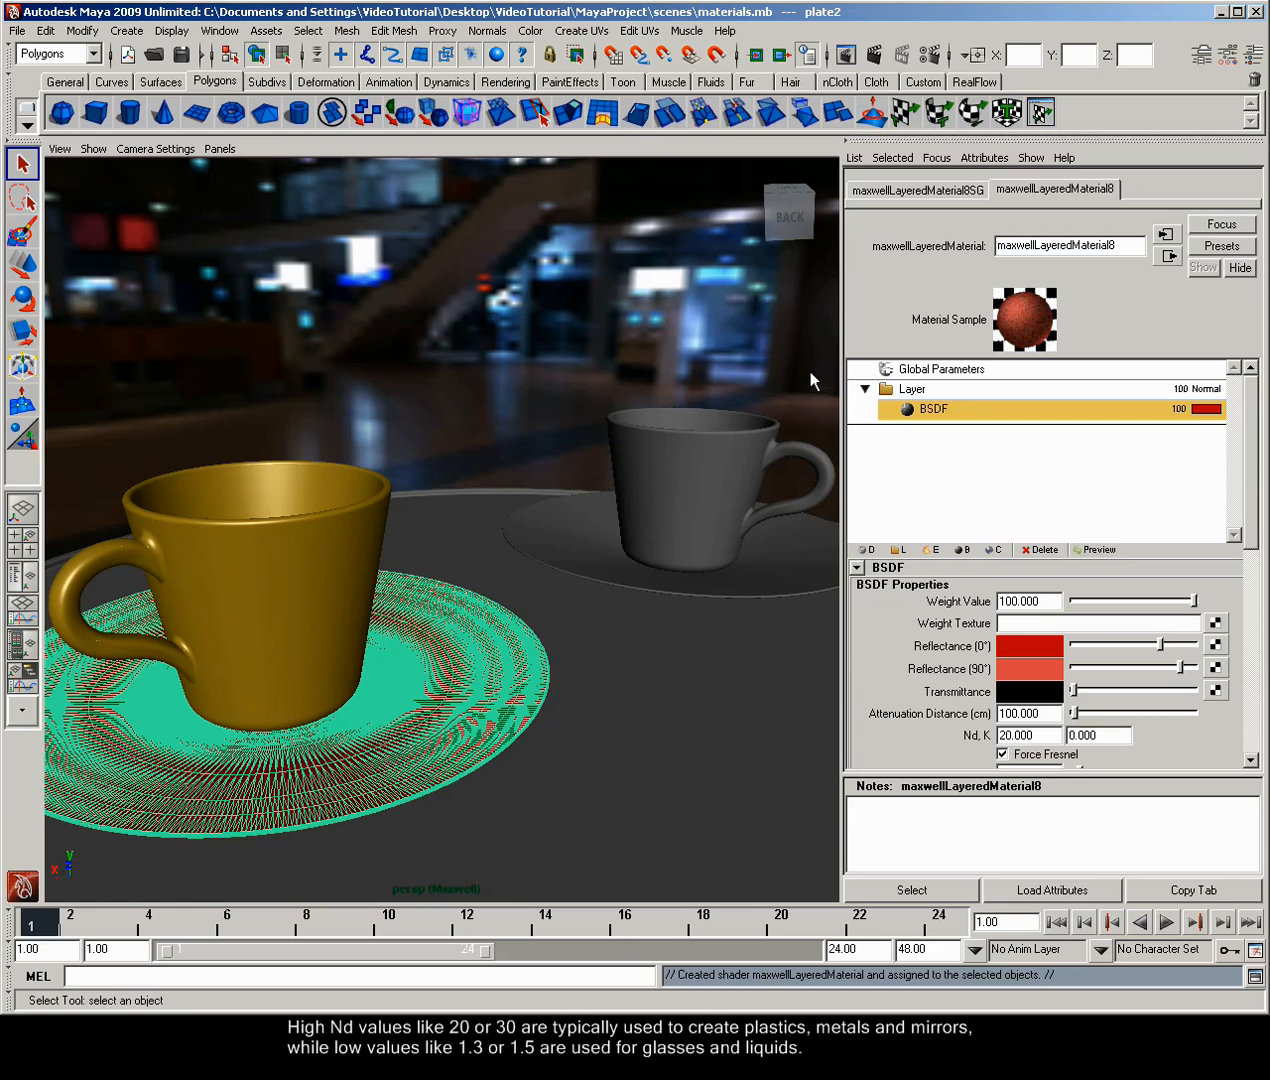
# - Render the scene in Maxwell Render with nothing selected, stop it early, and keep the image in the Render View
pyautogui.click(561, 360)
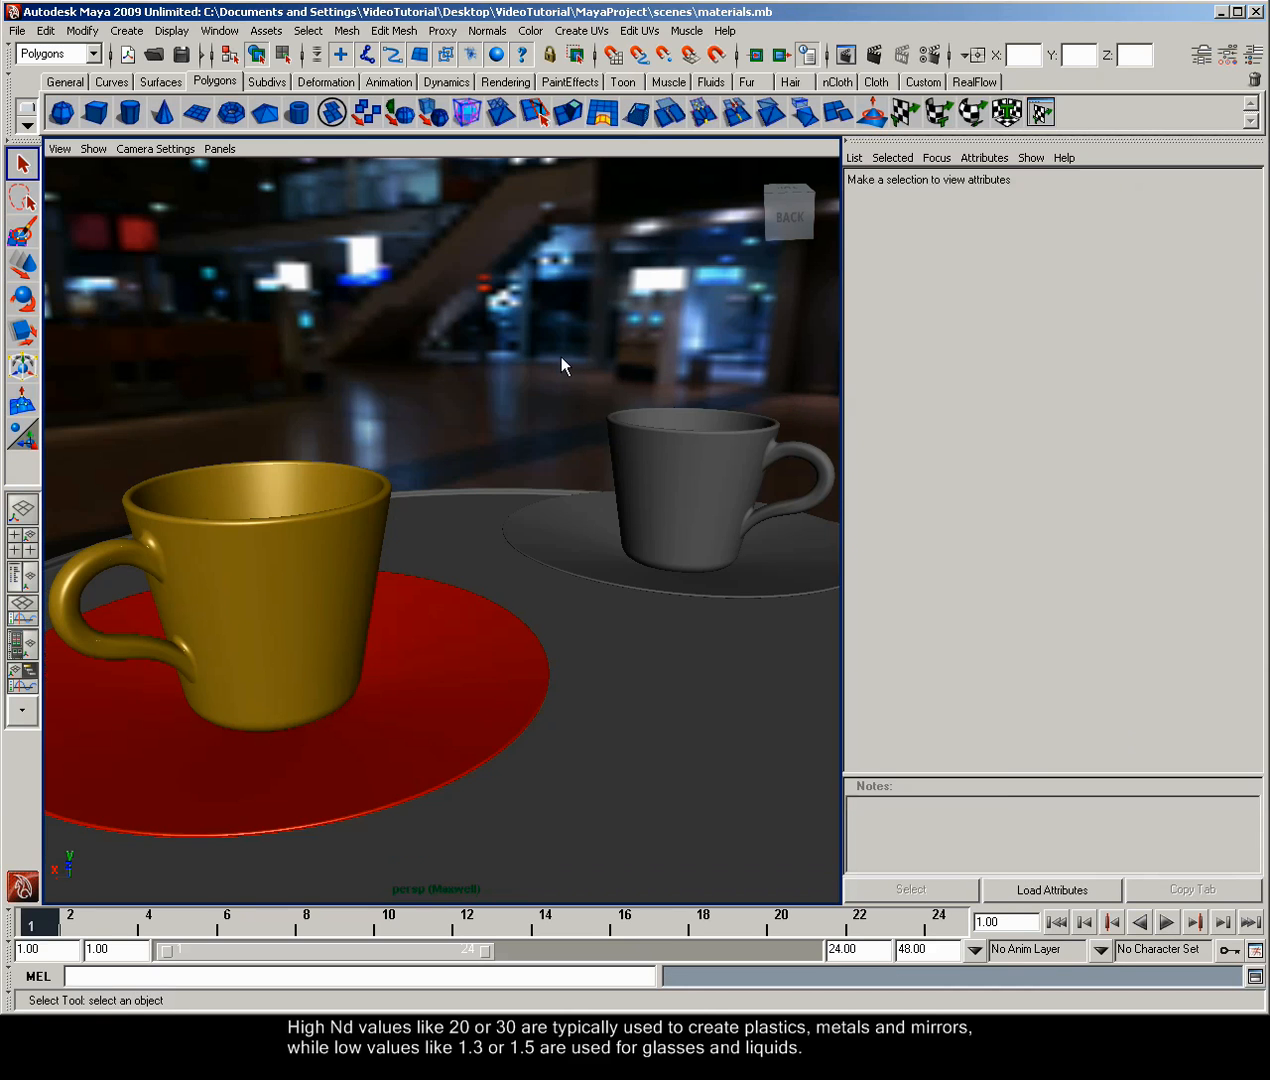
pyautogui.click(873, 54)
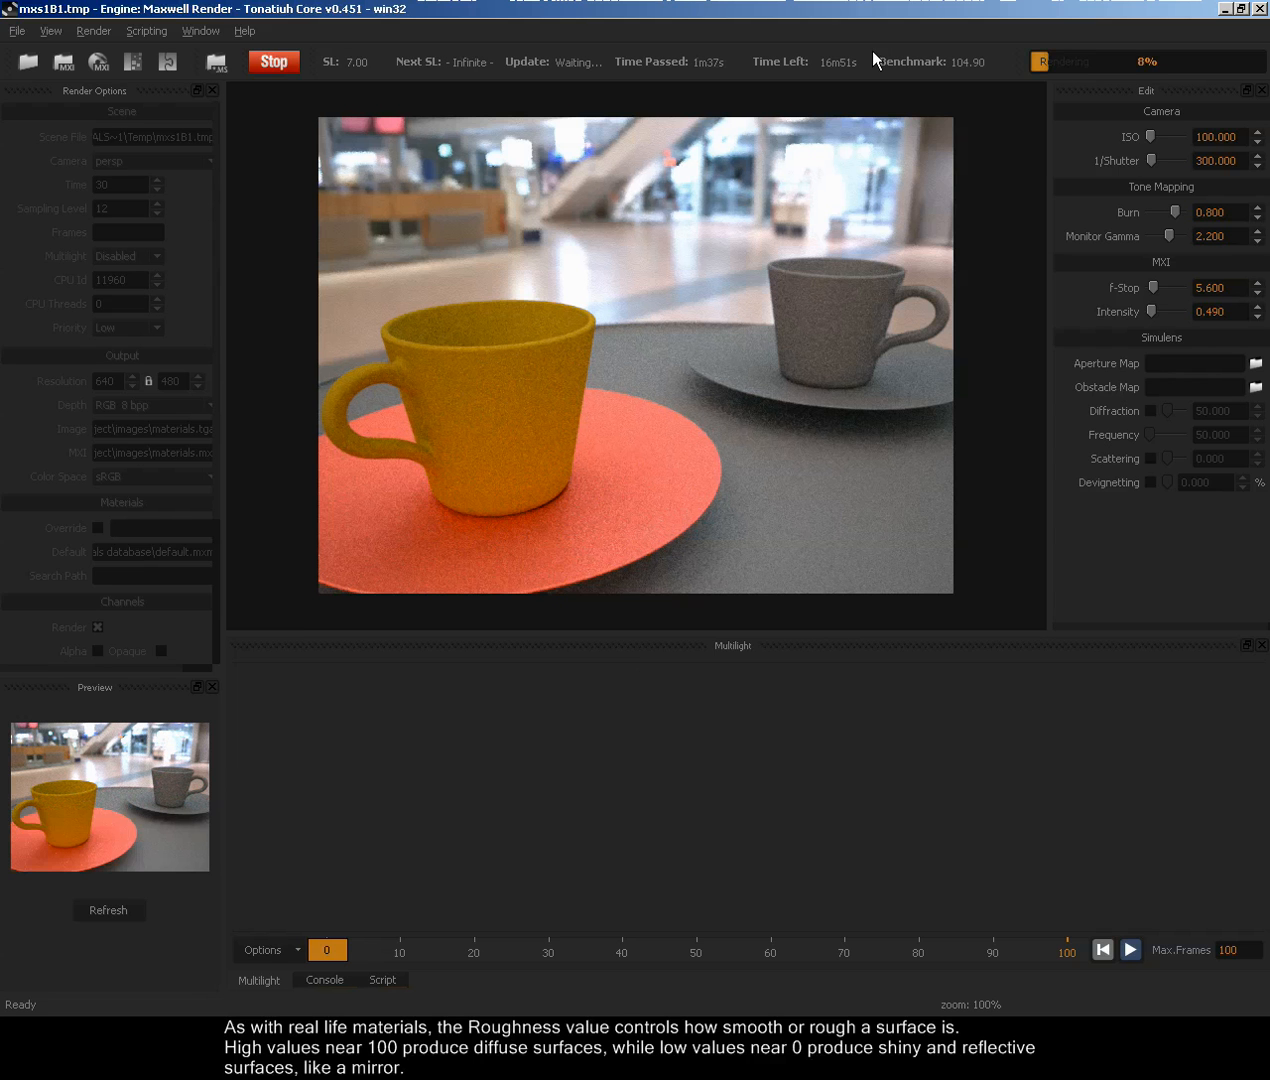
pyautogui.click(284, 62)
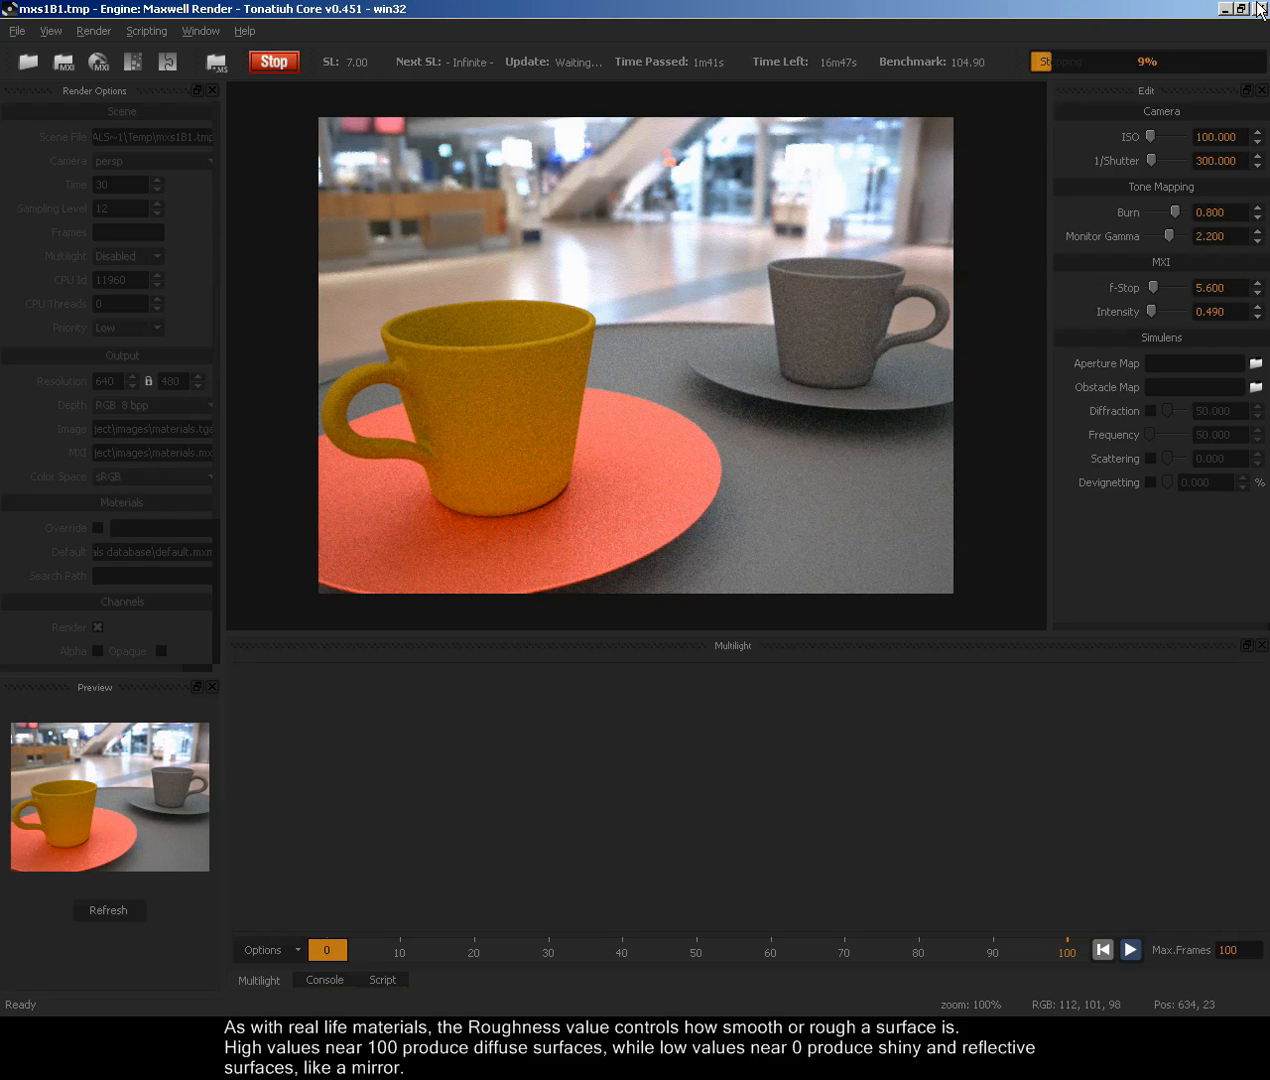
pyautogui.click(1259, 9)
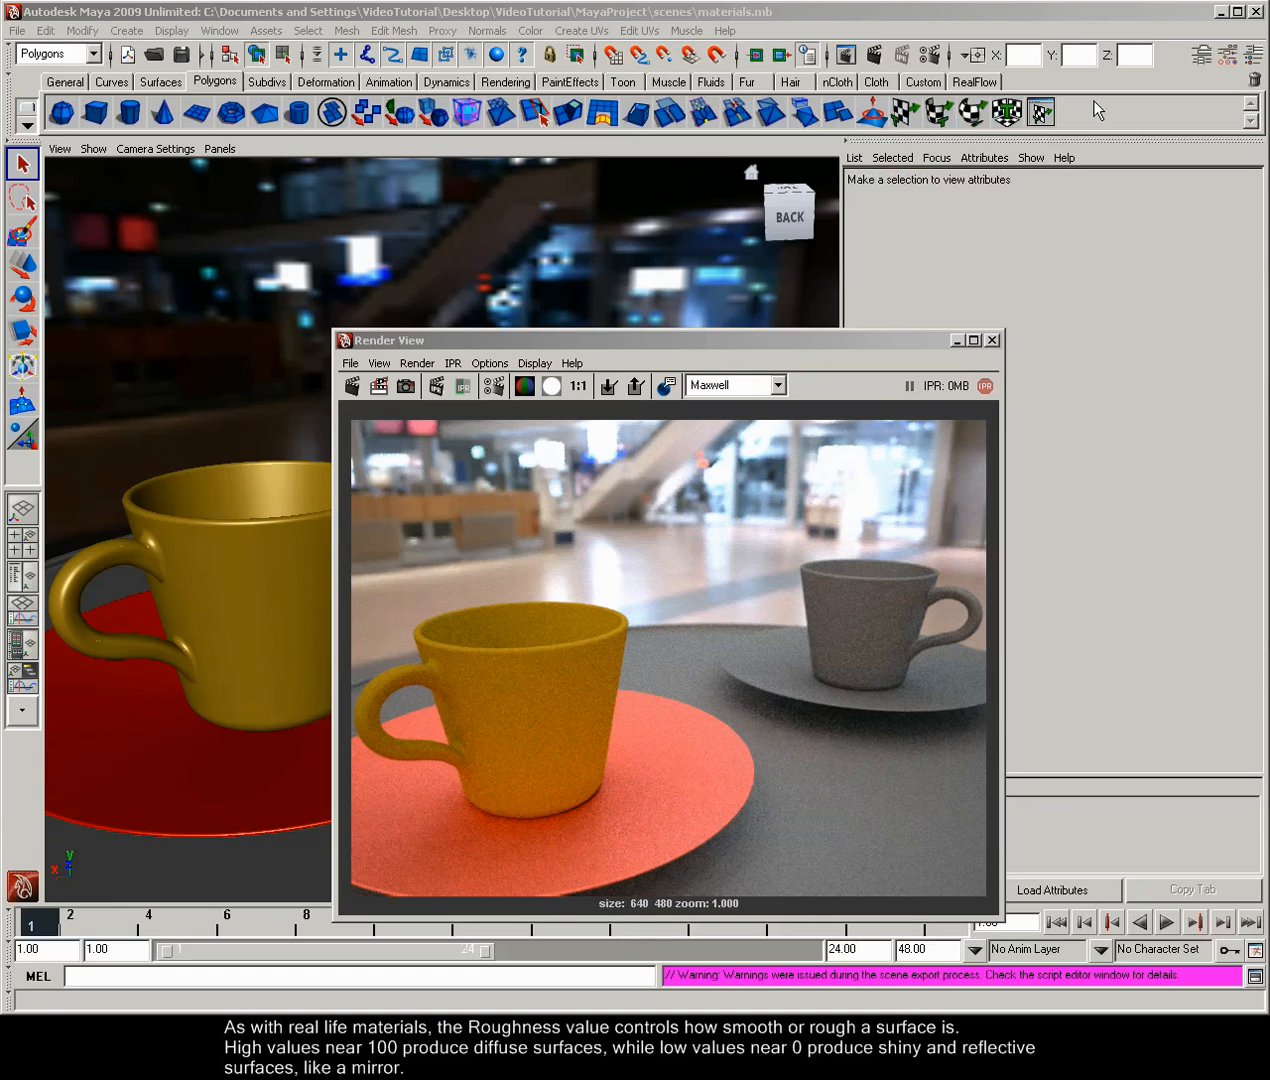
pyautogui.click(606, 385)
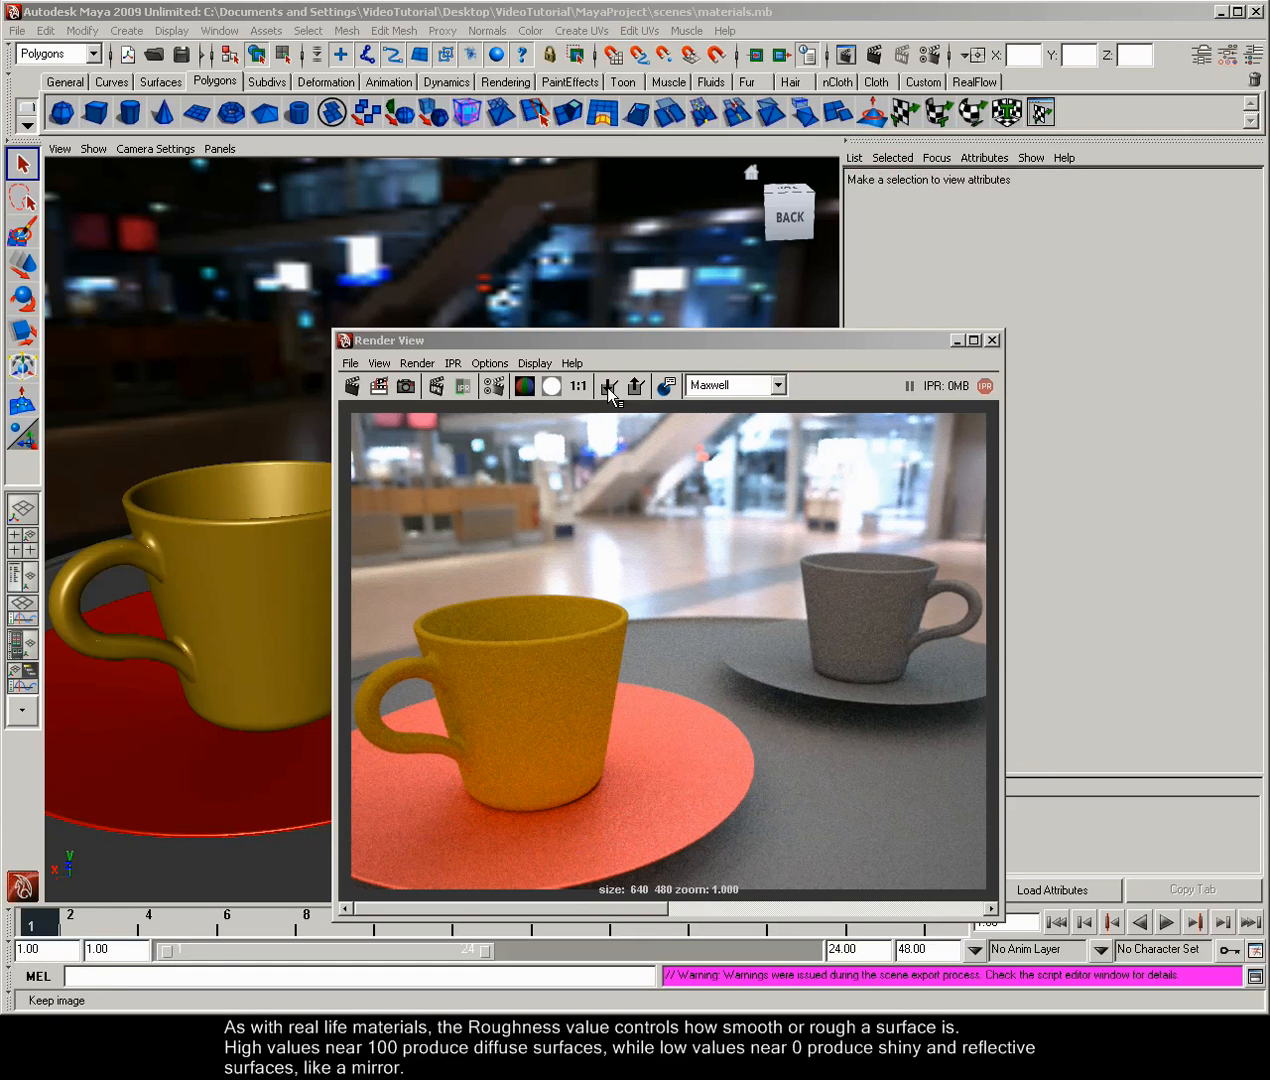
pyautogui.click(991, 341)
# - Assign one new Maxwell Layered Material to both the rear cup and its saucer
pyautogui.click(683, 540)
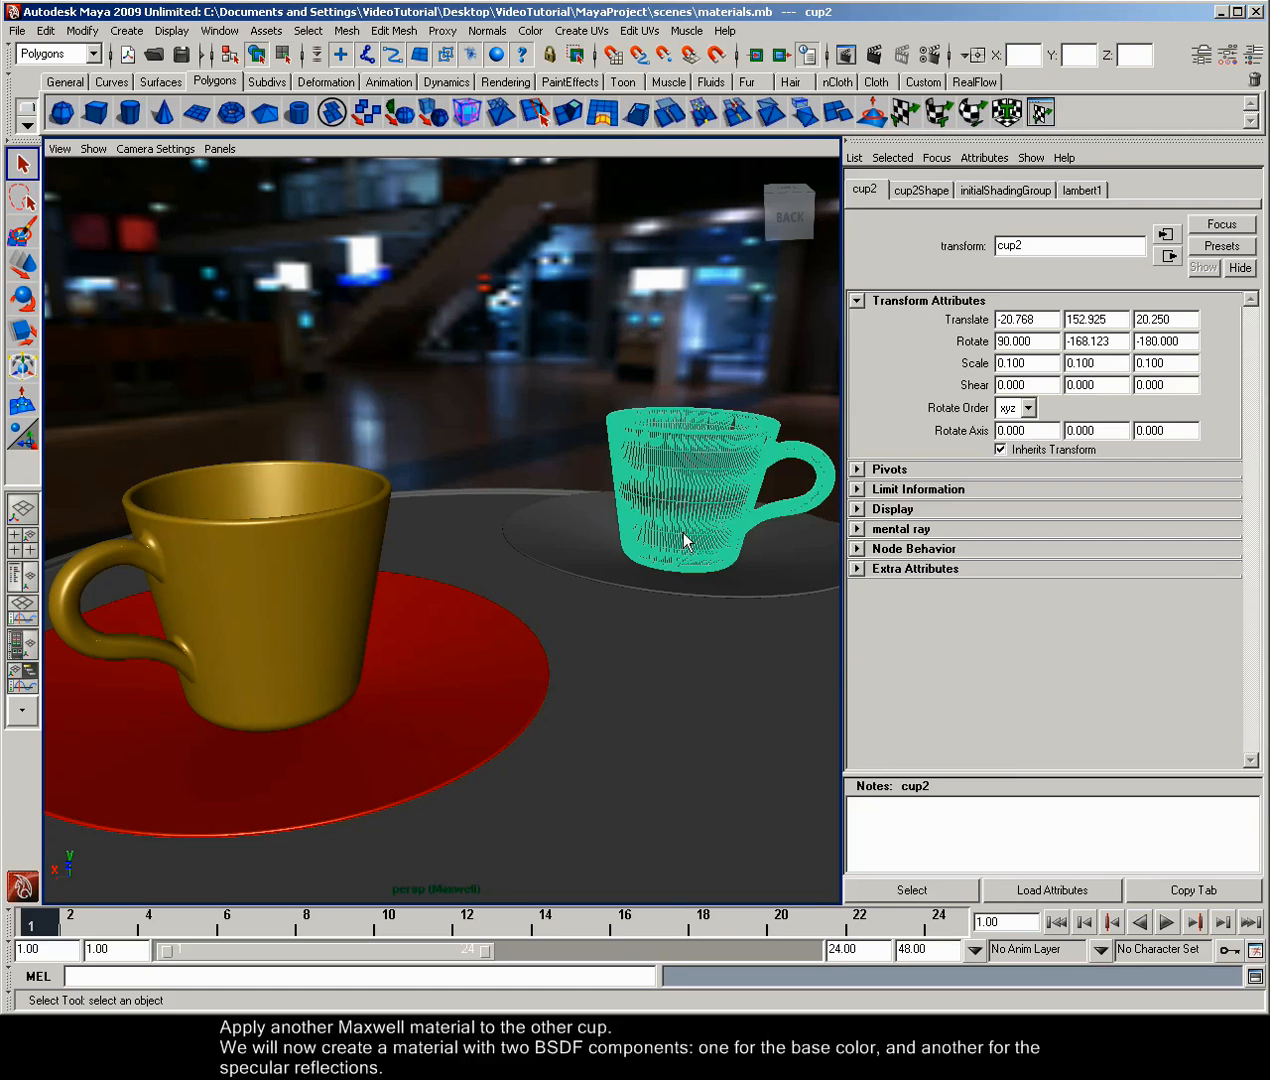
pyautogui.click(557, 555)
pyautogui.moveTo(556, 522); pyautogui.dragTo(737, 745, button='right')
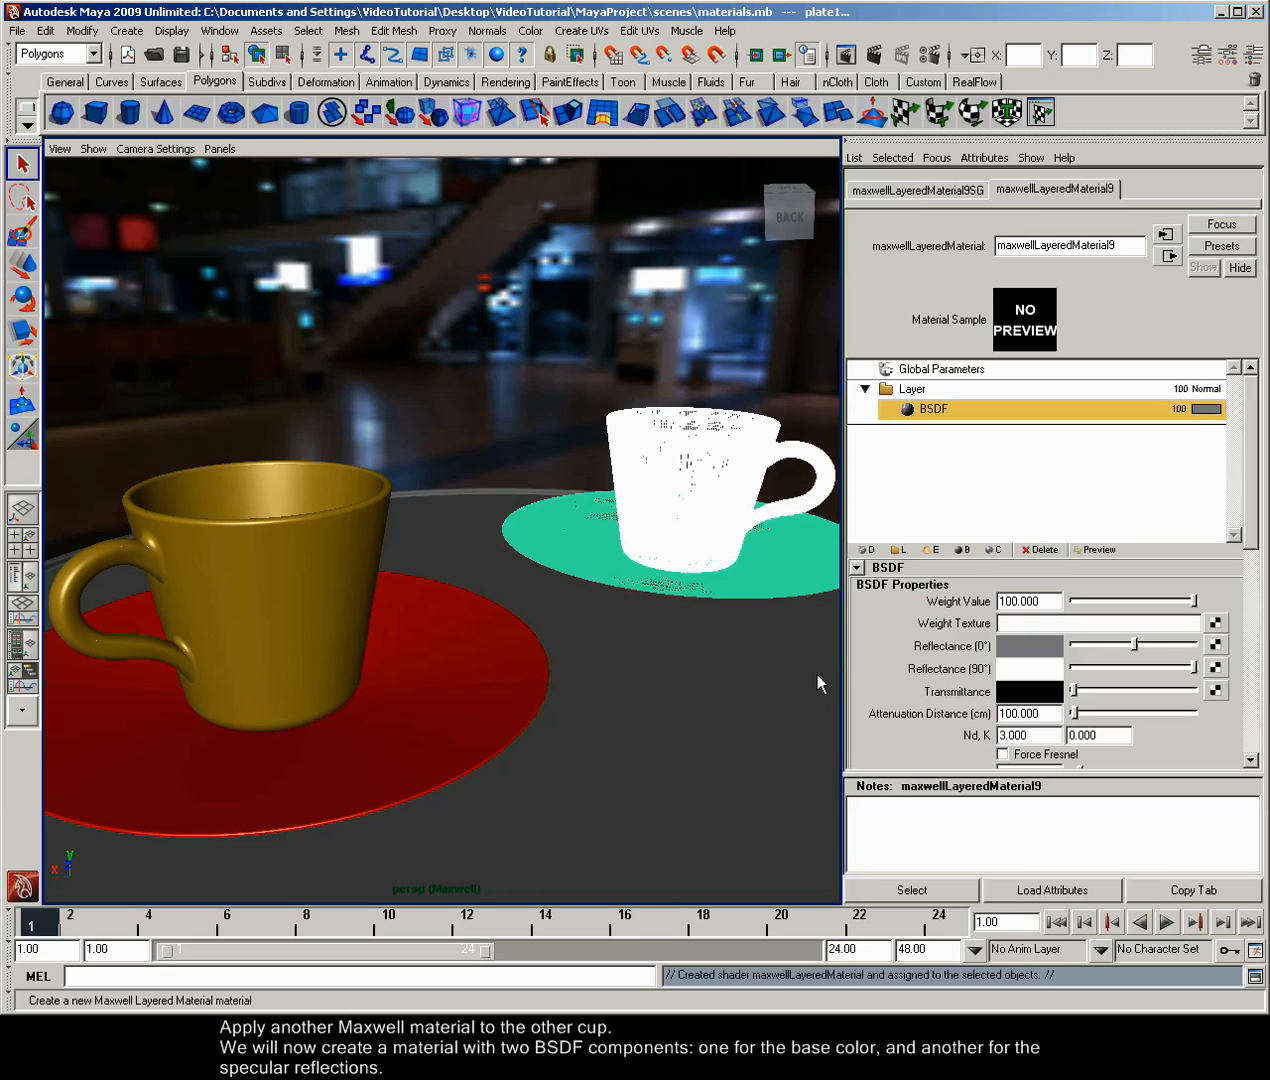
# - Add a second BSDF component to the new material's layer and rename the first one as Base
pyautogui.click(964, 552)
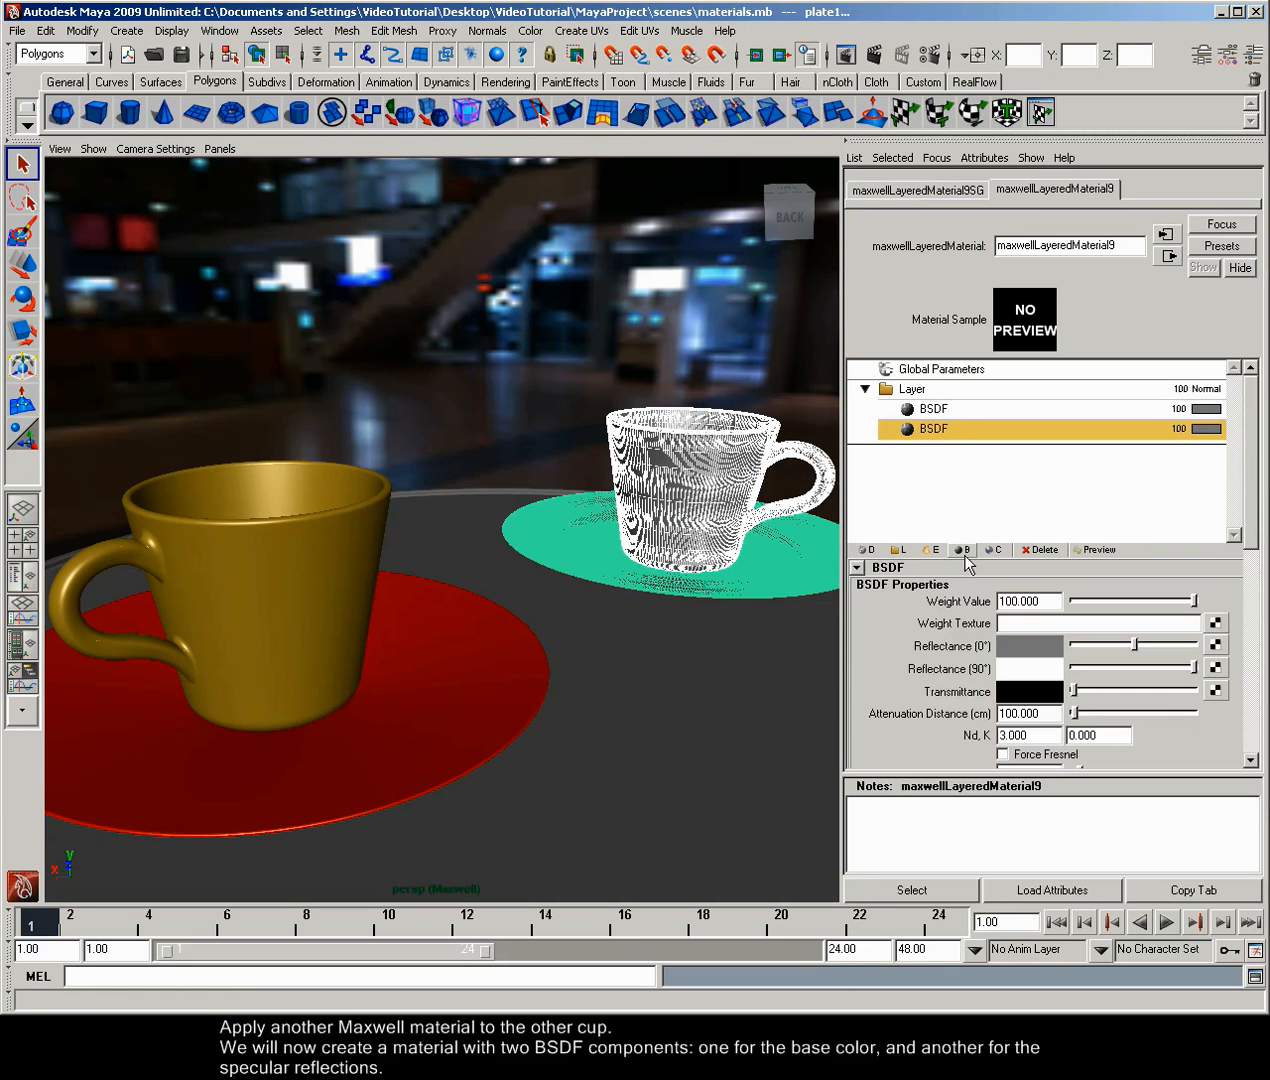
pyautogui.click(937, 410)
pyautogui.click(940, 409)
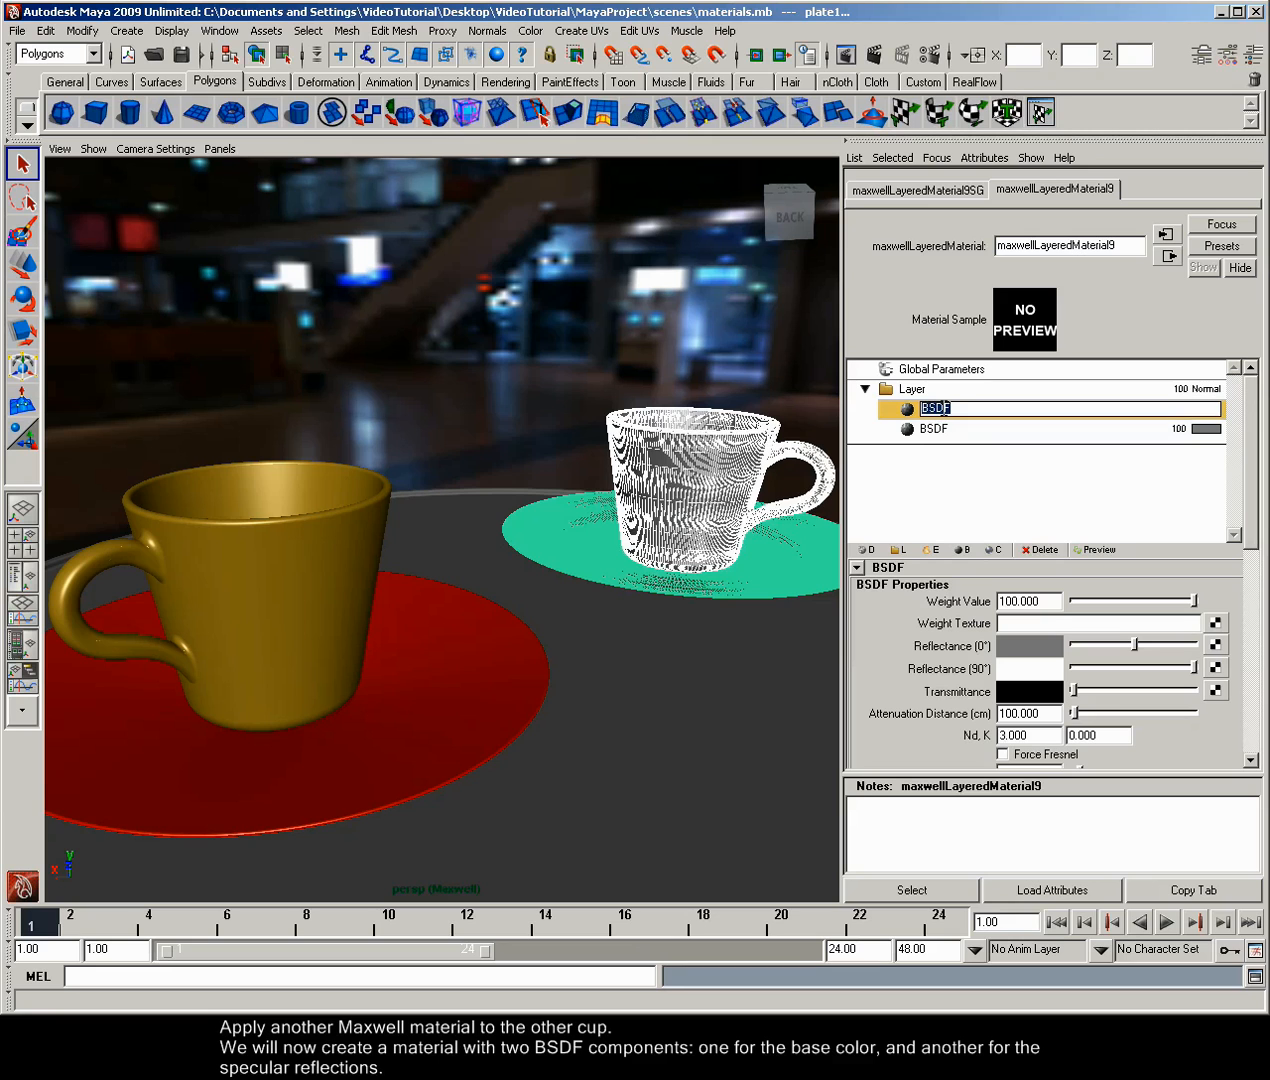
pyautogui.write('Base')
pyautogui.press('Return')
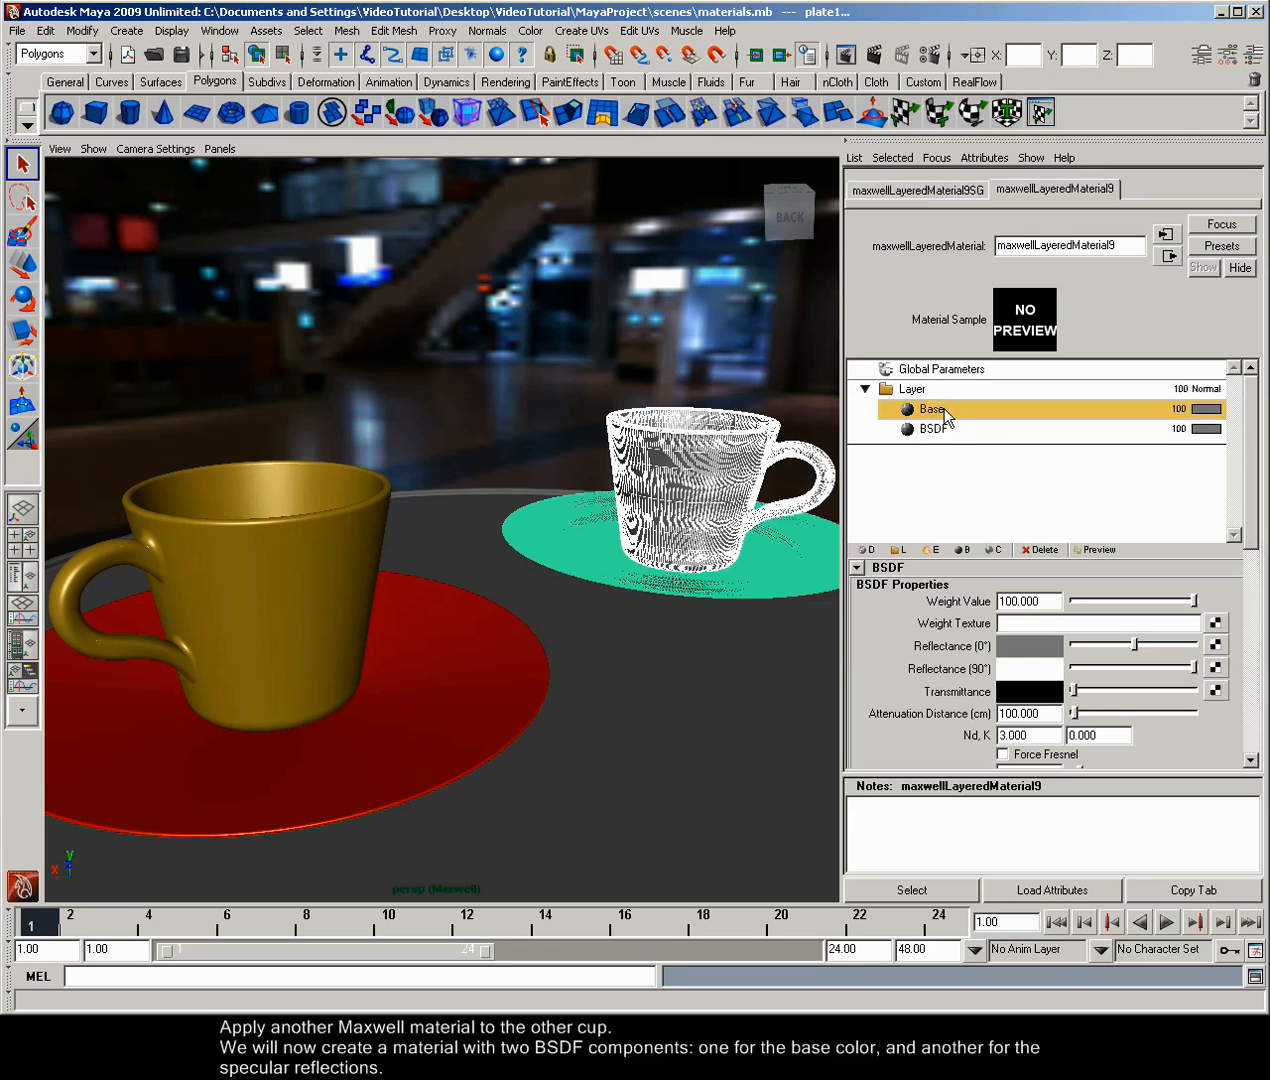
# - Give the Base component a light beige Reflectance (0°) with hue about 45 and saturation about 0.2, and set its Roughness to 100
pyautogui.click(1007, 641)
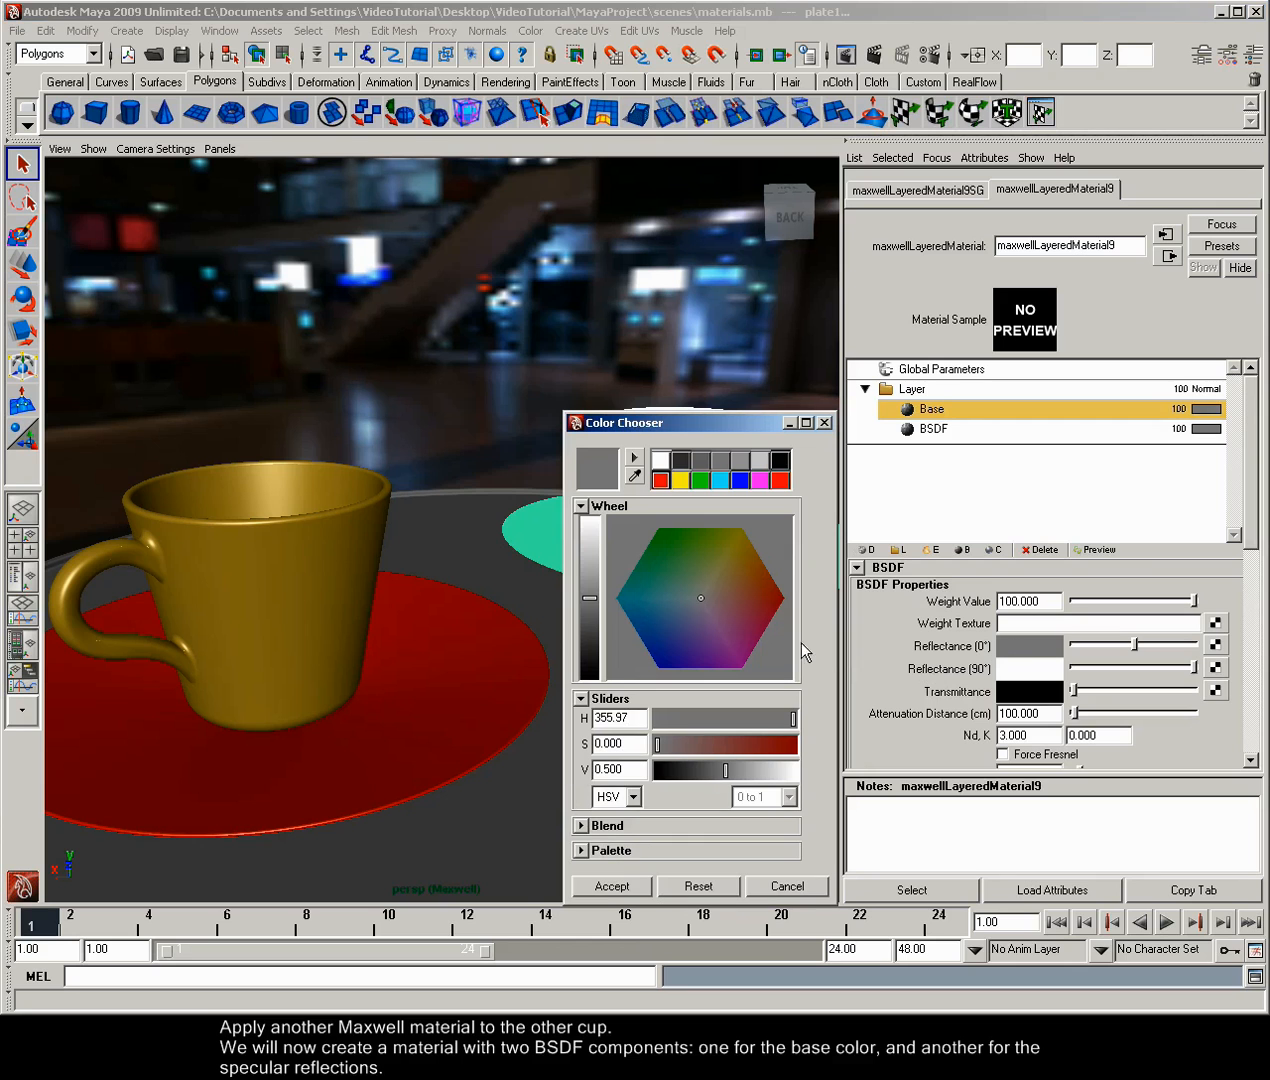
pyautogui.click(711, 588)
pyautogui.click(590, 571)
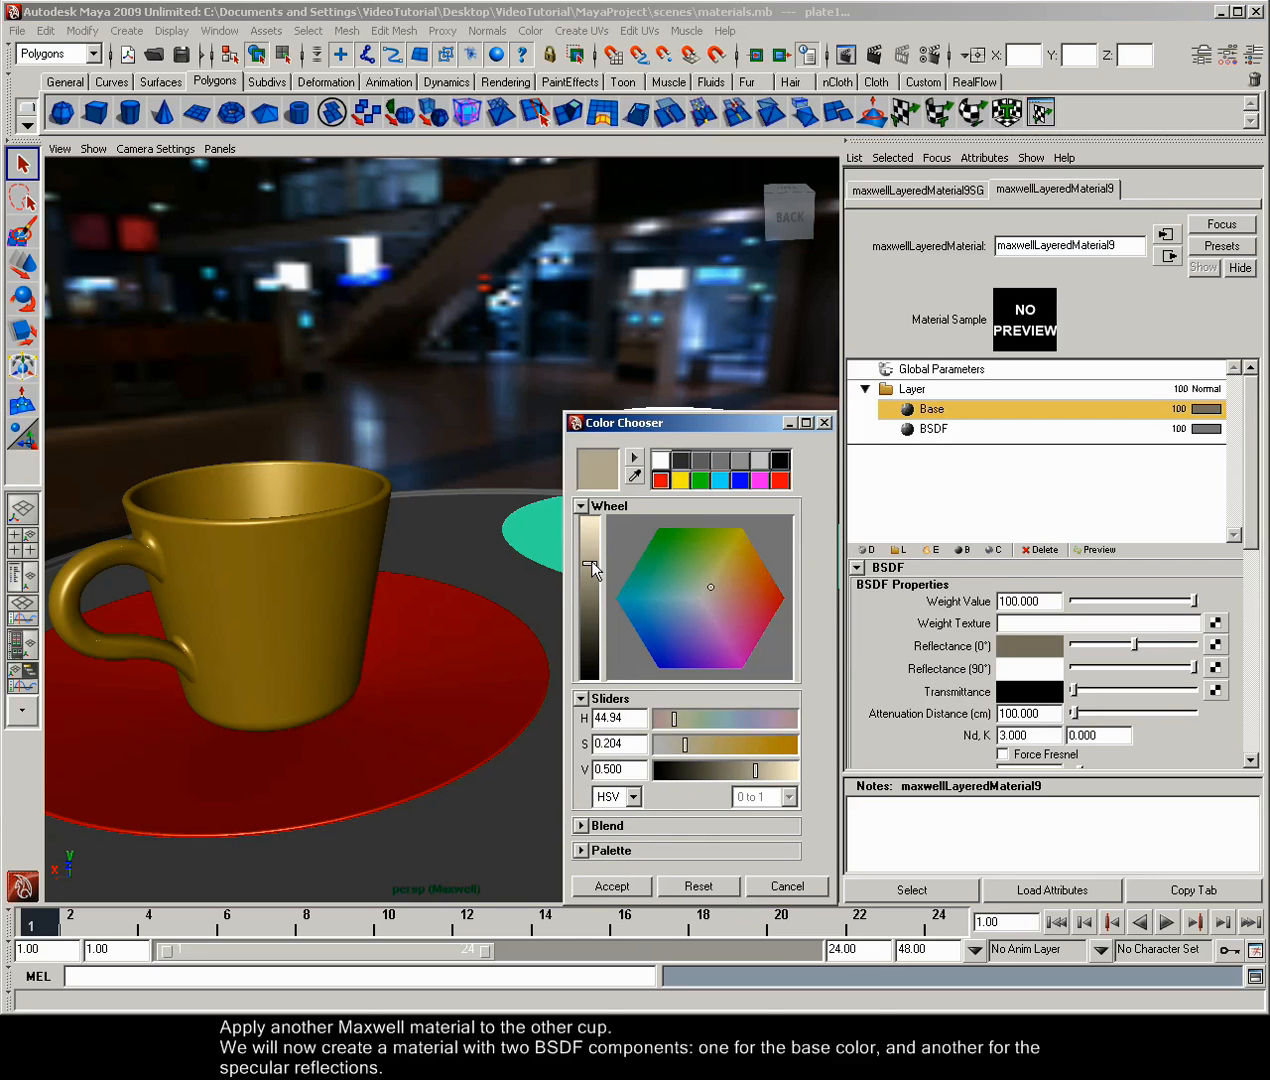
pyautogui.click(612, 886)
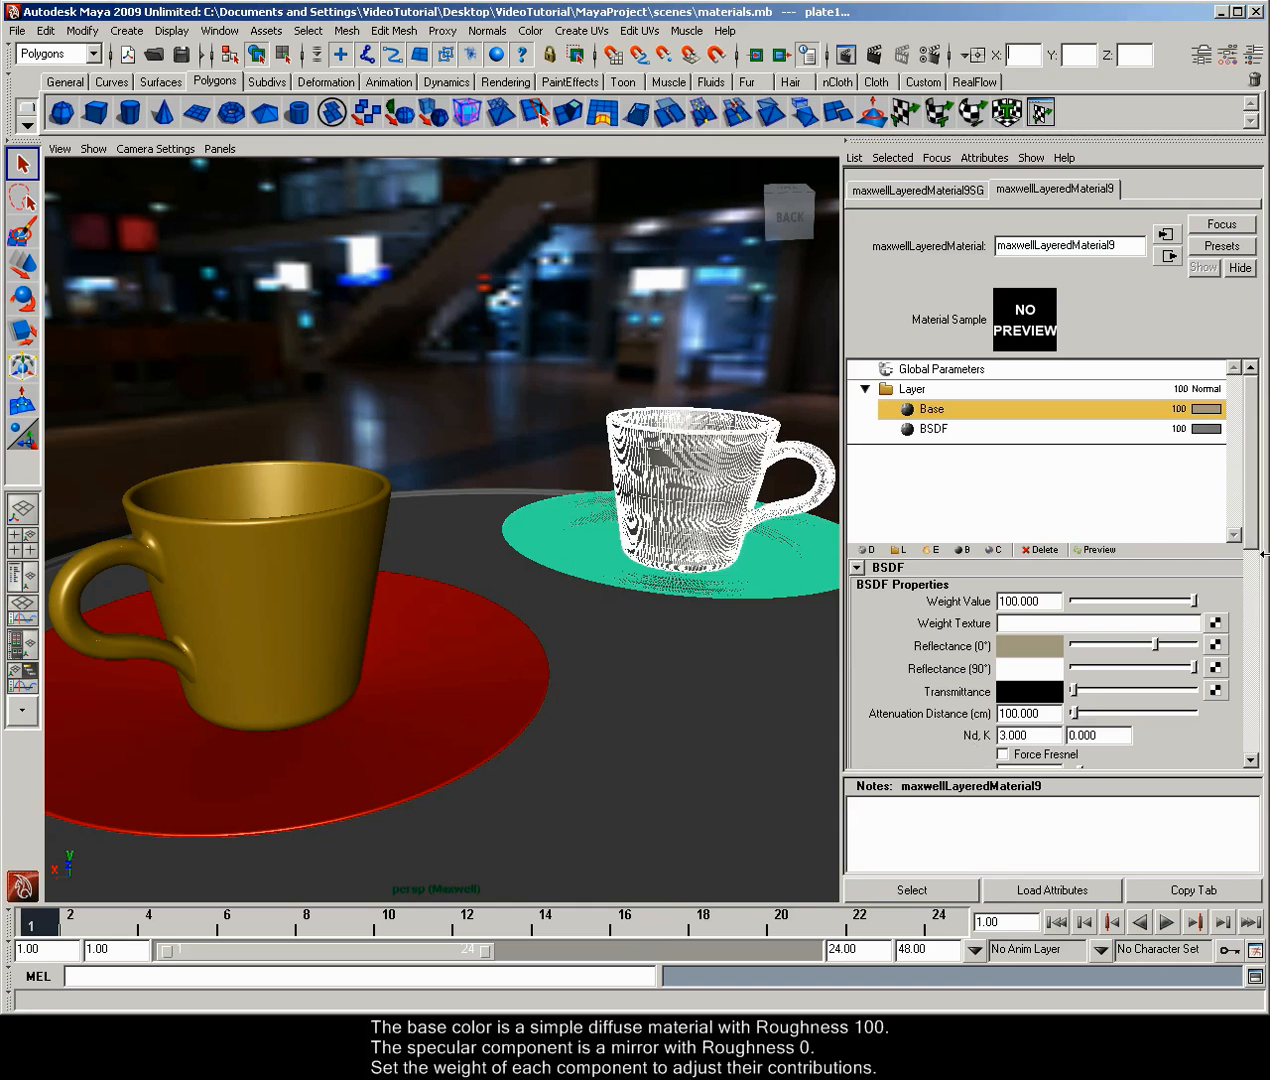
pyautogui.moveTo(1250, 502); pyautogui.dragTo(1251, 672)
pyautogui.moveTo(1049, 619); pyautogui.dragTo(937, 615)
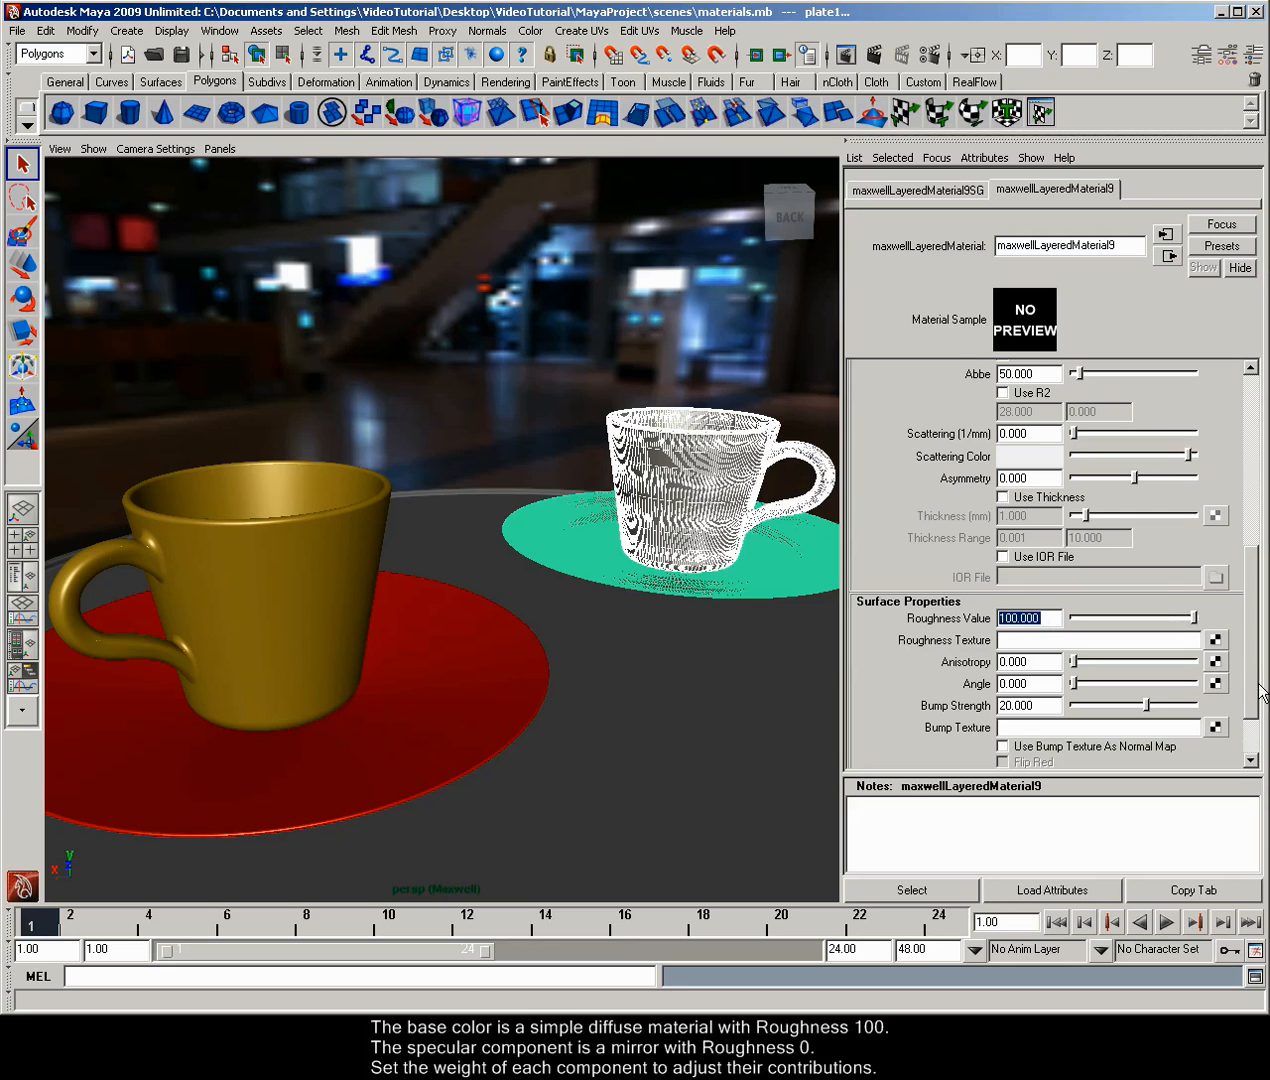
# - Set the second BSDF component's Roughness to 0 and enable Force Fresnel for it
pyautogui.moveTo(1252, 688); pyautogui.dragTo(1260, 490)
pyautogui.click(971, 430)
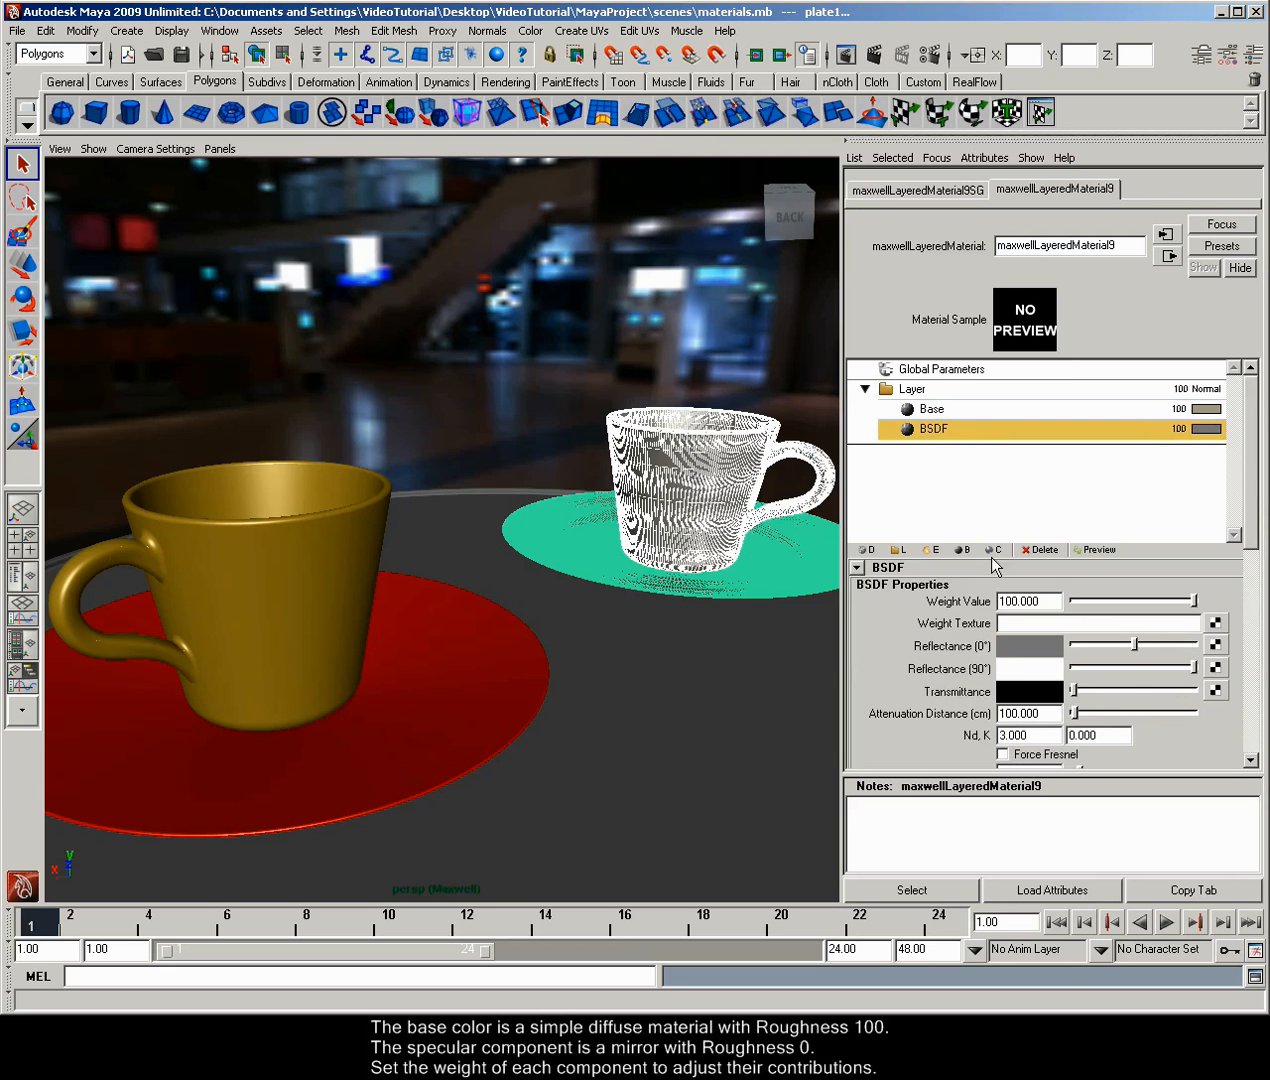
pyautogui.scroll(-3, 1030, 690)
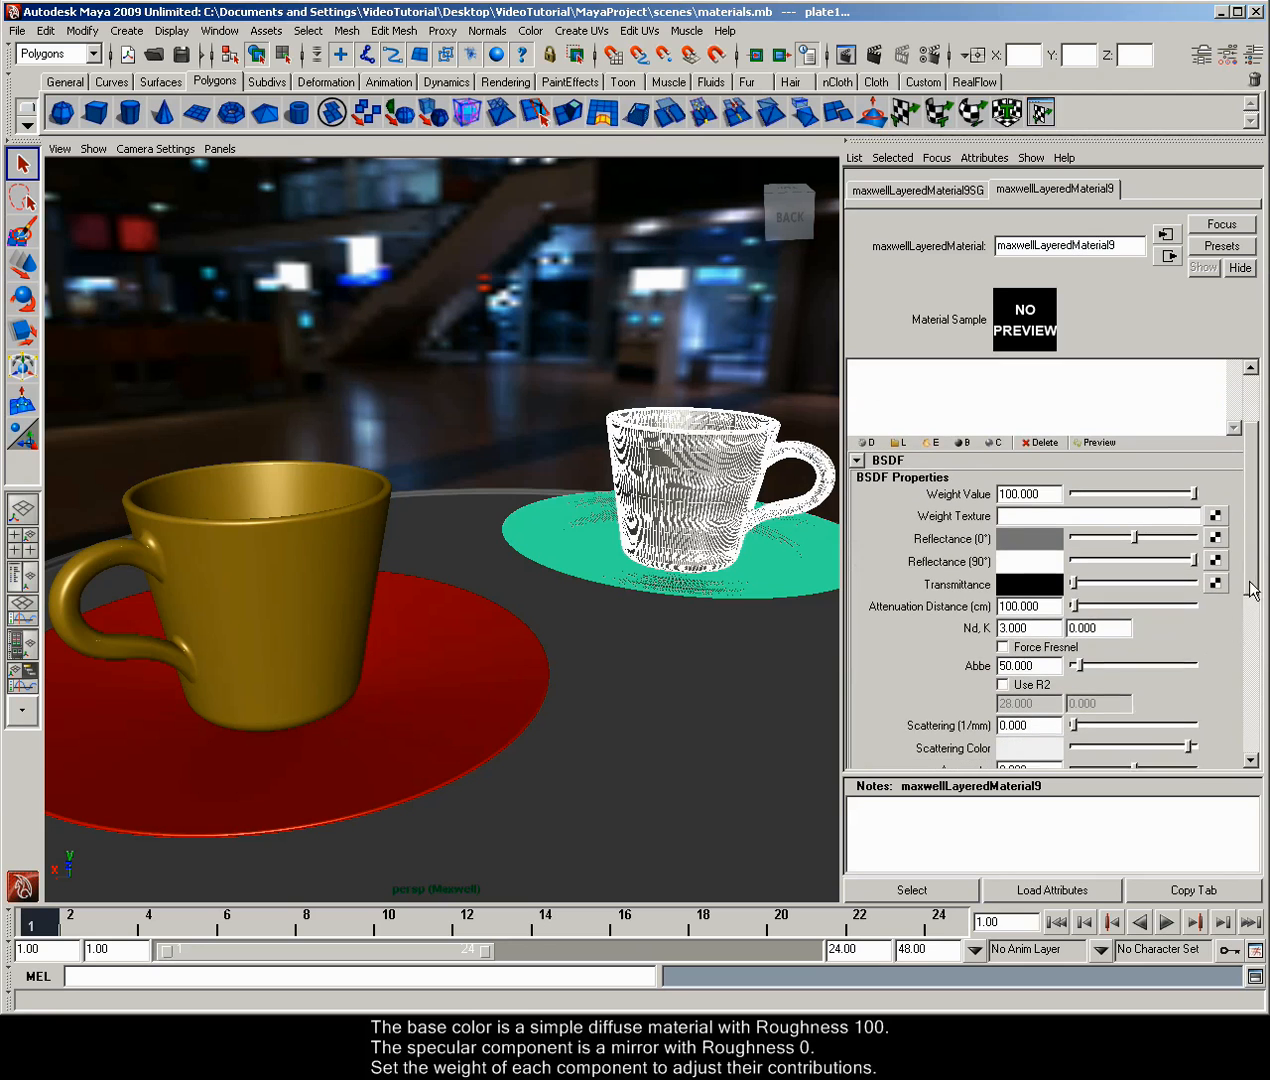
pyautogui.scroll(-8, 1239, 680)
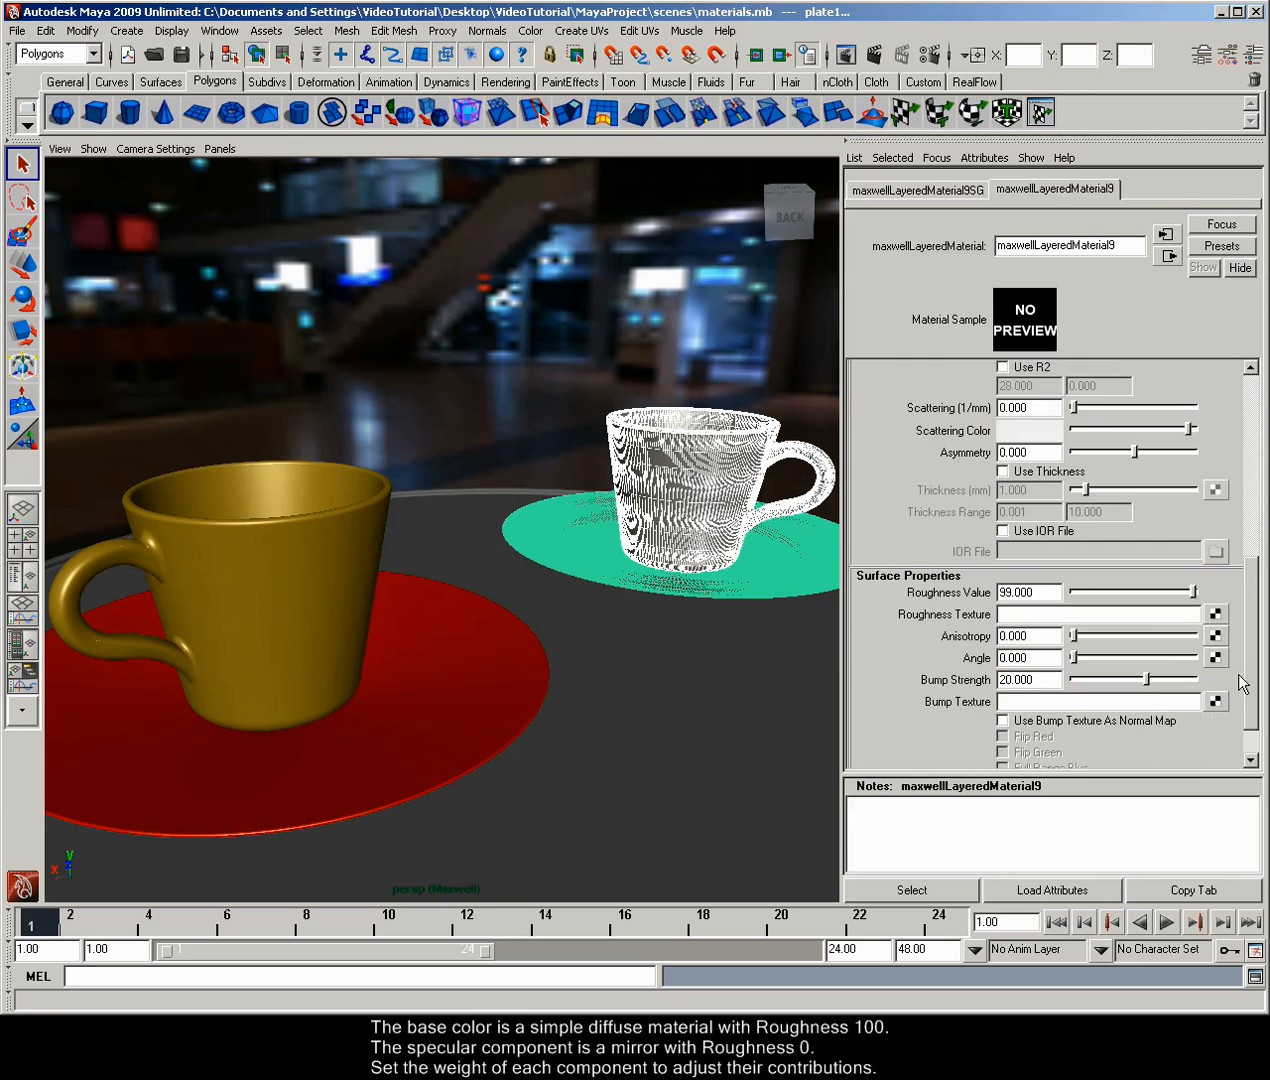
pyautogui.moveTo(1036, 561); pyautogui.dragTo(899, 566)
pyautogui.write('0')
pyautogui.press('Return')
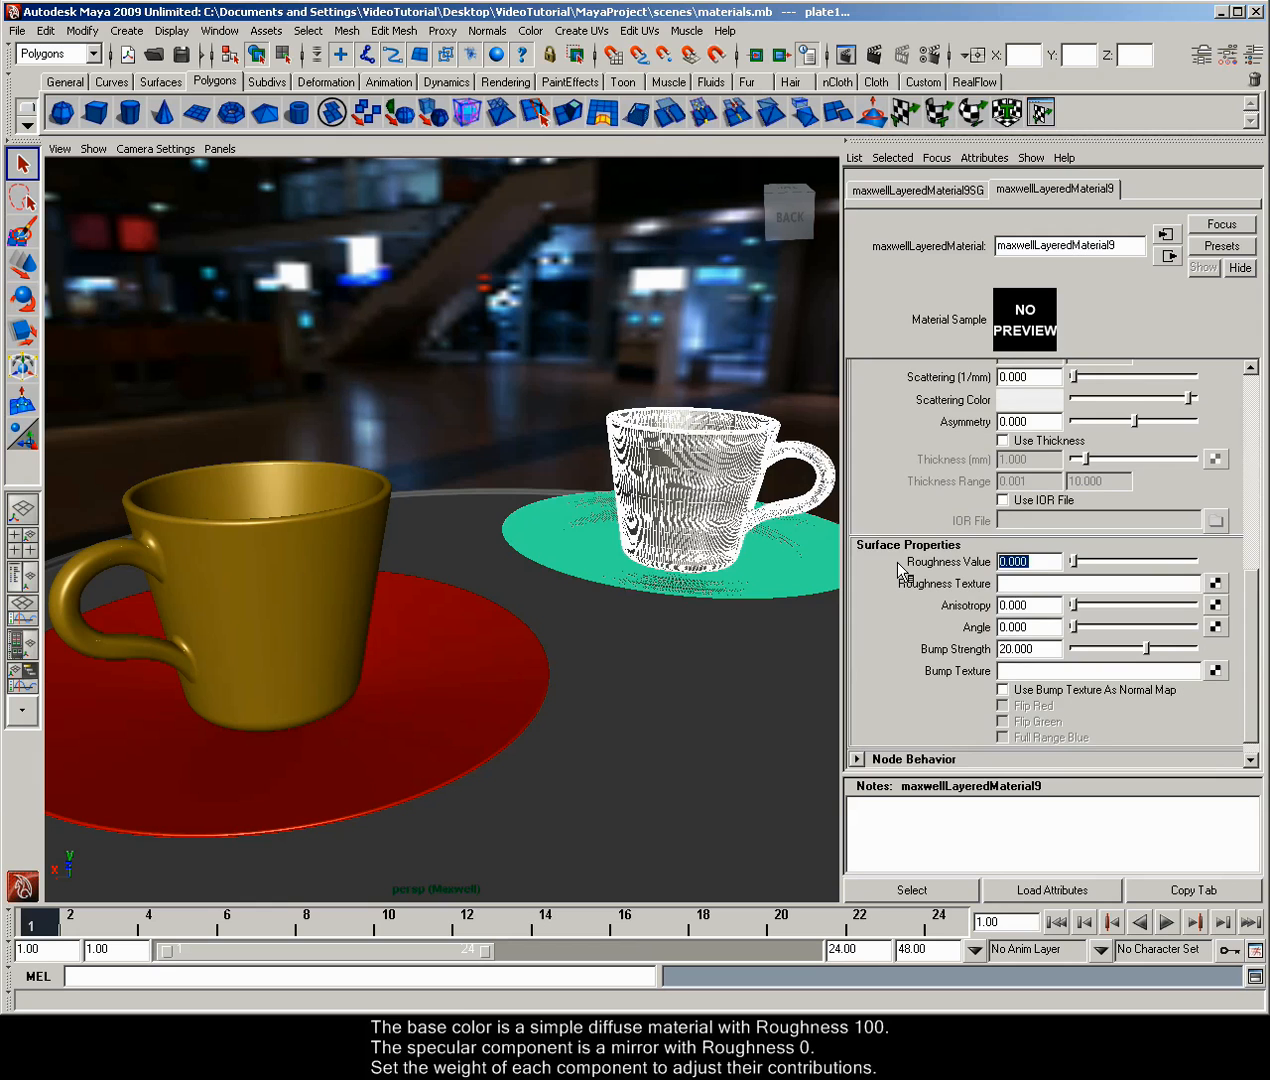
pyautogui.scroll(12, 1238, 660)
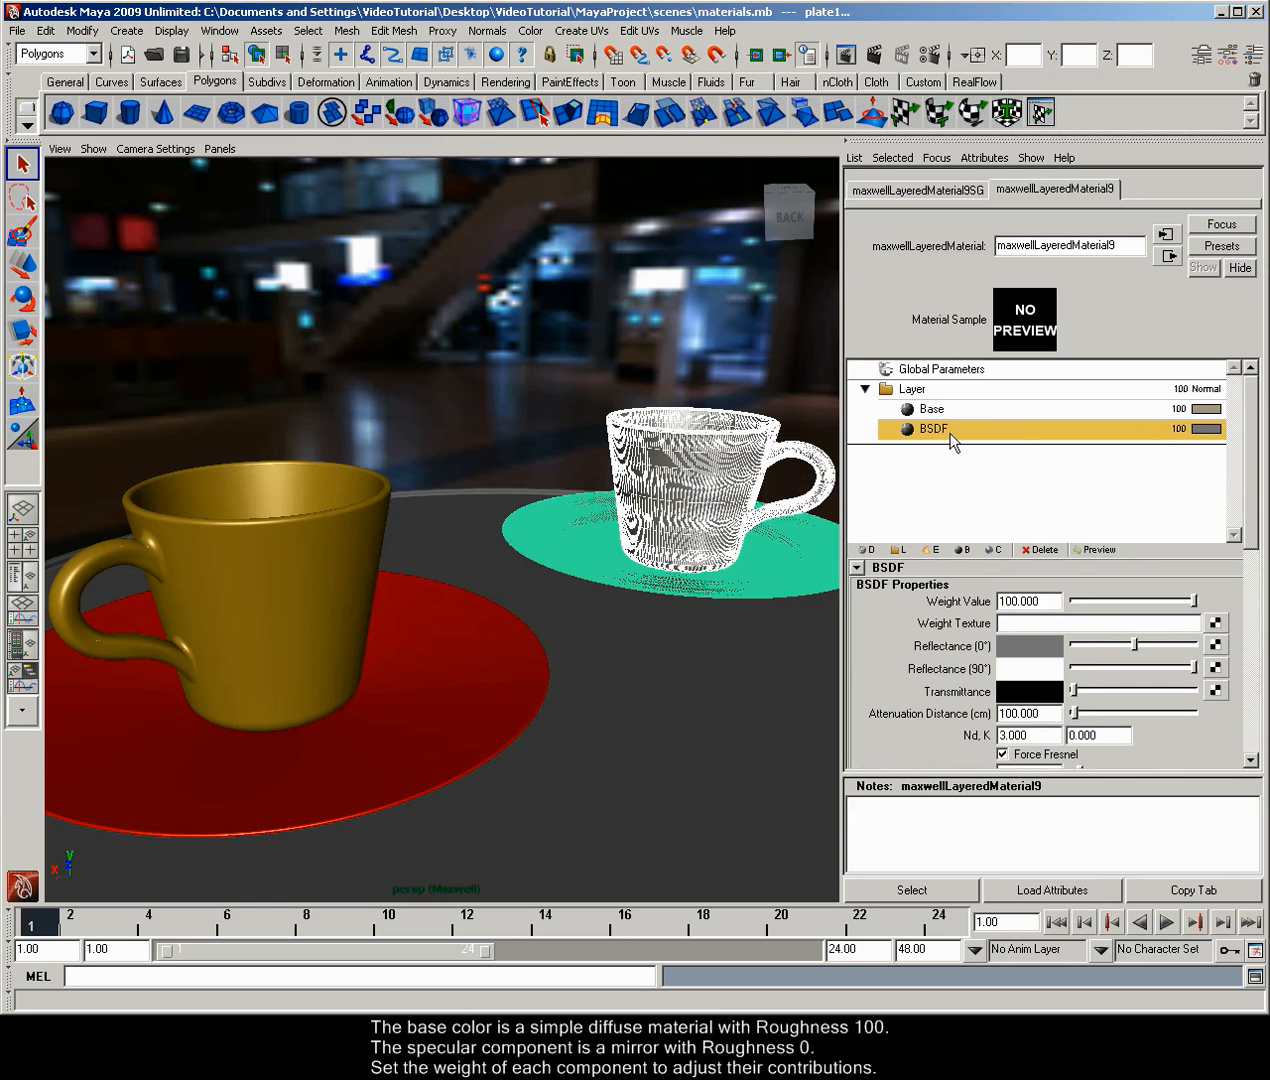
# - Rename the second BSDF component as Specular
pyautogui.doubleClick(947, 429)
pyautogui.write('Specular')
pyautogui.press('Return')
# - Set the Weight Value to 80 for the Base component and 20 for the Specular component
pyautogui.click(925, 410)
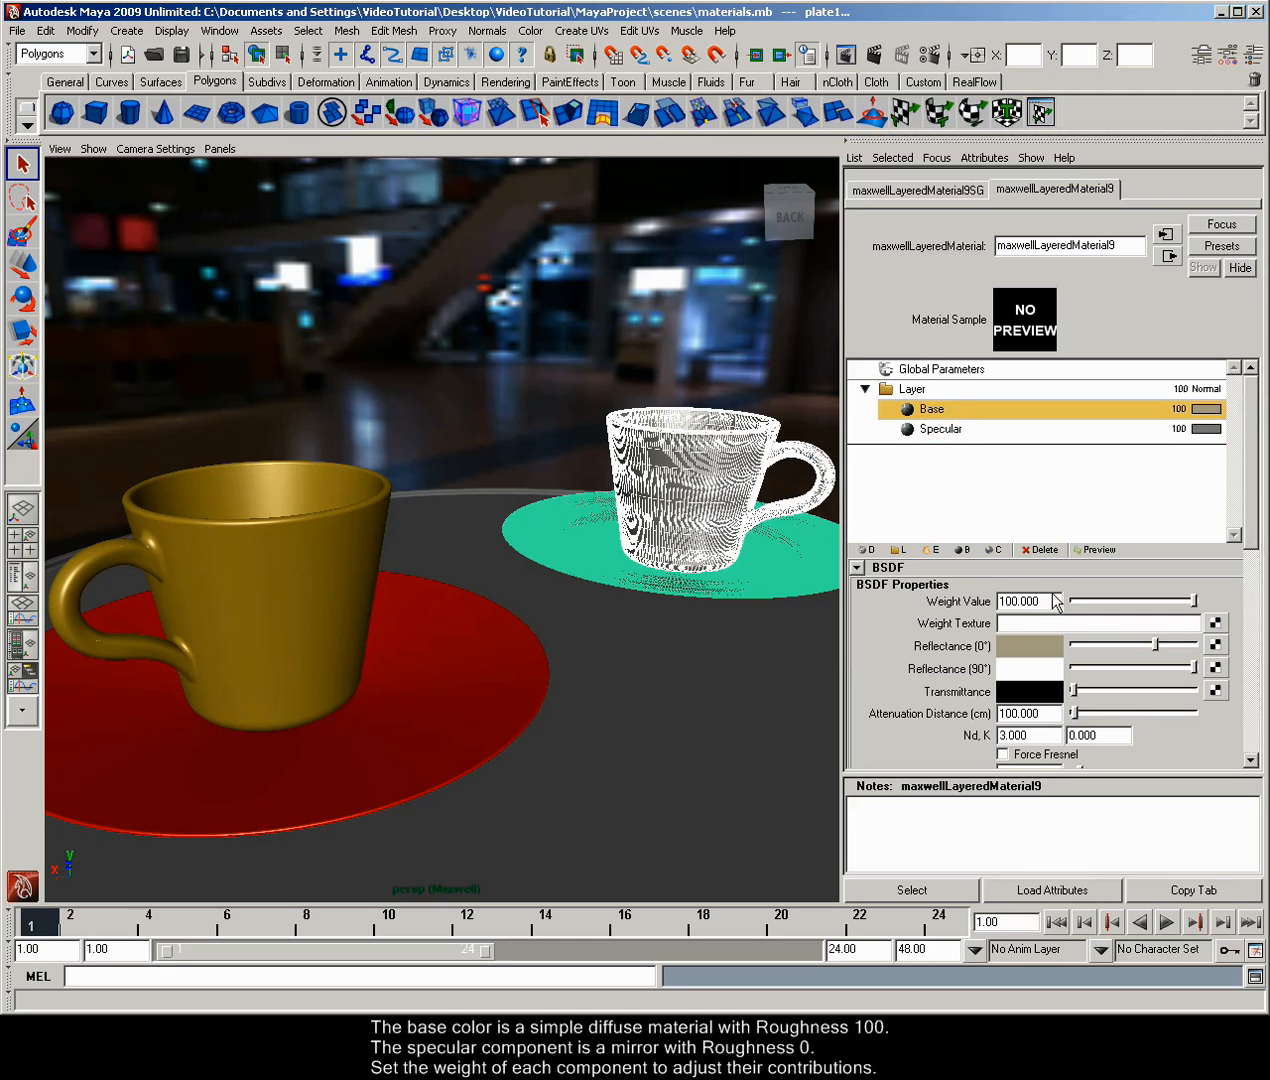
pyautogui.moveTo(1050, 600); pyautogui.dragTo(930, 605)
pyautogui.write('80')
pyautogui.press('Return')
pyautogui.click(945, 429)
pyautogui.moveTo(1048, 603); pyautogui.dragTo(918, 600)
pyautogui.write('20')
pyautogui.press('Return')
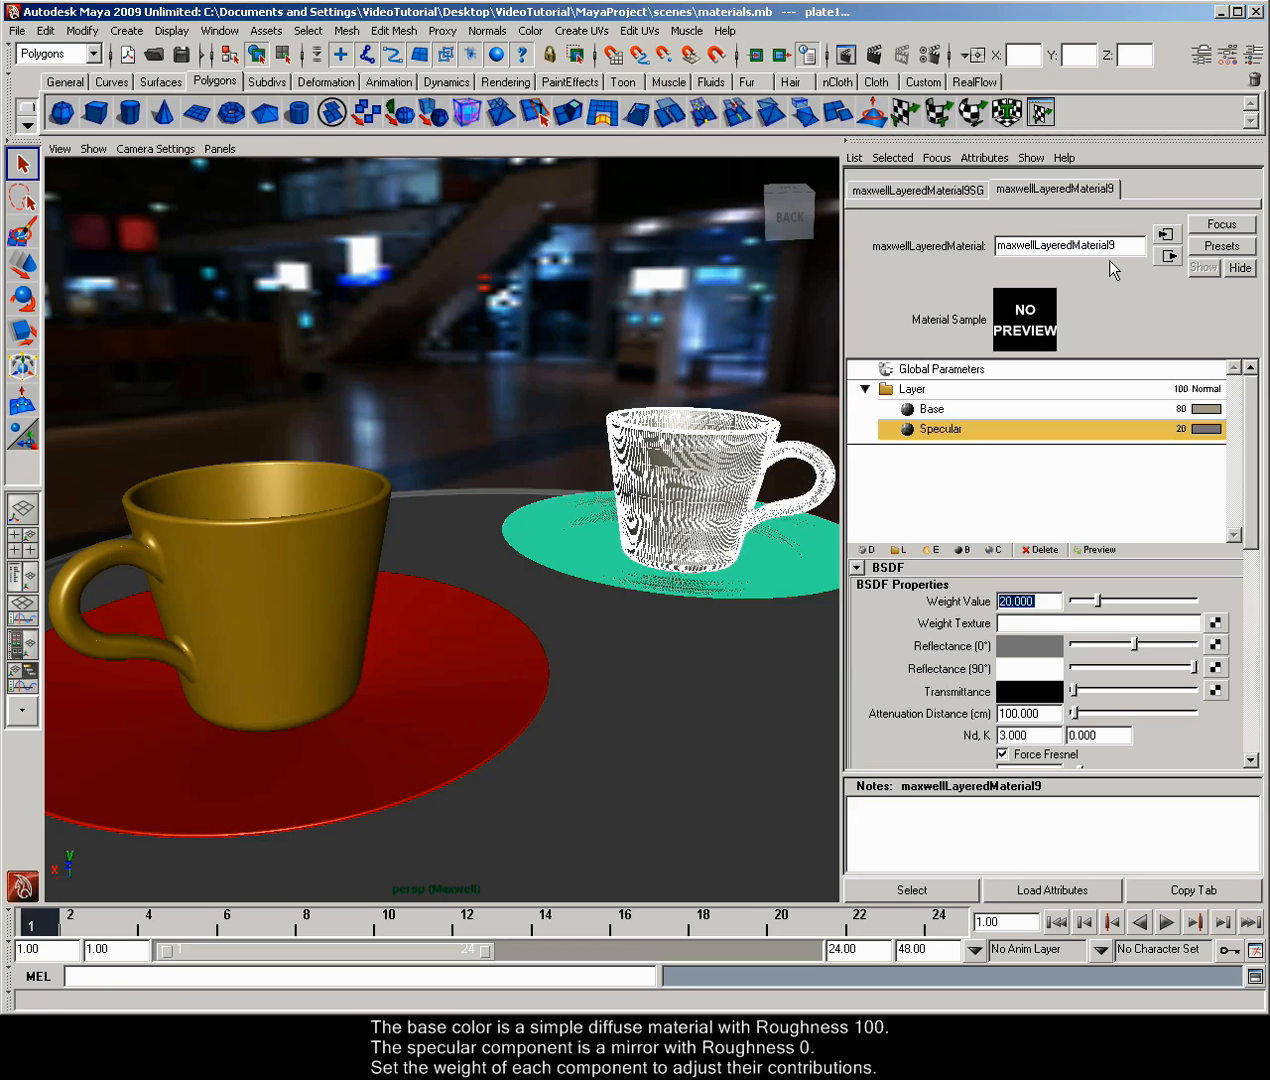
# - Rename the two-component material as plastic and render its sample preview
pyautogui.moveTo(1118, 245); pyautogui.dragTo(855, 243)
pyautogui.write('plastic')
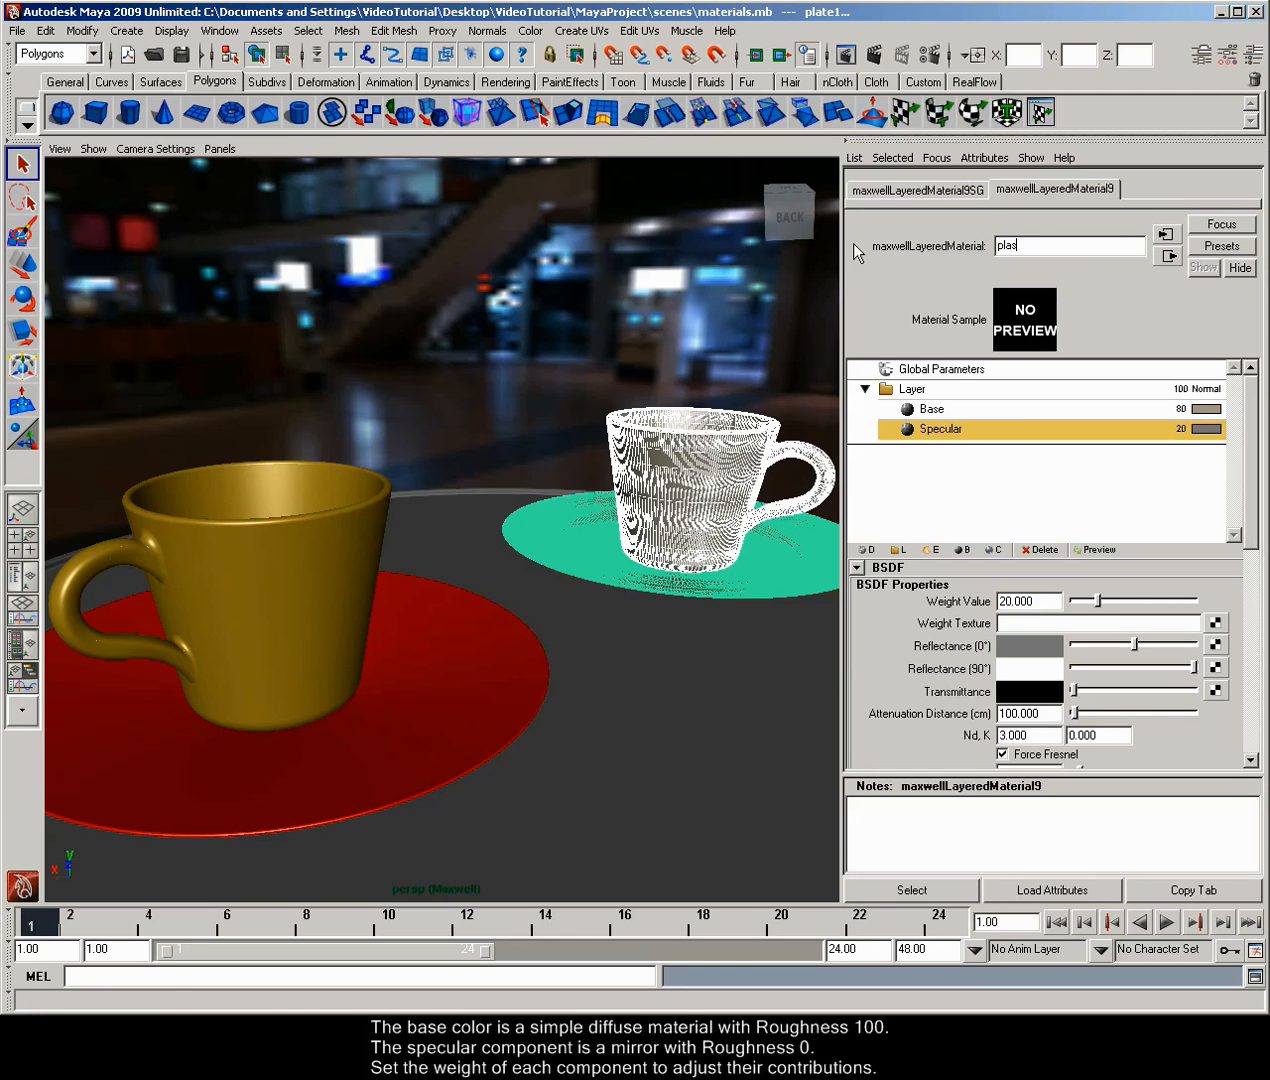
pyautogui.press('Return')
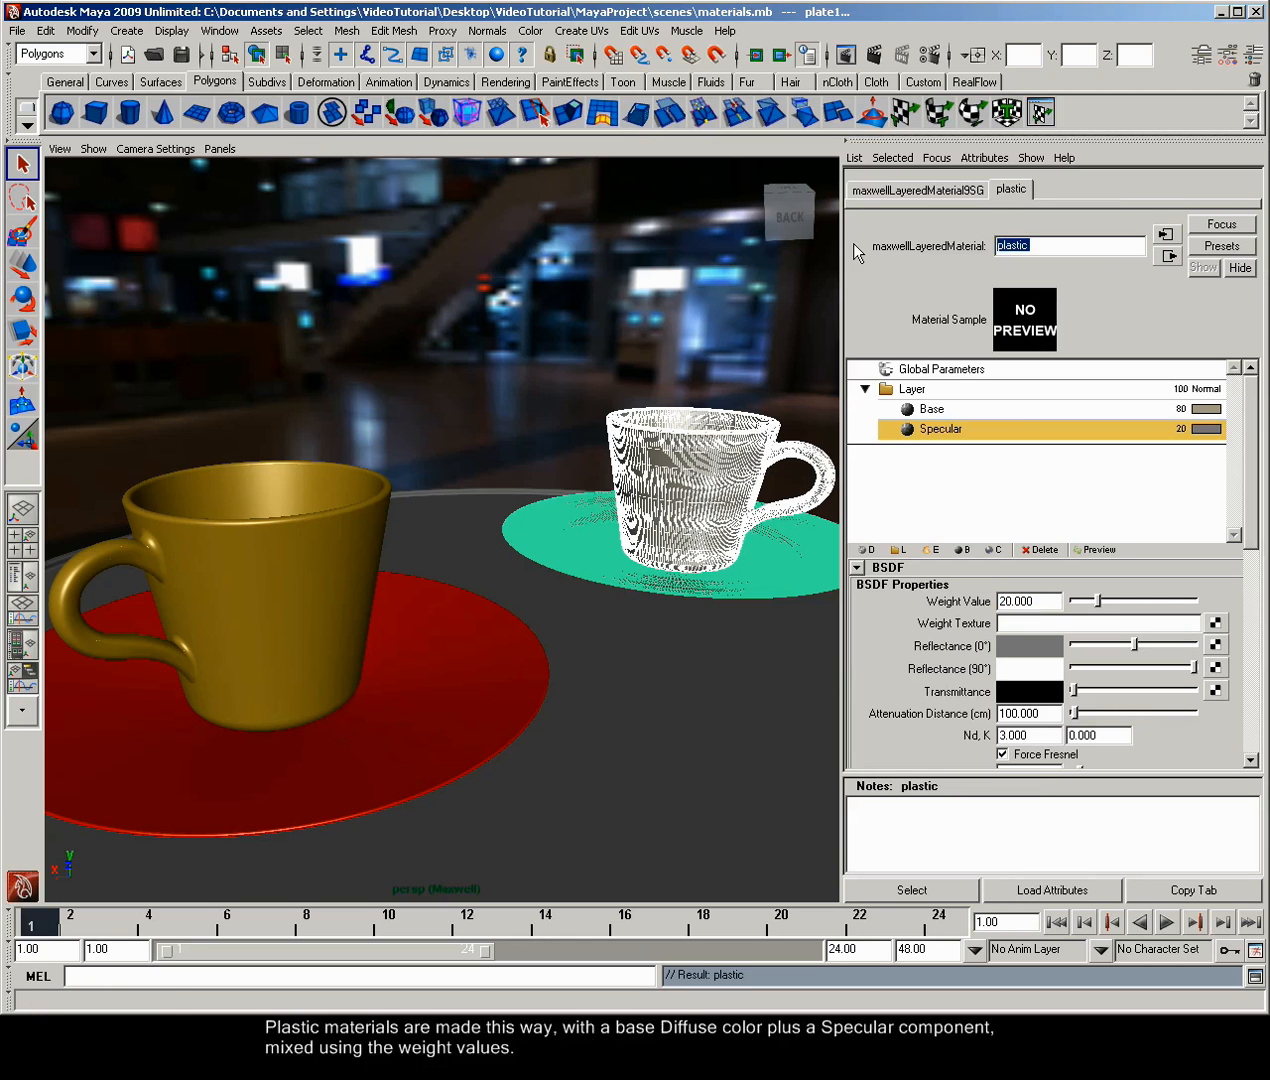
pyautogui.click(1100, 551)
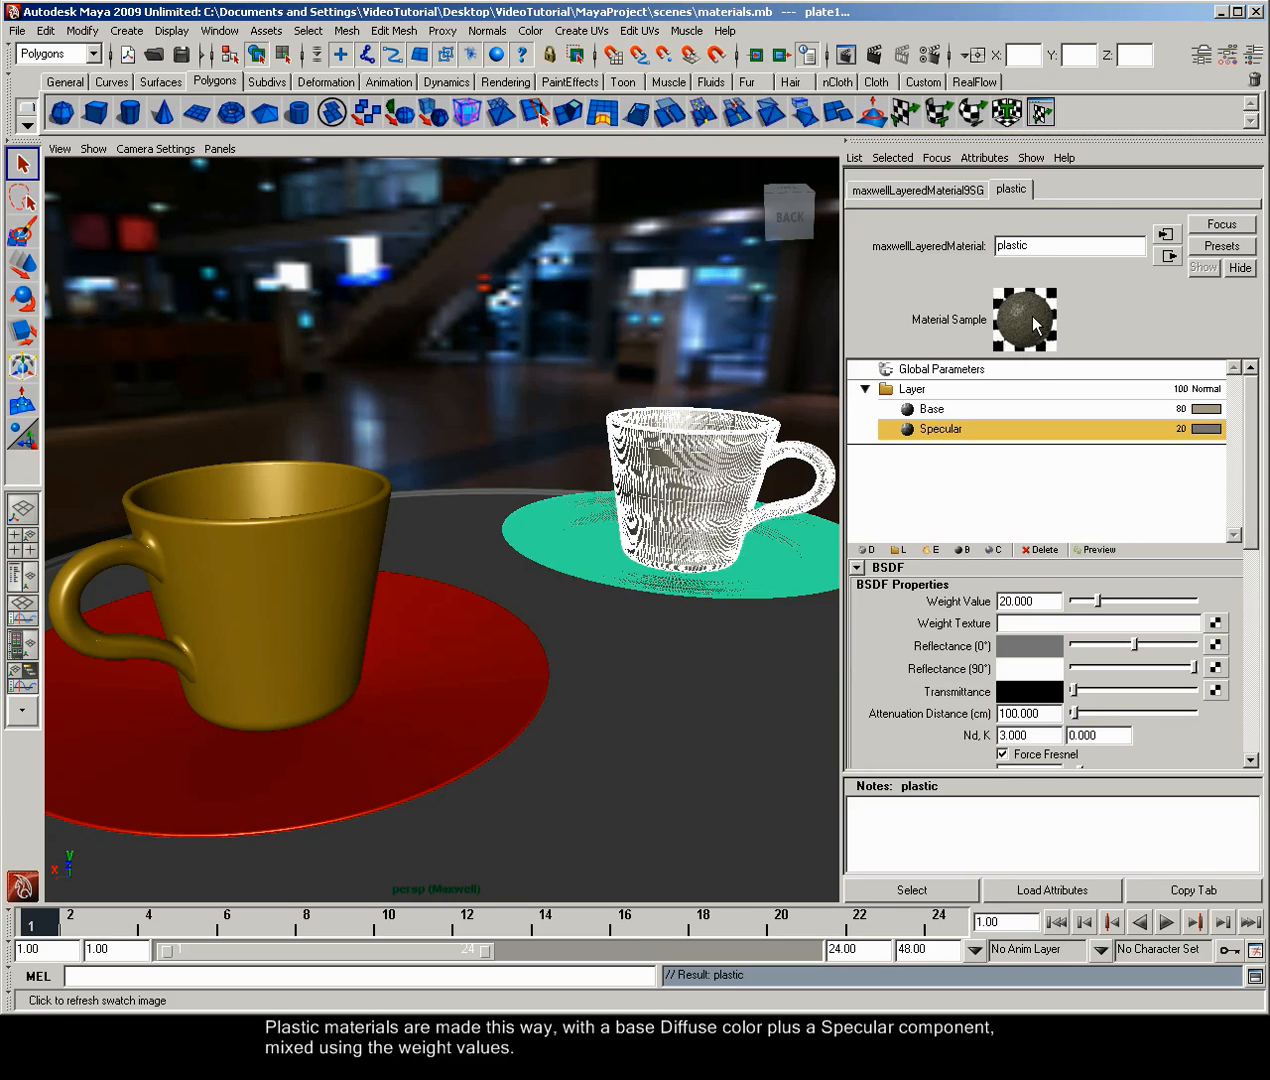
# - Render the scene in Maxwell Render with nothing selected, stop it early, and keep the image in the Render View for comparison
pyautogui.click(538, 301)
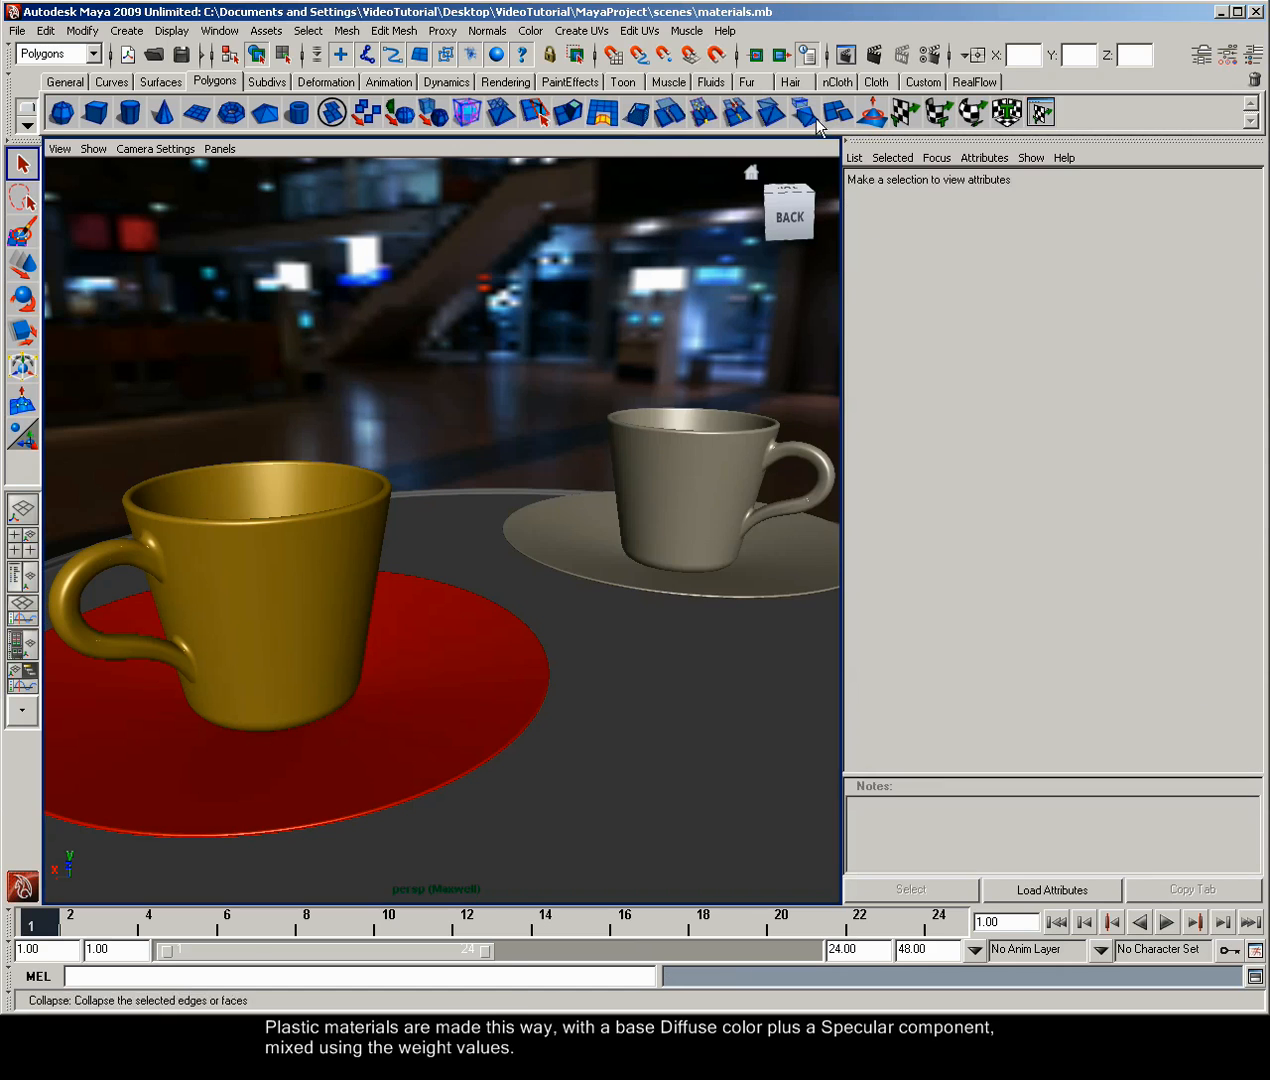
pyautogui.click(874, 55)
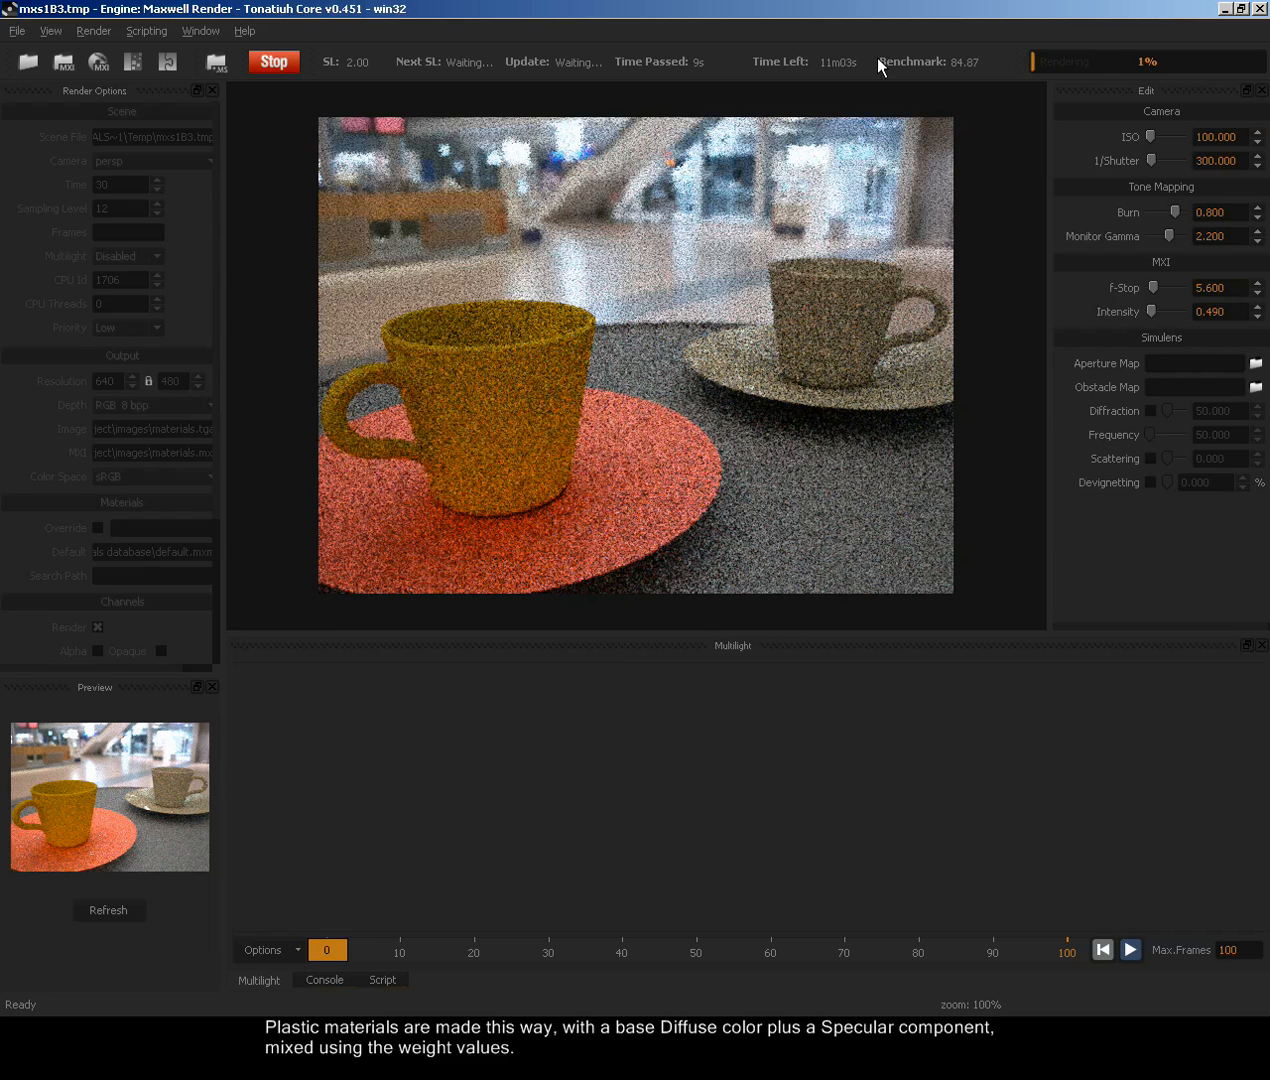
pyautogui.click(274, 61)
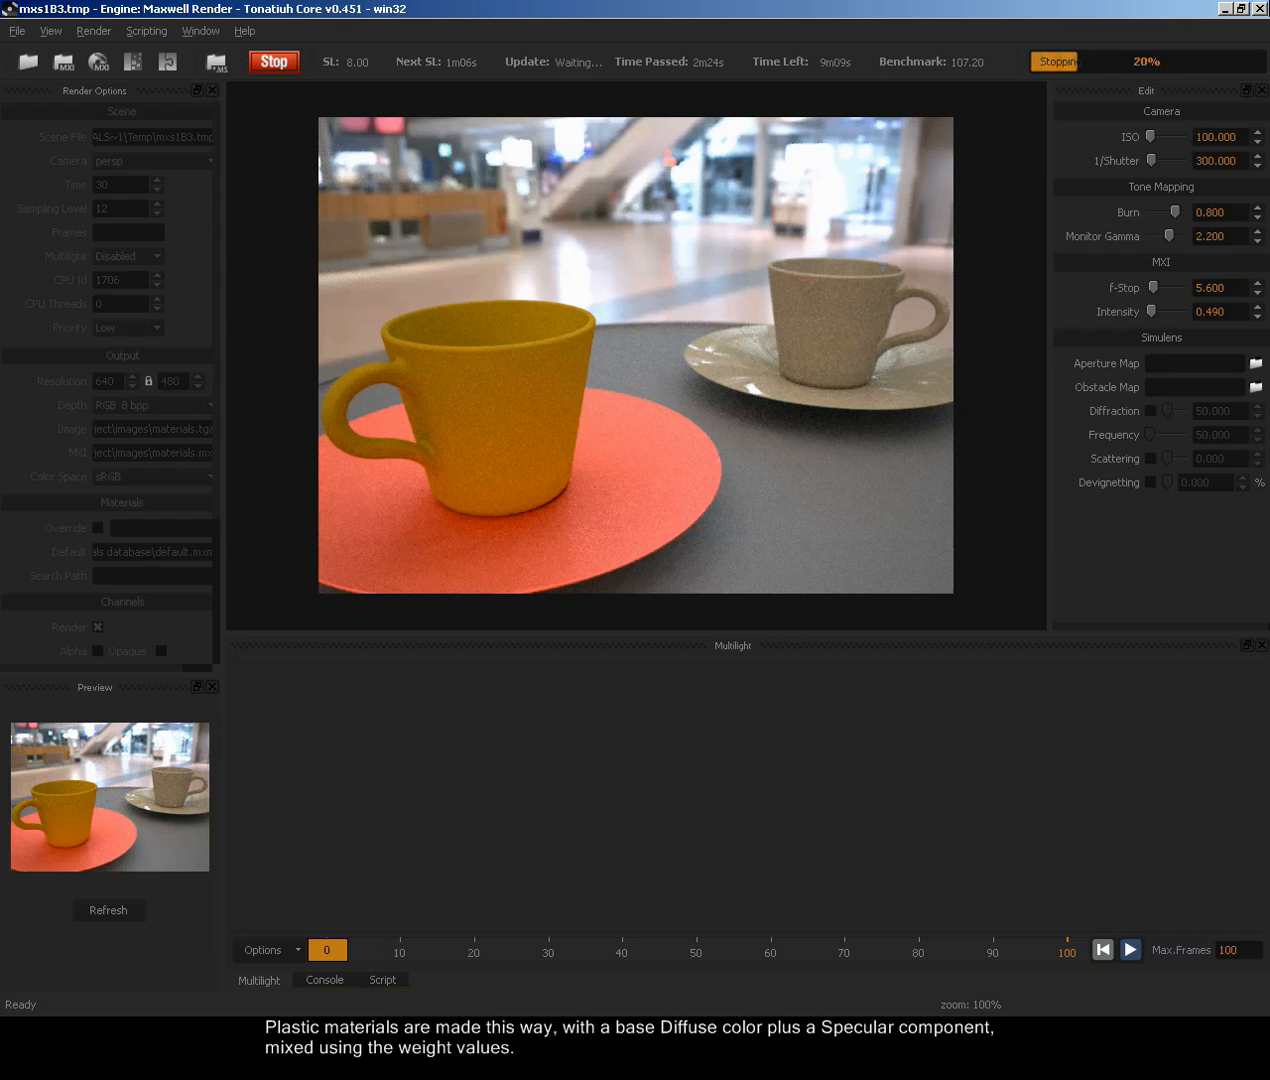
pyautogui.click(1257, 7)
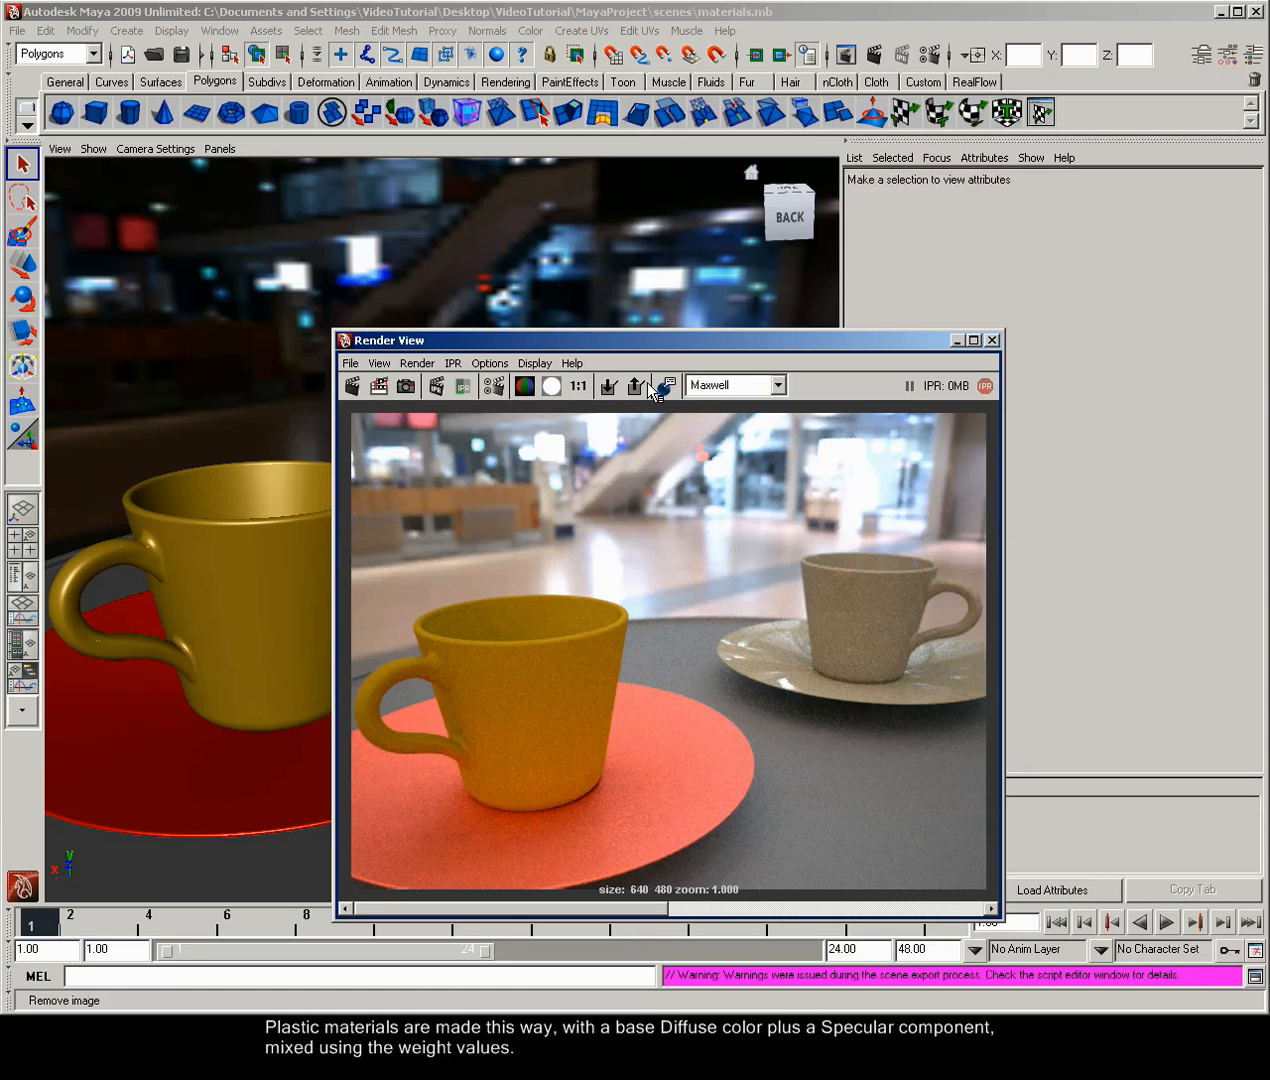
pyautogui.click(608, 386)
pyautogui.moveTo(543, 910); pyautogui.dragTo(476, 908)
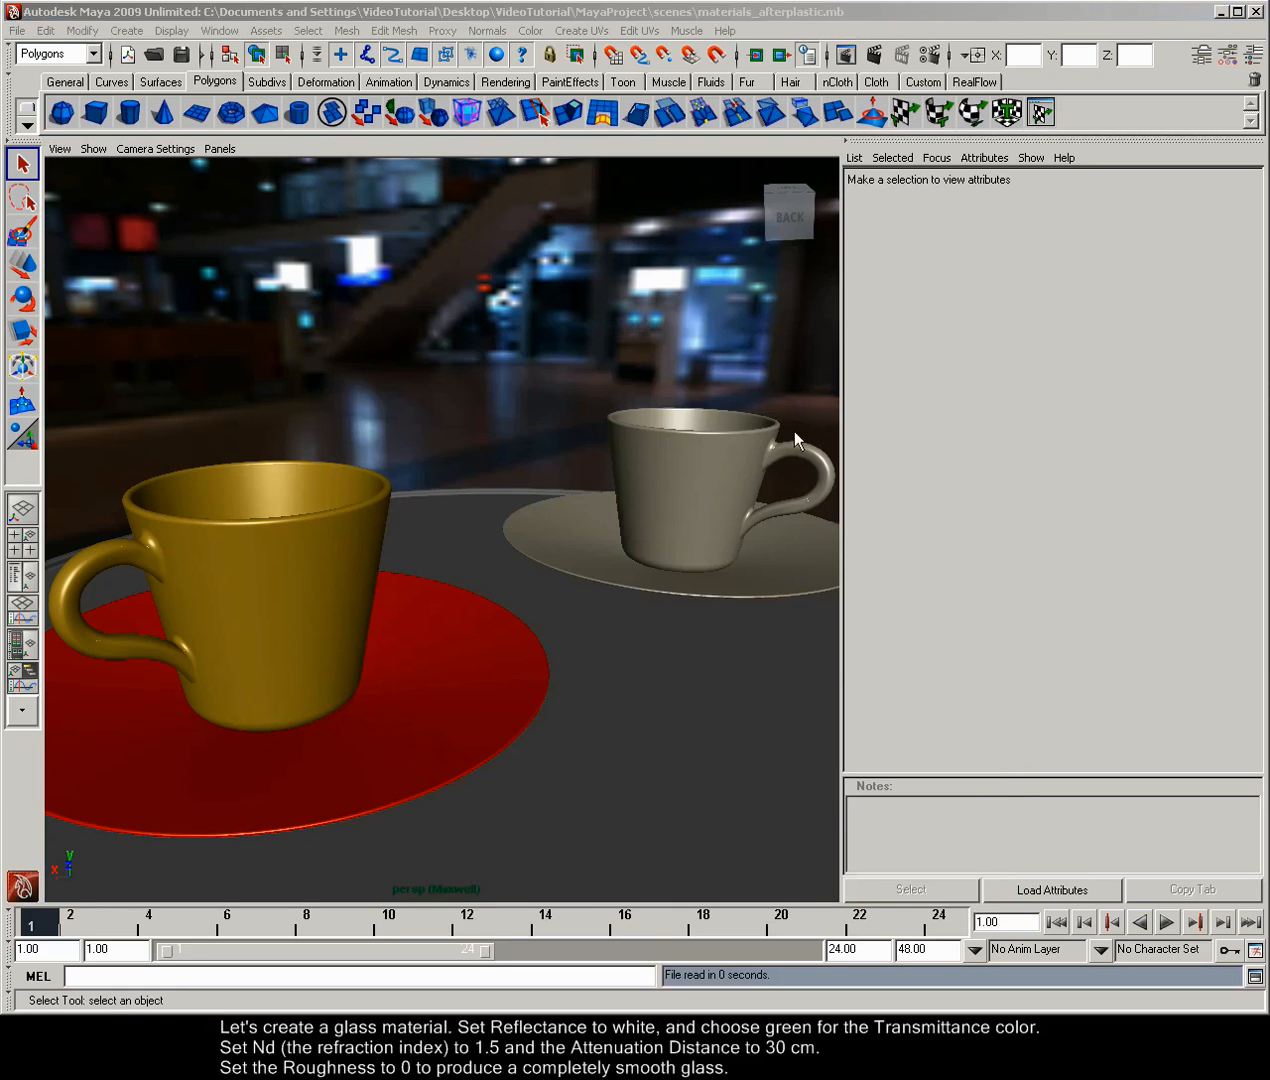
# - Assign a new Maxwell Layered Material to the rear cup and name it glass
pyautogui.click(710, 475)
pyautogui.moveTo(710, 475); pyautogui.dragTo(881, 744, button='right')
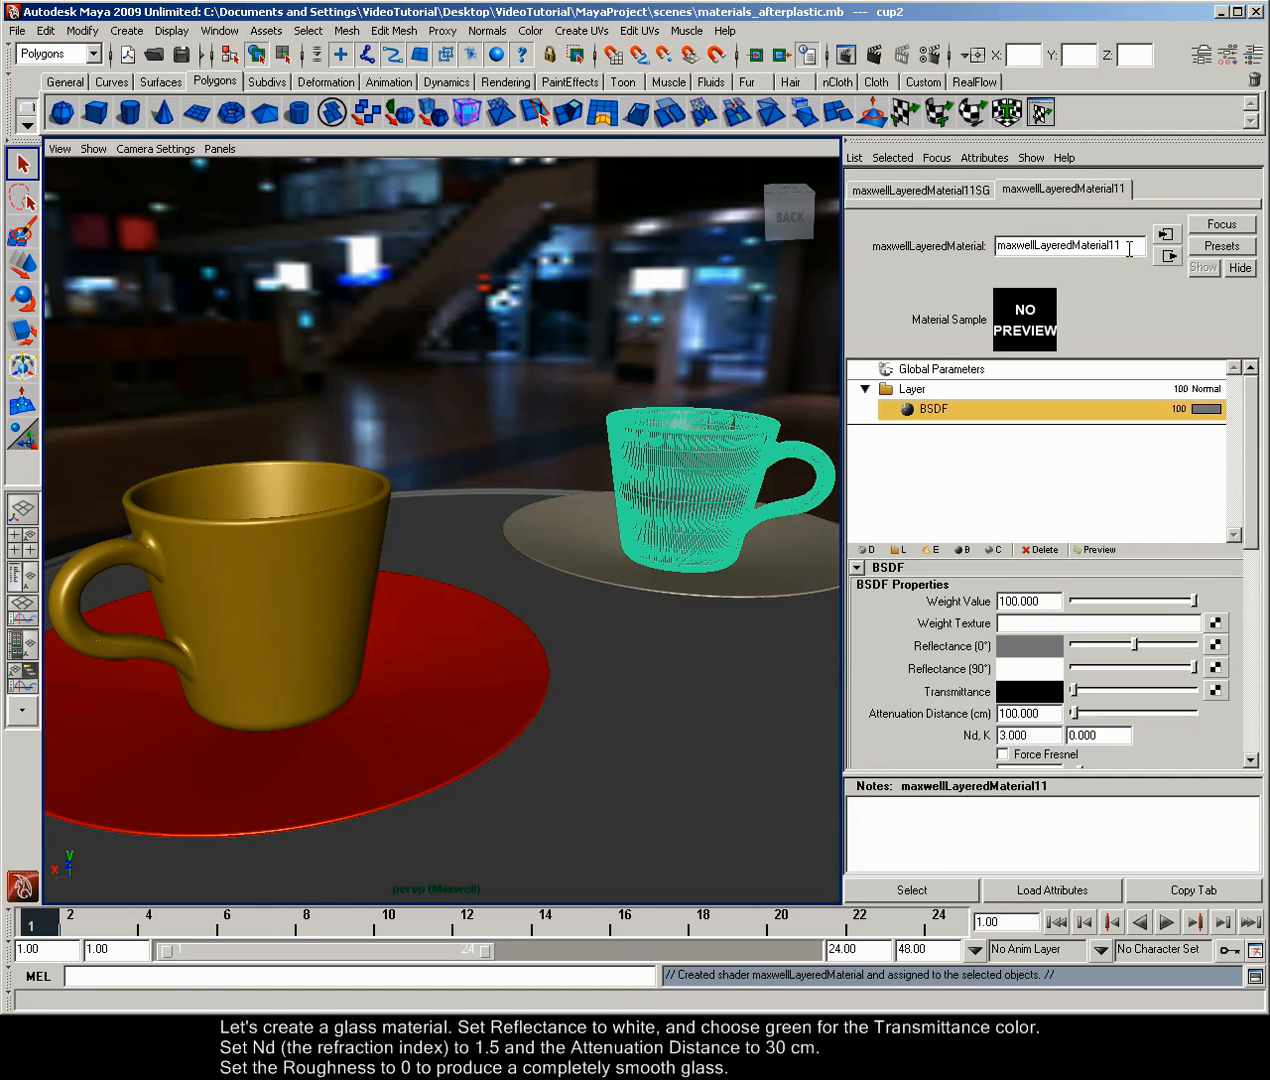
pyautogui.doubleClick(1129, 249)
pyautogui.write('glass')
pyautogui.press('Return')
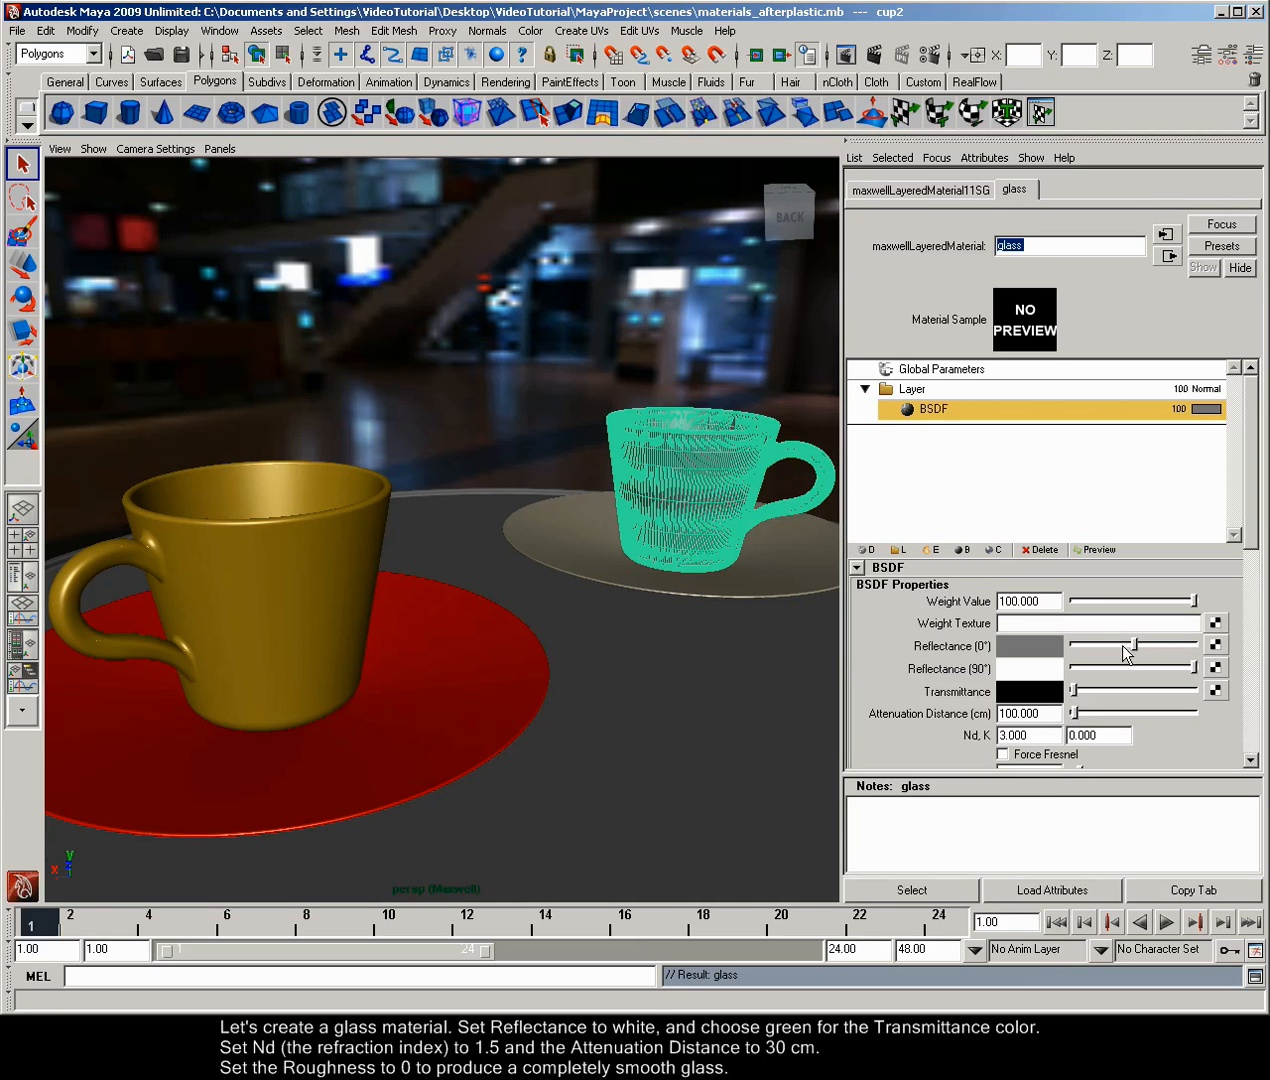
# - Set the glass material's Reflectance (0°) to white and its Nd to 1.5
pyautogui.moveTo(1131, 643); pyautogui.dragTo(1195, 644)
pyautogui.moveTo(1252, 515); pyautogui.dragTo(1256, 576)
pyautogui.moveTo(1060, 608); pyautogui.dragTo(963, 604)
pyautogui.write('1.5')
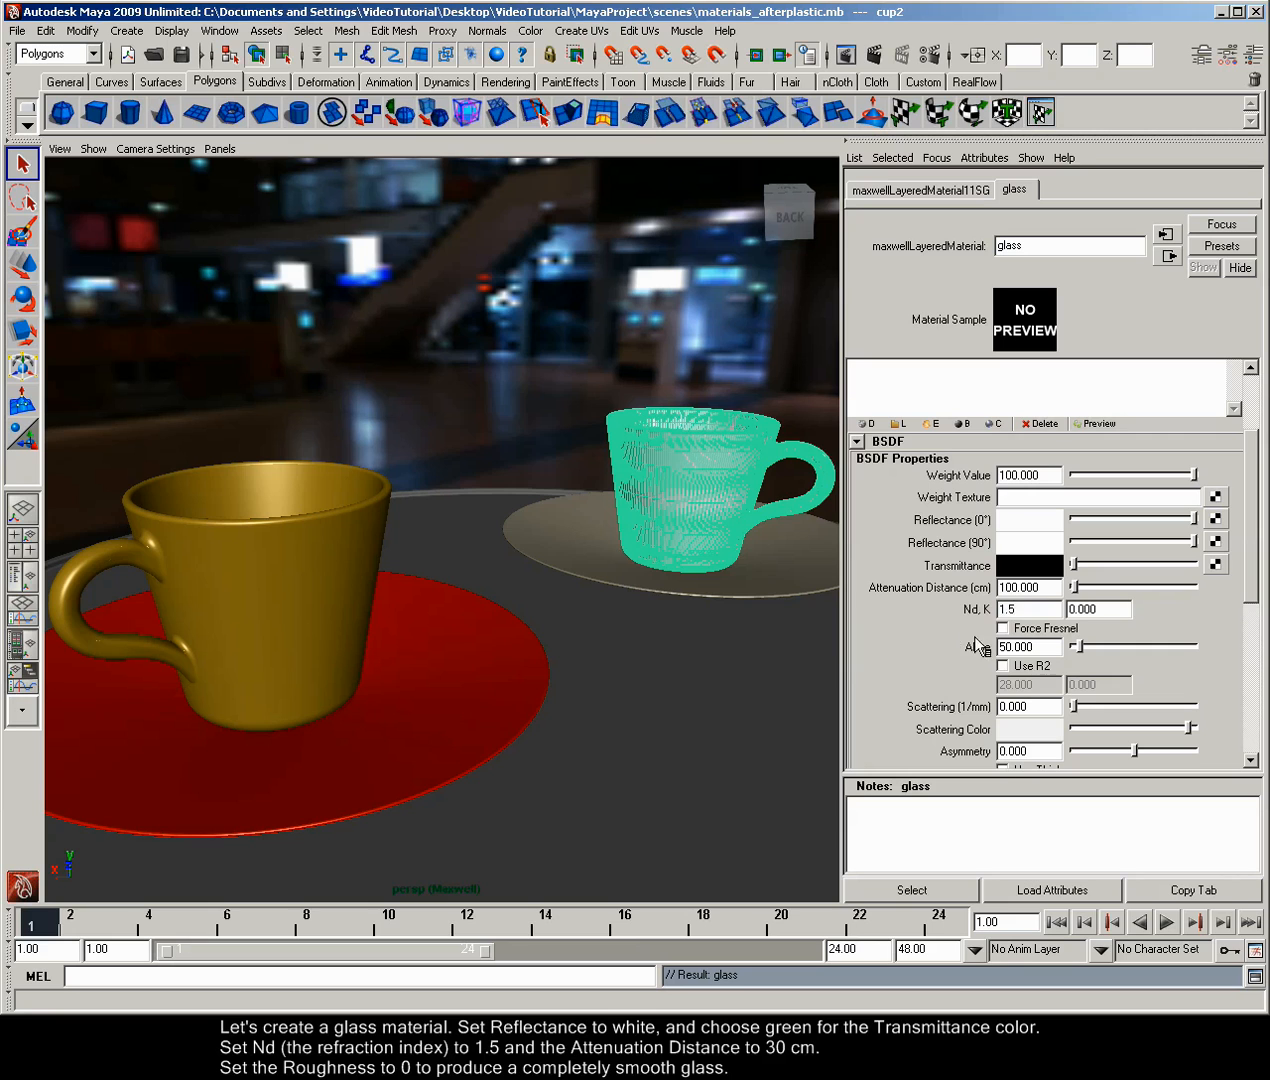
pyautogui.press('Return')
# - Set the glass material's Attenuation Distance to 30 cm and its Roughness to 0
pyautogui.moveTo(1036, 587); pyautogui.dragTo(884, 590)
pyautogui.write('30')
pyautogui.press('Return')
pyautogui.moveTo(1250, 525); pyautogui.dragTo(1238, 632)
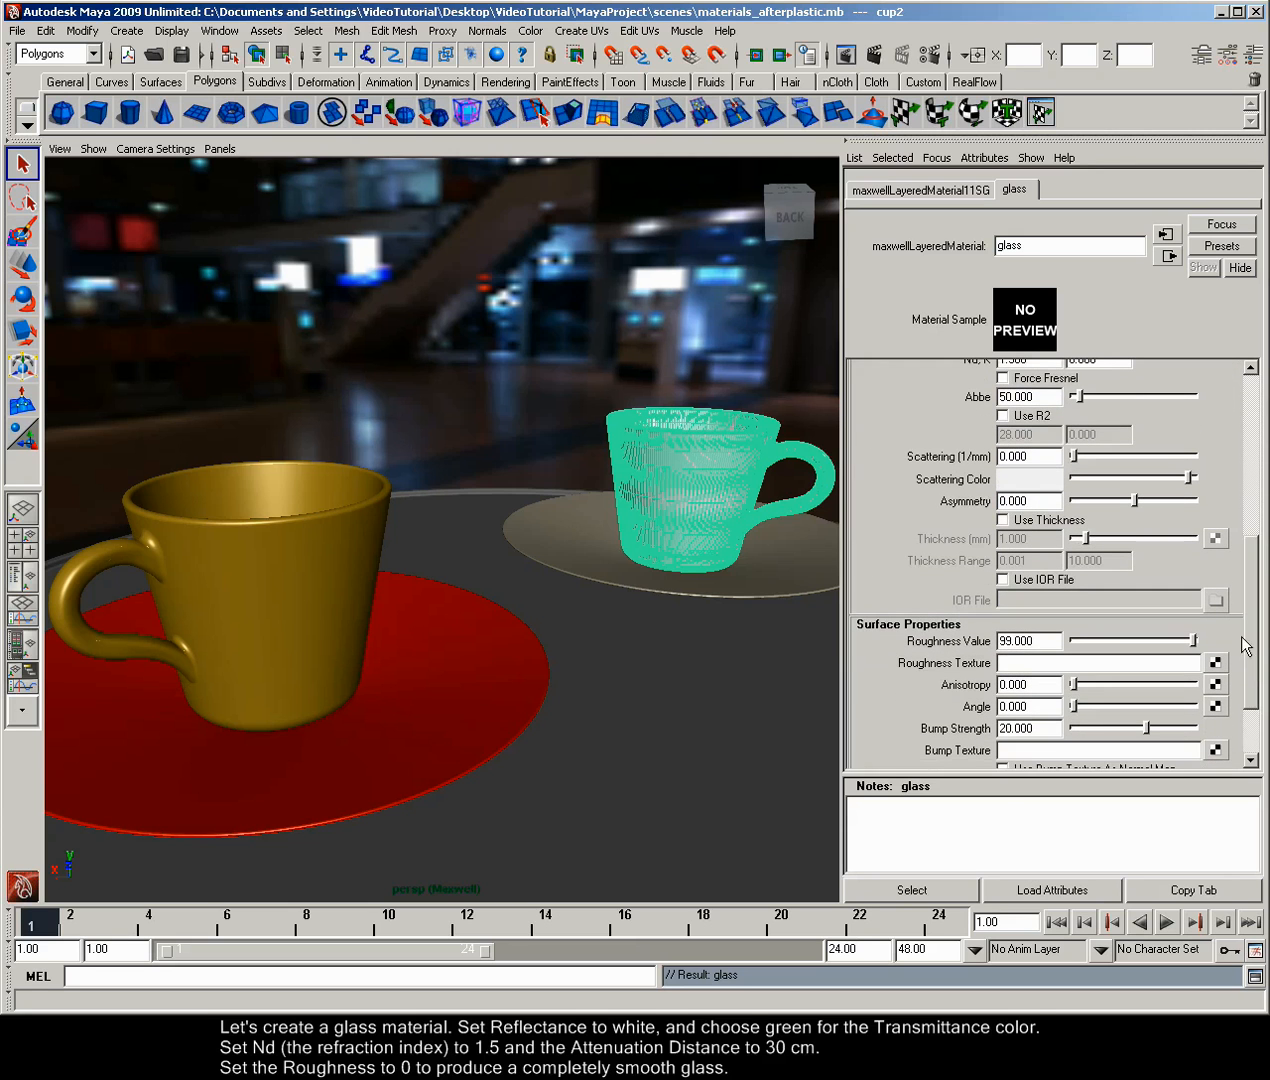
pyautogui.moveTo(1044, 640); pyautogui.dragTo(887, 644)
pyautogui.write('0')
pyautogui.press('Return')
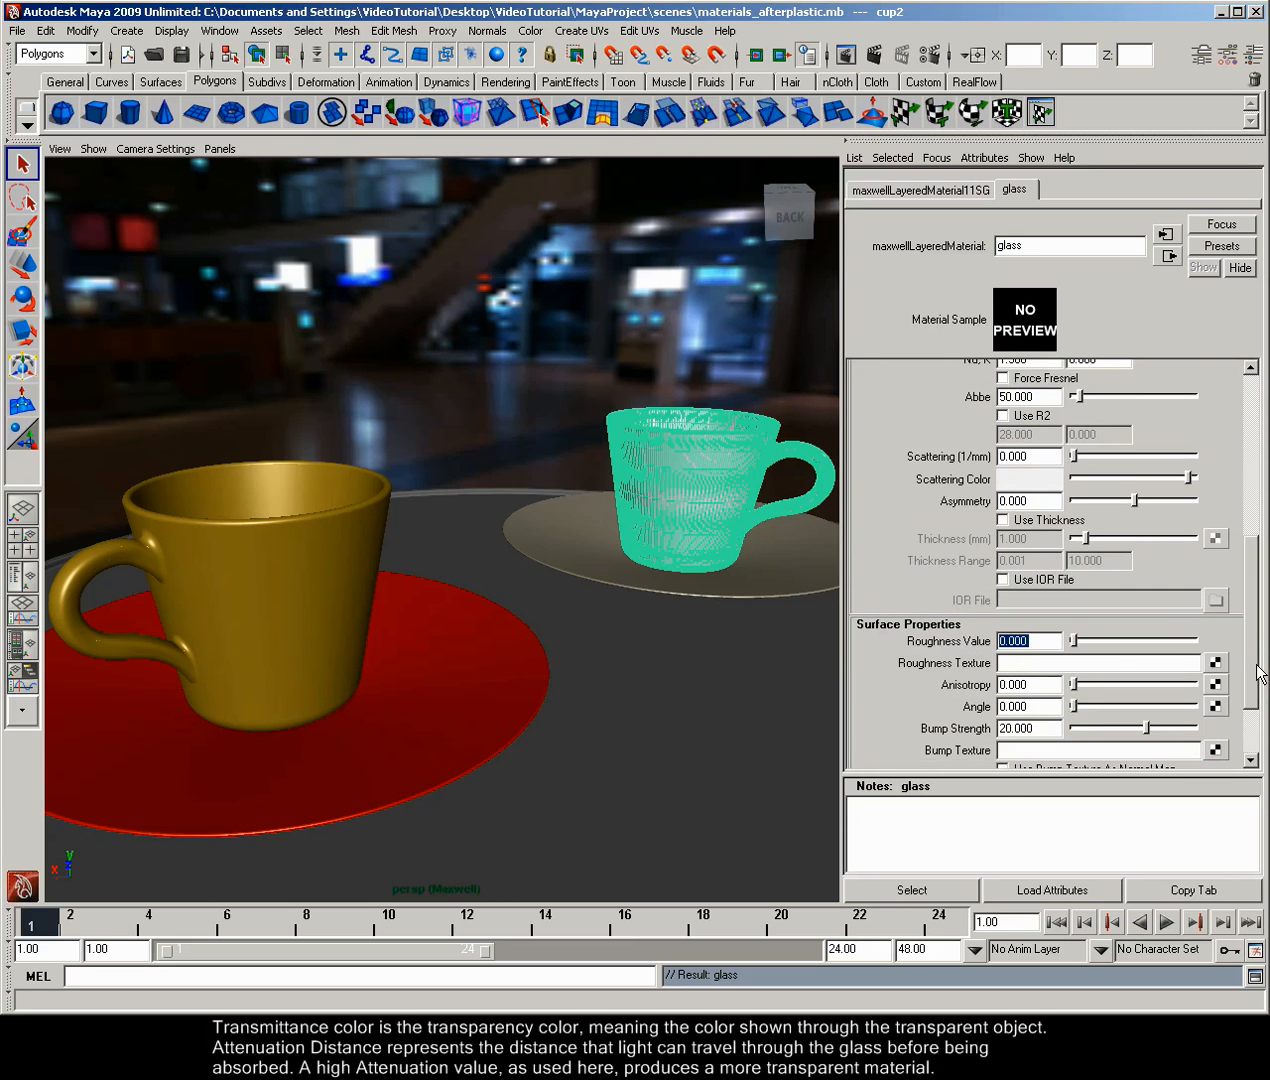
# - Set the glass material's Transmittance to a green with hue 120 and saturation 0.735
pyautogui.moveTo(1251, 670); pyautogui.dragTo(1262, 497)
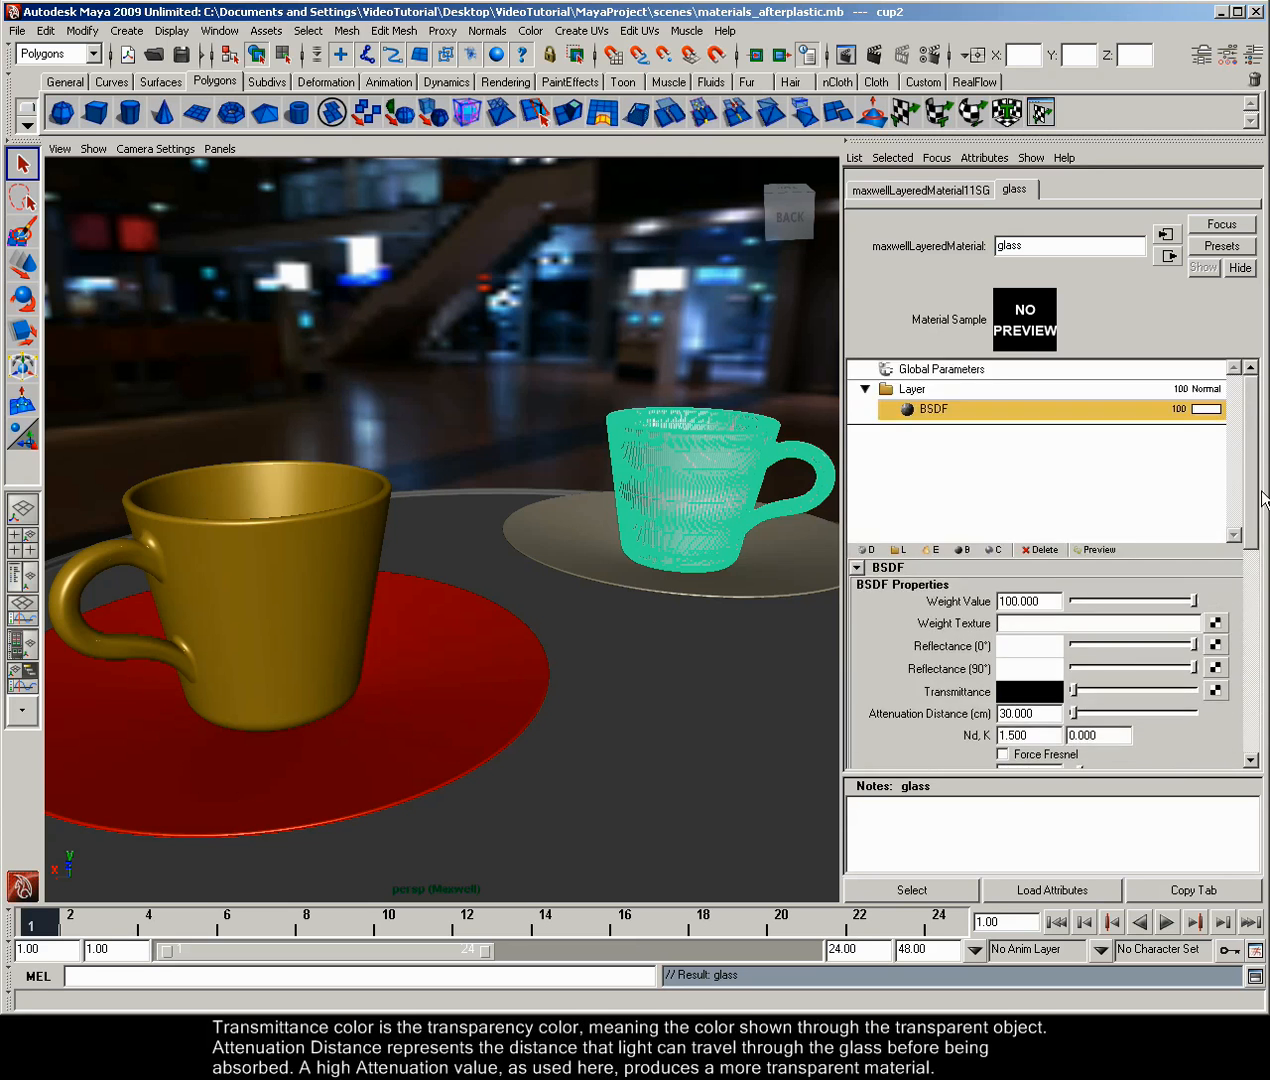
pyautogui.click(1026, 693)
pyautogui.moveTo(595, 616); pyautogui.dragTo(591, 547)
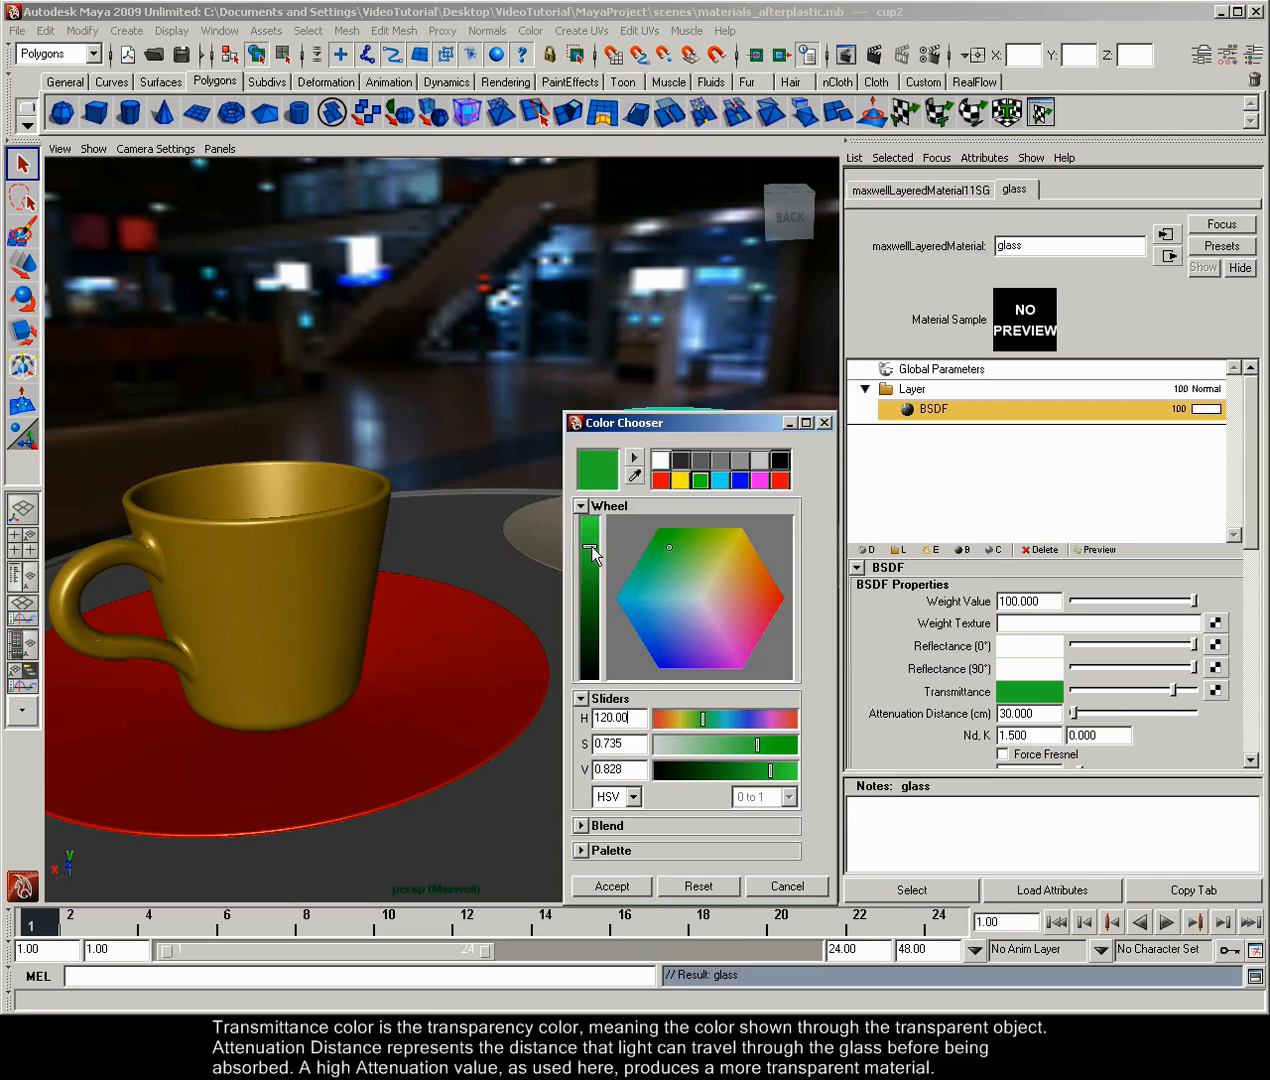
pyautogui.click(626, 888)
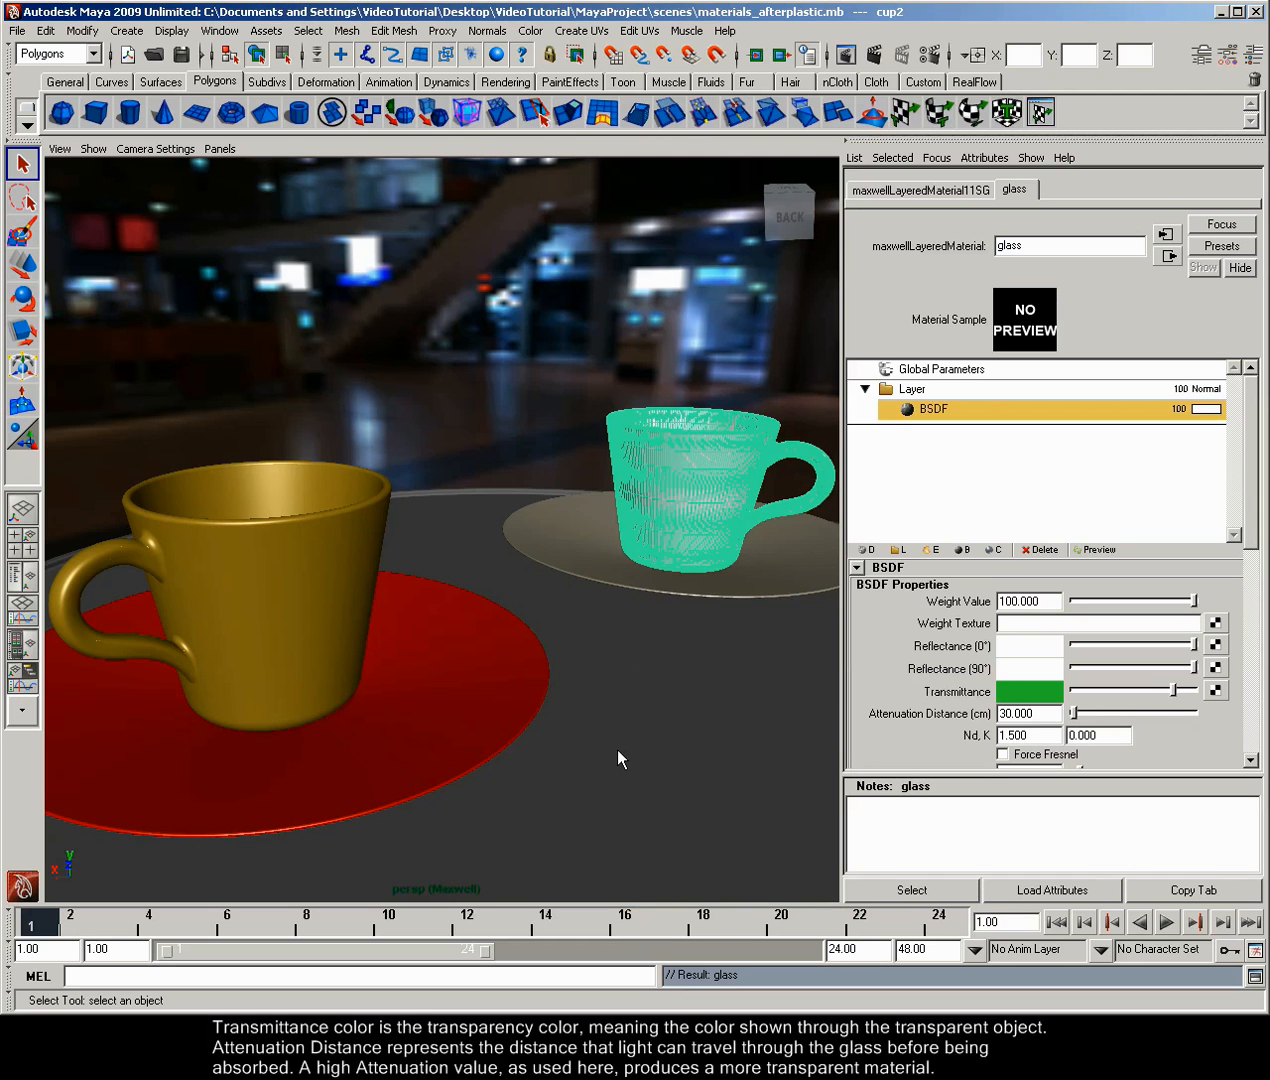
# - Render the scene with the glass cup, stop it early, keep the image in the Render View and close that window
pyautogui.click(873, 55)
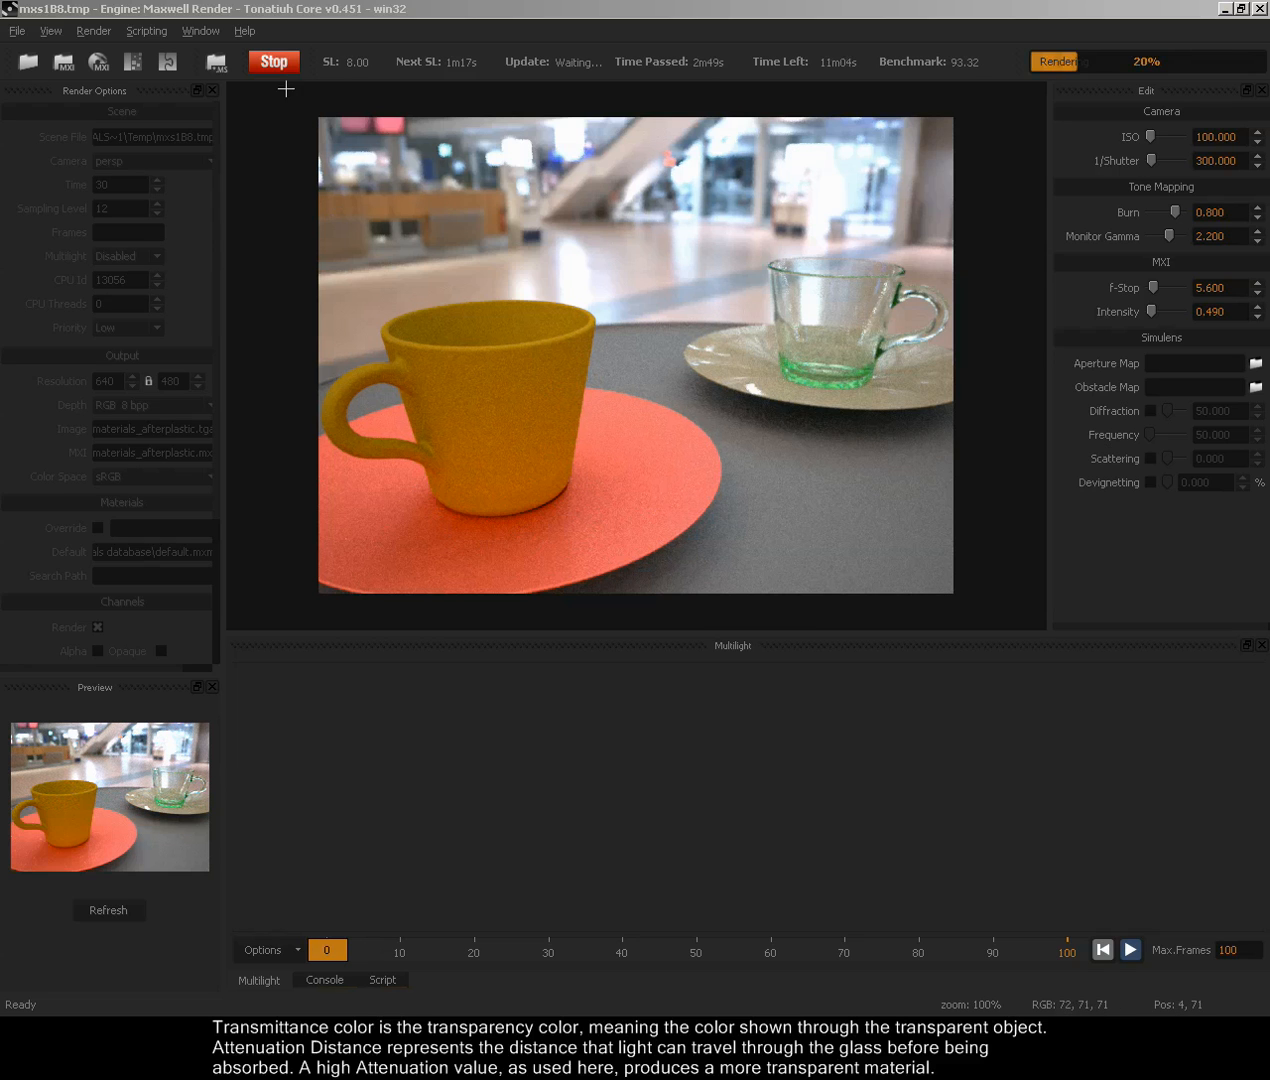
pyautogui.click(286, 66)
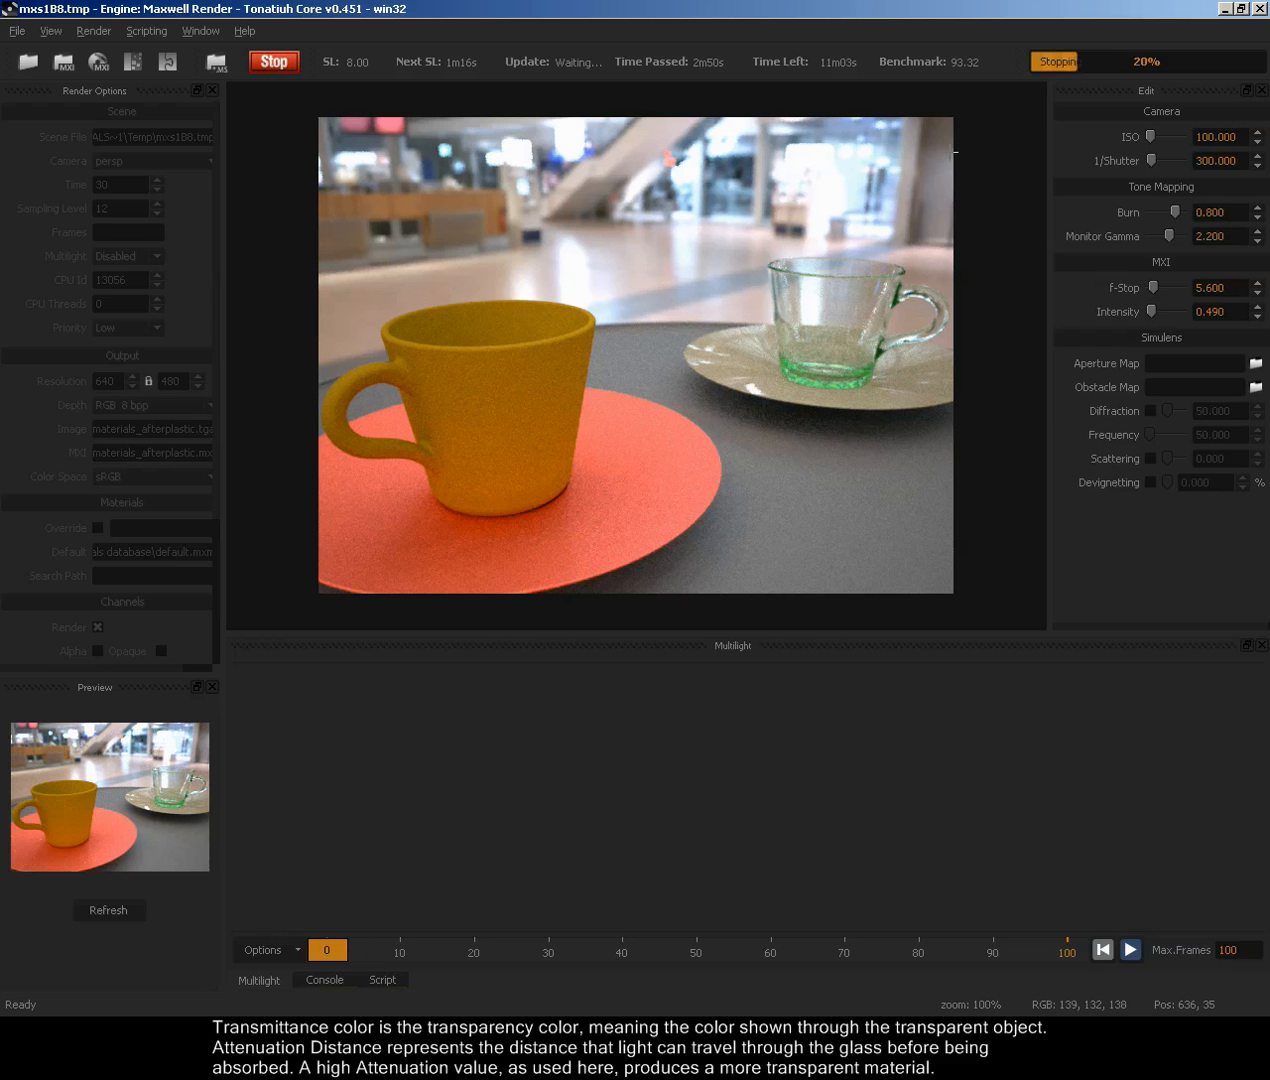
pyautogui.click(1261, 9)
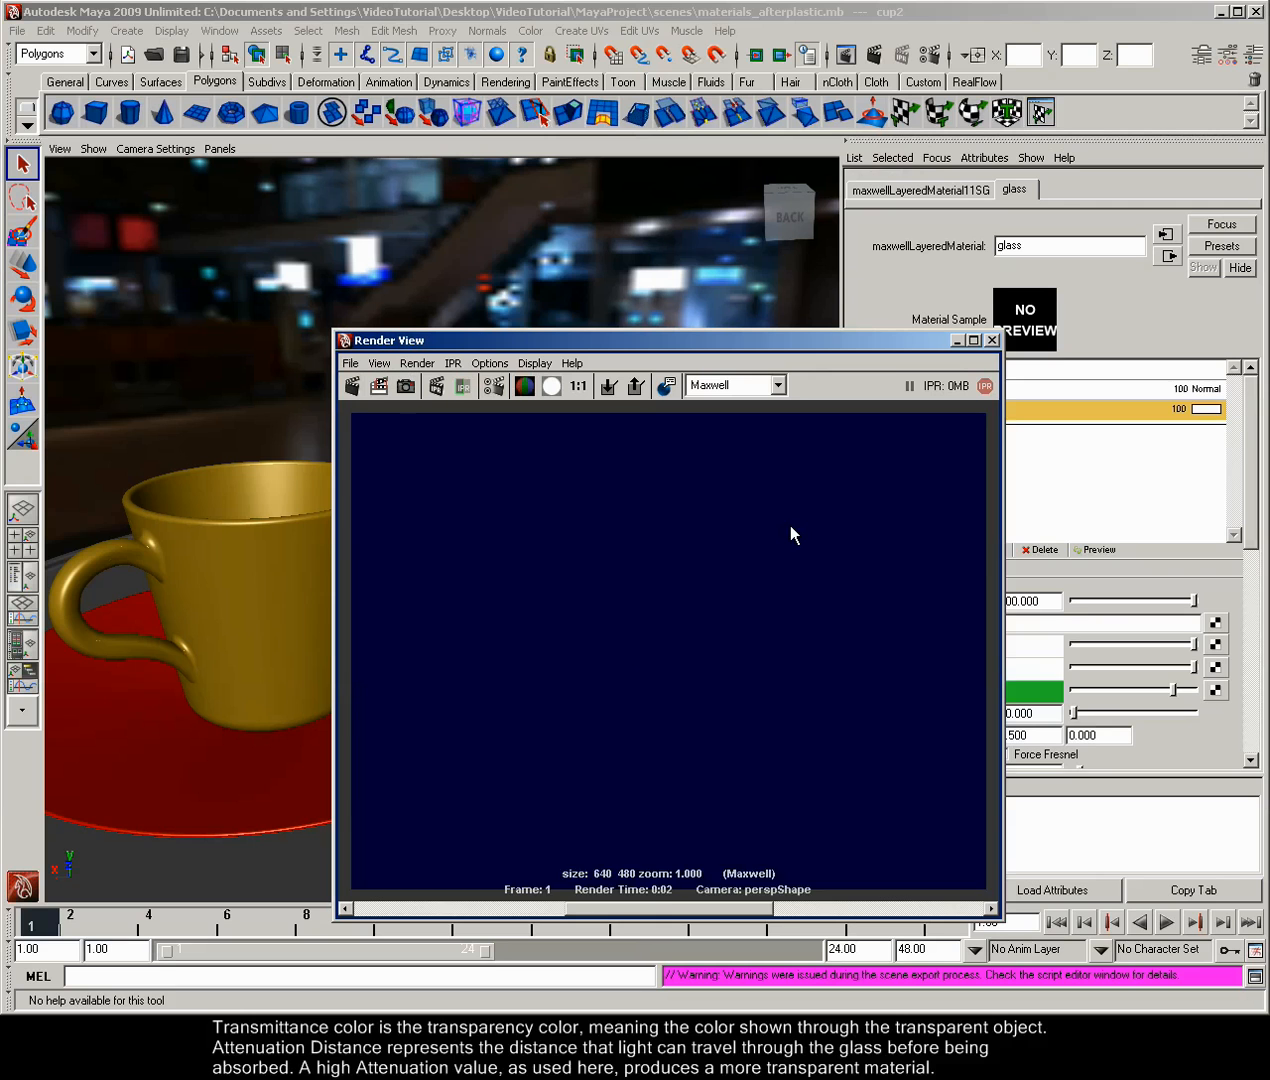
pyautogui.moveTo(633, 907); pyautogui.dragTo(955, 922)
pyautogui.click(608, 388)
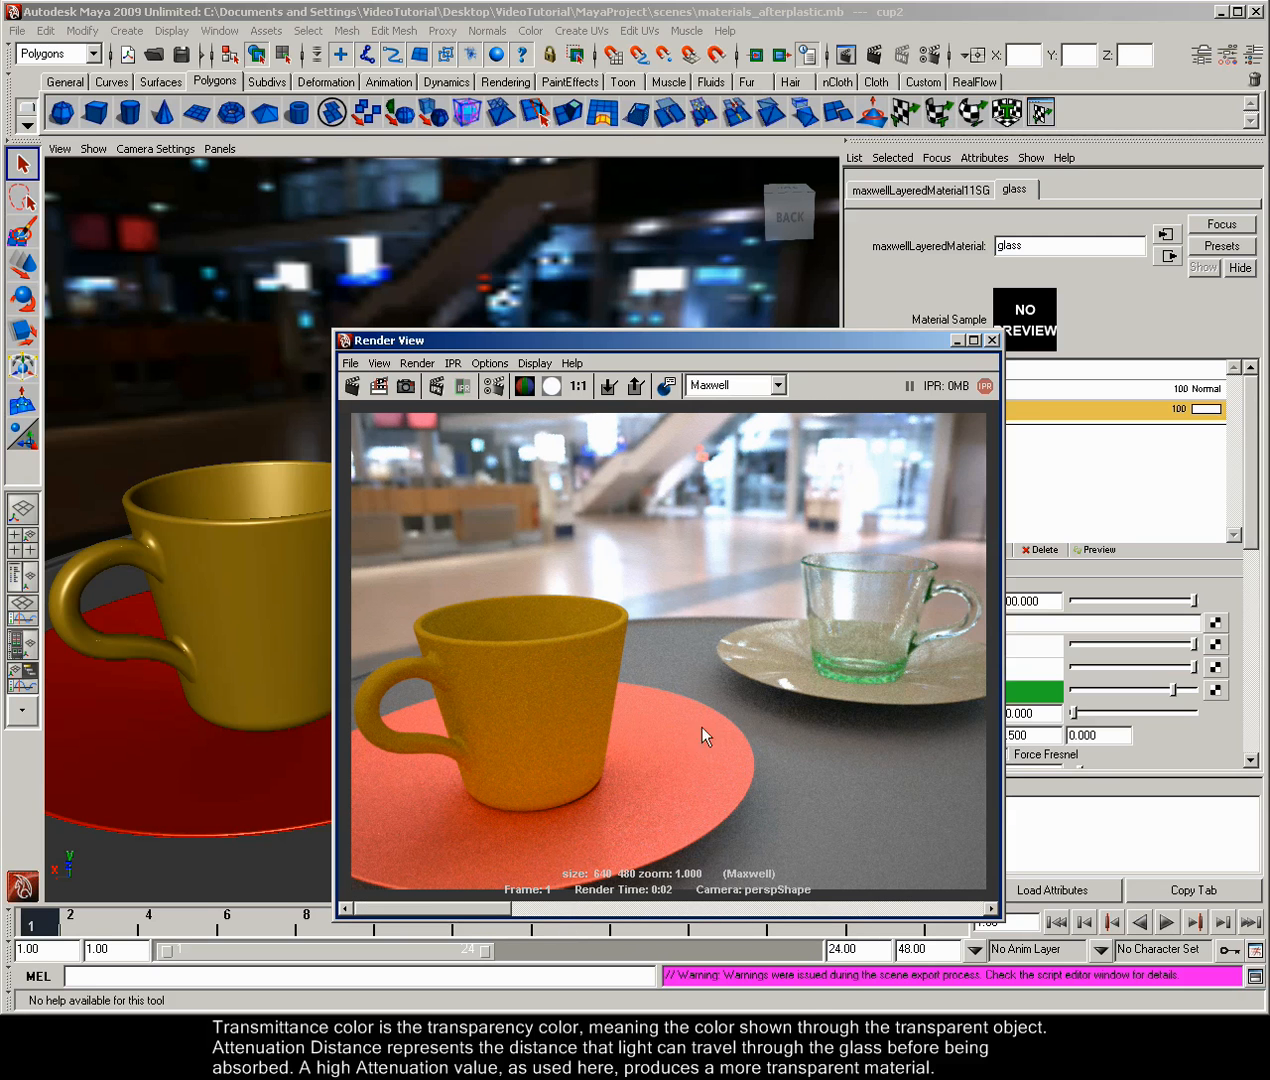
pyautogui.click(991, 340)
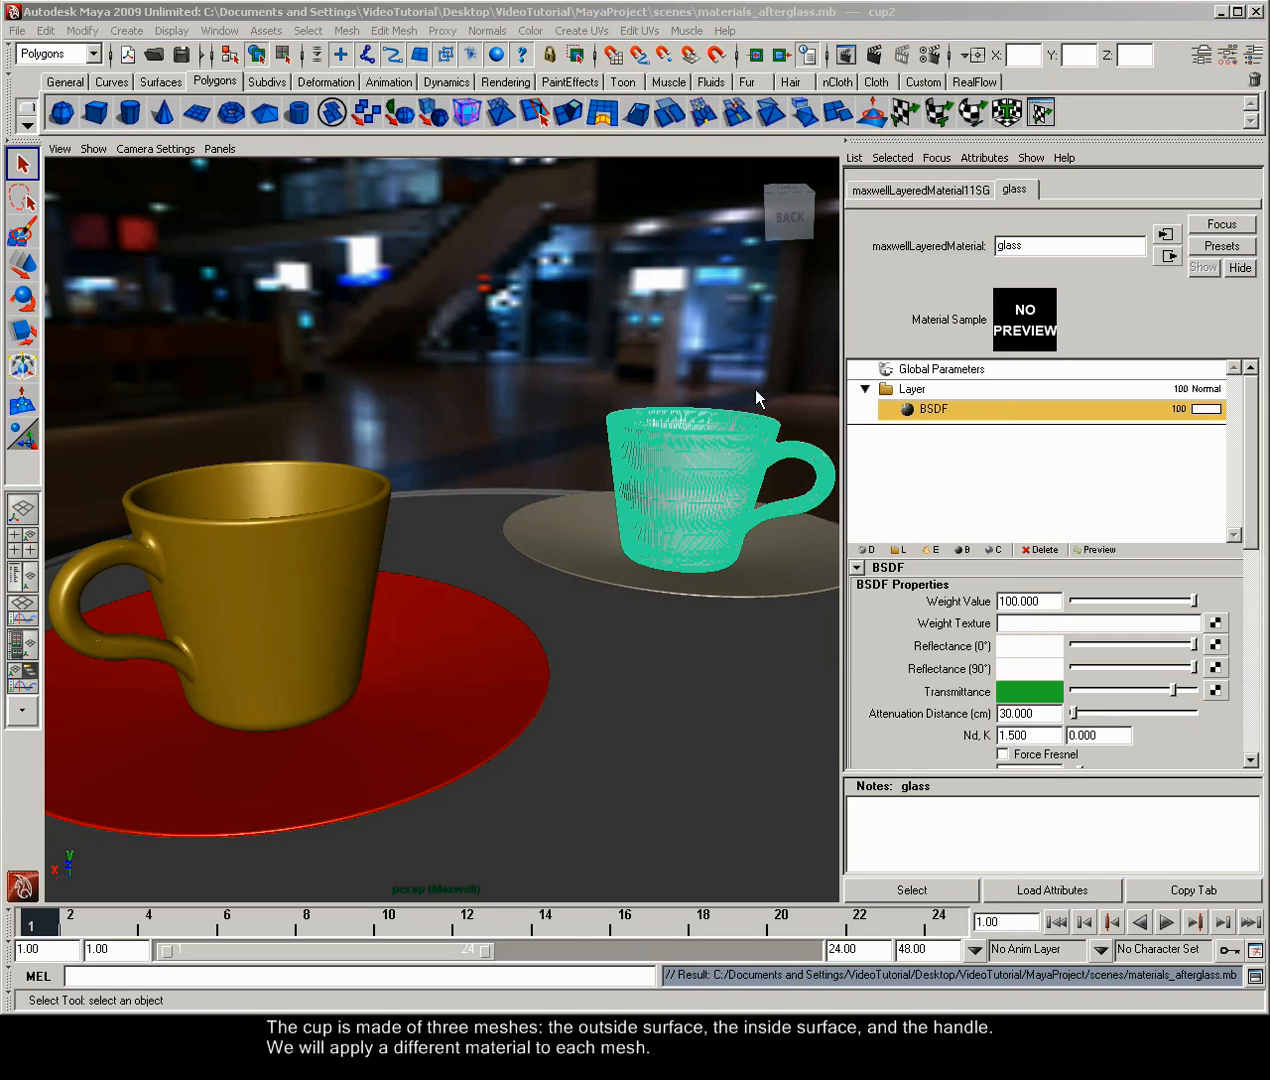
# - Assign a new Maxwell Layered Material to the inside surface mesh of the front cup
pyautogui.click(214, 589)
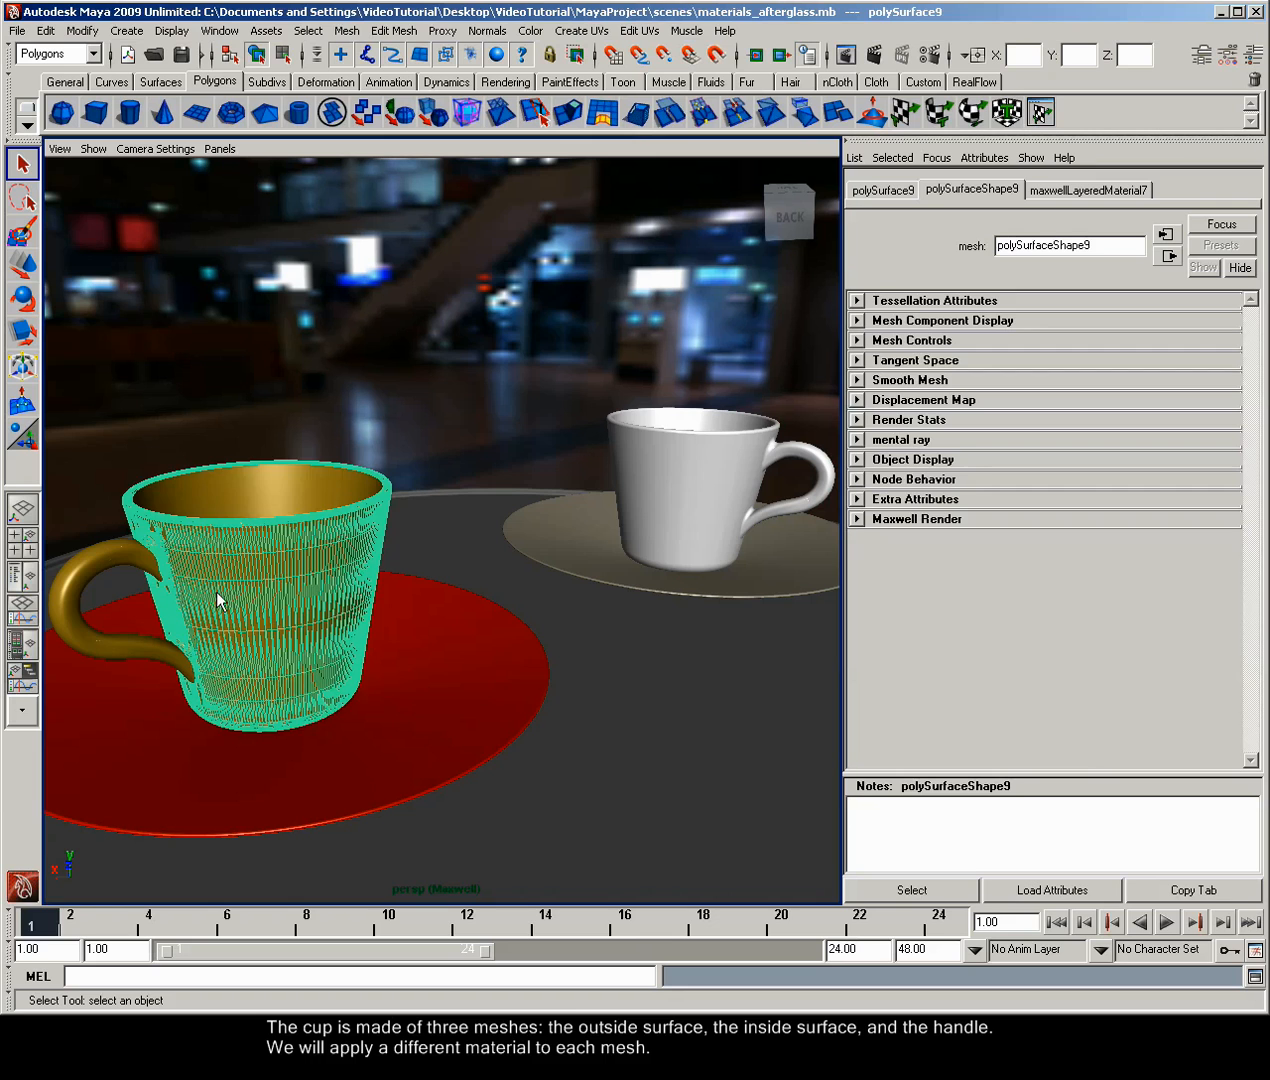
pyautogui.click(242, 484)
pyautogui.click(85, 561)
pyautogui.click(257, 485)
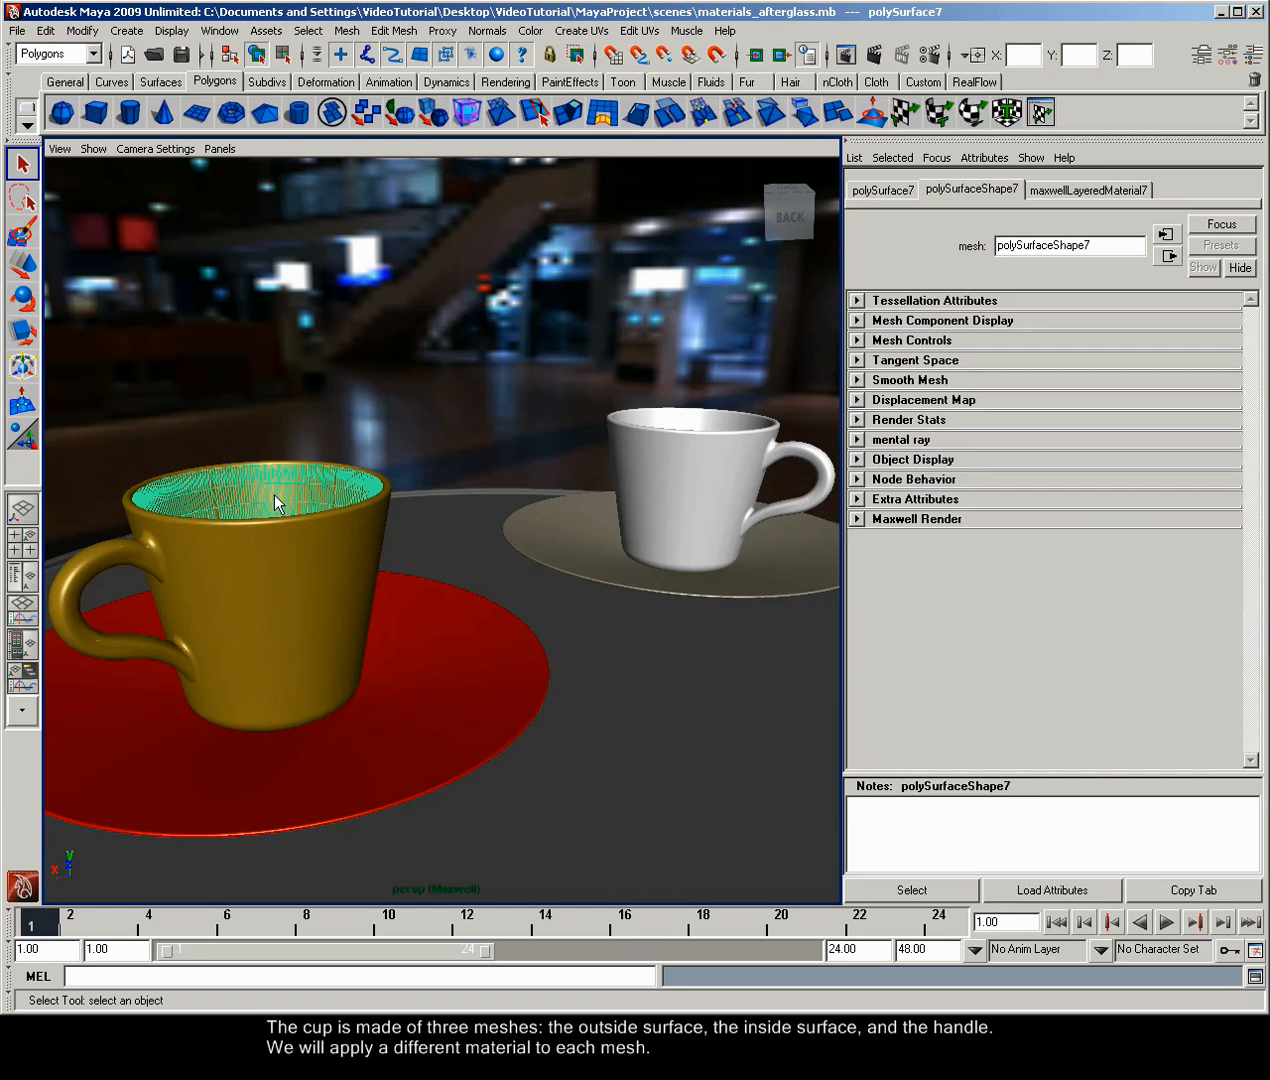
pyautogui.moveTo(257, 485); pyautogui.dragTo(445, 670, button='right')
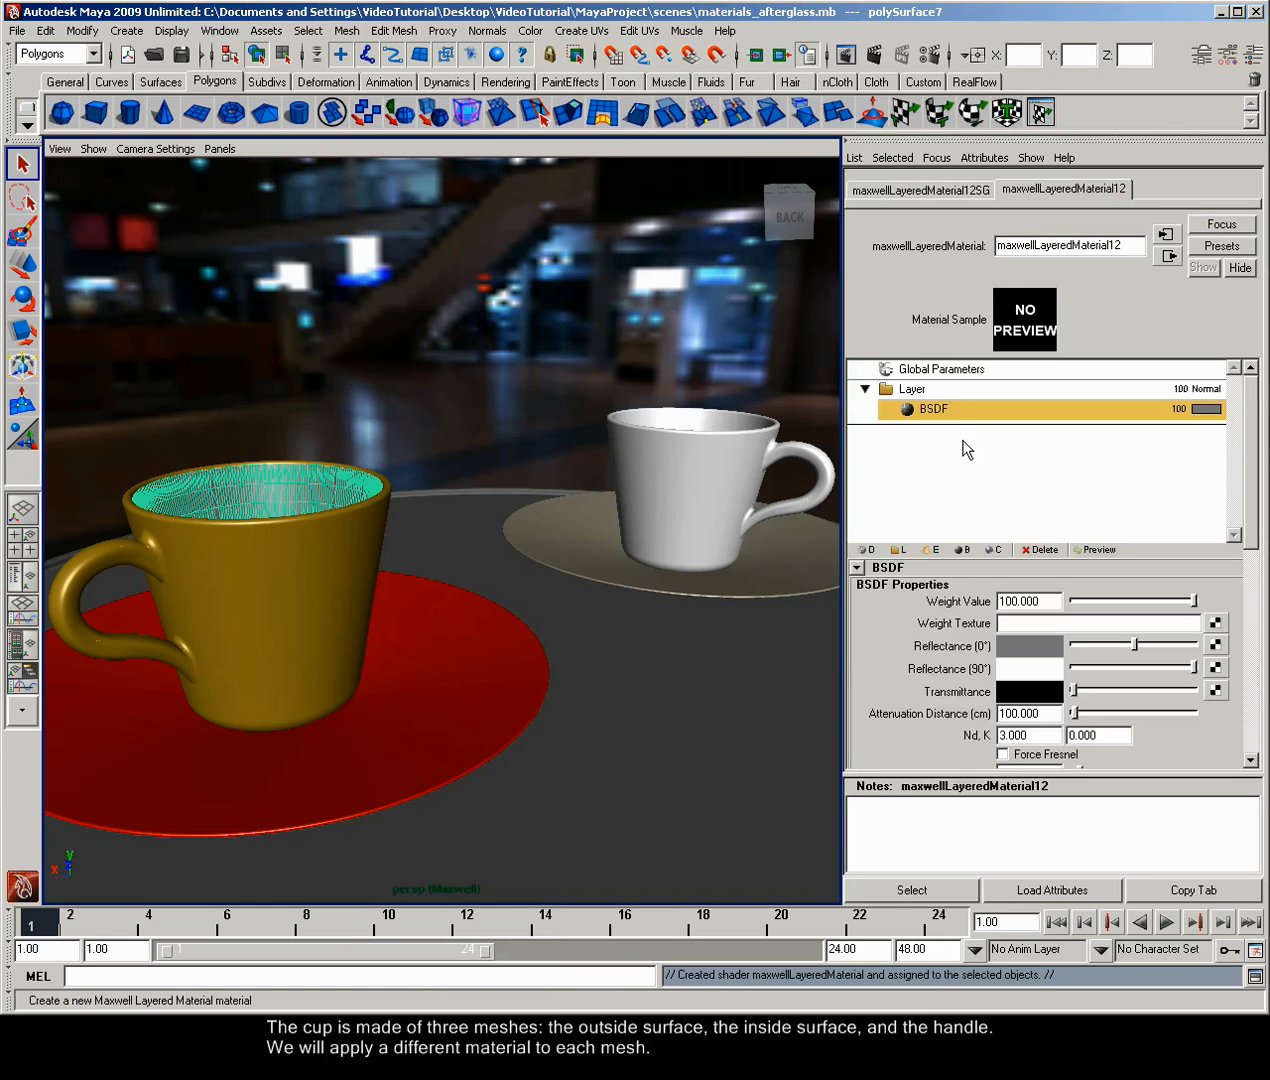
# - Rename the inside surface's material inside_cup and add a second BSDF to its layer
pyautogui.doubleClick(1124, 241)
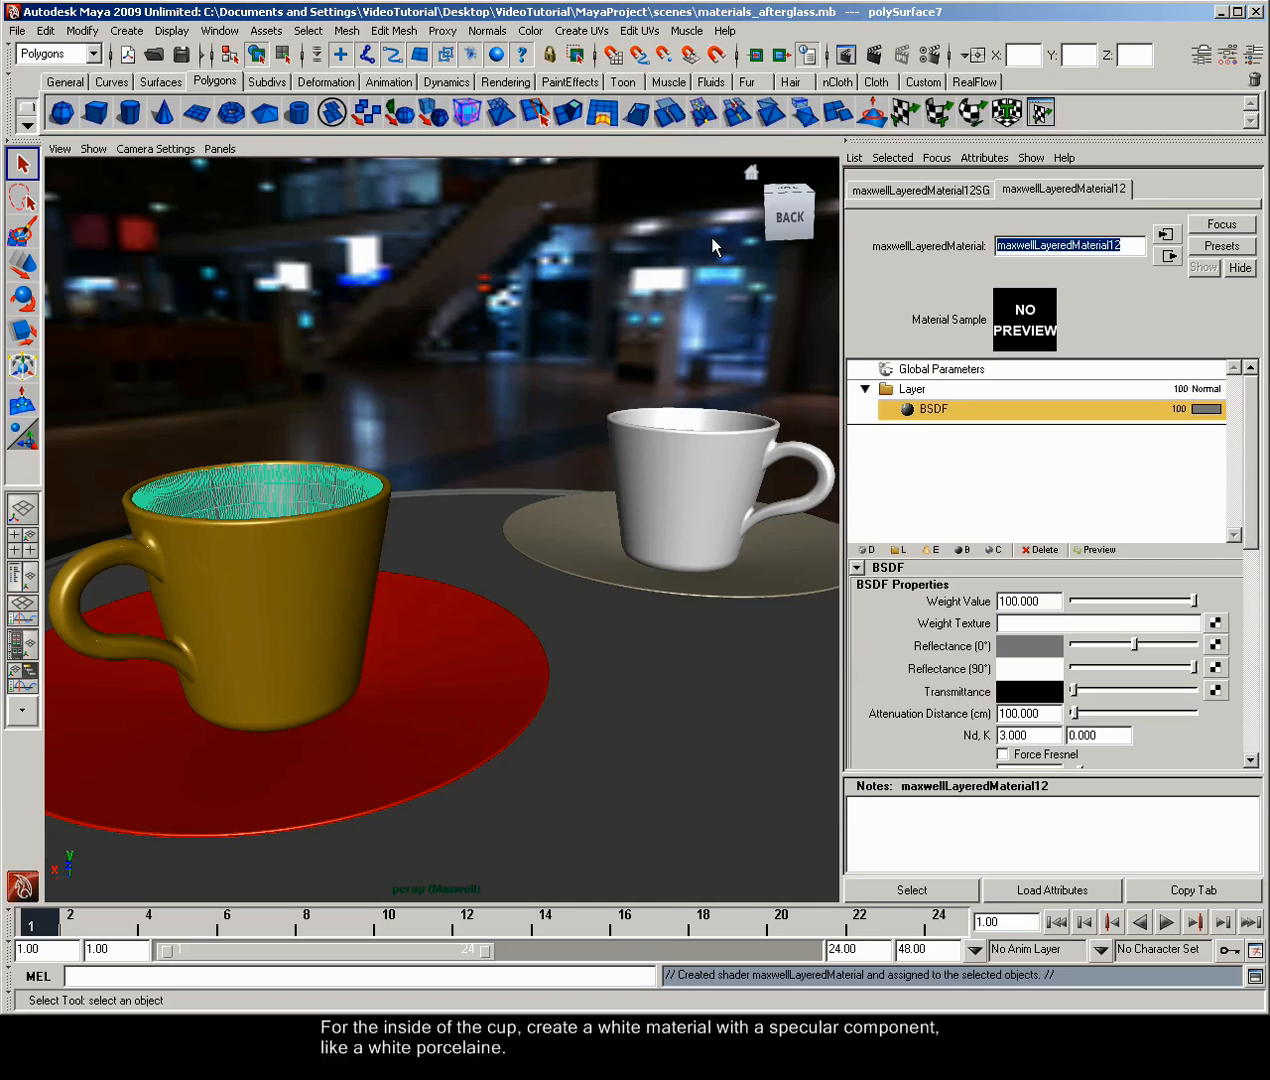
pyautogui.write('inside_cup')
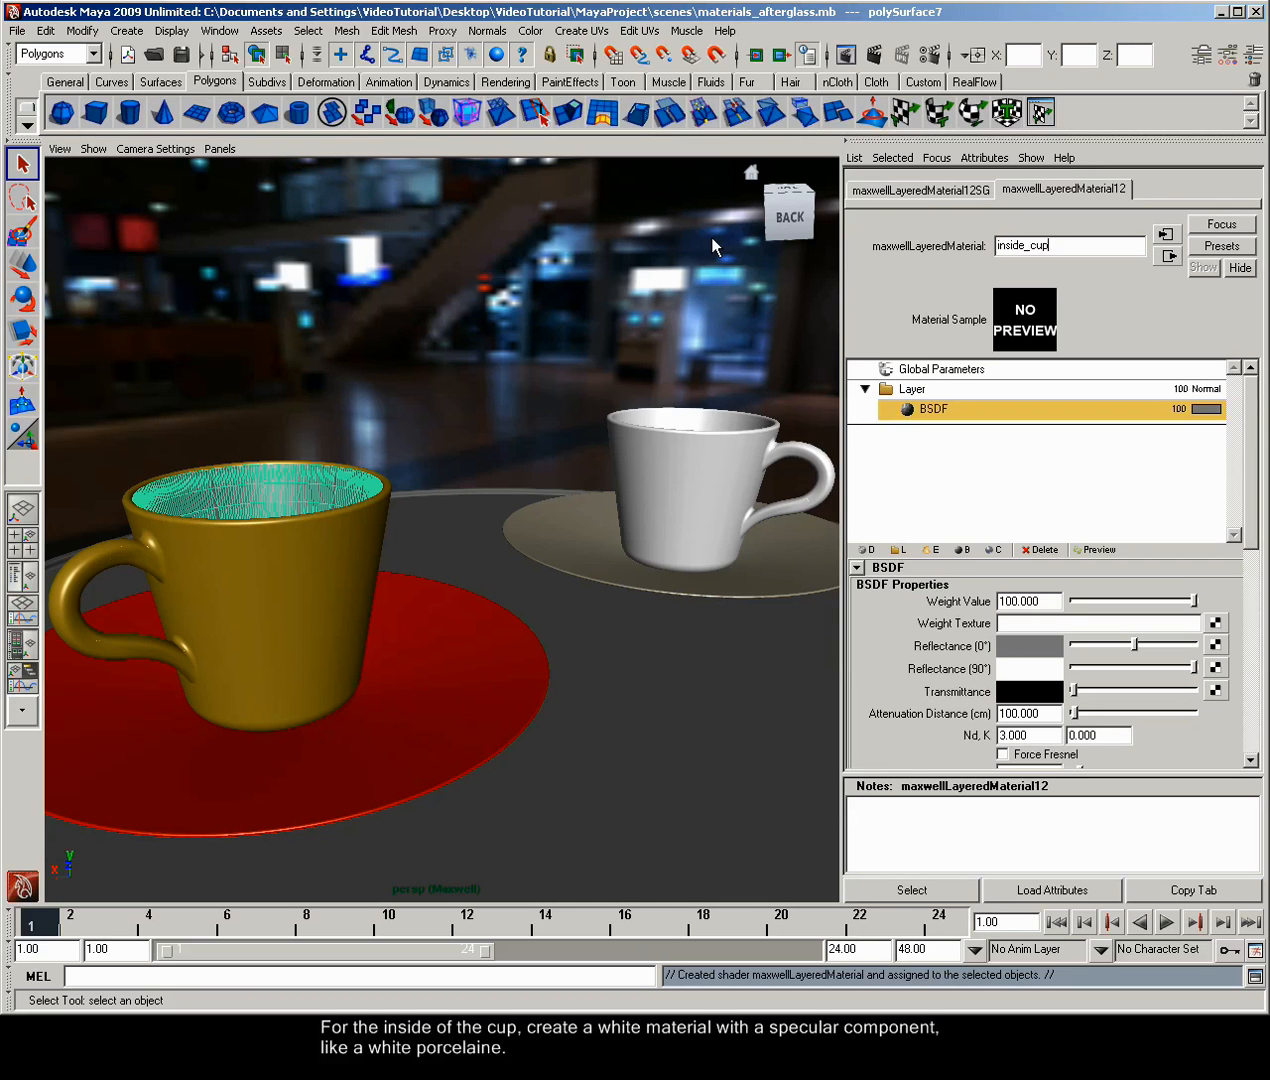
pyautogui.press('Return')
pyautogui.click(963, 550)
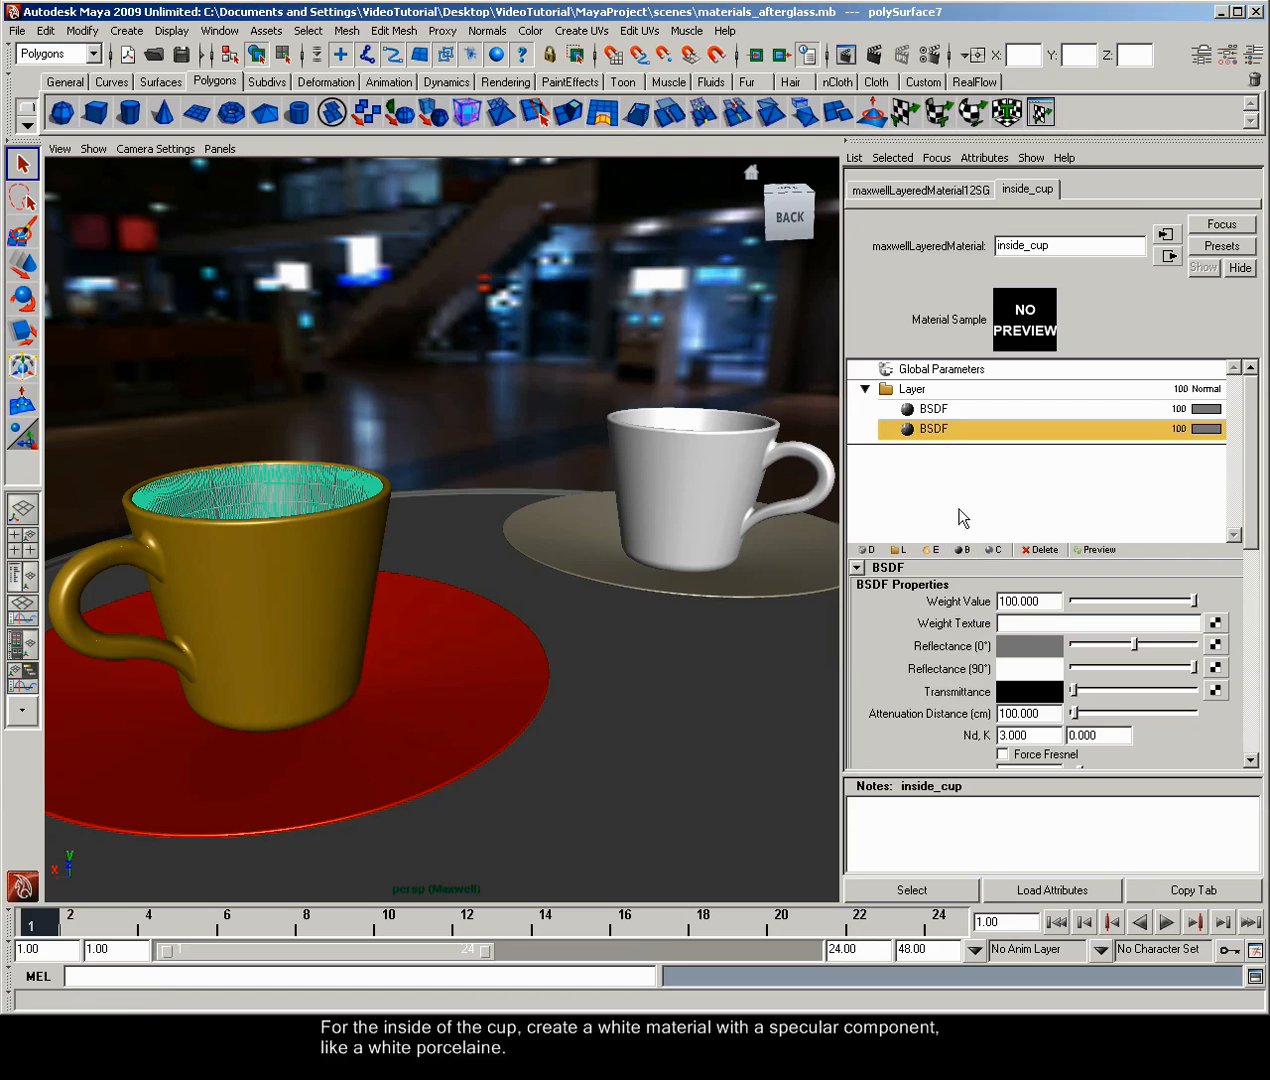
# - Rename the first BSDF of inside_cup Base and set its Reflectance (0°) to full white
pyautogui.doubleClick(945, 409)
pyautogui.write('Bas')
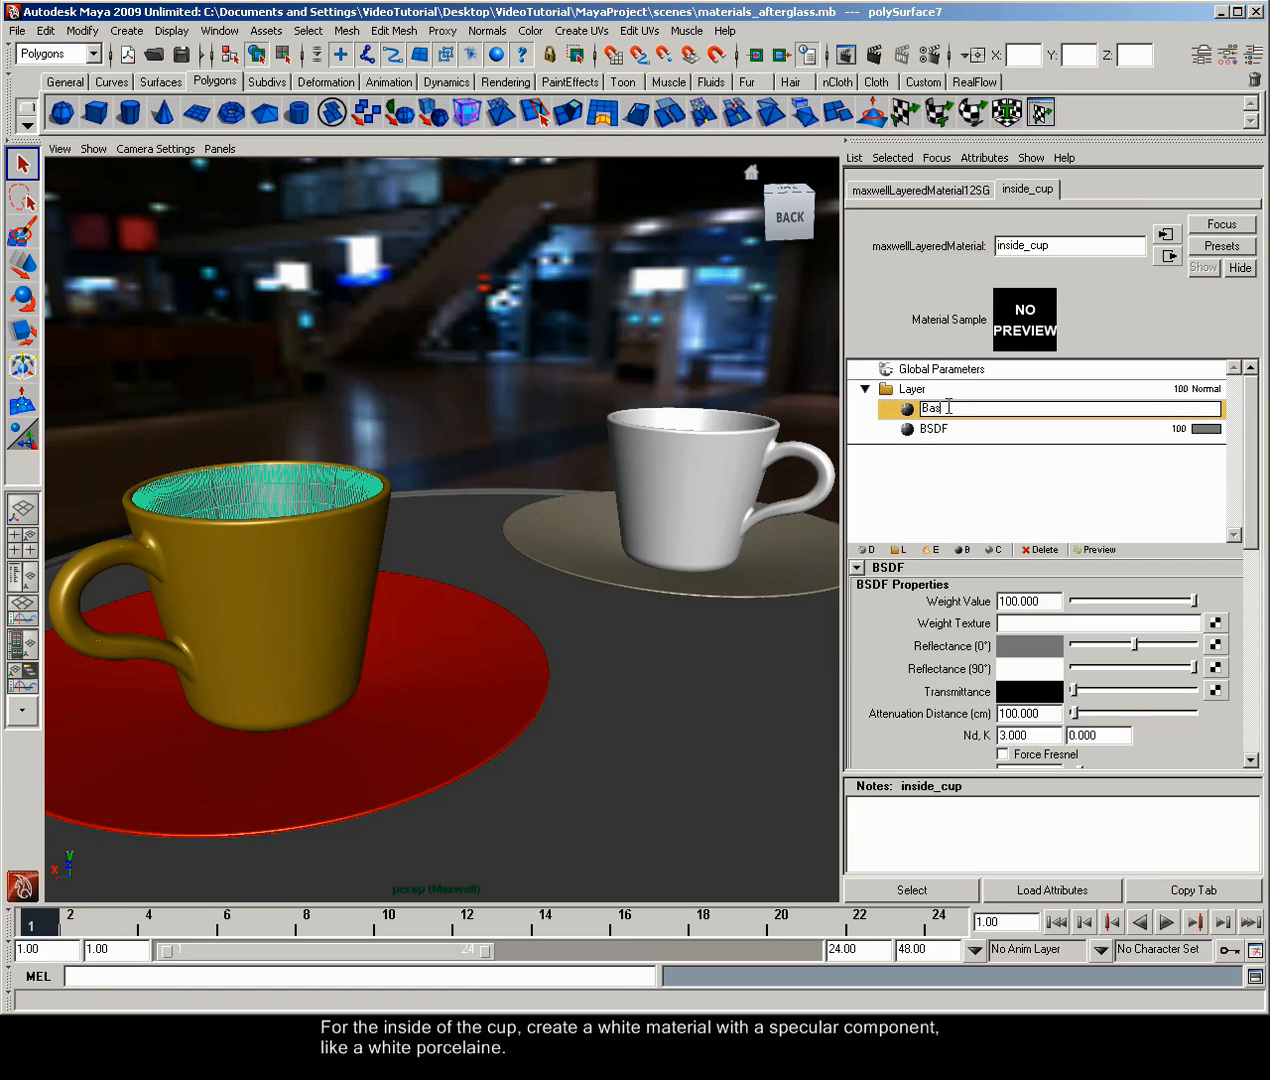
pyautogui.write('e')
pyautogui.press('Return')
pyautogui.moveTo(1153, 647); pyautogui.dragTo(1196, 645)
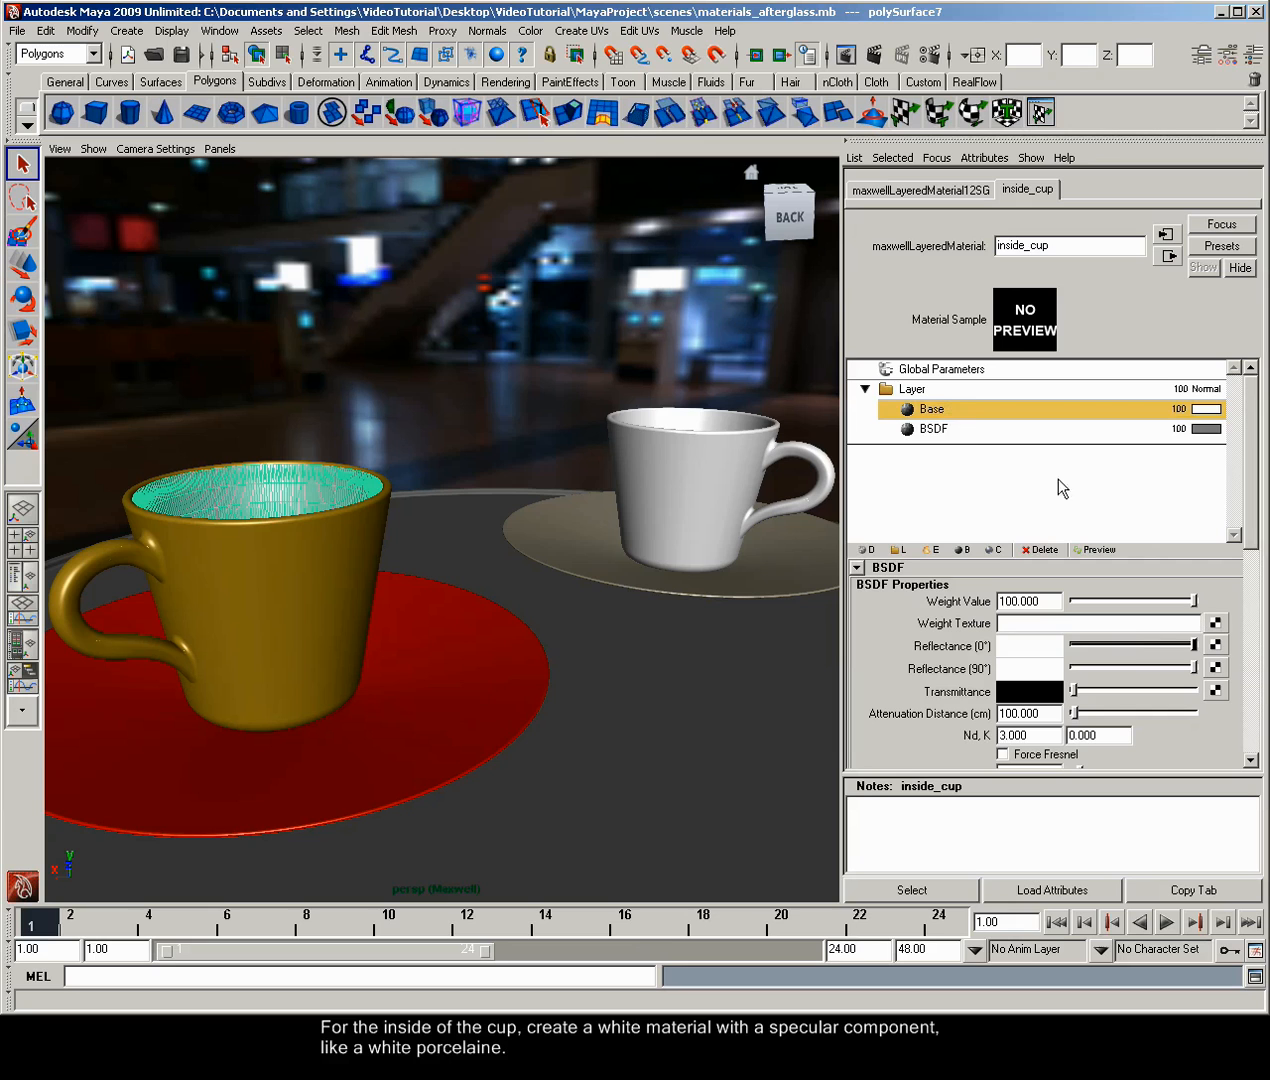
# - Rename the second BSDF of inside_cup Specular and set its Weight Value to 20
pyautogui.doubleClick(974, 429)
pyautogui.write('Spe')
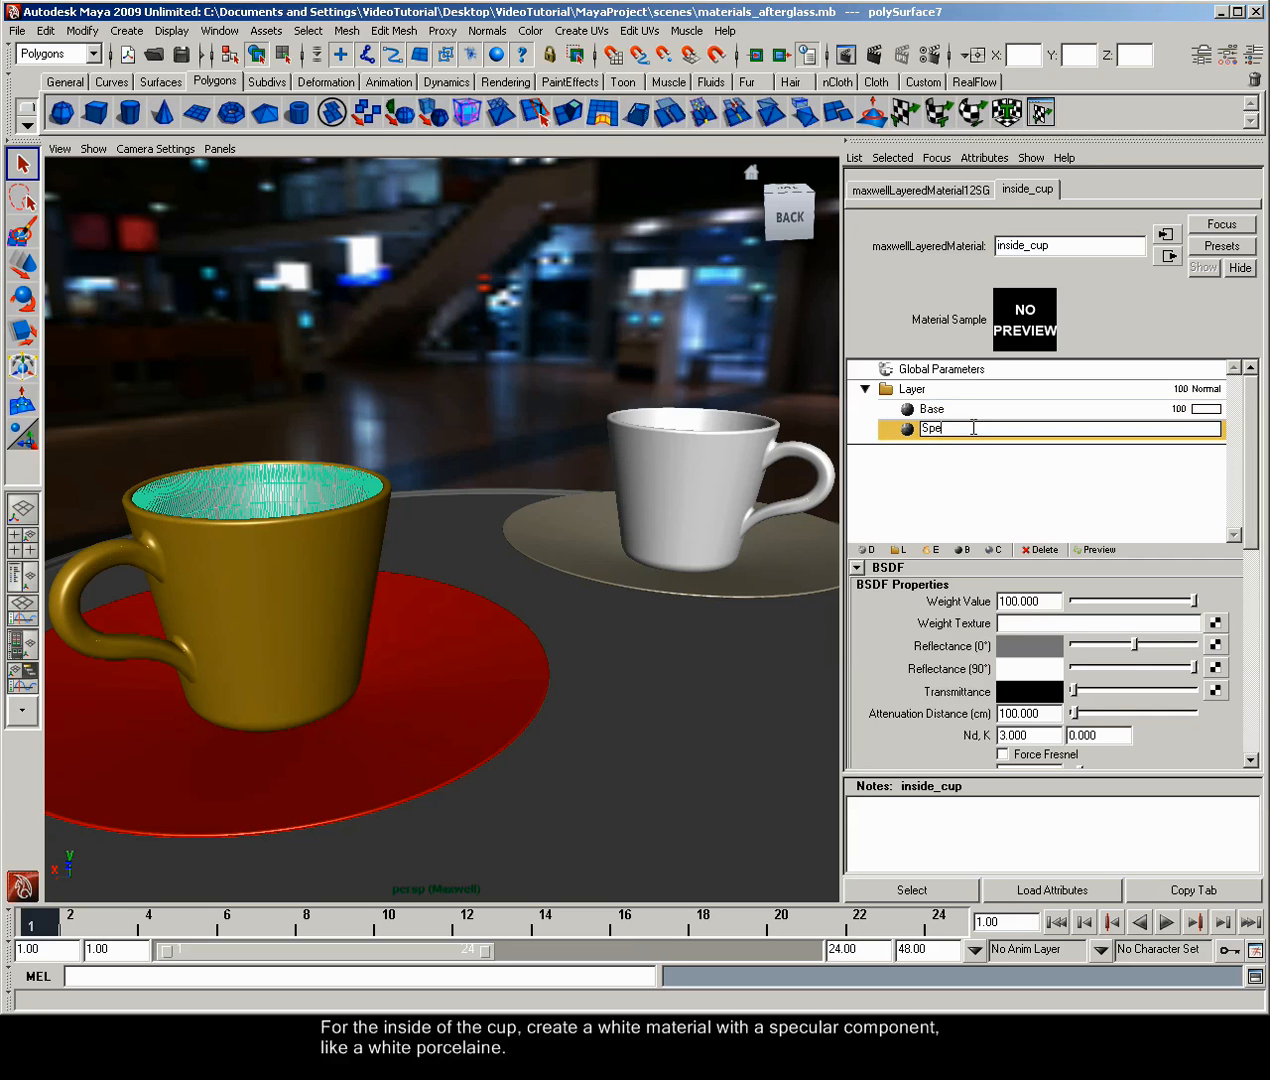
pyautogui.press('Return')
pyautogui.moveTo(1042, 601); pyautogui.dragTo(892, 591)
pyautogui.write('20')
pyautogui.press('Return')
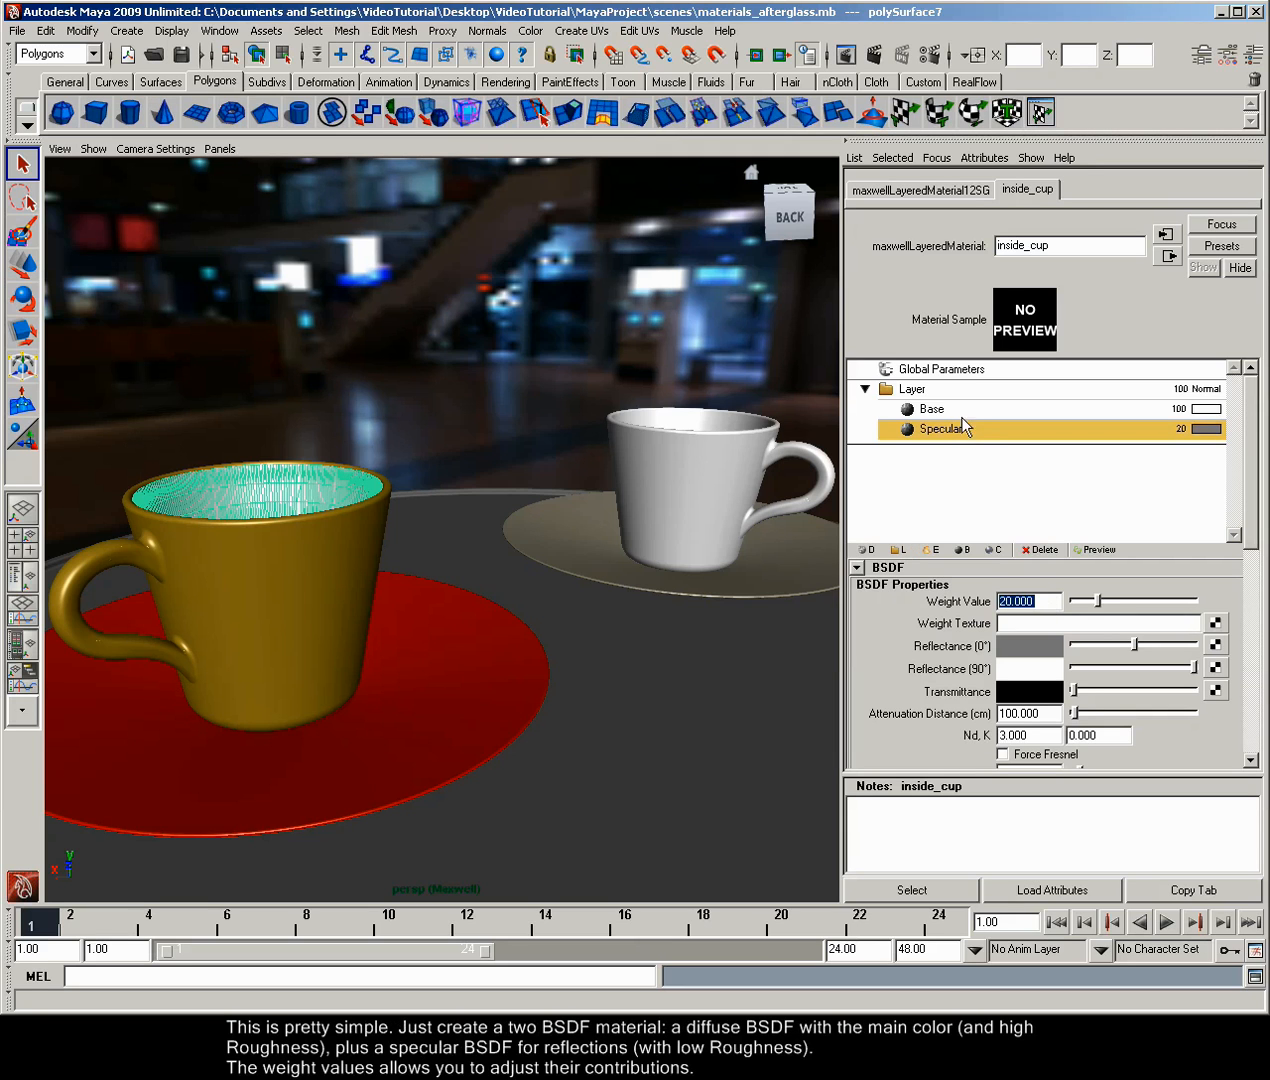
# - Set the Weight Value of inside_cup's Base BSDF to 80
pyautogui.click(957, 411)
pyautogui.moveTo(1024, 600); pyautogui.dragTo(877, 573)
pyautogui.write('8')
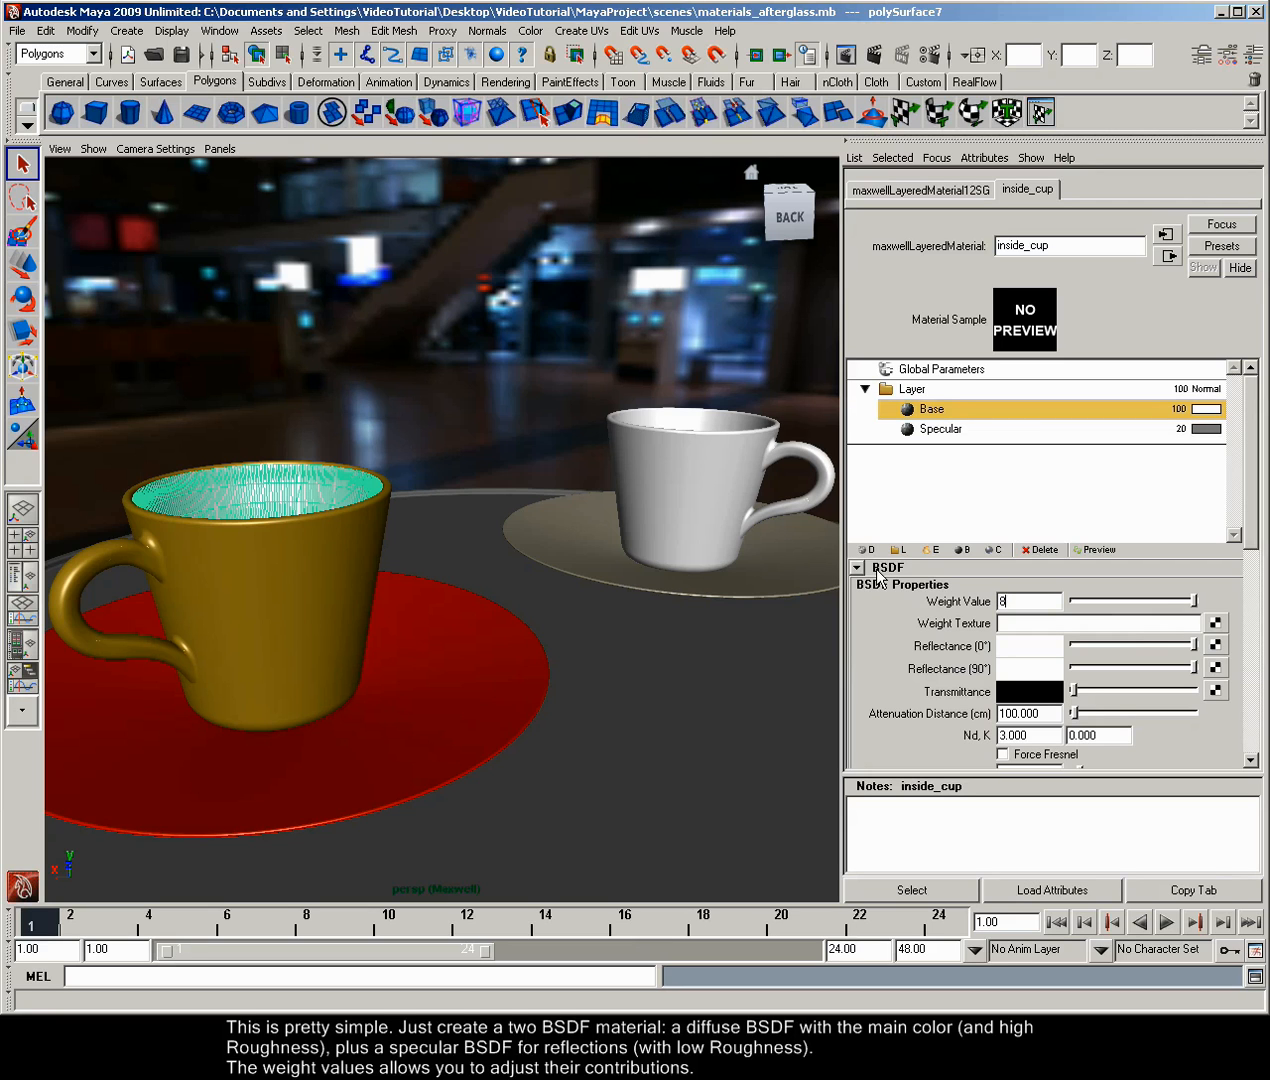
pyautogui.write('0')
pyautogui.press('Return')
# - Enable Force Fresnel and set Roughness to 0 on inside_cup's Specular BSDF, and update the material preview
pyautogui.click(937, 430)
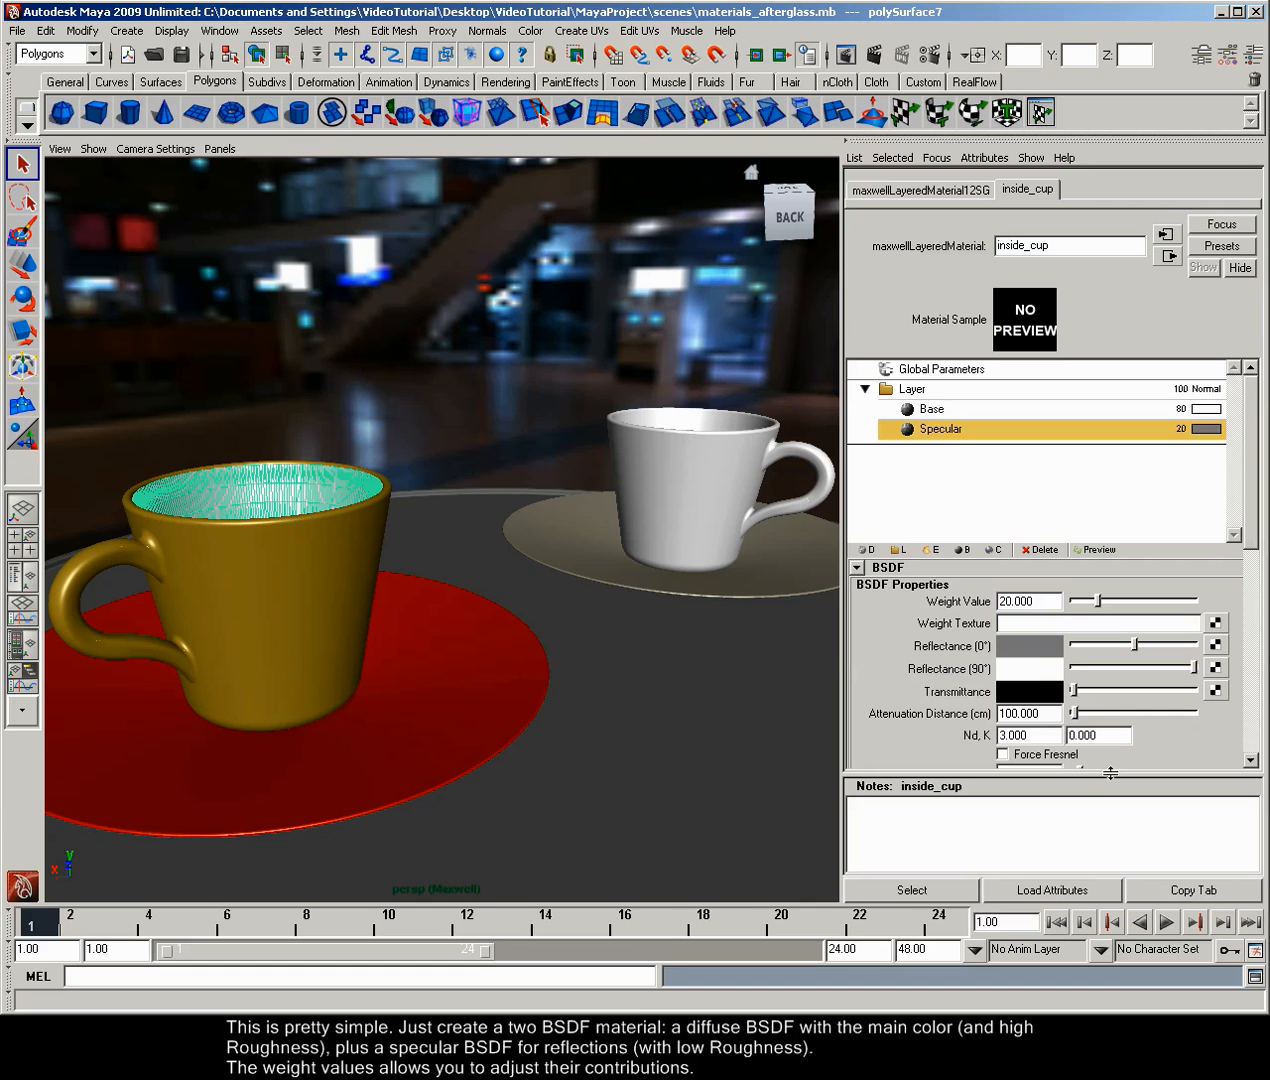
pyautogui.click(1040, 755)
pyautogui.moveTo(1249, 533); pyautogui.dragTo(1072, 687)
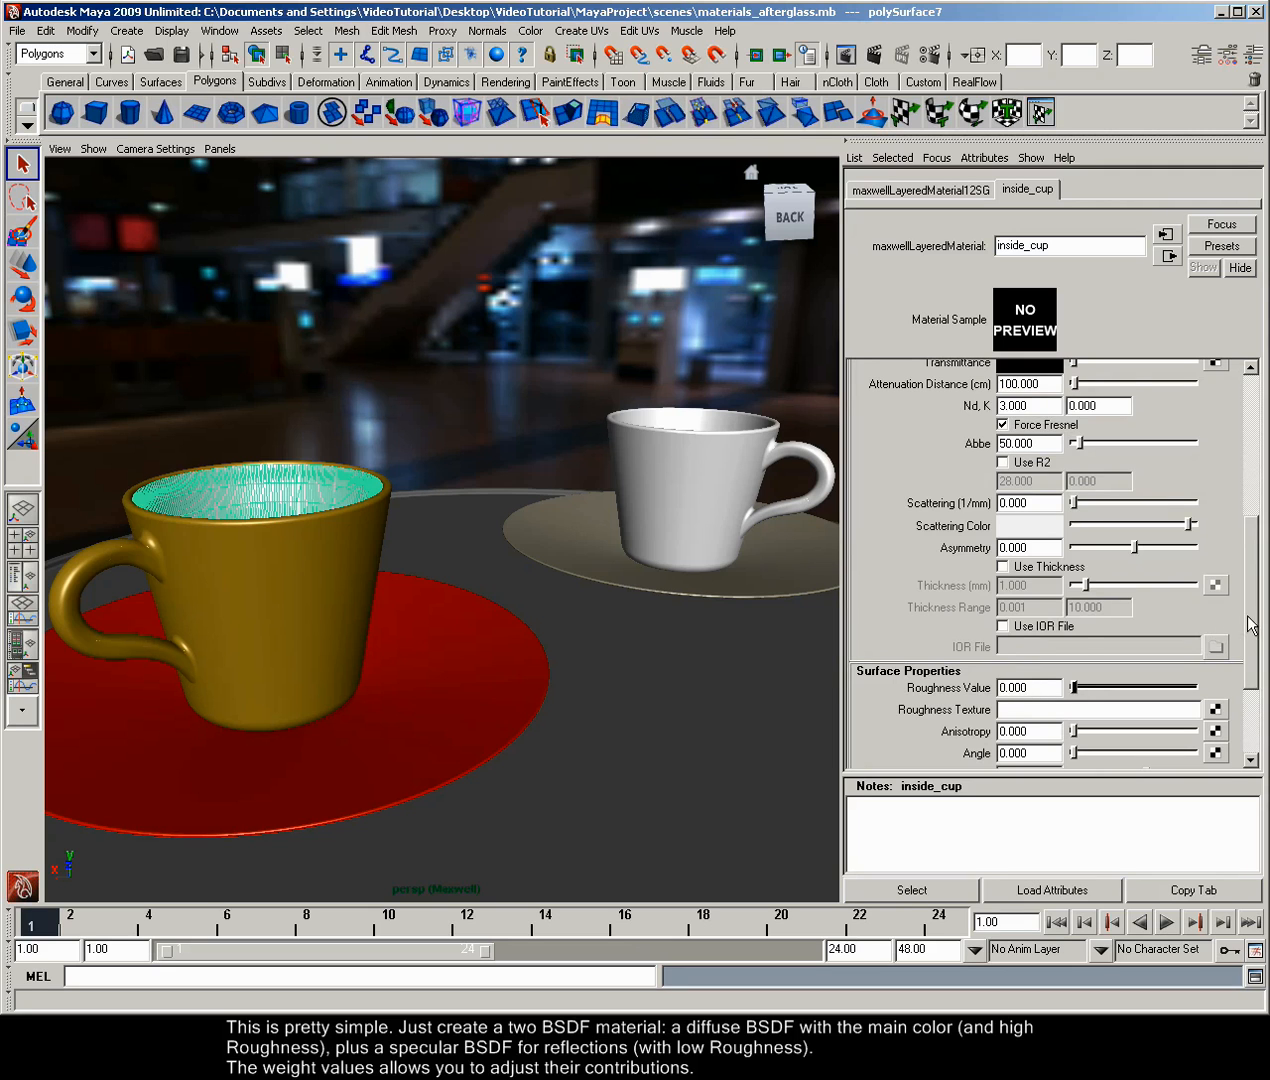
pyautogui.moveTo(1251, 625); pyautogui.dragTo(1251, 485)
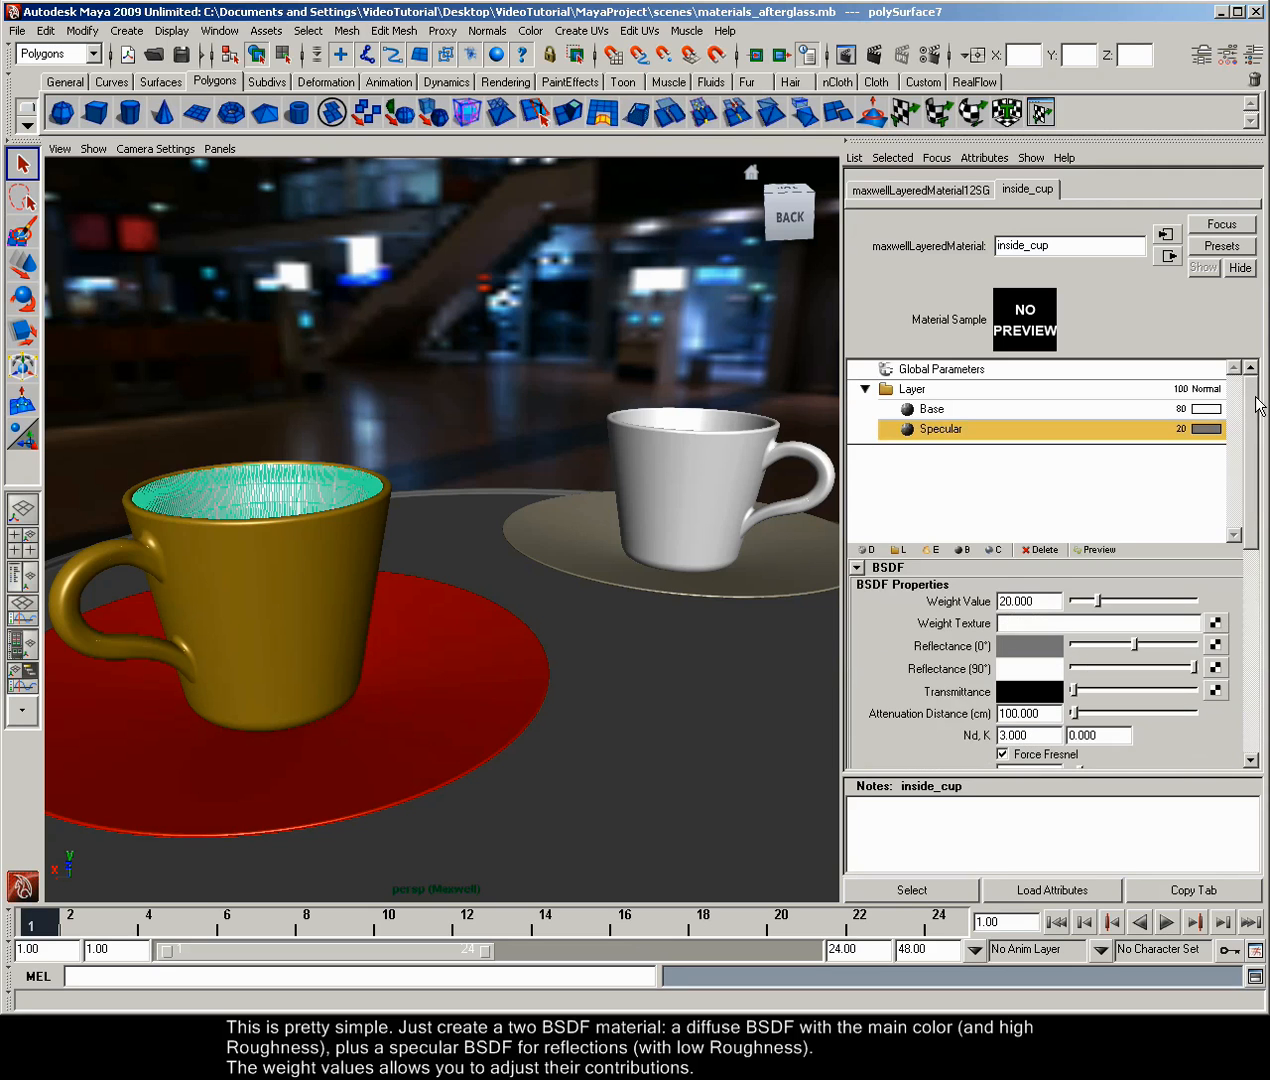
pyautogui.click(1100, 550)
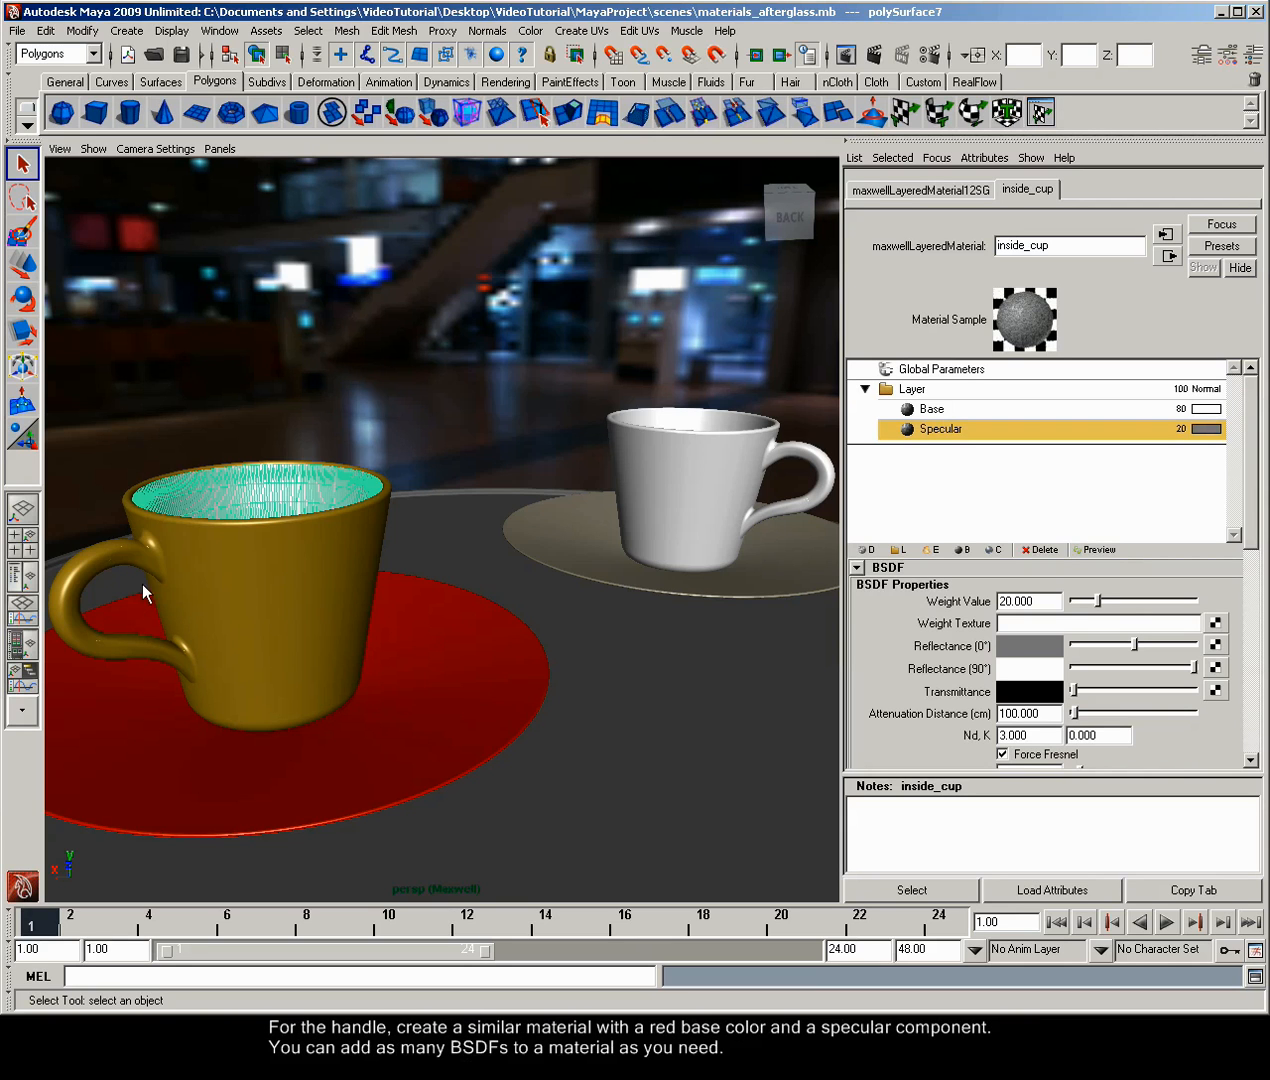
# - Assign a new Maxwell Layered Material to the front cup's handle and add a second BSDF to it
pyautogui.click(93, 560)
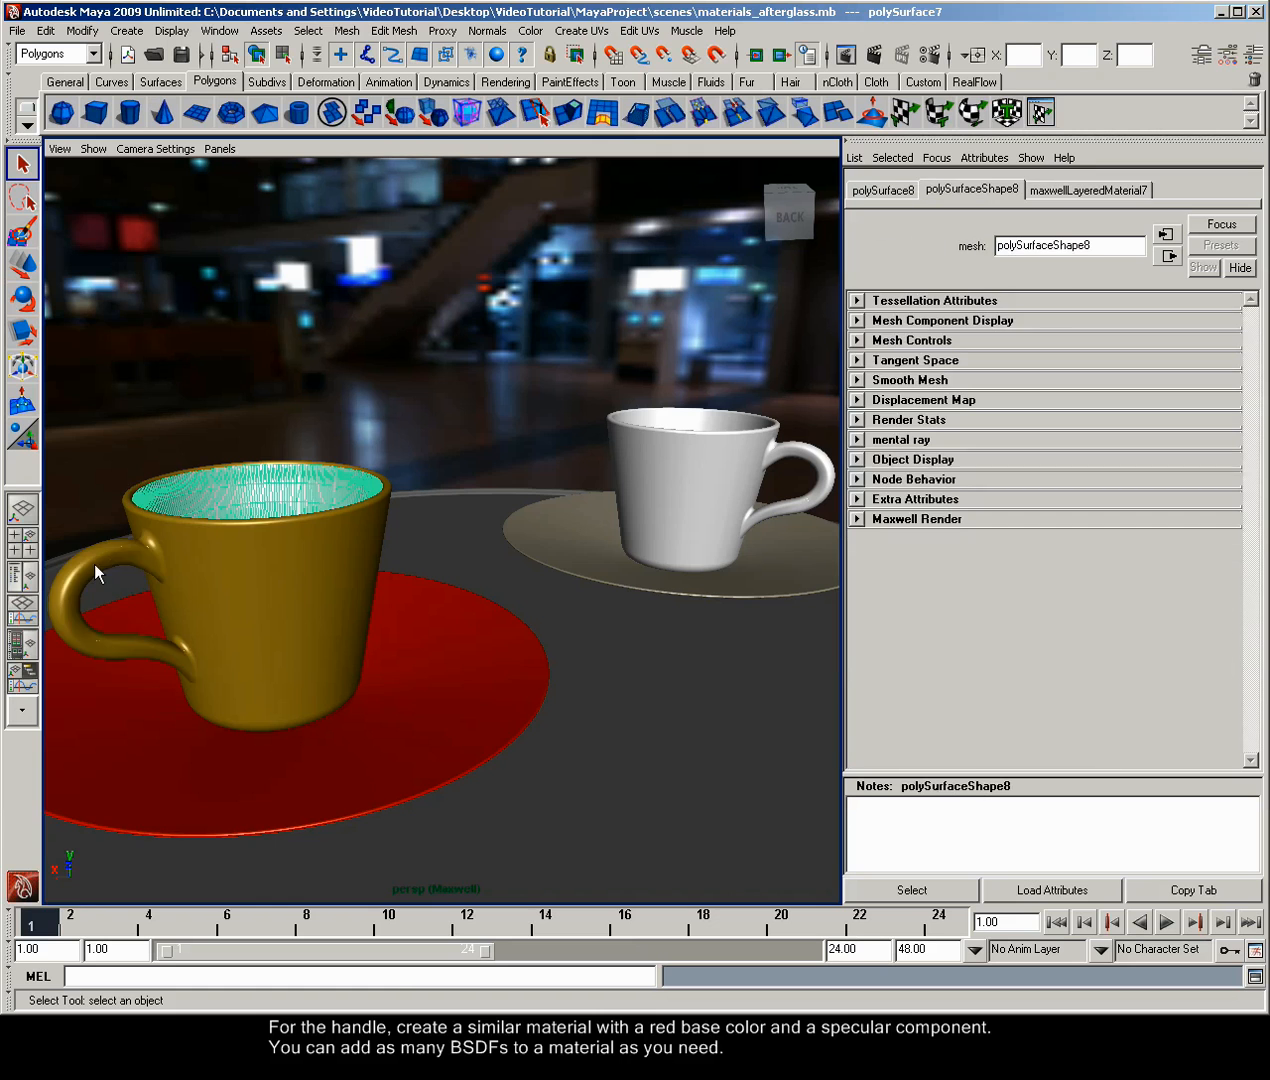
pyautogui.moveTo(117, 565); pyautogui.dragTo(293, 746, button='right')
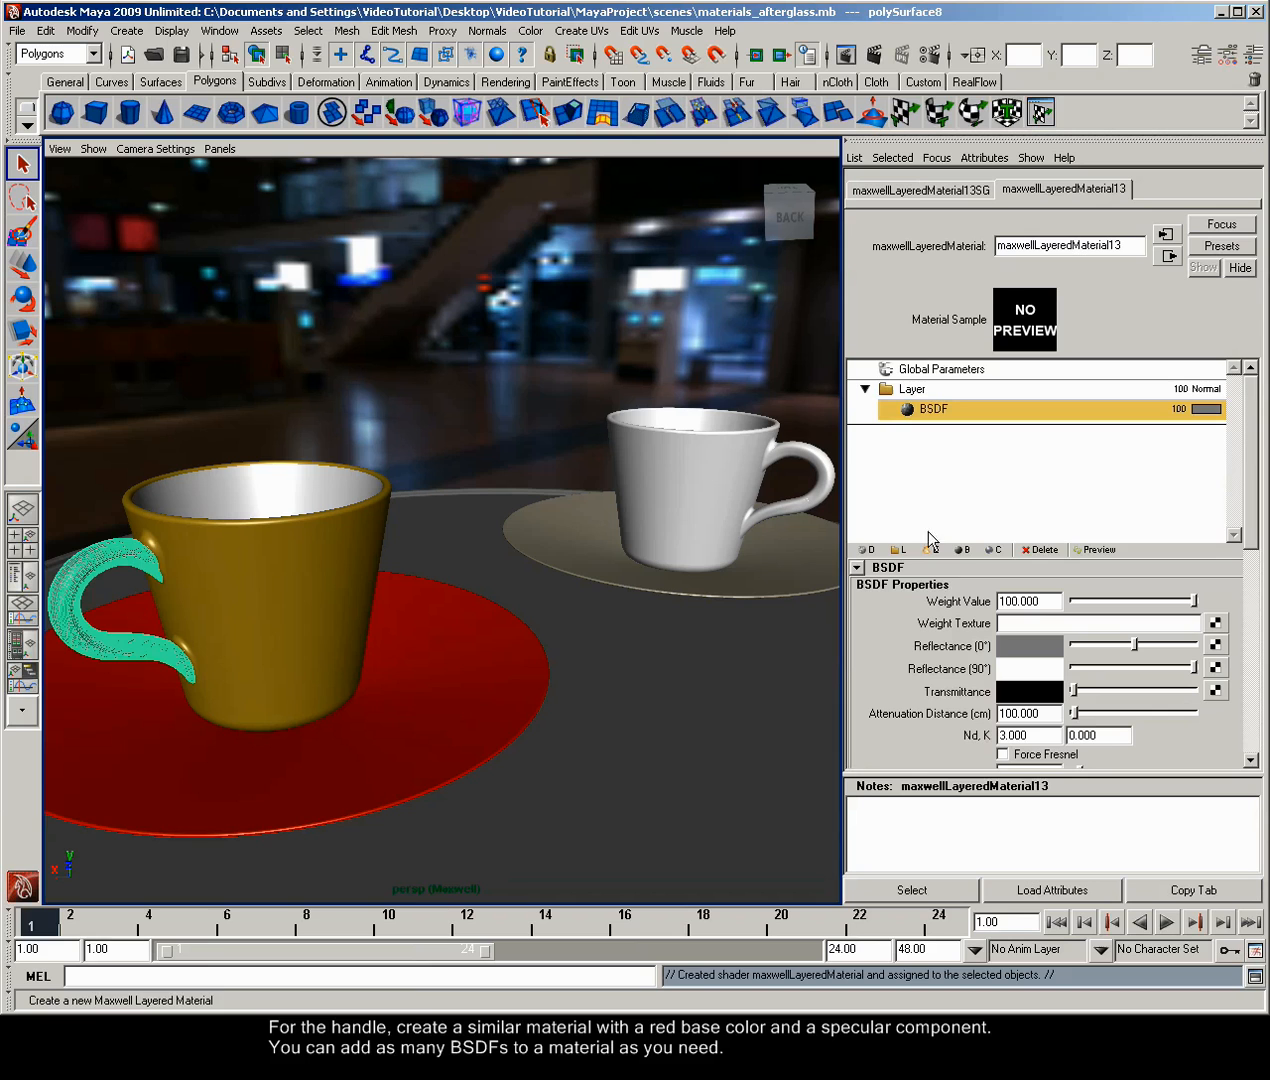
pyautogui.click(958, 548)
# - Rename the handle material's first BSDF Base and set its Weight Value to 80
pyautogui.doubleClick(953, 410)
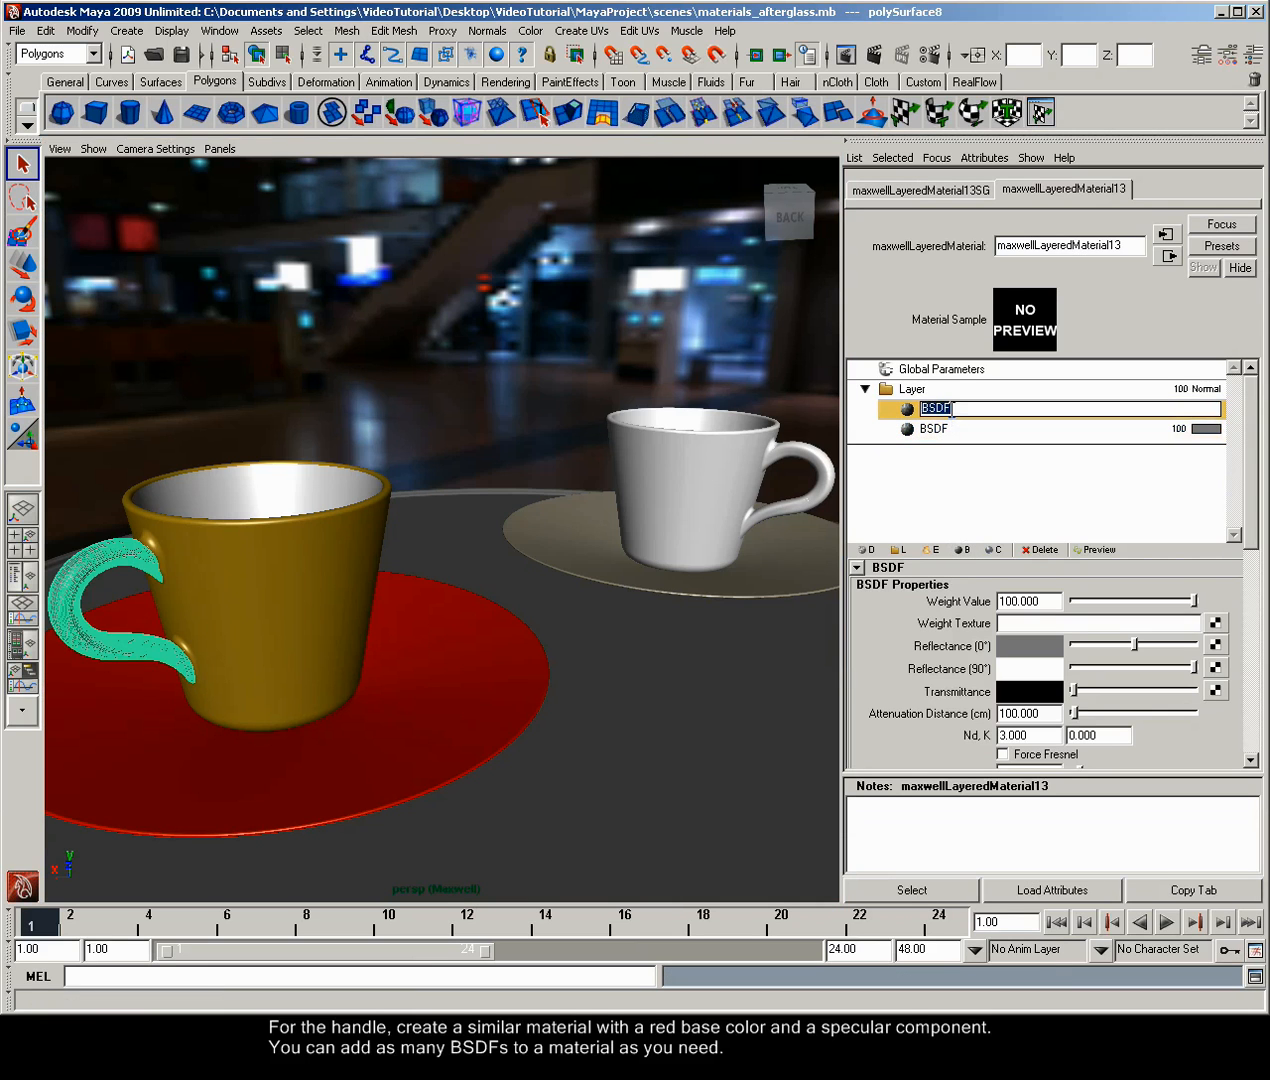
pyautogui.write('Base')
pyautogui.press('Return')
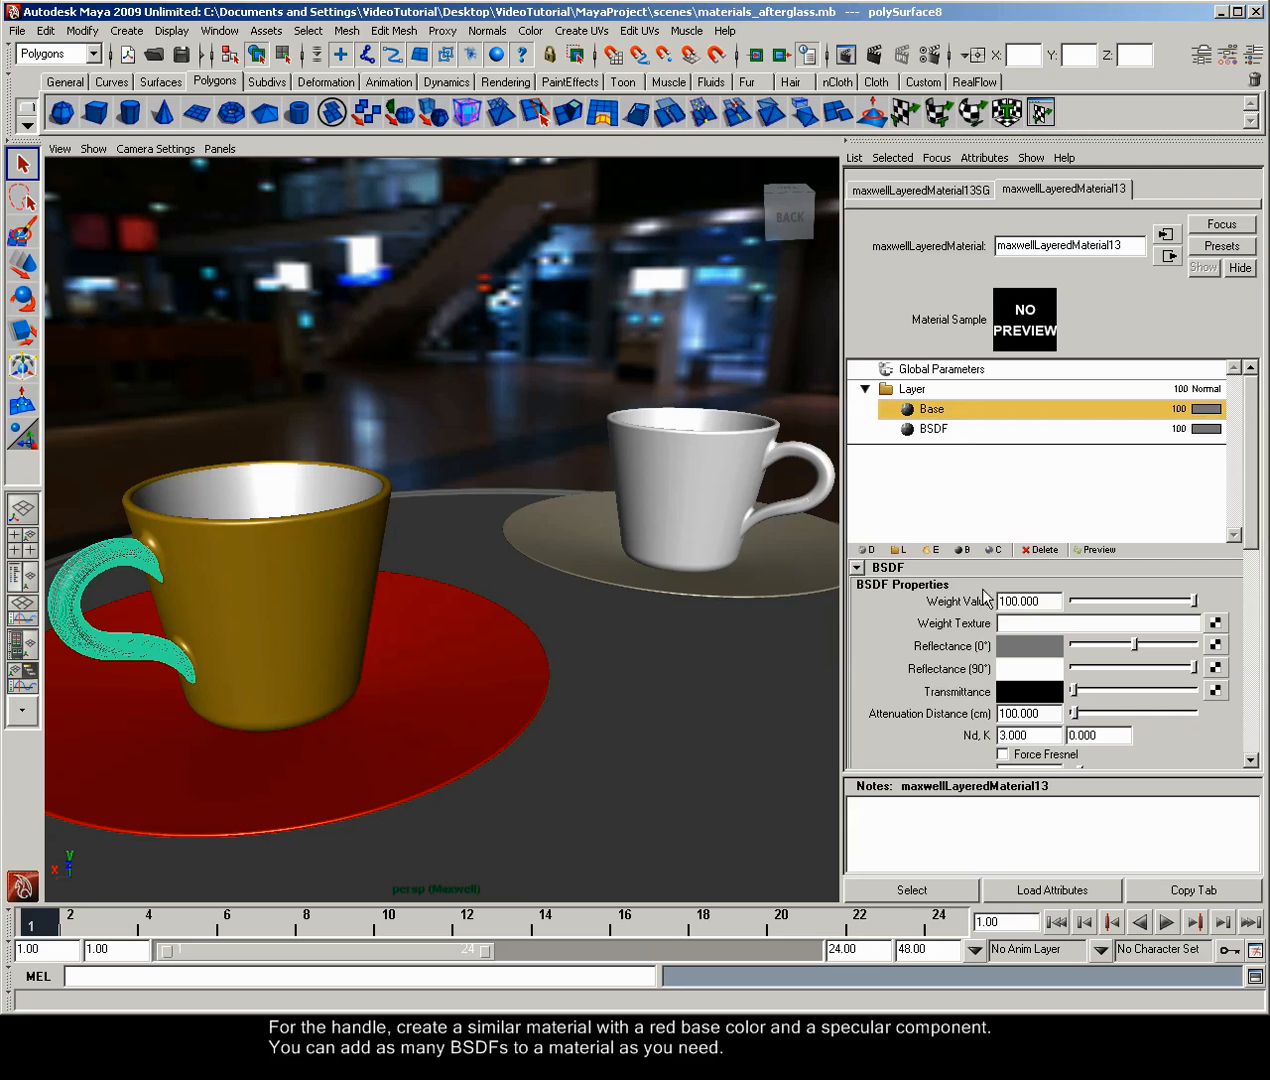
pyautogui.doubleClick(1029, 601)
pyautogui.write('80')
pyautogui.press('Return')
# - Set the handle's Base BSDF Reflectance (0°) to a red with hue 360, saturation 1 and value 0.758
pyautogui.click(1010, 648)
pyautogui.click(661, 480)
pyautogui.click(588, 555)
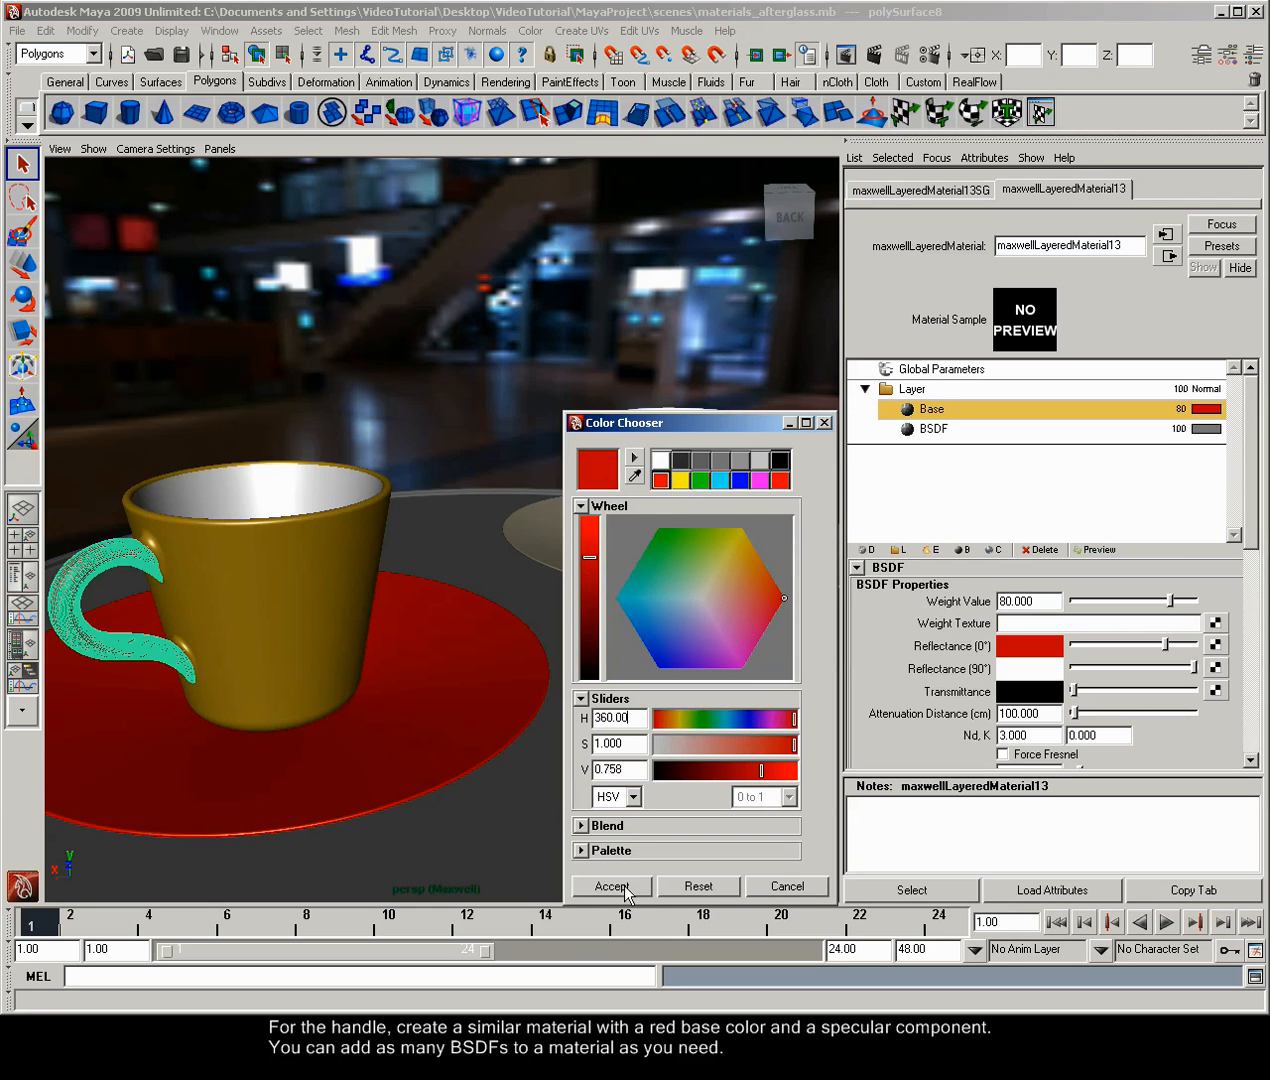
pyautogui.click(612, 886)
# - Rename the handle material's second BSDF Specular and set its Weight Value to 20
pyautogui.doubleClick(956, 428)
pyautogui.write('Spec')
pyautogui.press('Return')
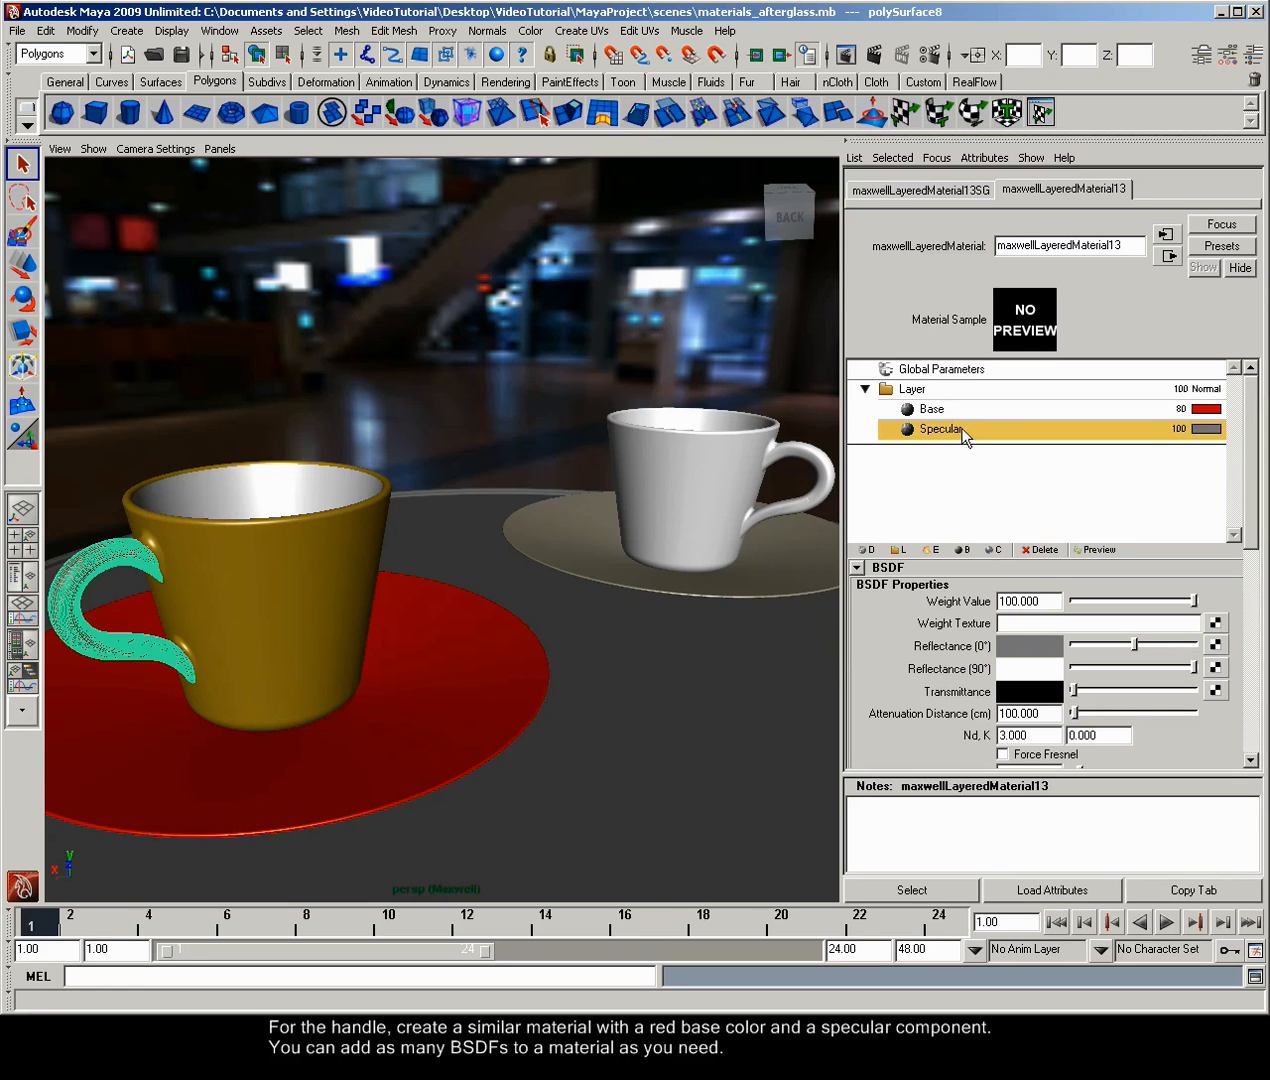
pyautogui.doubleClick(1036, 600)
pyautogui.write('20')
pyautogui.press('Return')
# - Enable Force Fresnel and set Roughness to 0 on the handle's Specular BSDF, and update the material preview
pyautogui.click(1042, 755)
pyautogui.scroll(-5, 1237, 523)
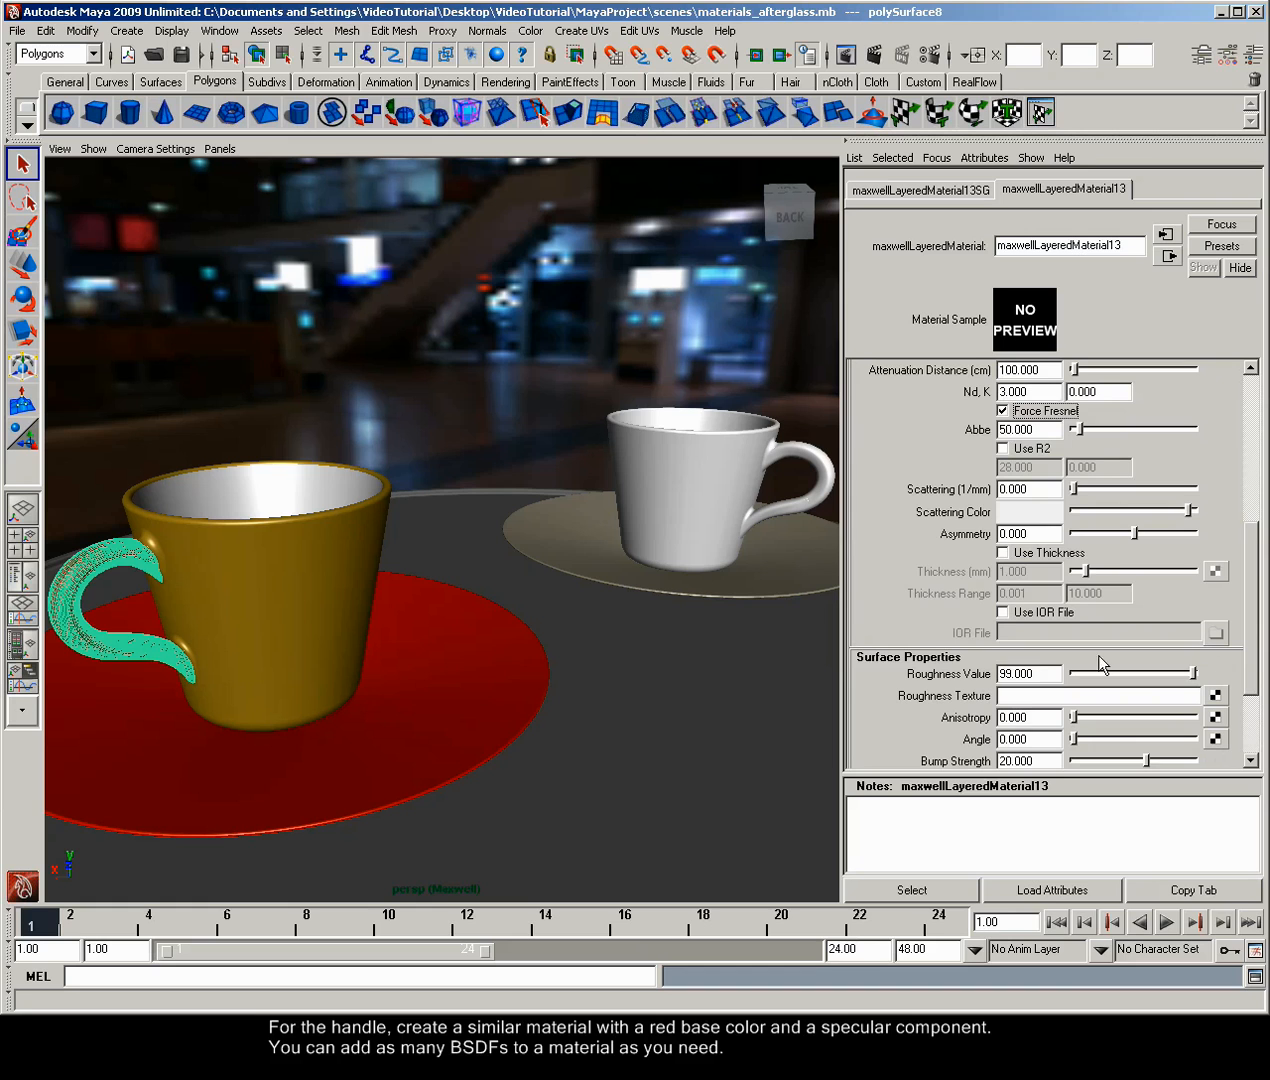
pyautogui.doubleClick(1026, 673)
pyautogui.write('0')
pyautogui.press('Return')
pyautogui.scroll(5, 1240, 667)
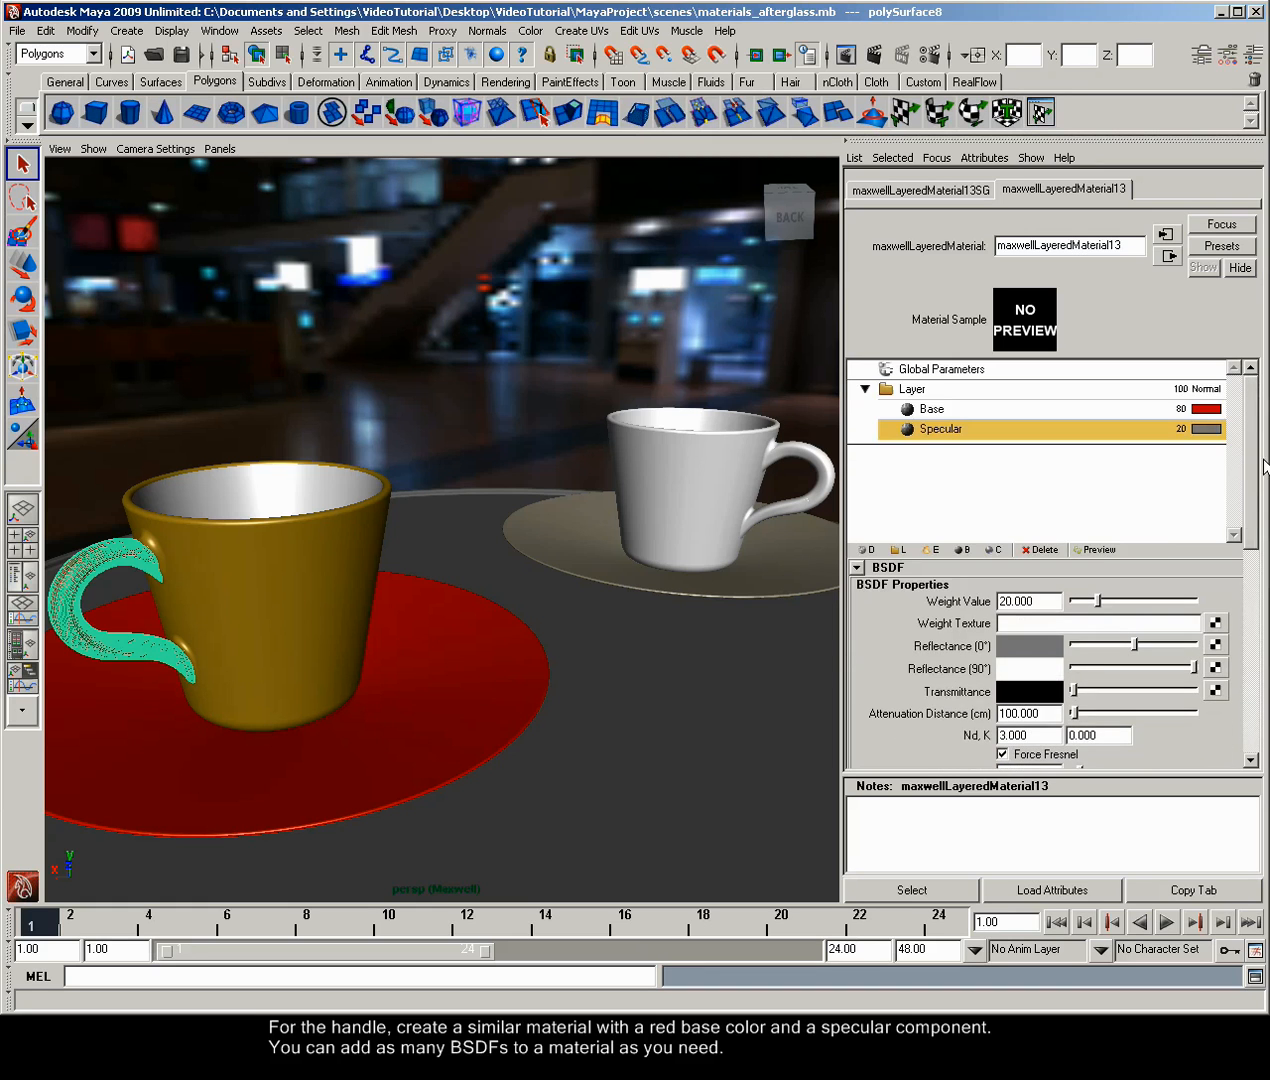
pyautogui.click(1098, 550)
# - Assign a new Maxwell Layered Material to the front cup's outside mesh and add a second BSDF to it
pyautogui.click(298, 573)
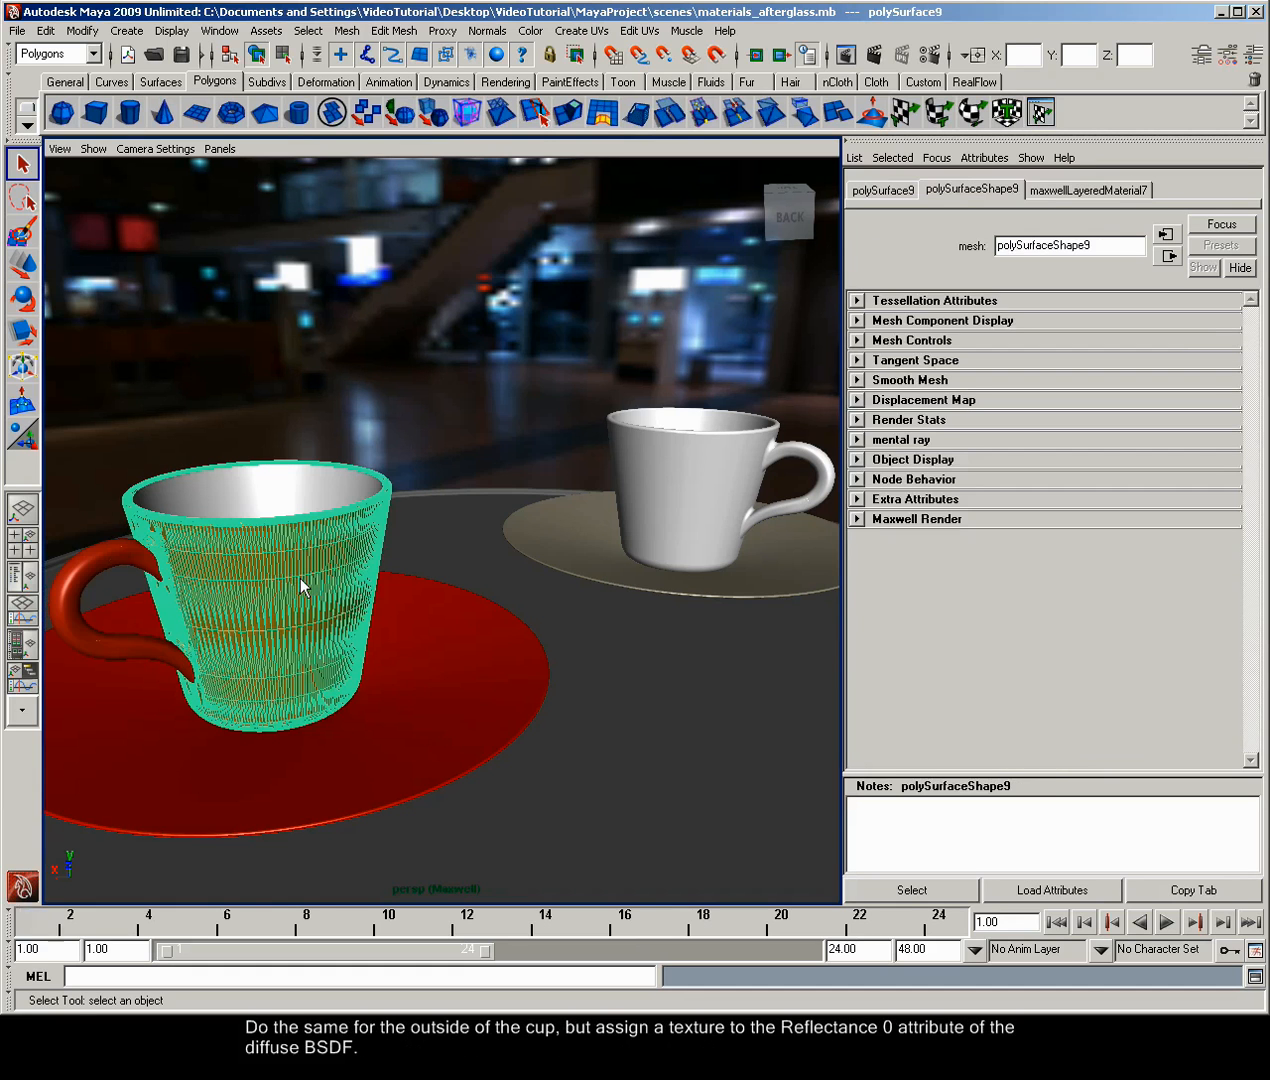
pyautogui.moveTo(282, 576); pyautogui.dragTo(466, 748, button='right')
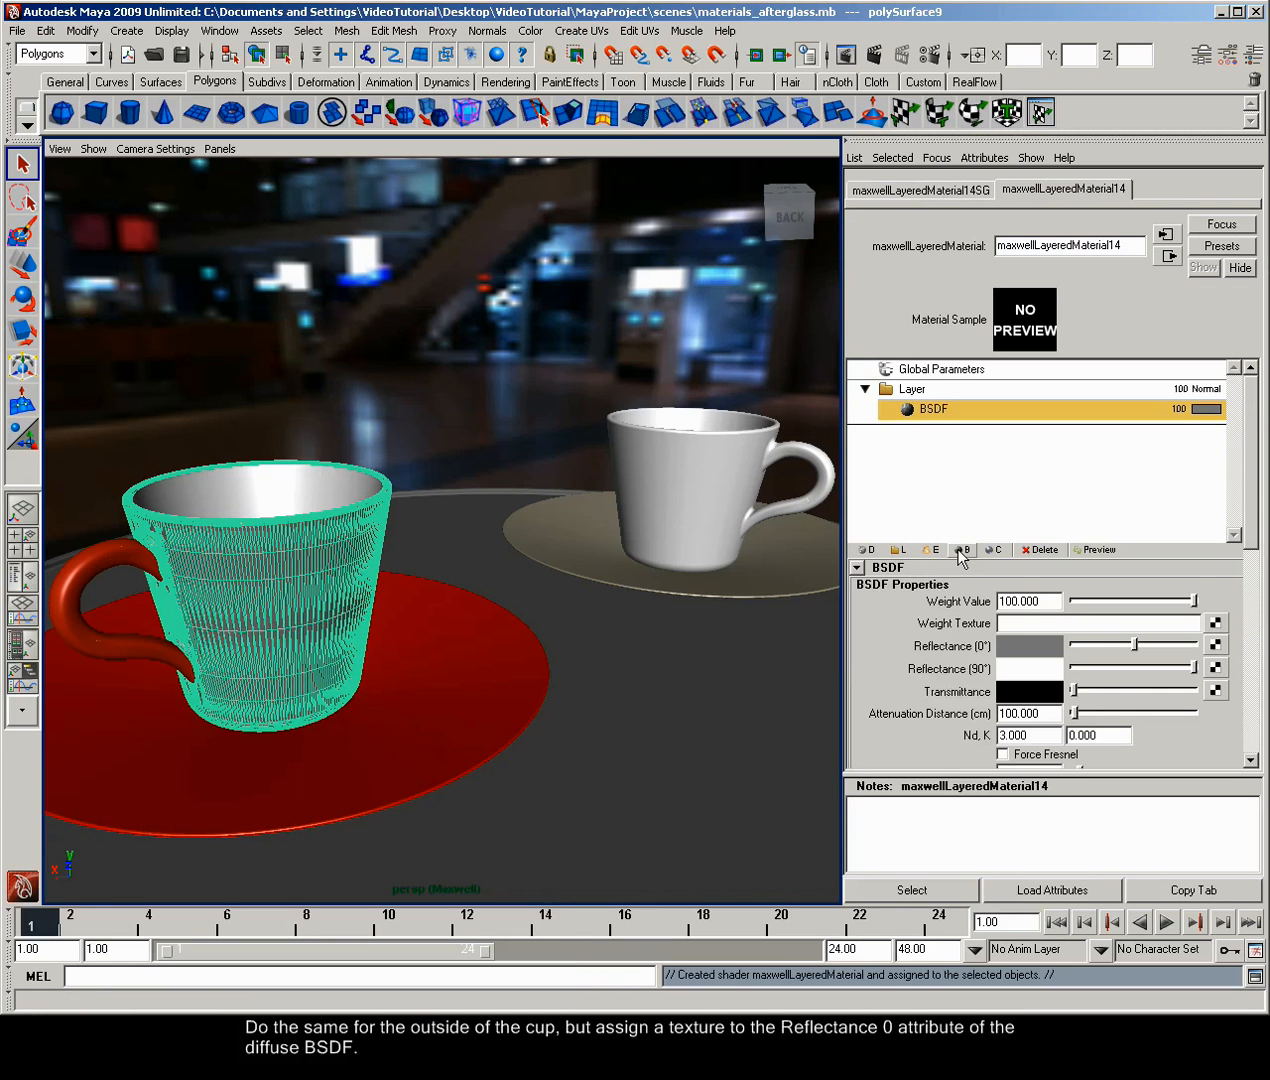
pyautogui.click(960, 549)
# - Rename the first BSDF of the outside surface's material Base
pyautogui.doubleClick(948, 409)
pyautogui.write('Bas')
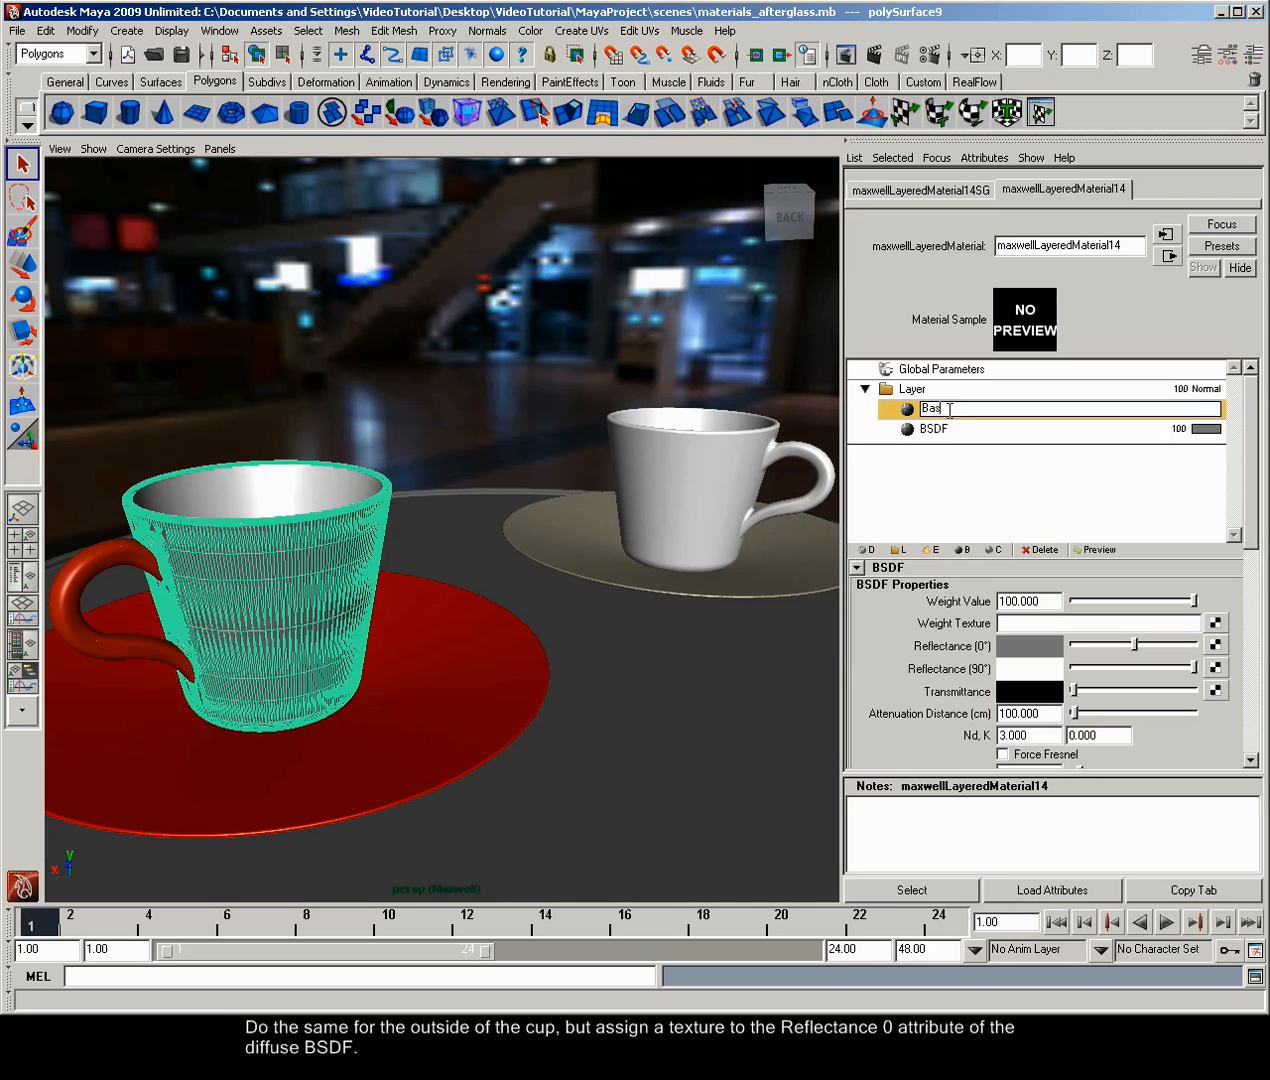
pyautogui.write('e')
pyautogui.press('Return')
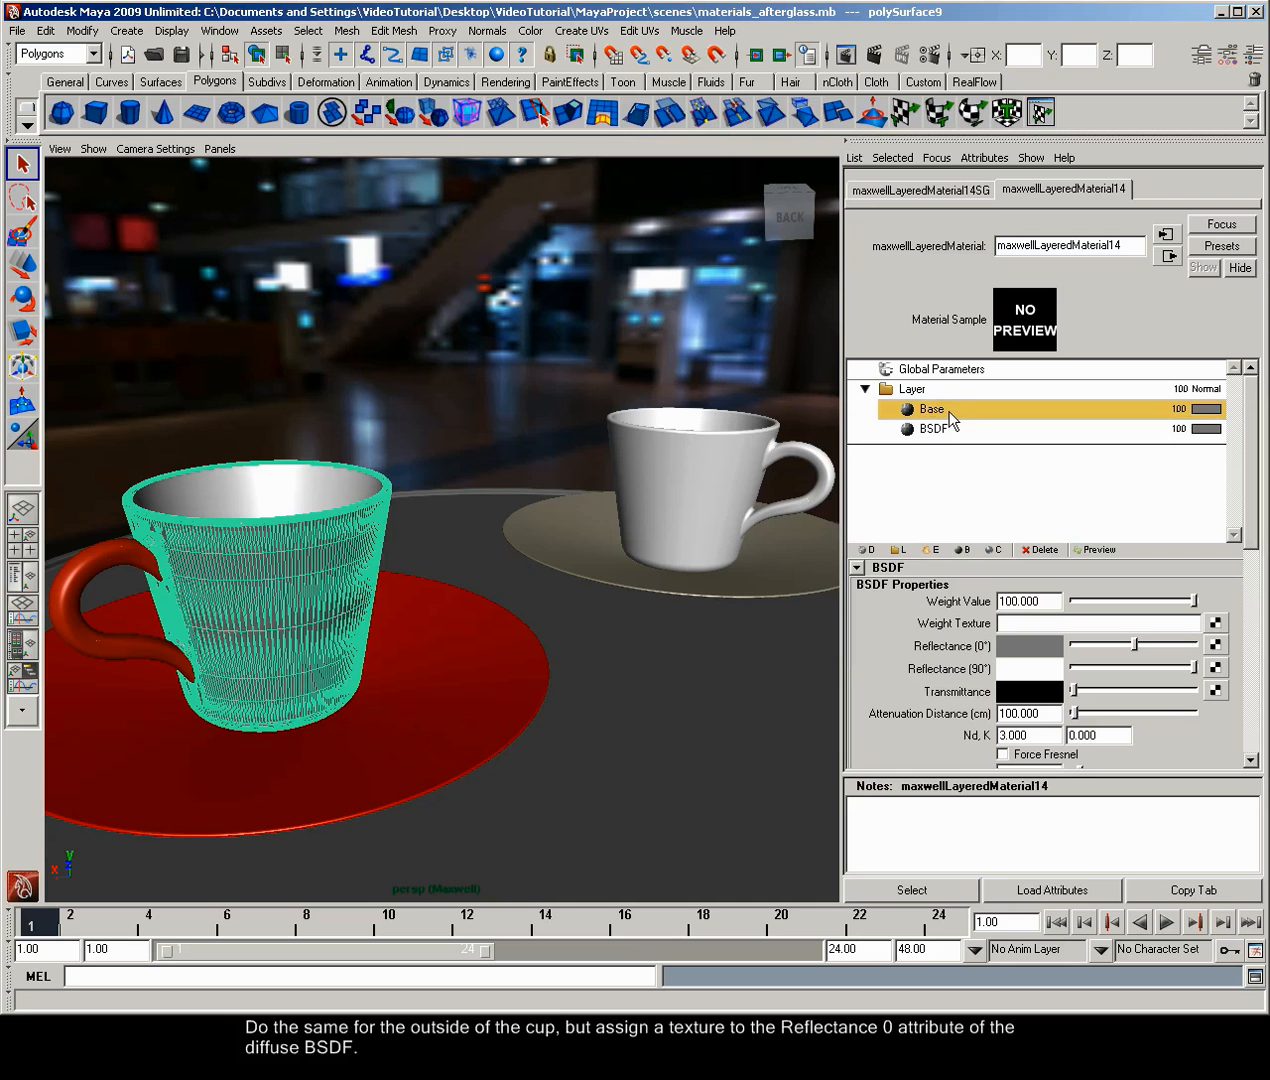
# - Map a file texture using sourceimages\Cups_color.png to the Reflectance (0°) of the outside material's Base BSDF
pyautogui.click(1216, 646)
pyautogui.click(456, 371)
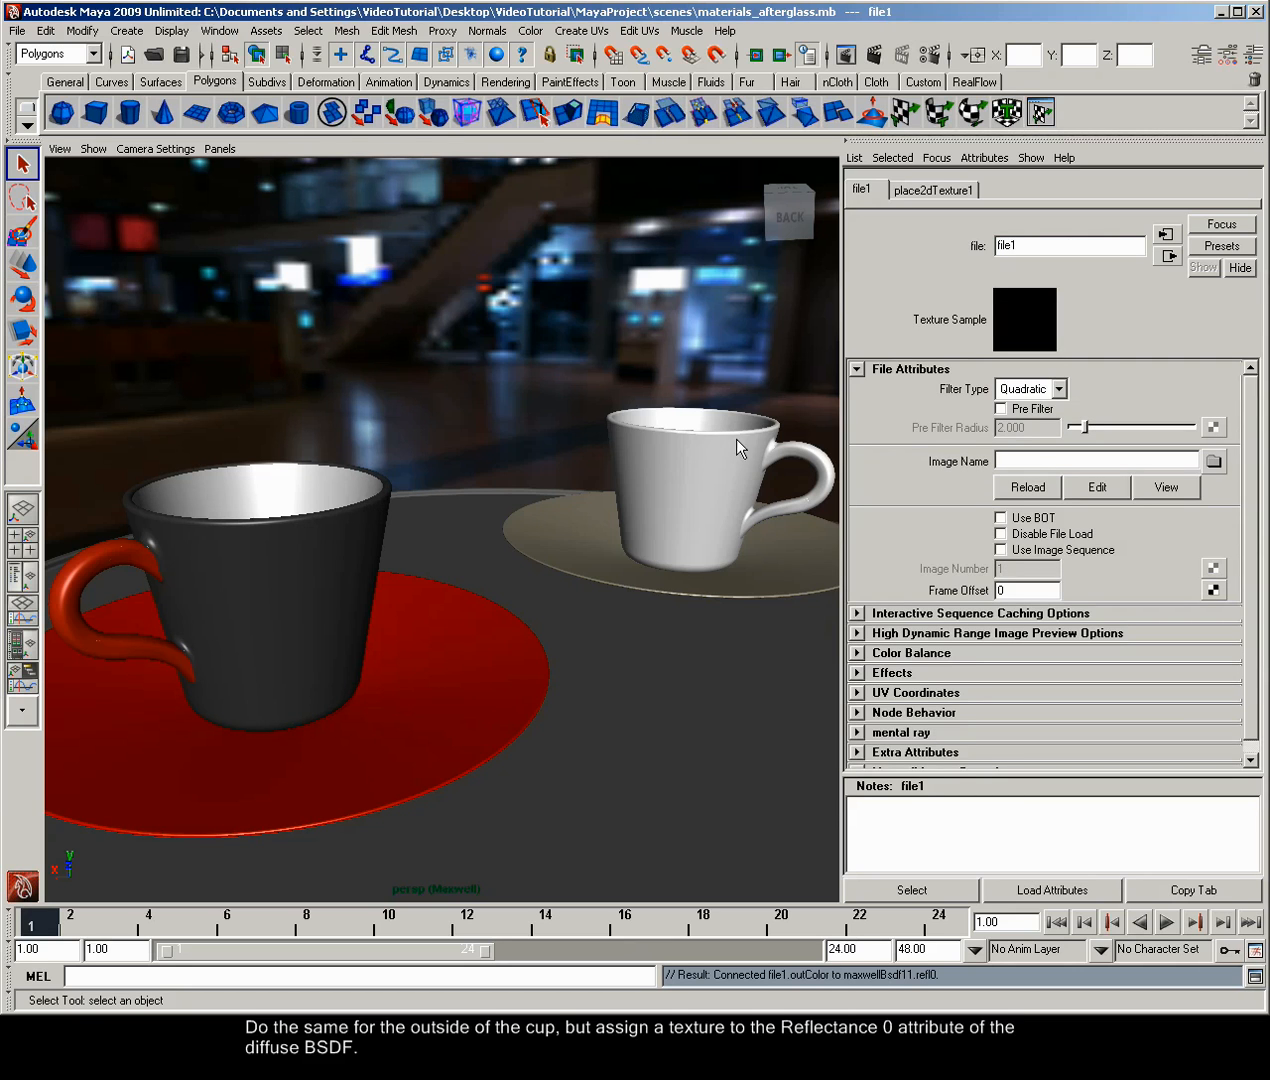
pyautogui.click(1213, 461)
pyautogui.doubleClick(514, 423)
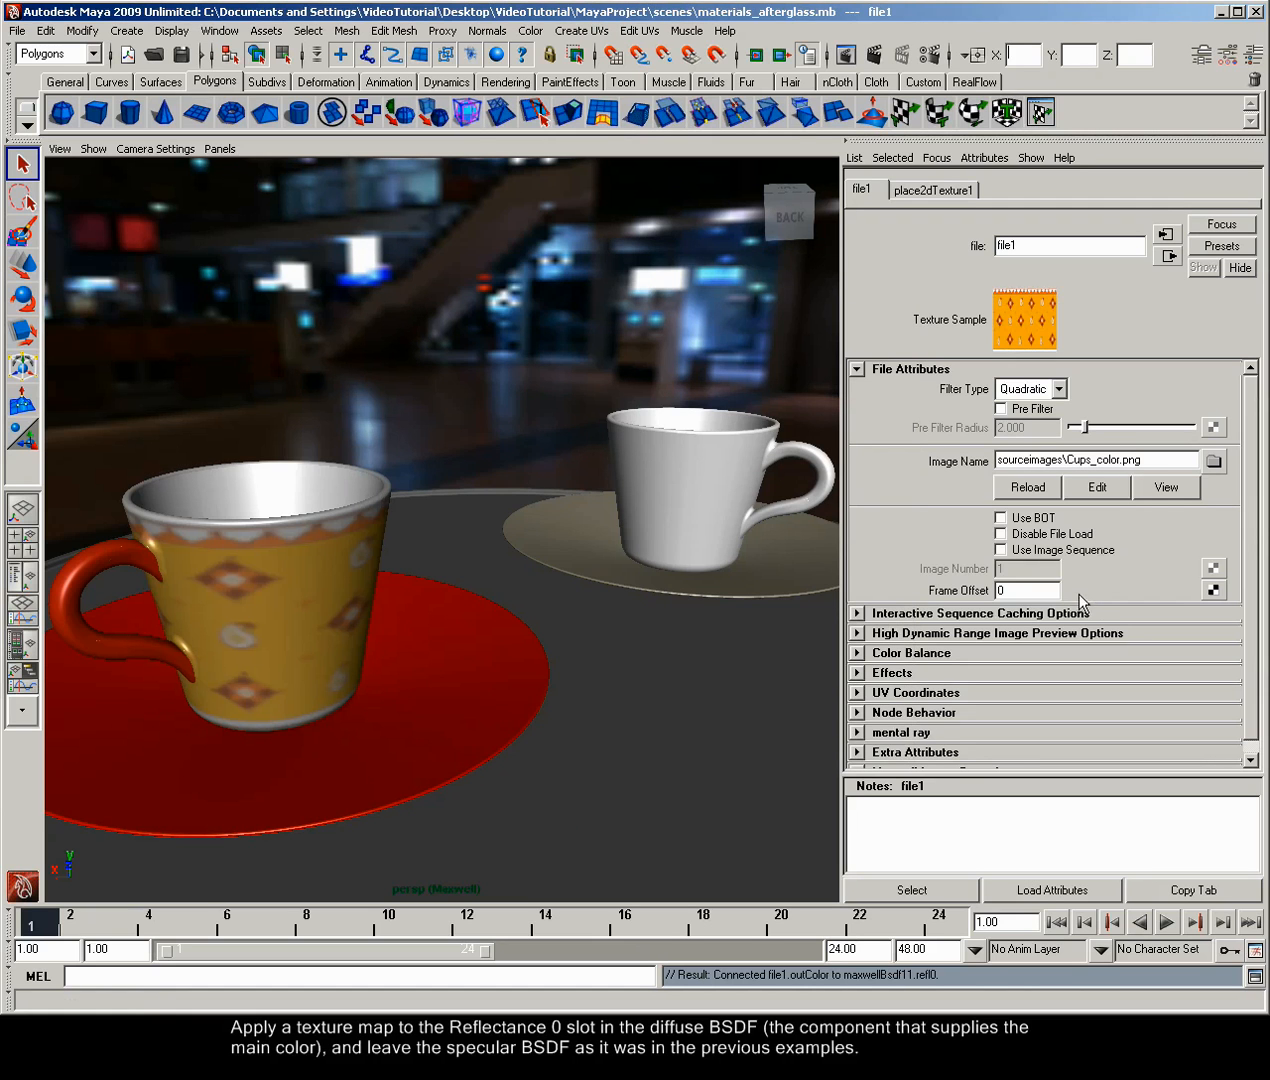
# - Return to the outside surface's layered material, rename its second BSDF Specular and set its Weight Value to 20
pyautogui.click(1166, 256)
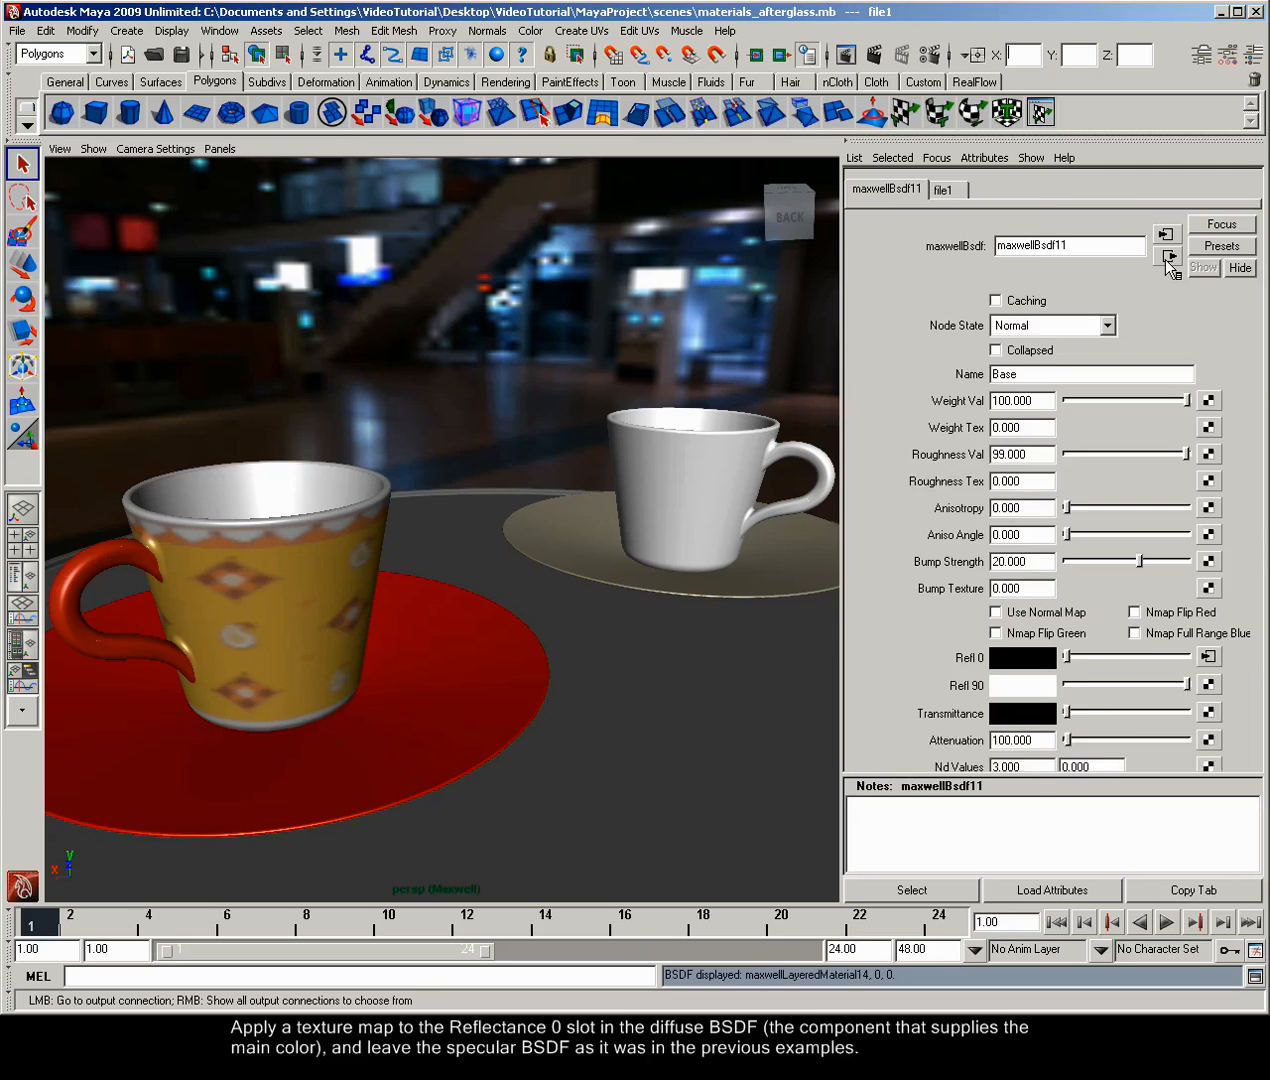
pyautogui.click(1166, 256)
pyautogui.doubleClick(968, 429)
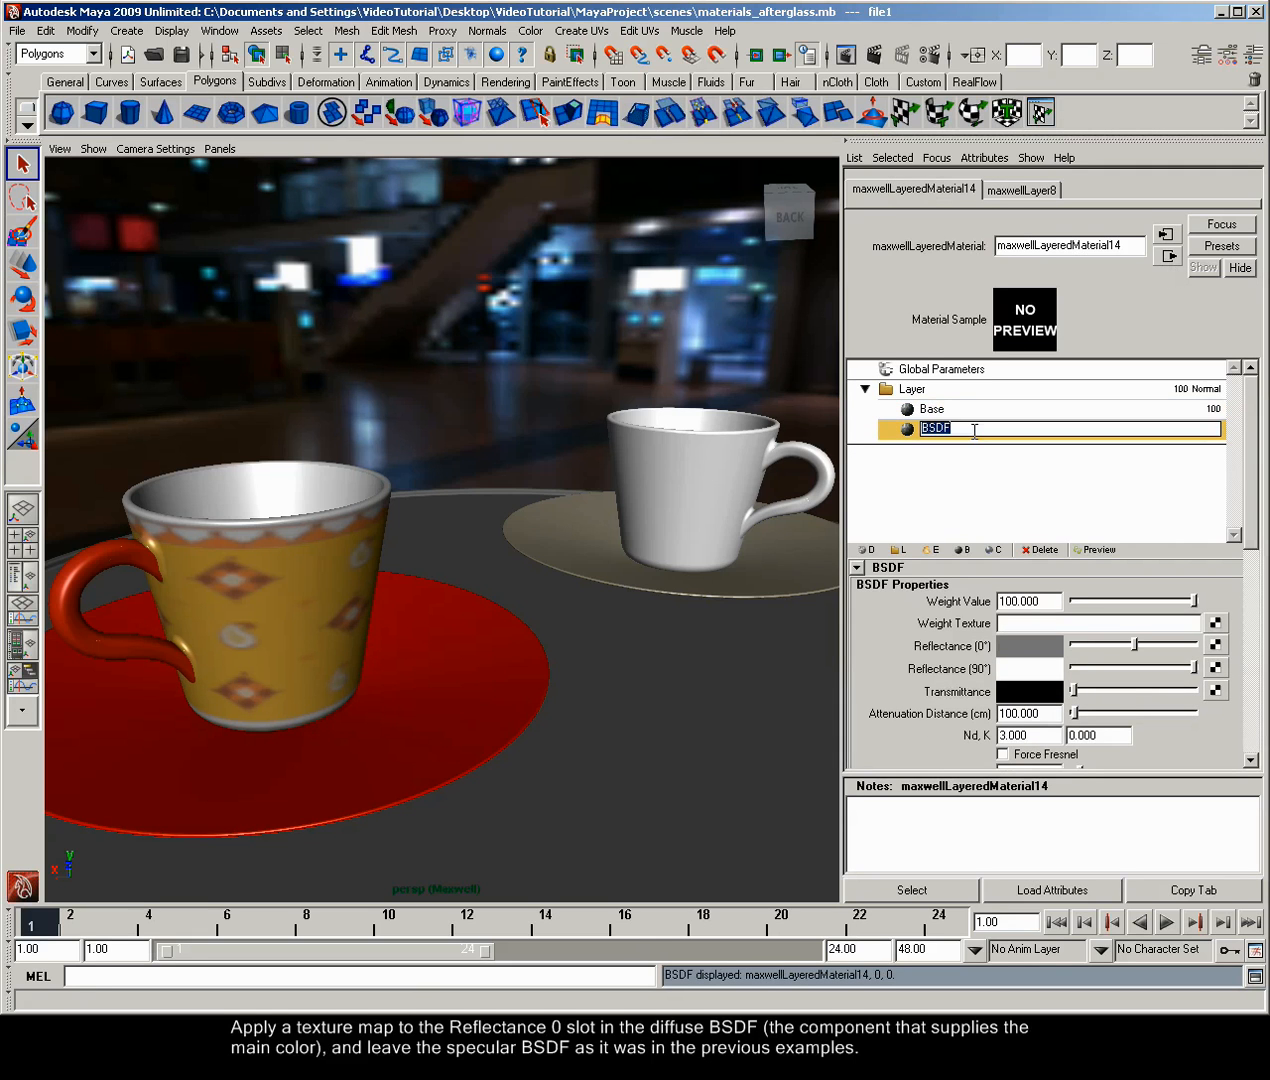
pyautogui.write('Specular')
pyautogui.press('Return')
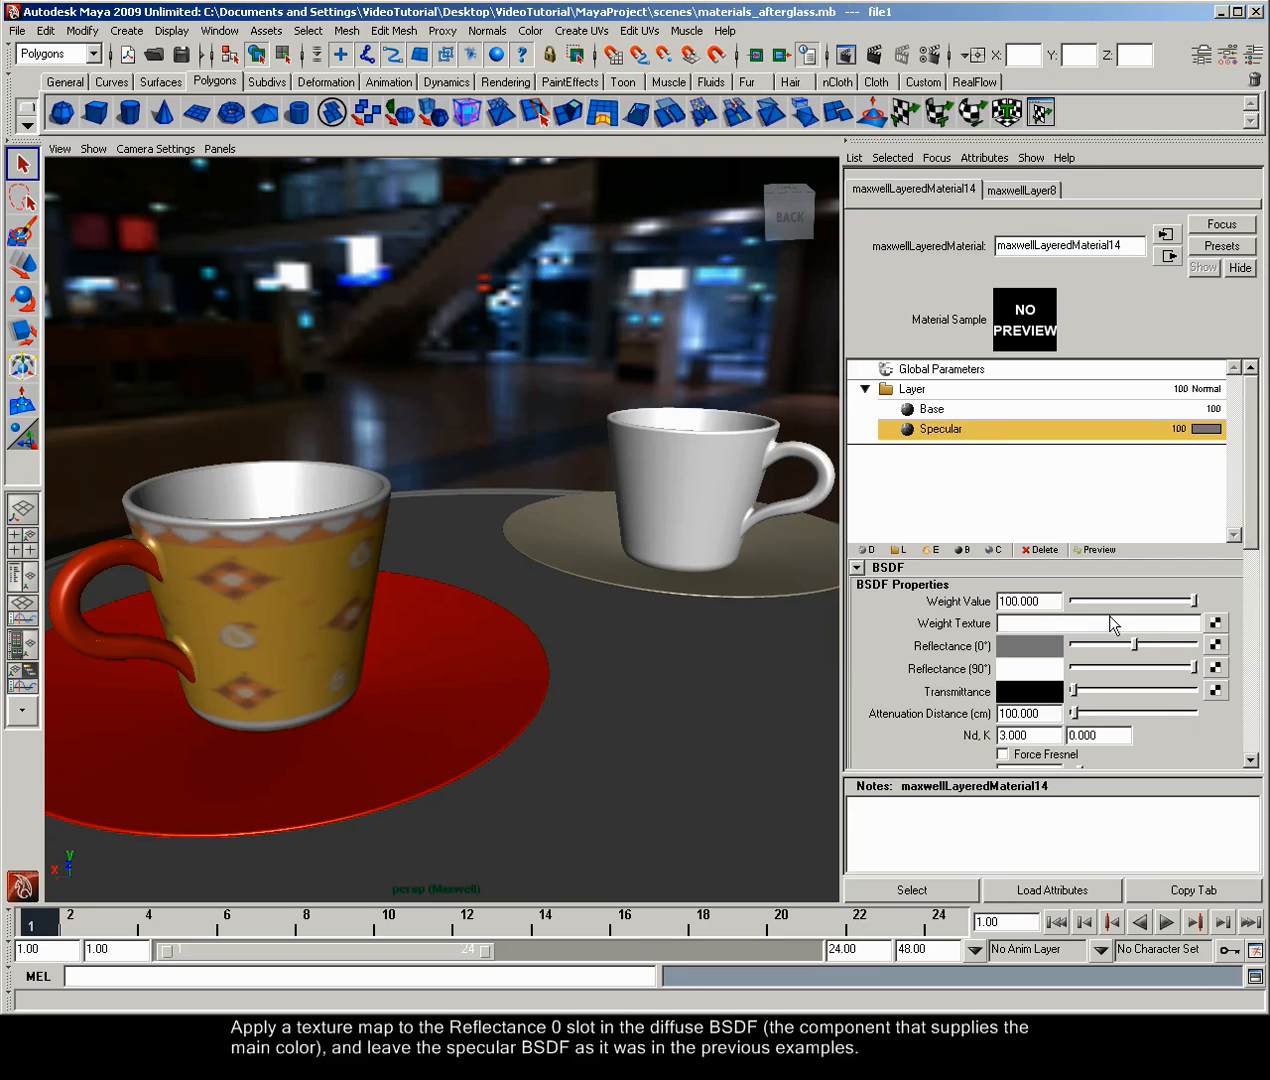
pyautogui.click(1048, 602)
pyautogui.write('20')
pyautogui.press('Return')
# - Set the Roughness Value of the outside material's Specular BSDF to 0
pyautogui.moveTo(1249, 486); pyautogui.dragTo(1239, 690)
pyautogui.click(1014, 593)
pyautogui.click(1020, 571)
pyautogui.write('0')
pyautogui.press('Return')
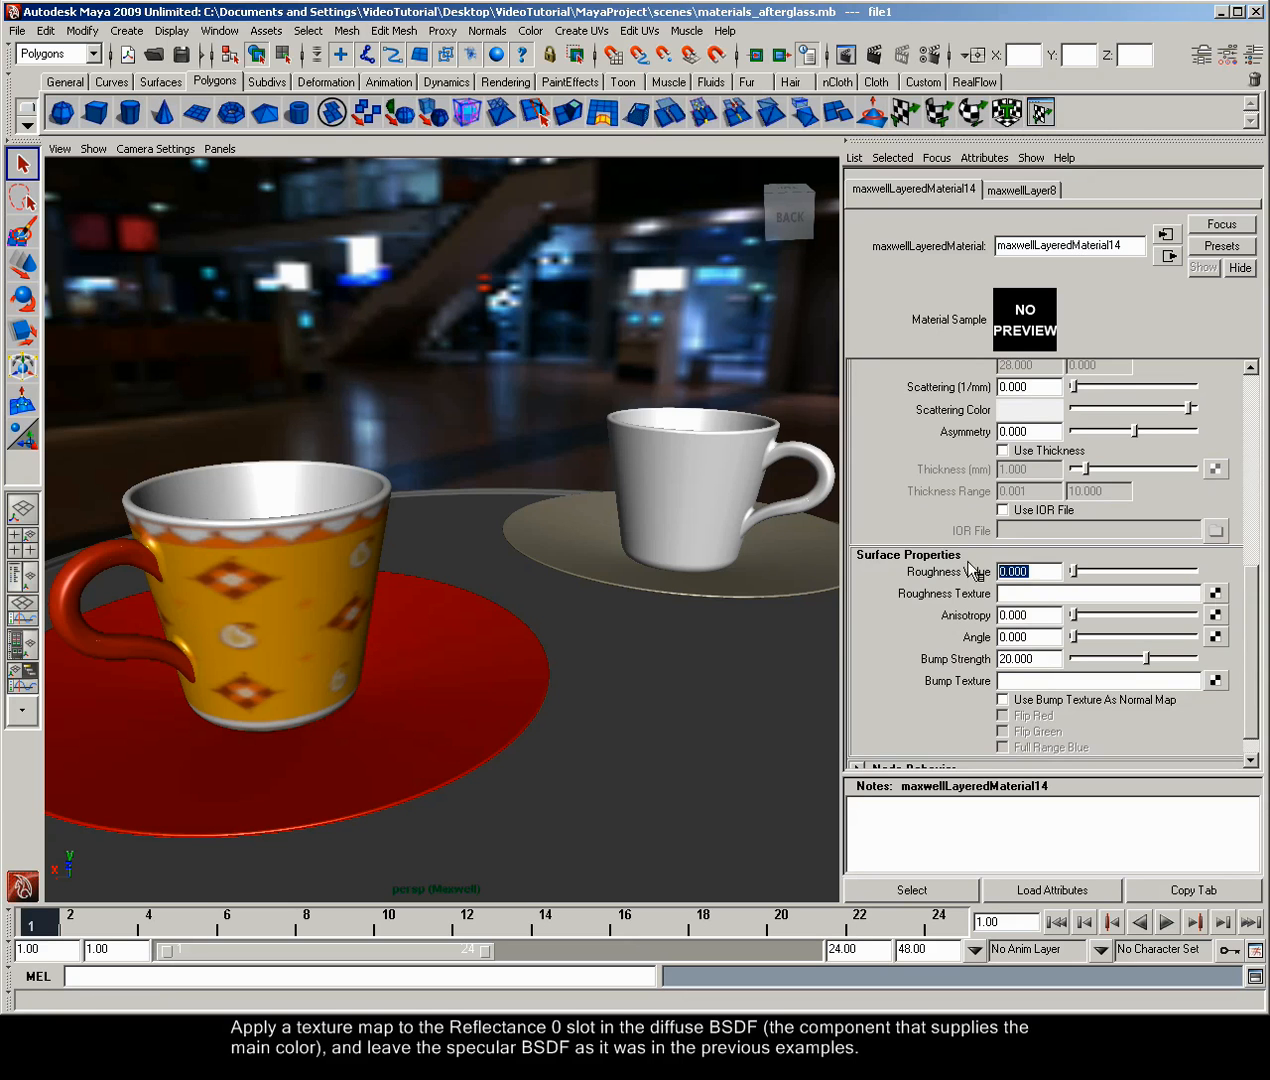
# - Set the Weight Value of the outside material's Base BSDF to 80 and update the material preview
pyautogui.click(1040, 409)
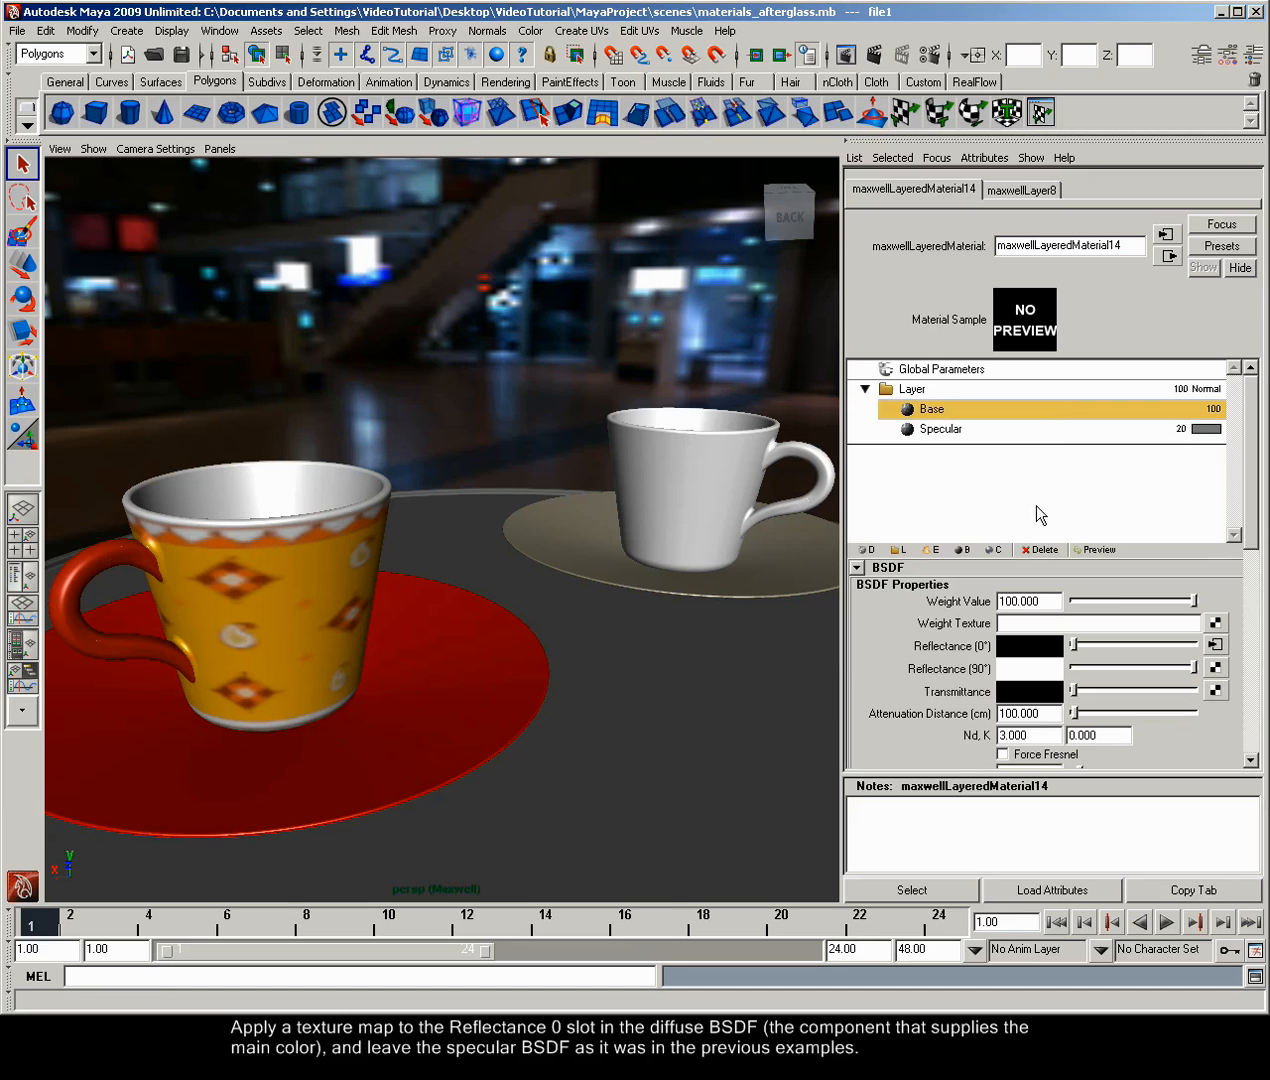
pyautogui.moveTo(1046, 600); pyautogui.dragTo(958, 598)
pyautogui.write('80')
pyautogui.press('Return')
pyautogui.click(1113, 551)
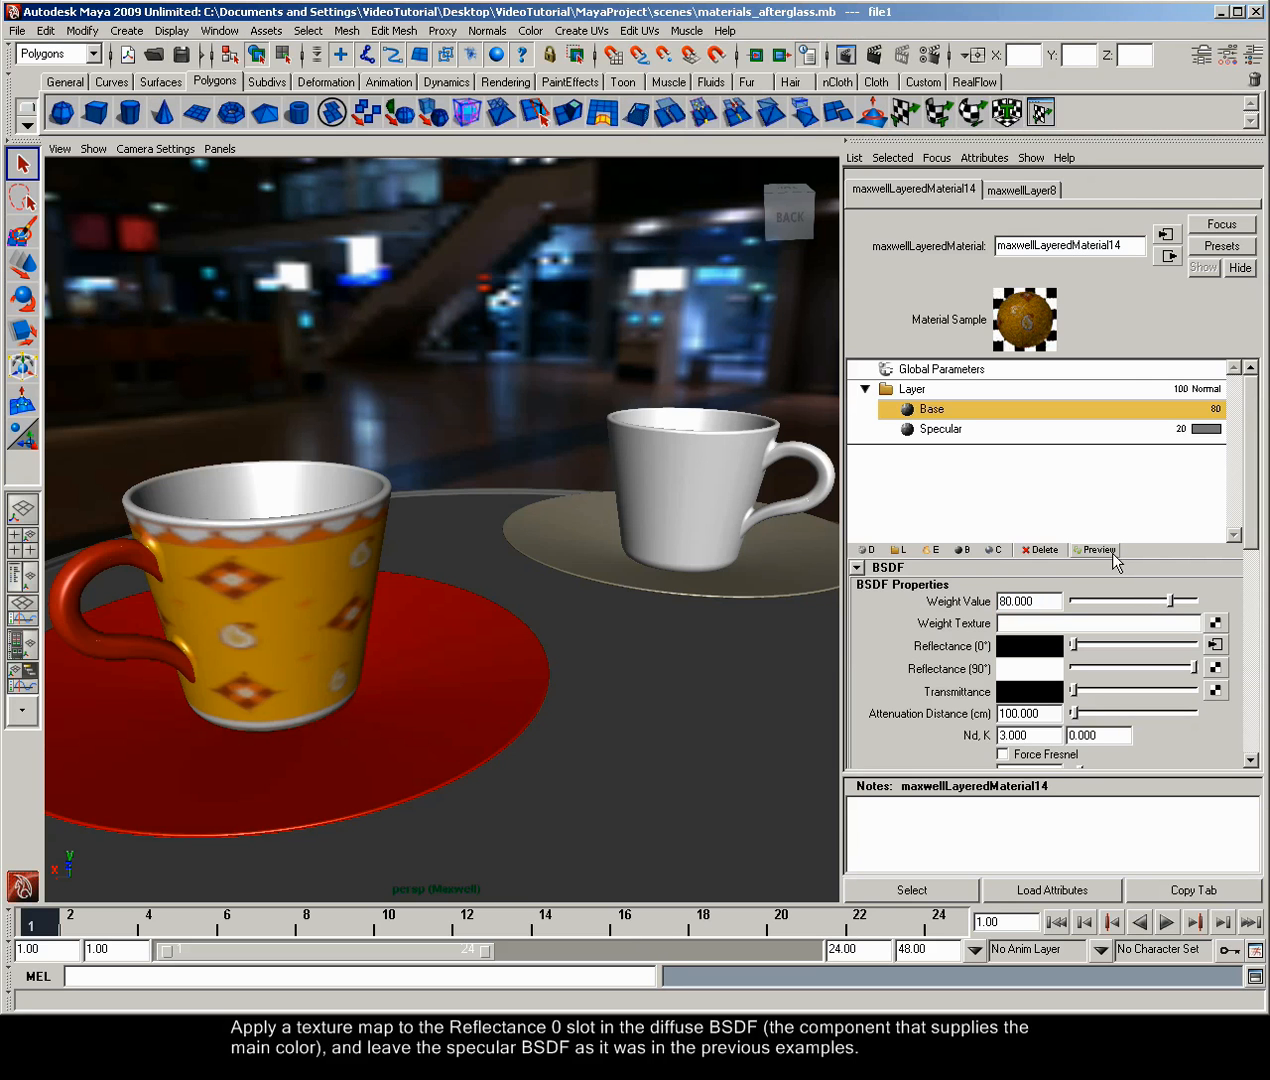
# - Render the scene with the textured cup in Maxwell Render, stop it early and keep the image in the Render View
pyautogui.click(874, 58)
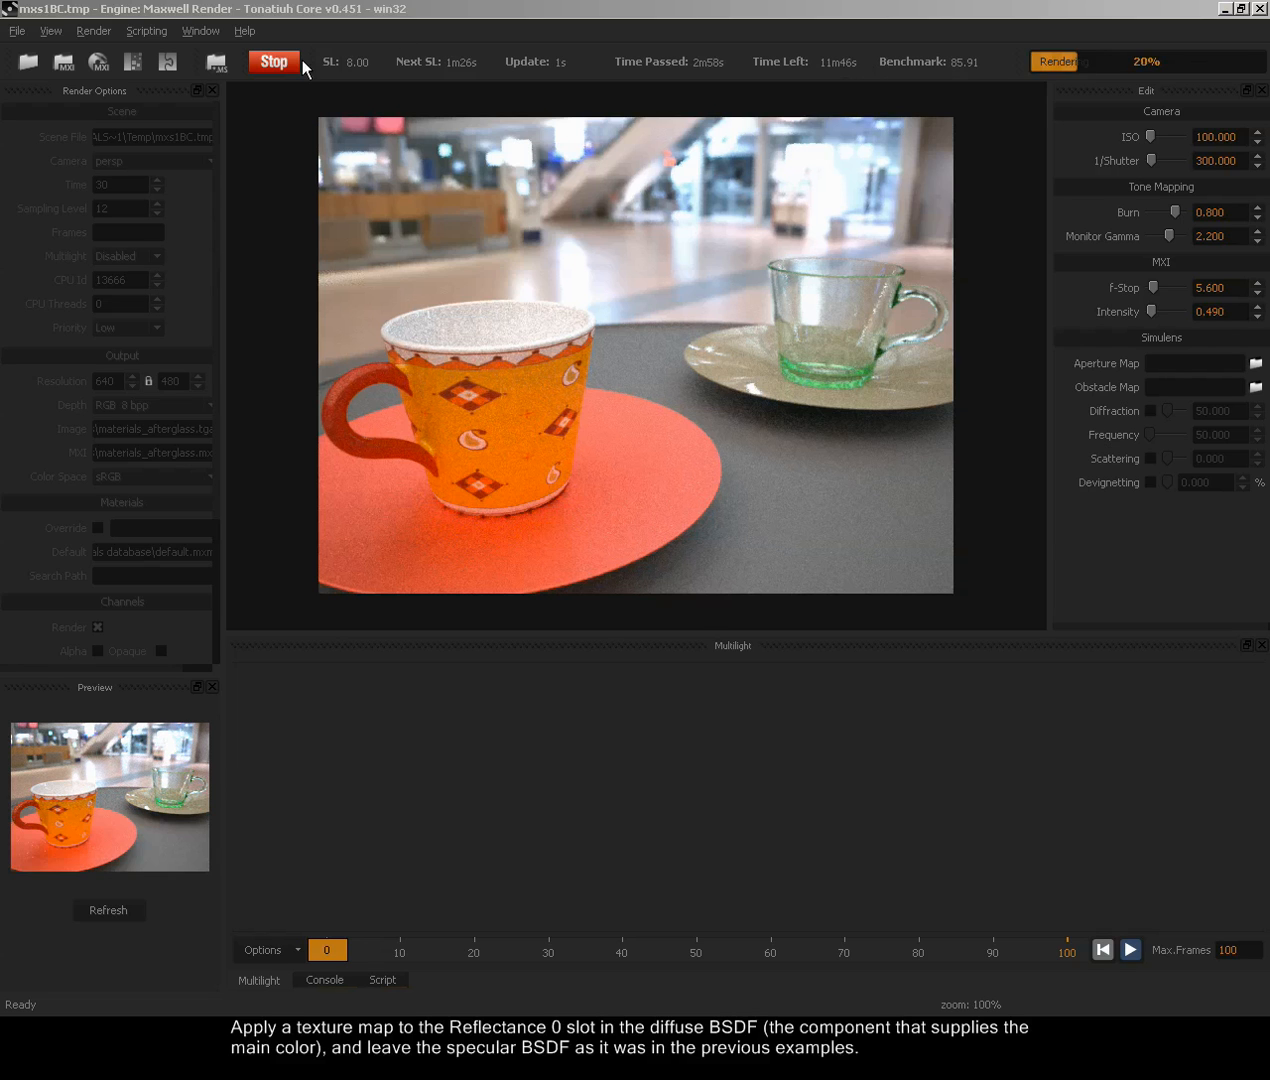
pyautogui.click(287, 64)
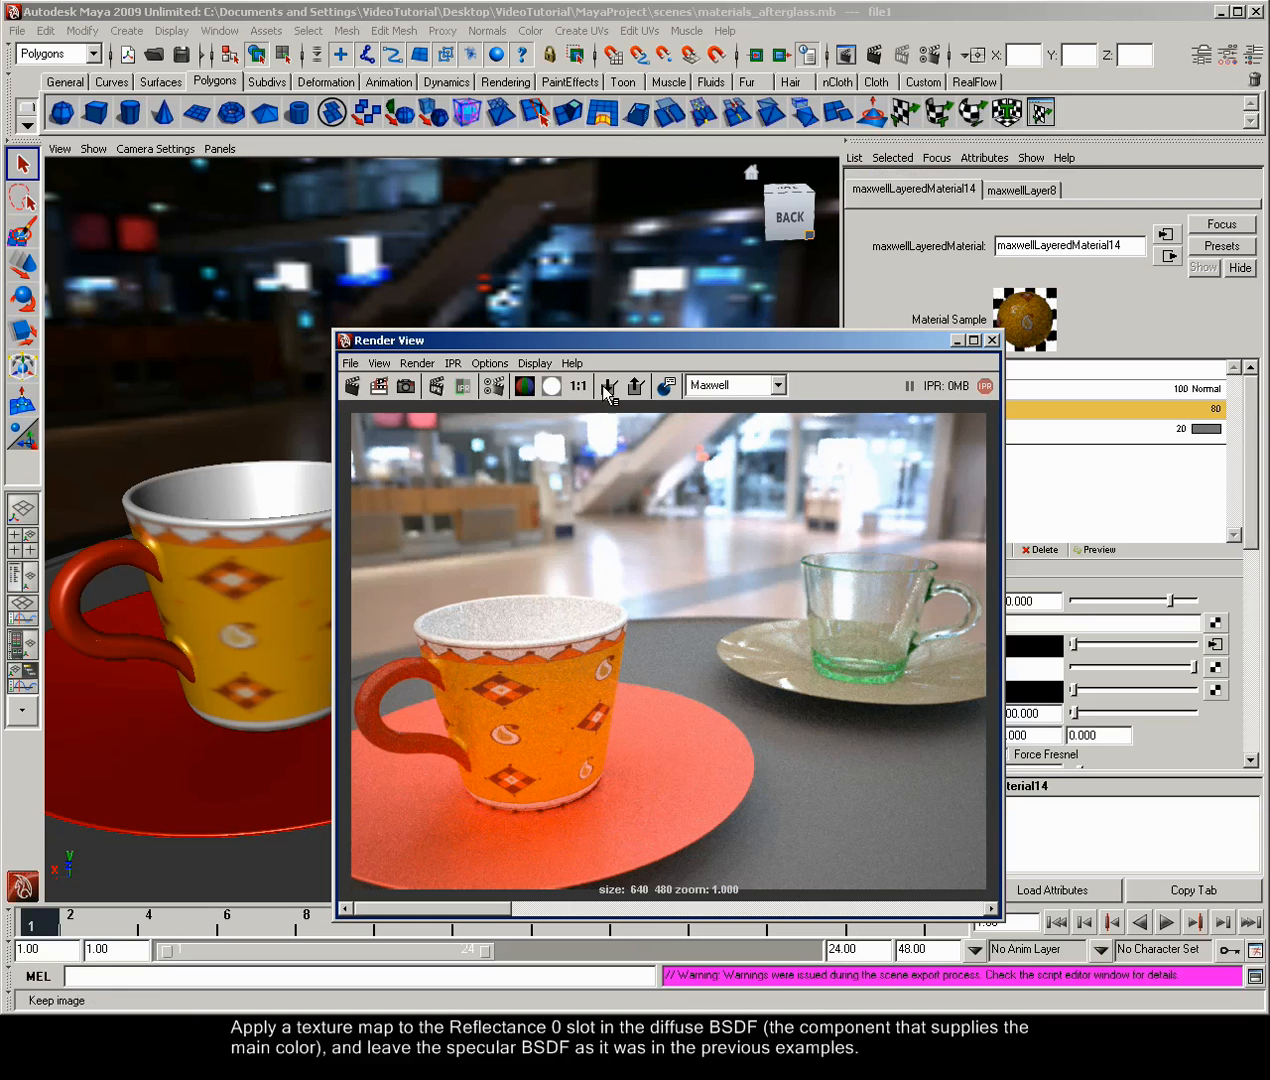
pyautogui.click(607, 392)
pyautogui.moveTo(438, 910)
pyautogui.mouseDown()
pyautogui.moveTo(676, 912)
pyautogui.moveTo(428, 907)
pyautogui.mouseUp()
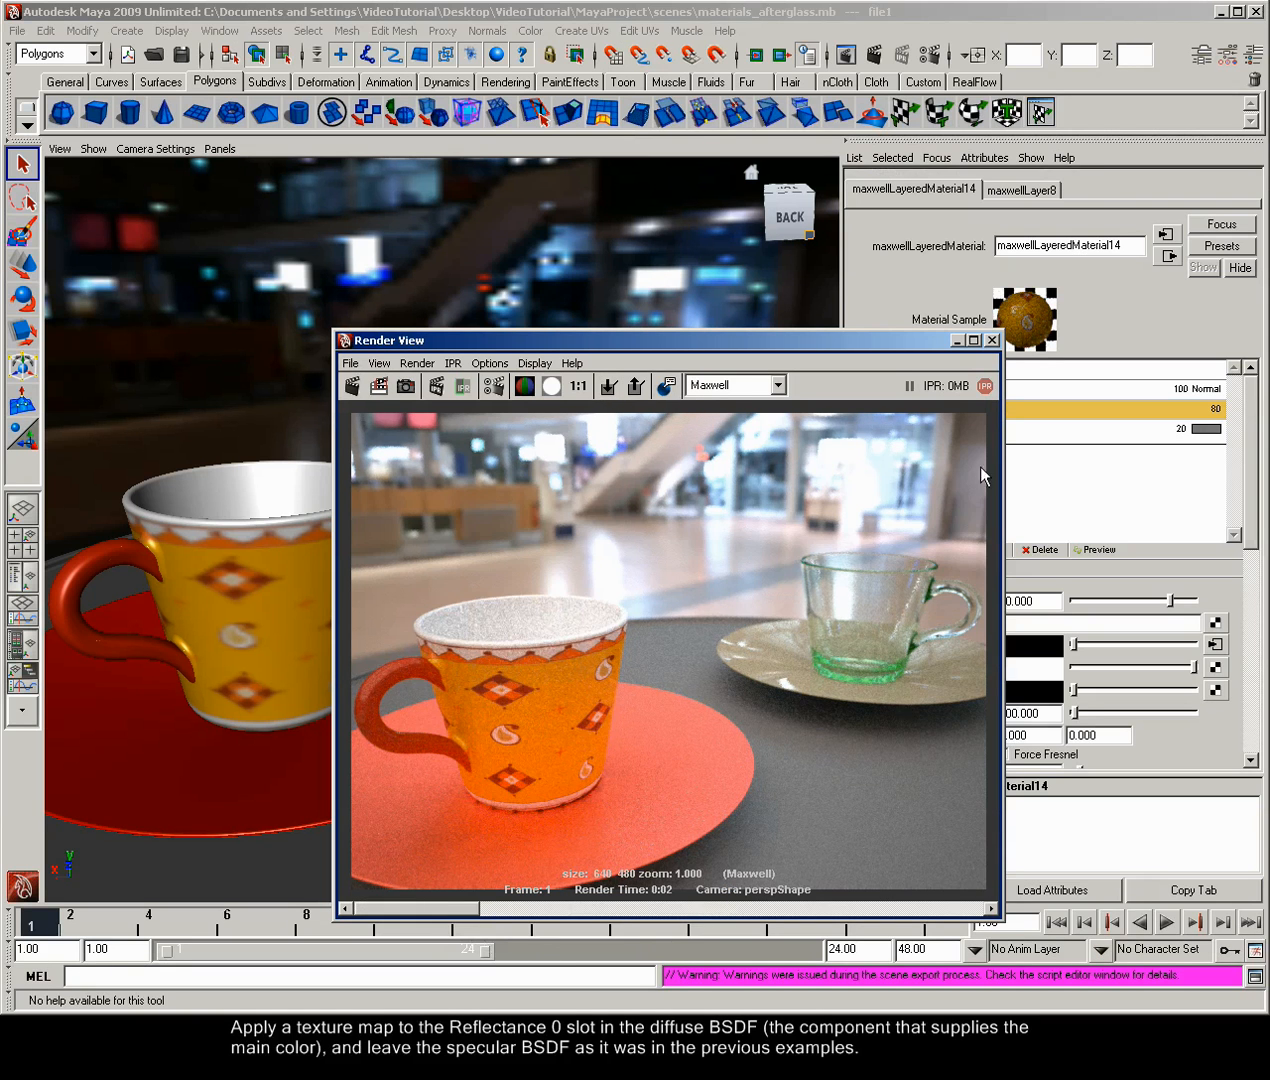
# - Close the Render View, assign a new Maxwell layered material to the table surface and name it metal
pyautogui.click(992, 340)
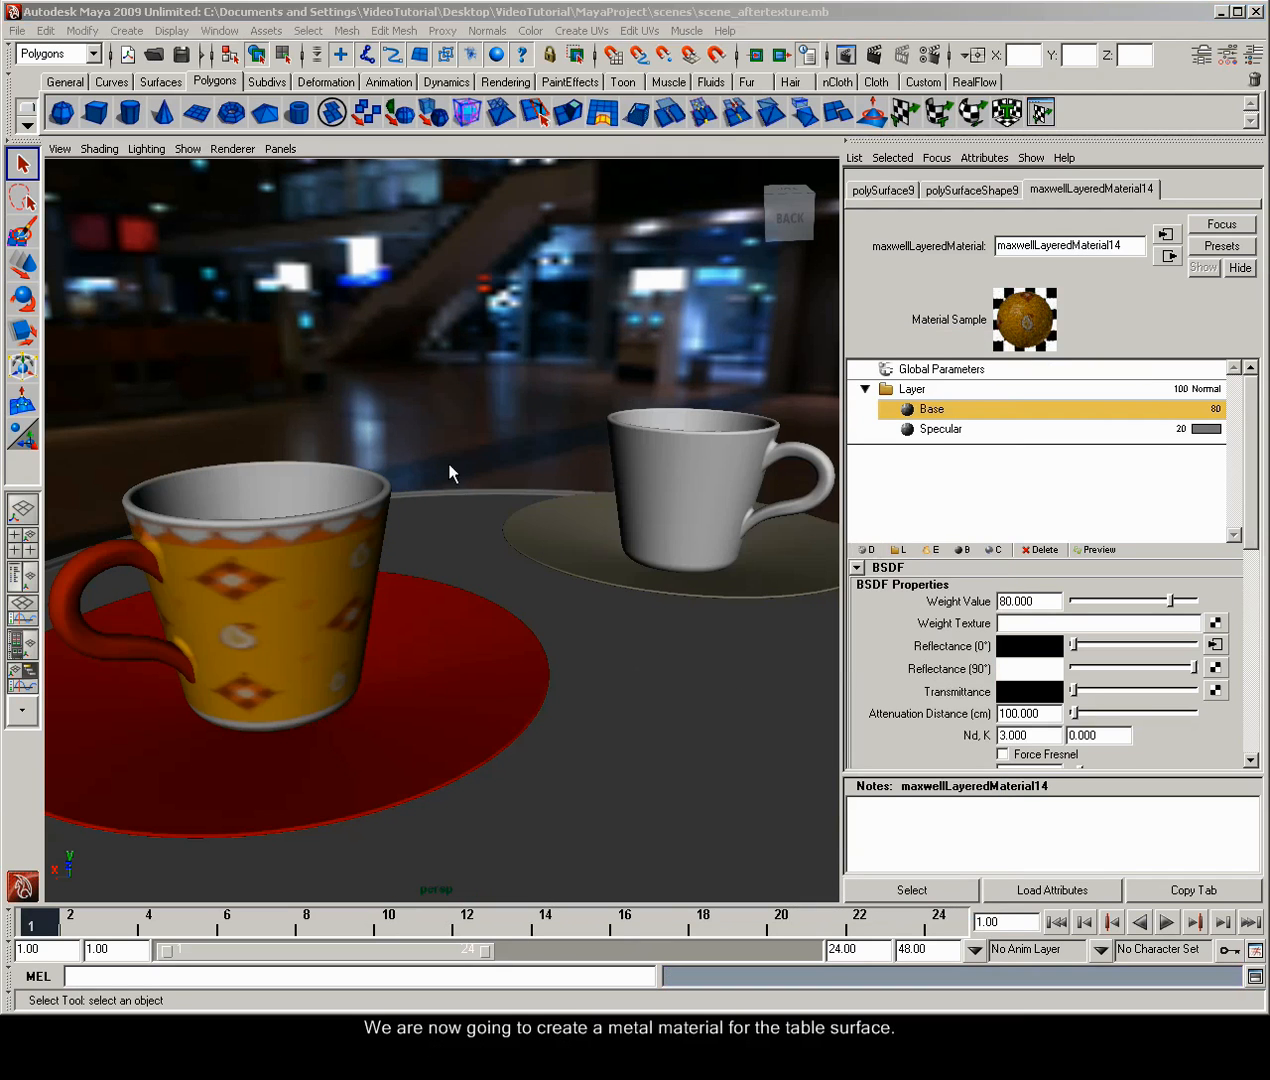
pyautogui.moveTo(444, 458); pyautogui.dragTo(435, 534)
pyautogui.moveTo(447, 515); pyautogui.dragTo(608, 746, button='right')
pyautogui.doubleClick(1060, 246)
pyautogui.write('metal')
pyautogui.press('Return')
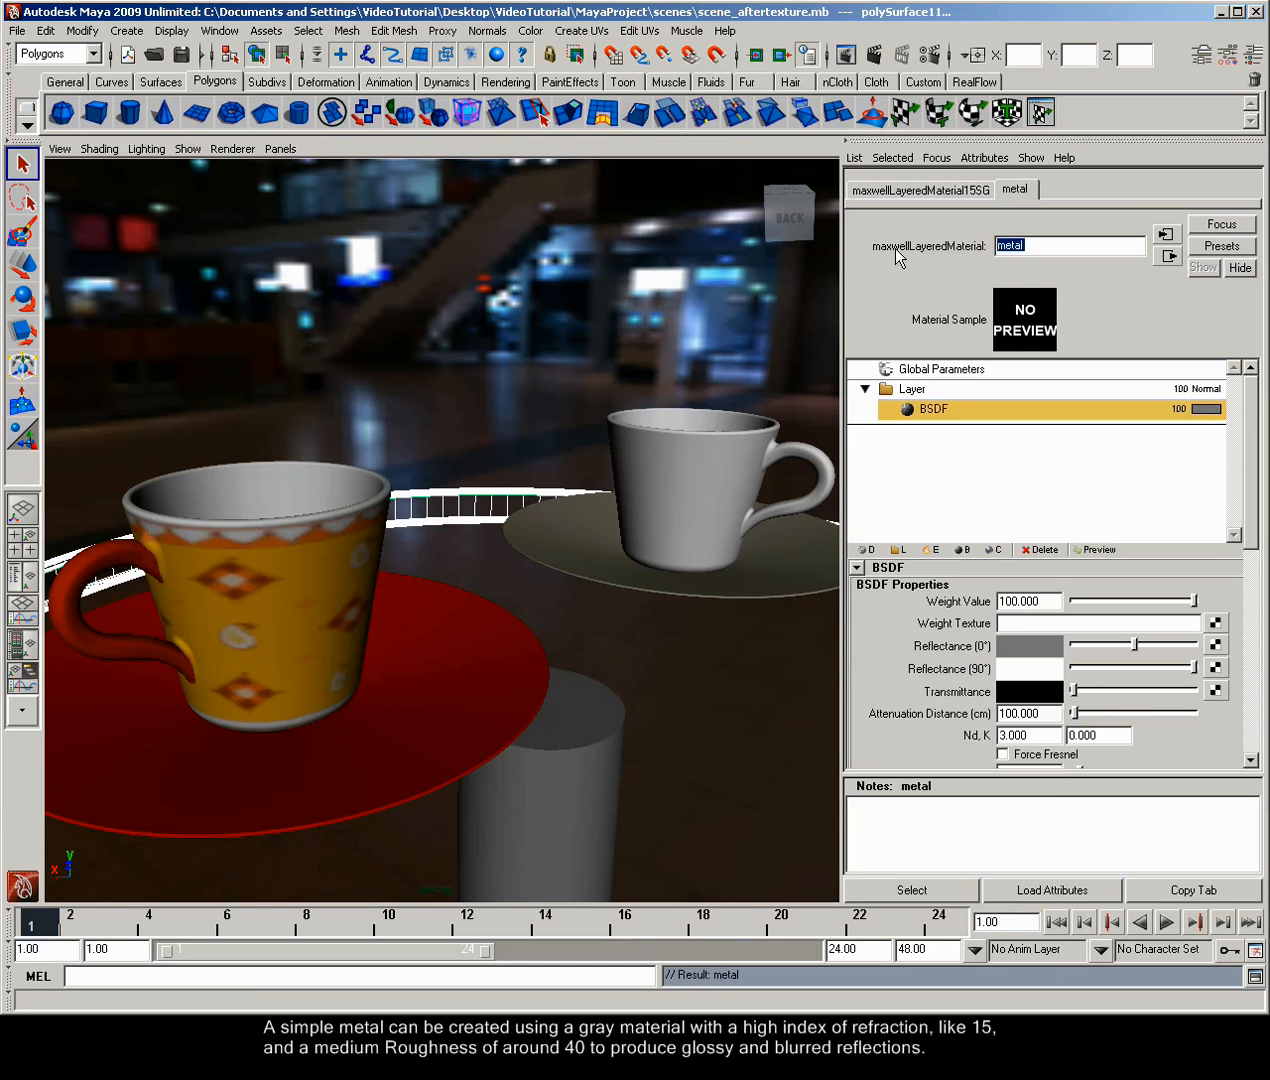
# - Set the metal BSDF's Nd to 15 and enable Force Fresnel
pyautogui.doubleClick(1030, 735)
pyautogui.write('15')
pyautogui.click(1003, 754)
# - Set the metal BSDF's Roughness Value to 40 and update the material preview
pyautogui.moveTo(1251, 465); pyautogui.dragTo(1231, 639)
pyautogui.doubleClick(1030, 600)
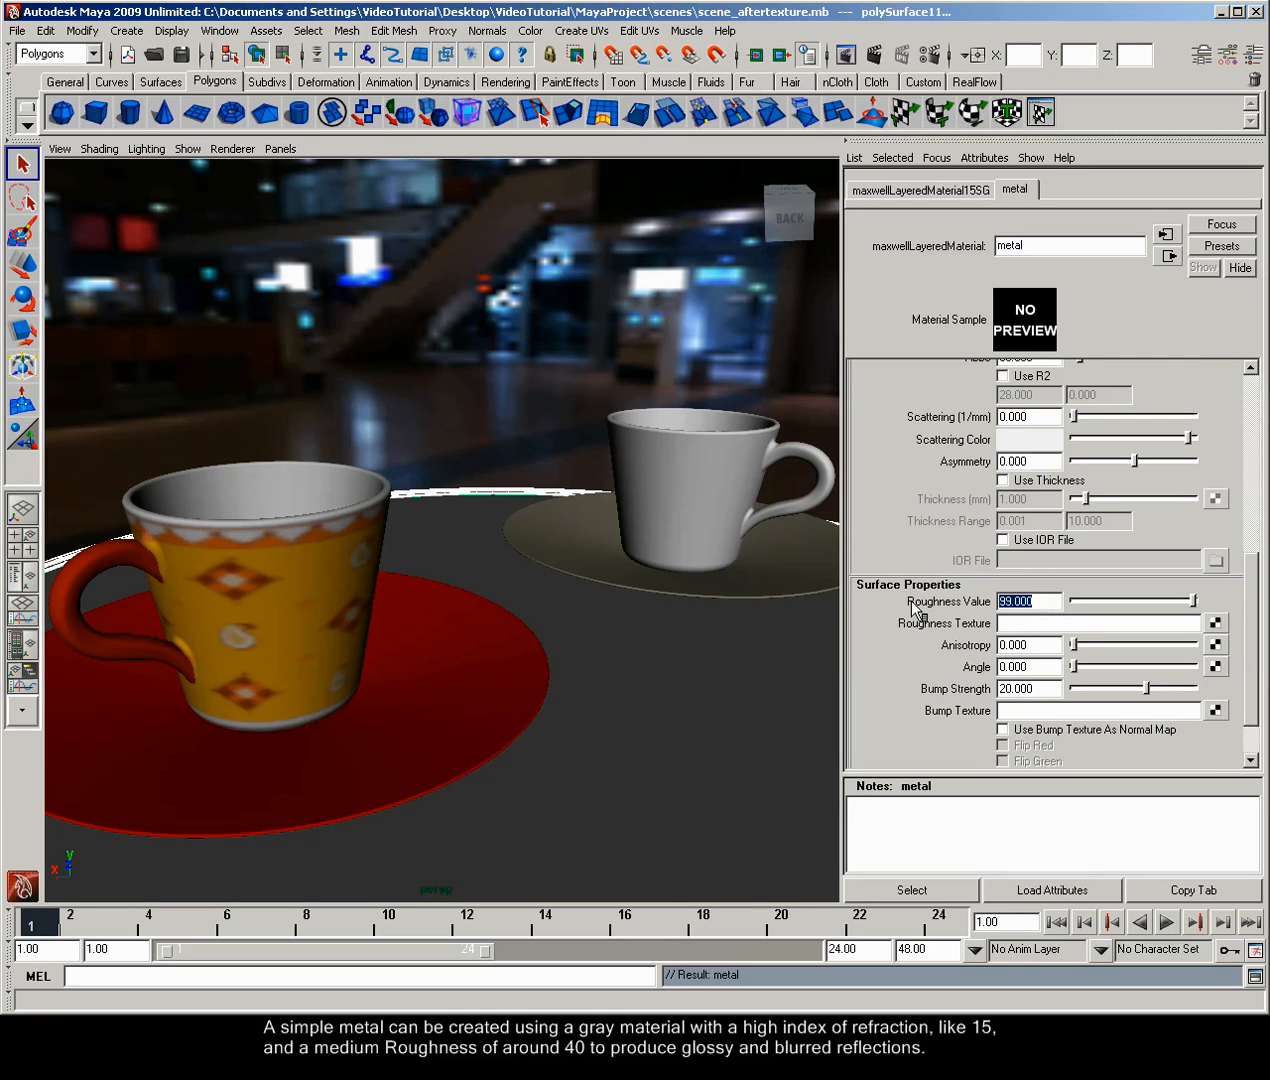
pyautogui.write('40')
pyautogui.press('Return')
pyautogui.moveTo(1252, 698); pyautogui.dragTo(1257, 491)
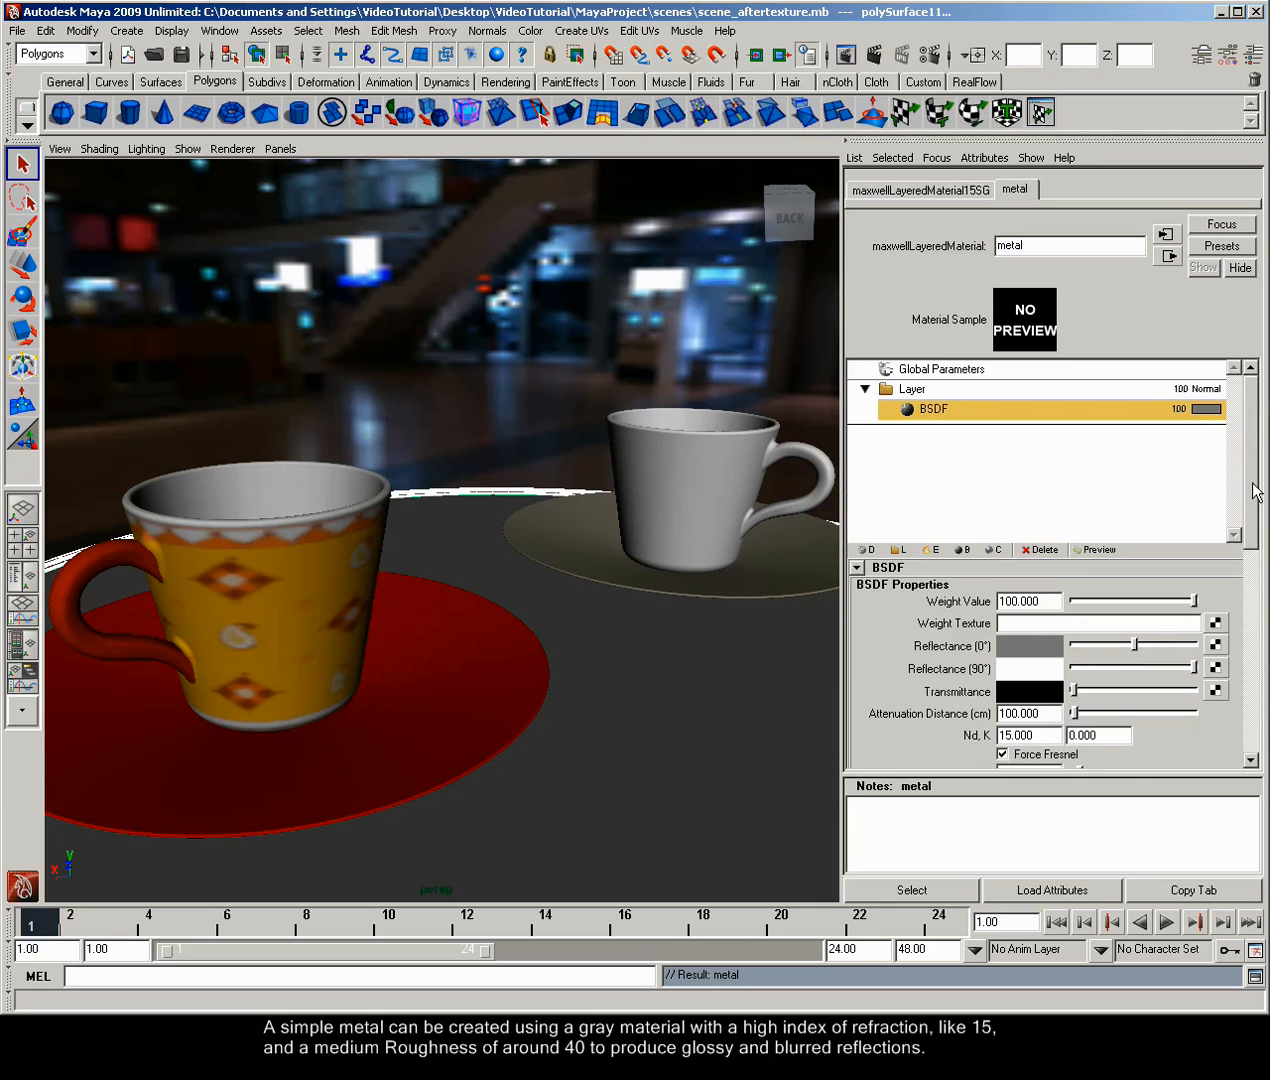
pyautogui.click(1104, 551)
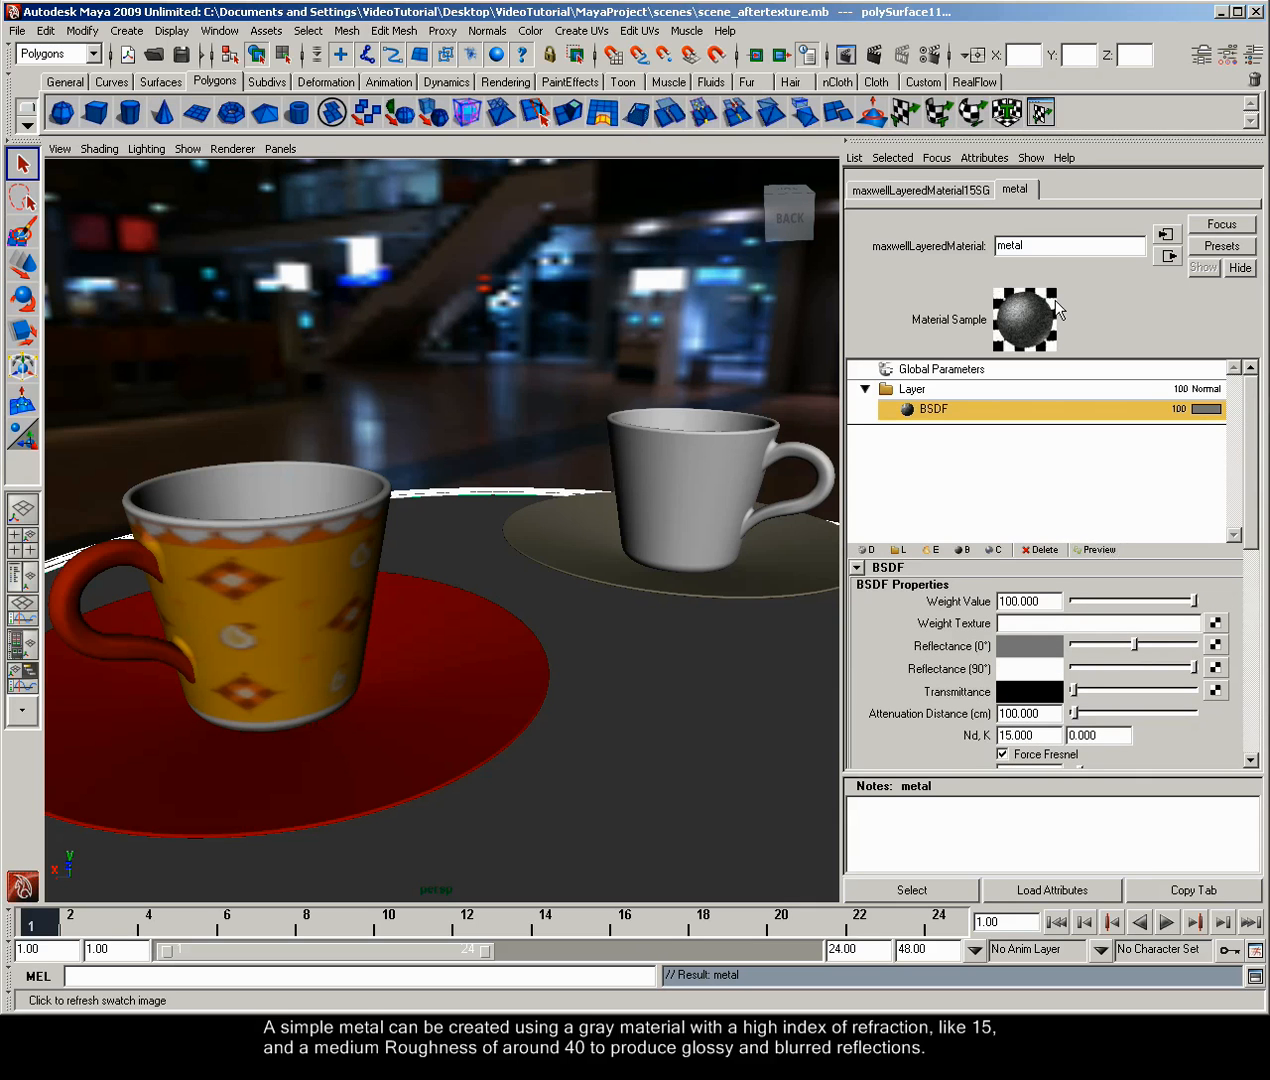
# - Render the scene with the metal table in Maxwell Render, stop it early and close the Render View
pyautogui.click(872, 55)
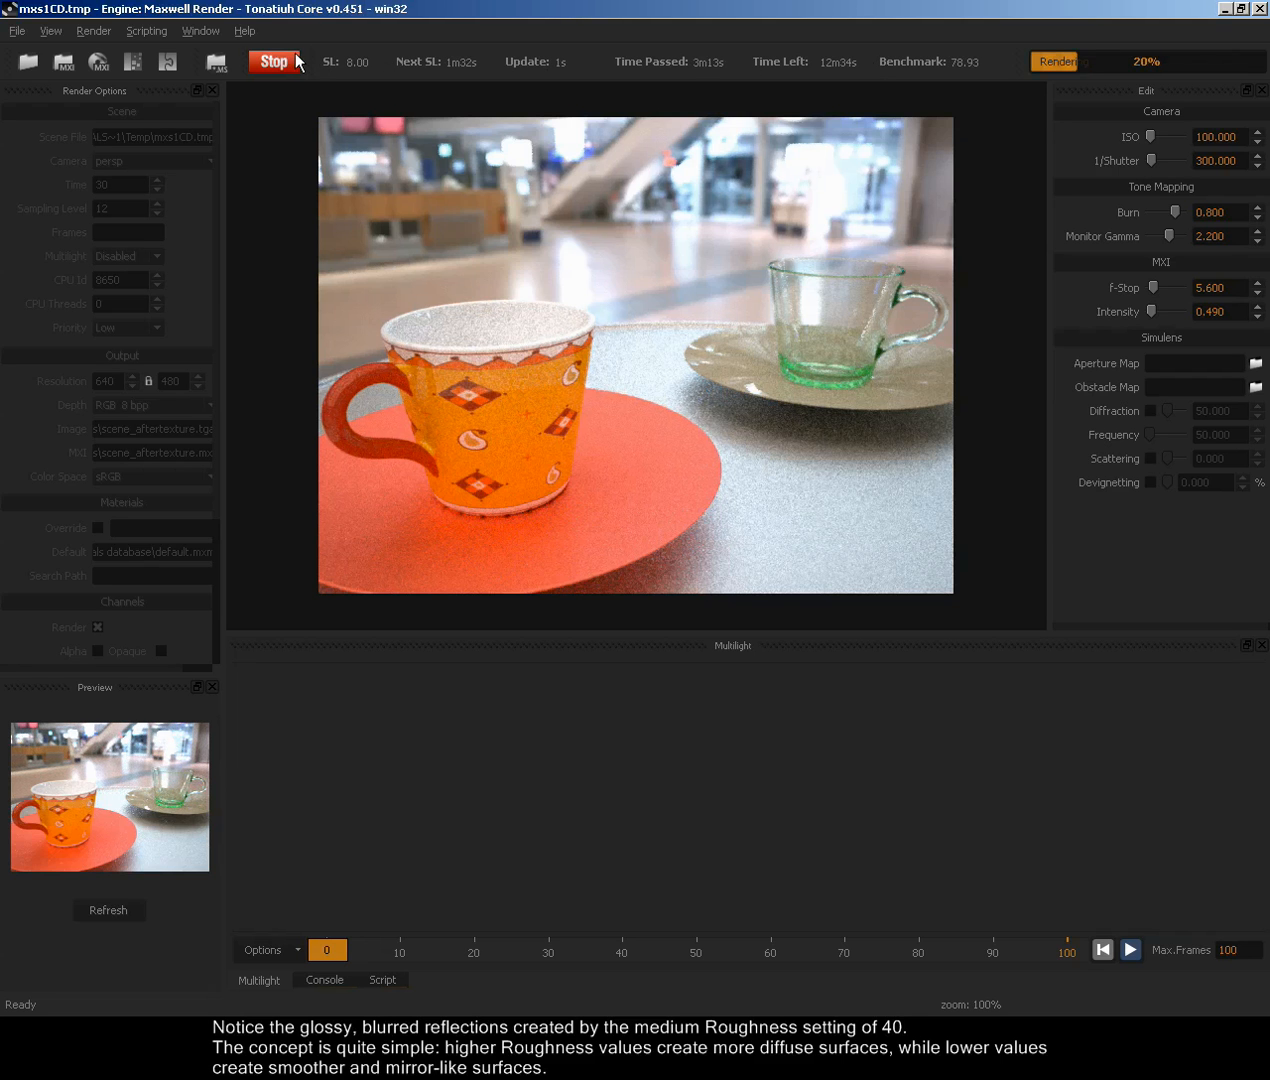
pyautogui.click(296, 60)
pyautogui.click(1260, 9)
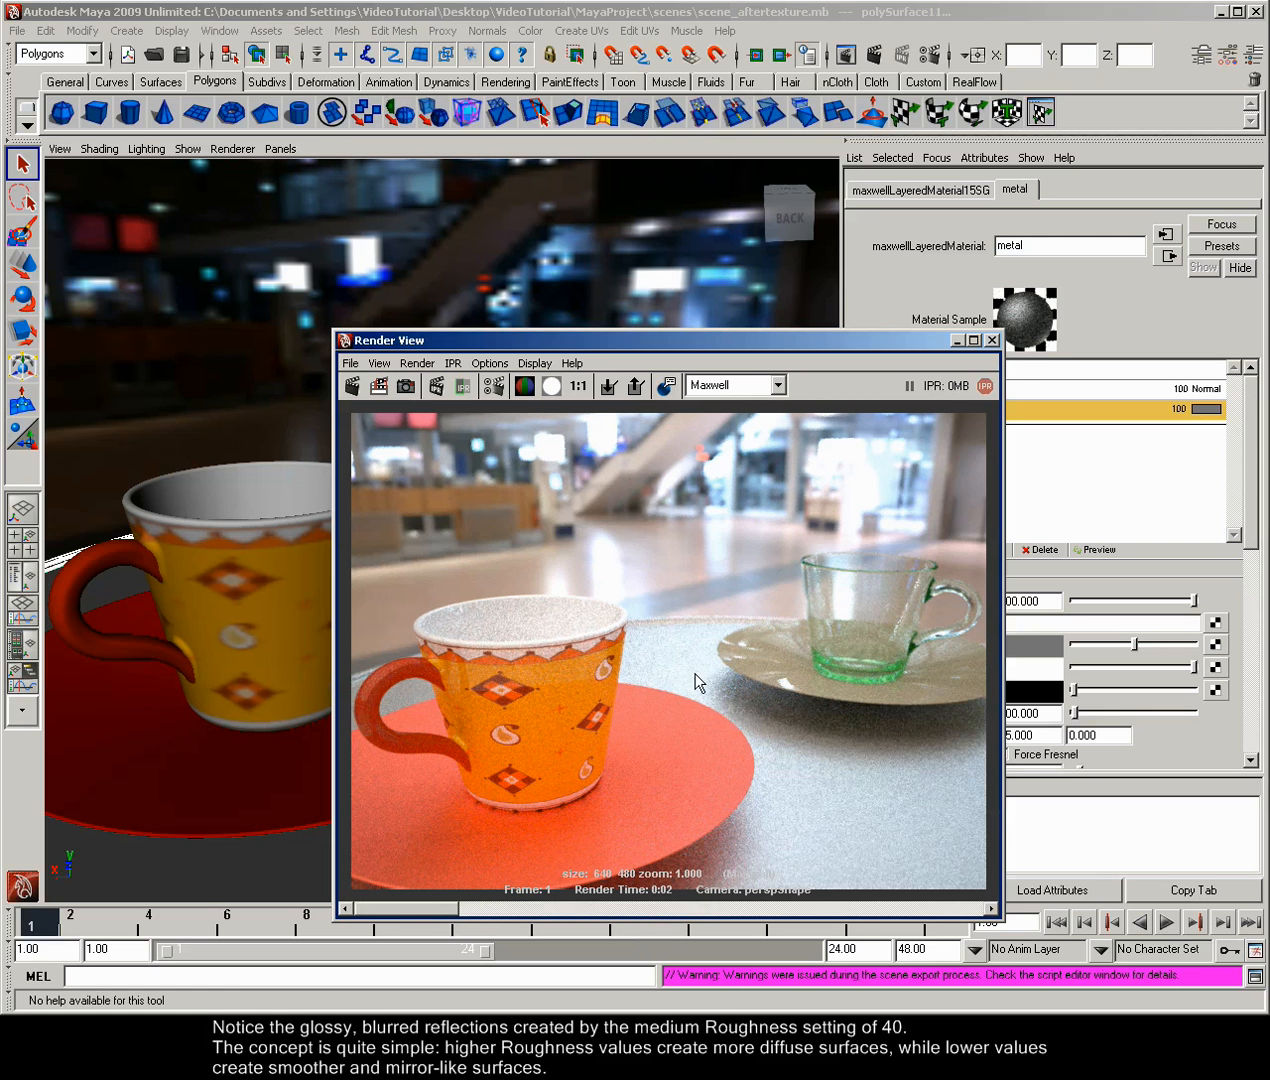
pyautogui.click(992, 340)
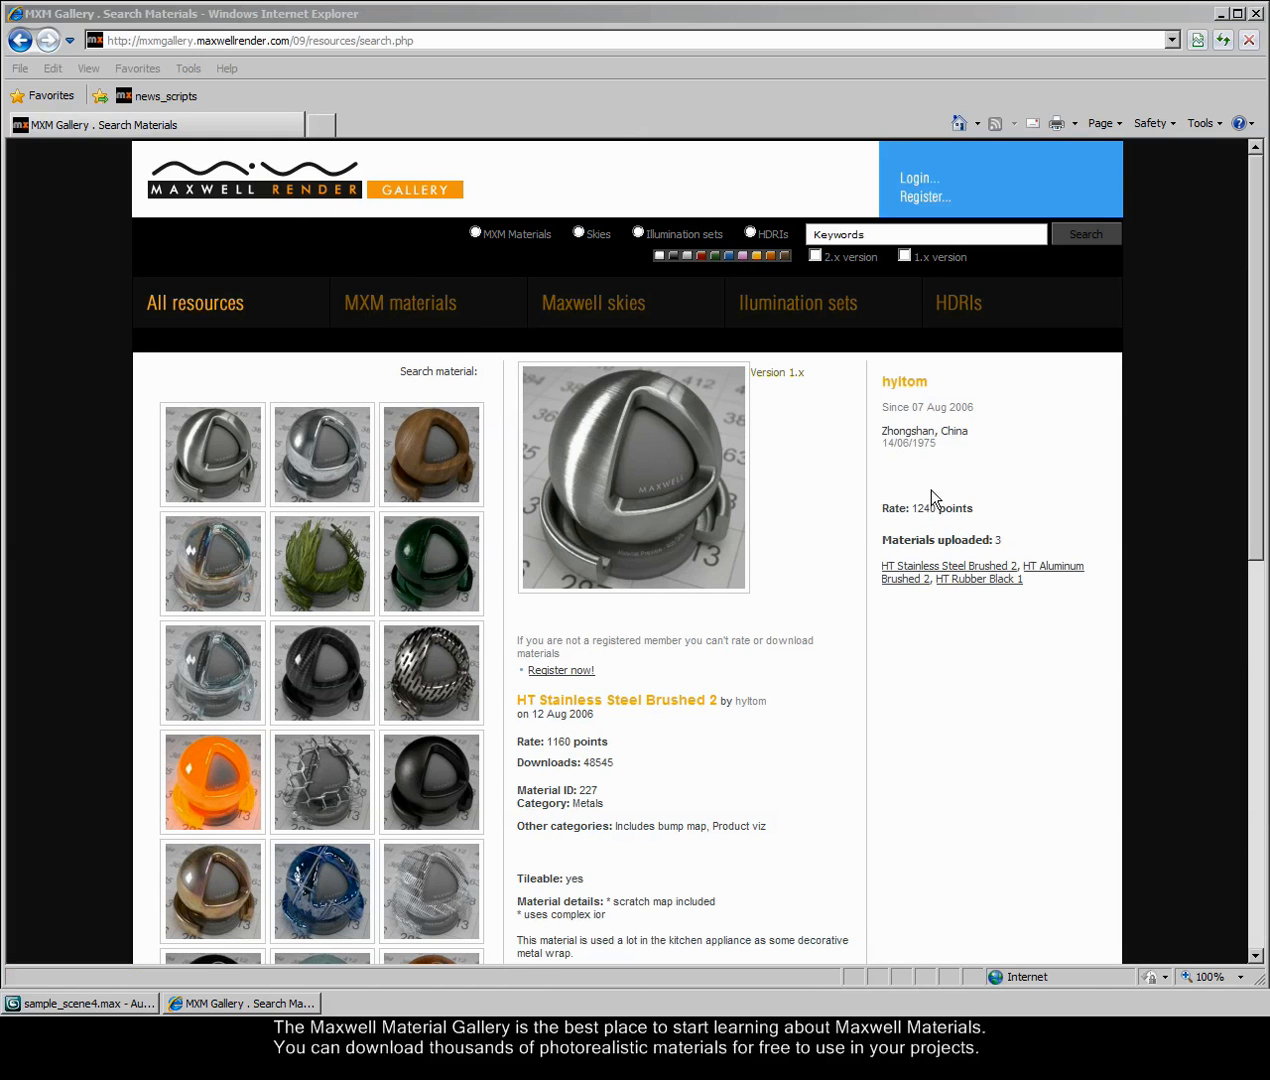
# - Switch to the MXM Gallery website in the browser and log in with the account's user name and password
pyautogui.moveTo(1257, 457); pyautogui.dragTo(1257, 762)
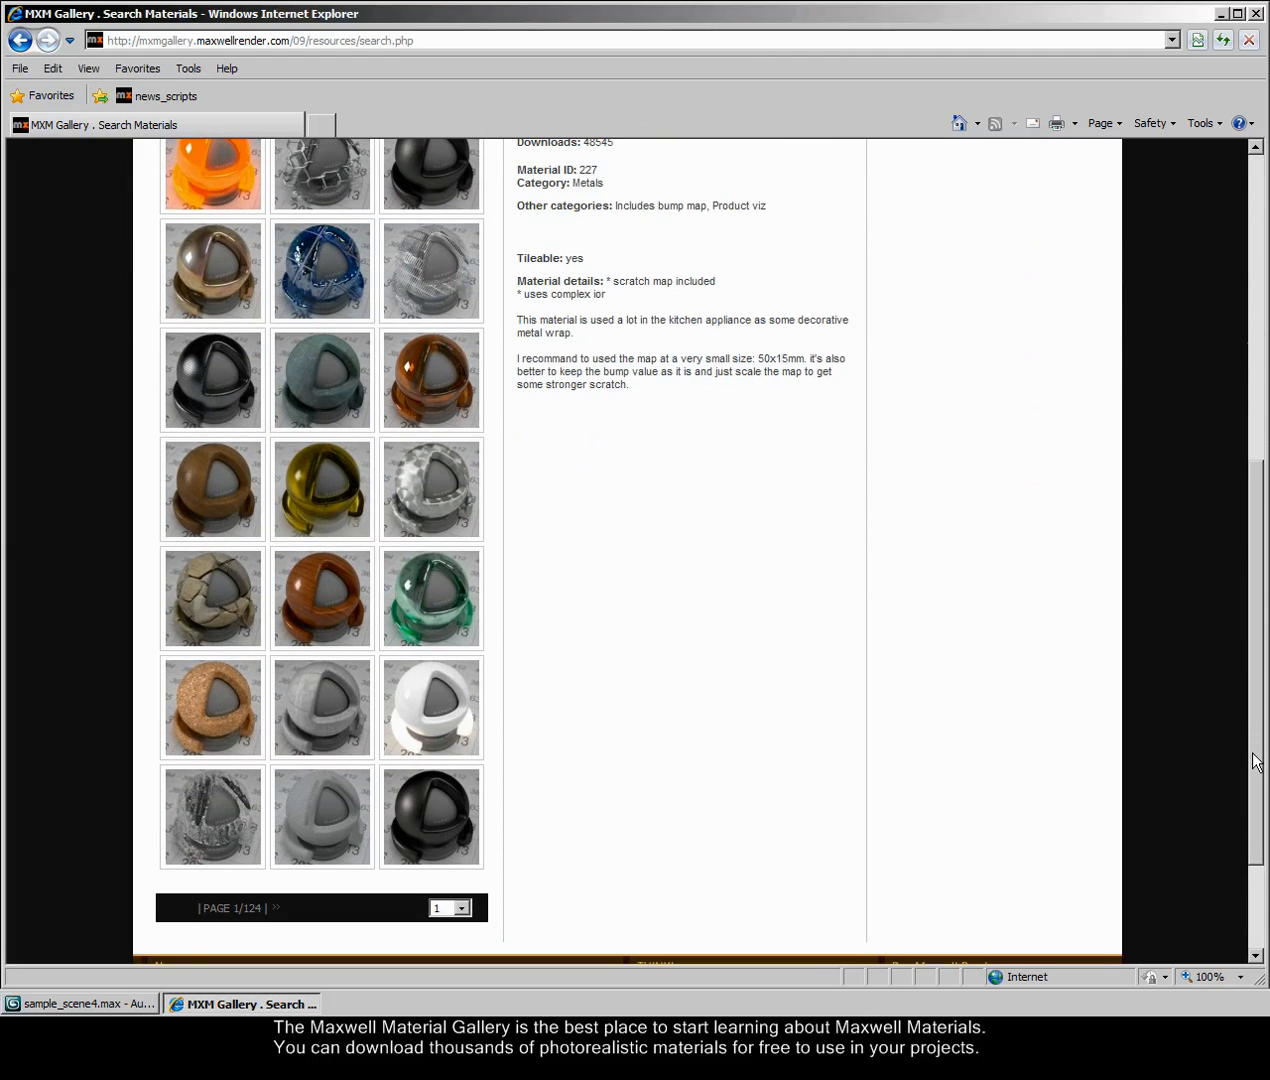
pyautogui.moveTo(1257, 660); pyautogui.dragTo(1257, 317)
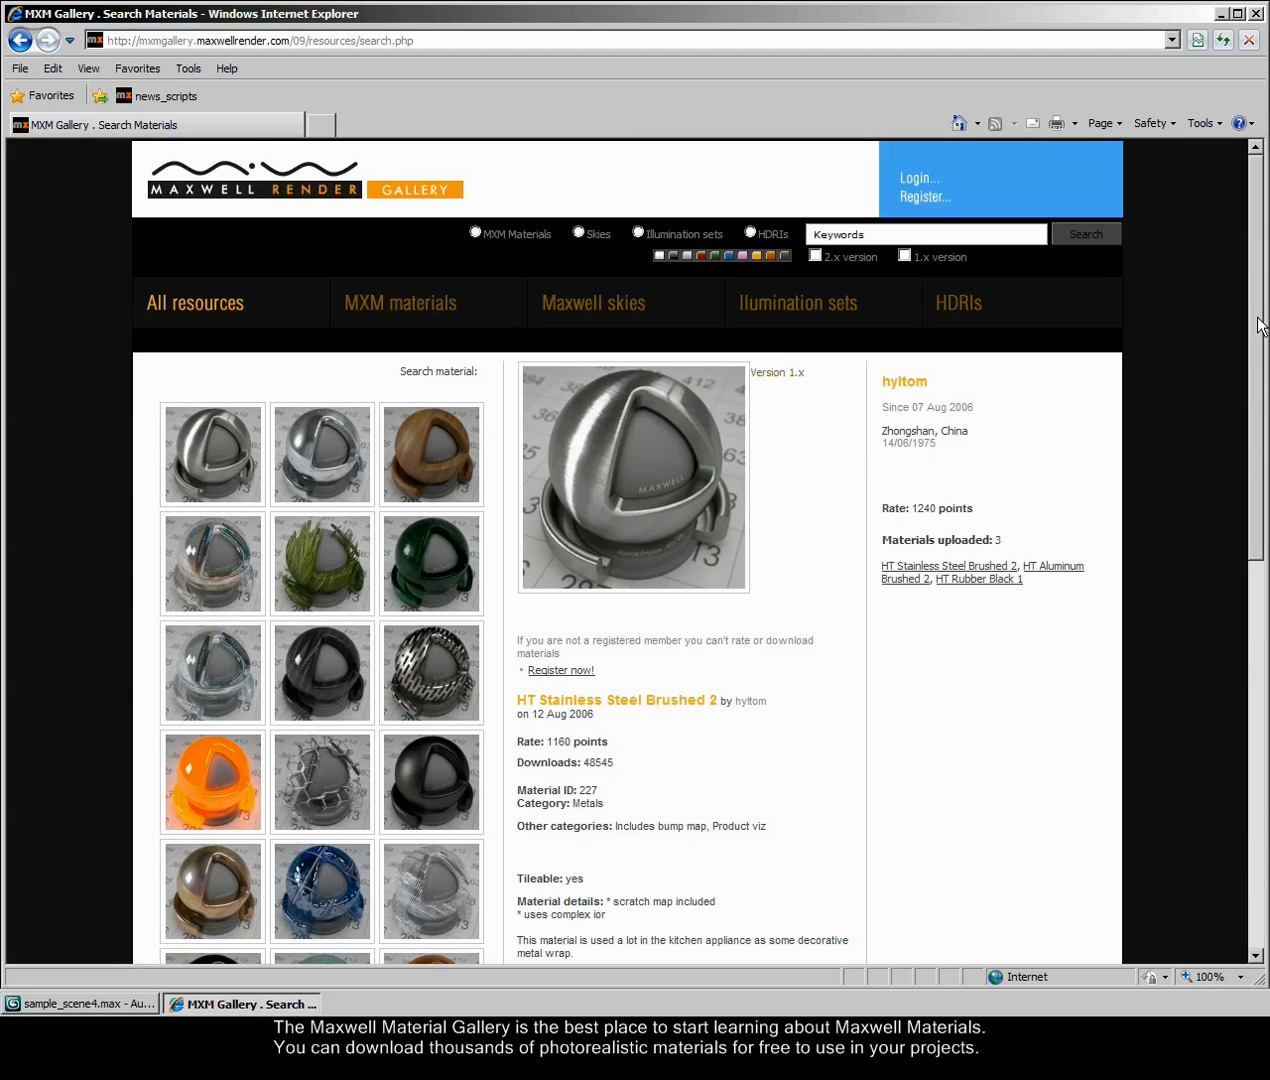
pyautogui.click(911, 177)
pyautogui.click(517, 490)
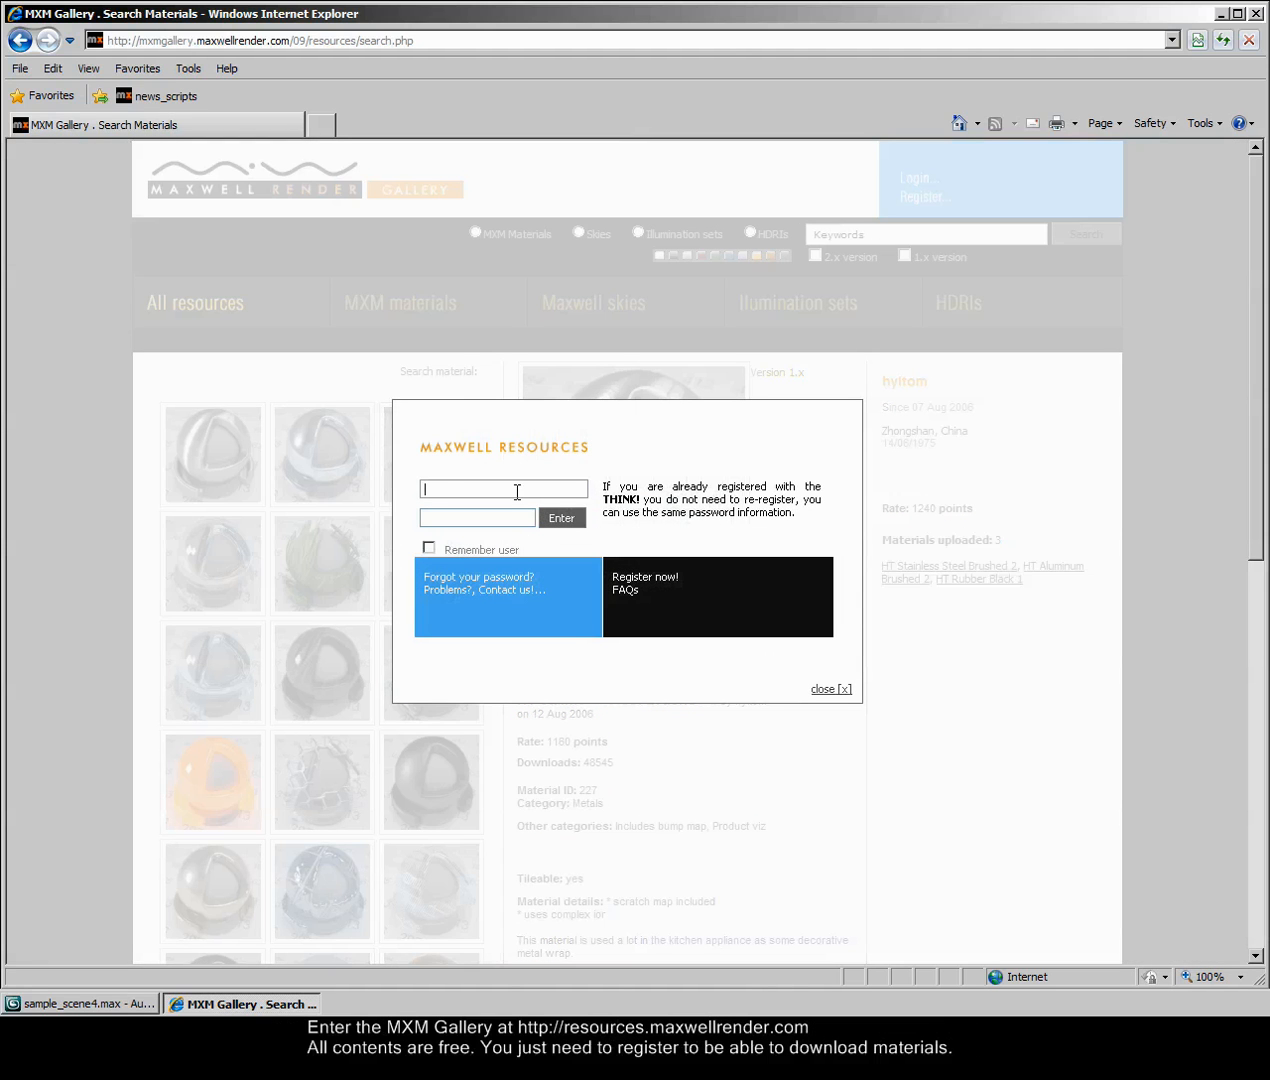
pyautogui.write('tom_nextlimit')
pyautogui.click(564, 519)
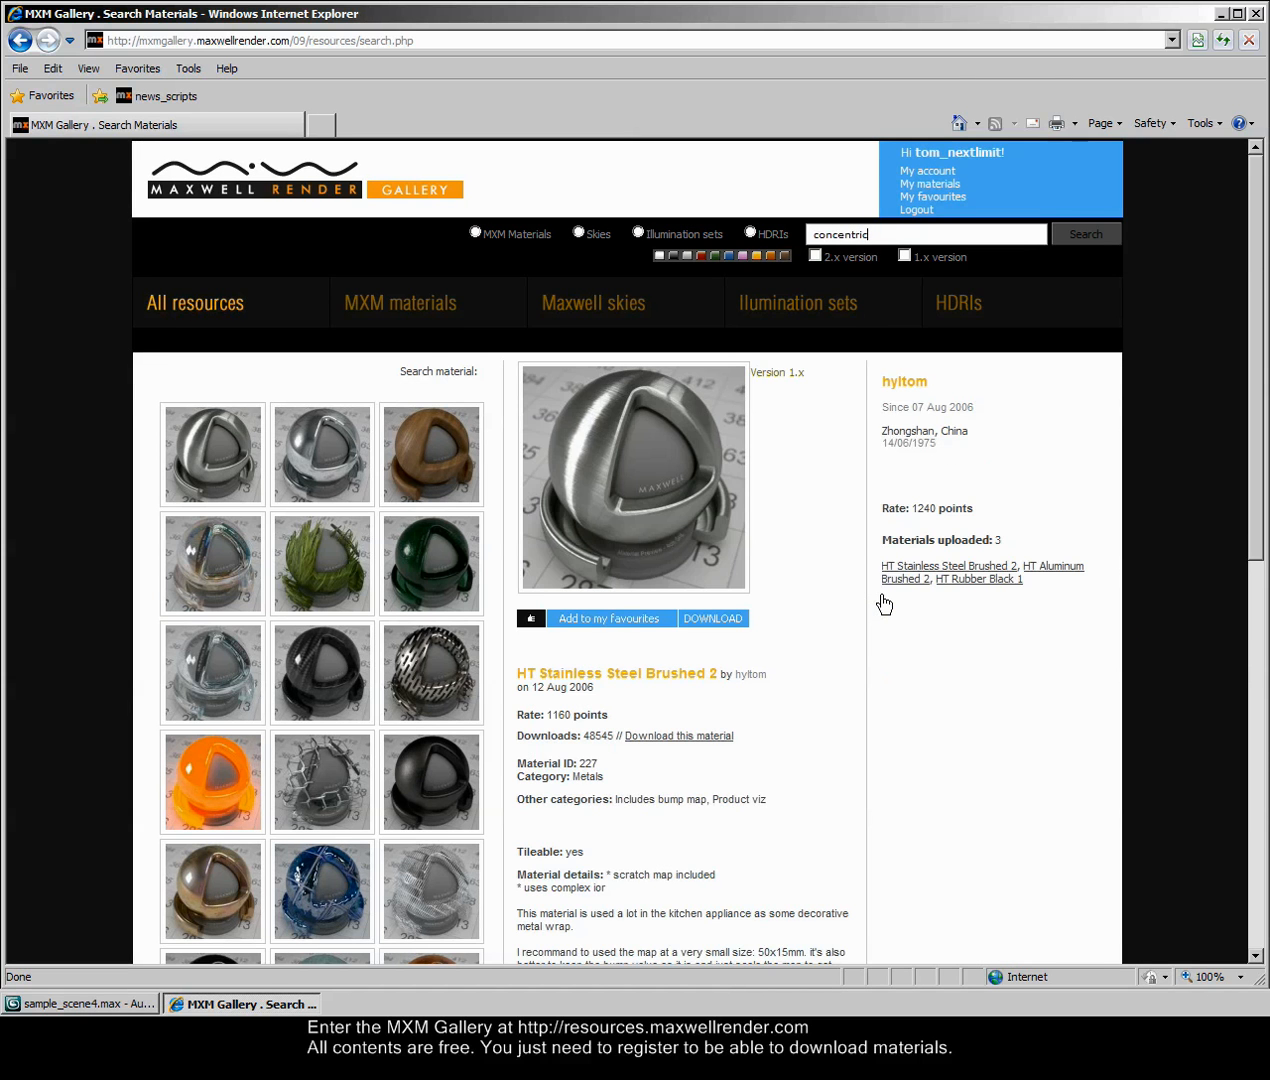
# - Search the gallery for "concentric", open the concentric sheetmetal material and start its download
pyautogui.scroll(-5, 802, 618)
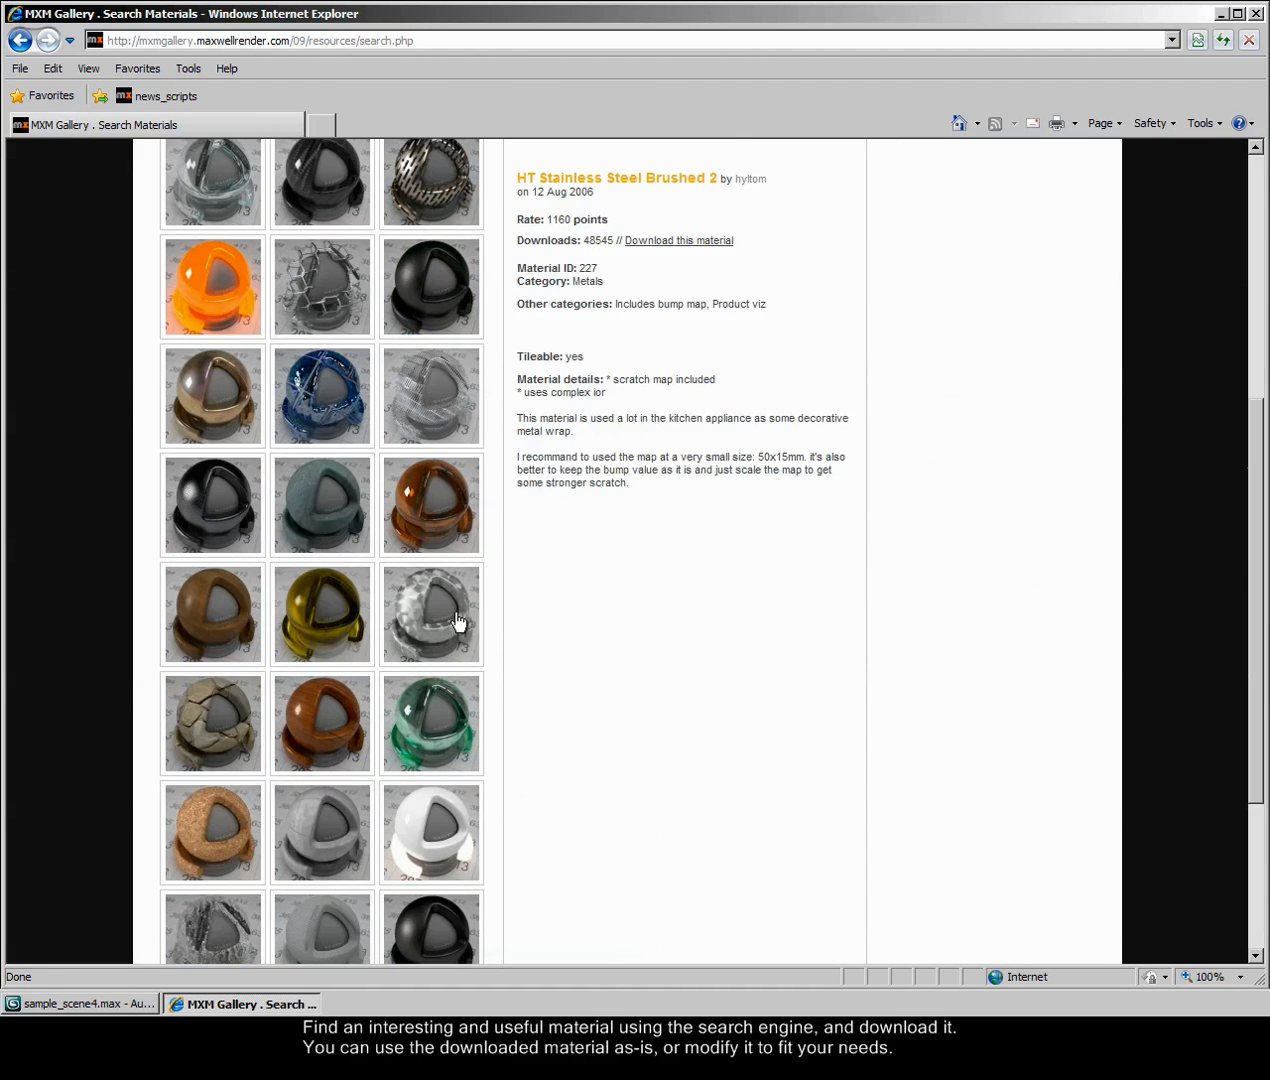
pyautogui.click(457, 620)
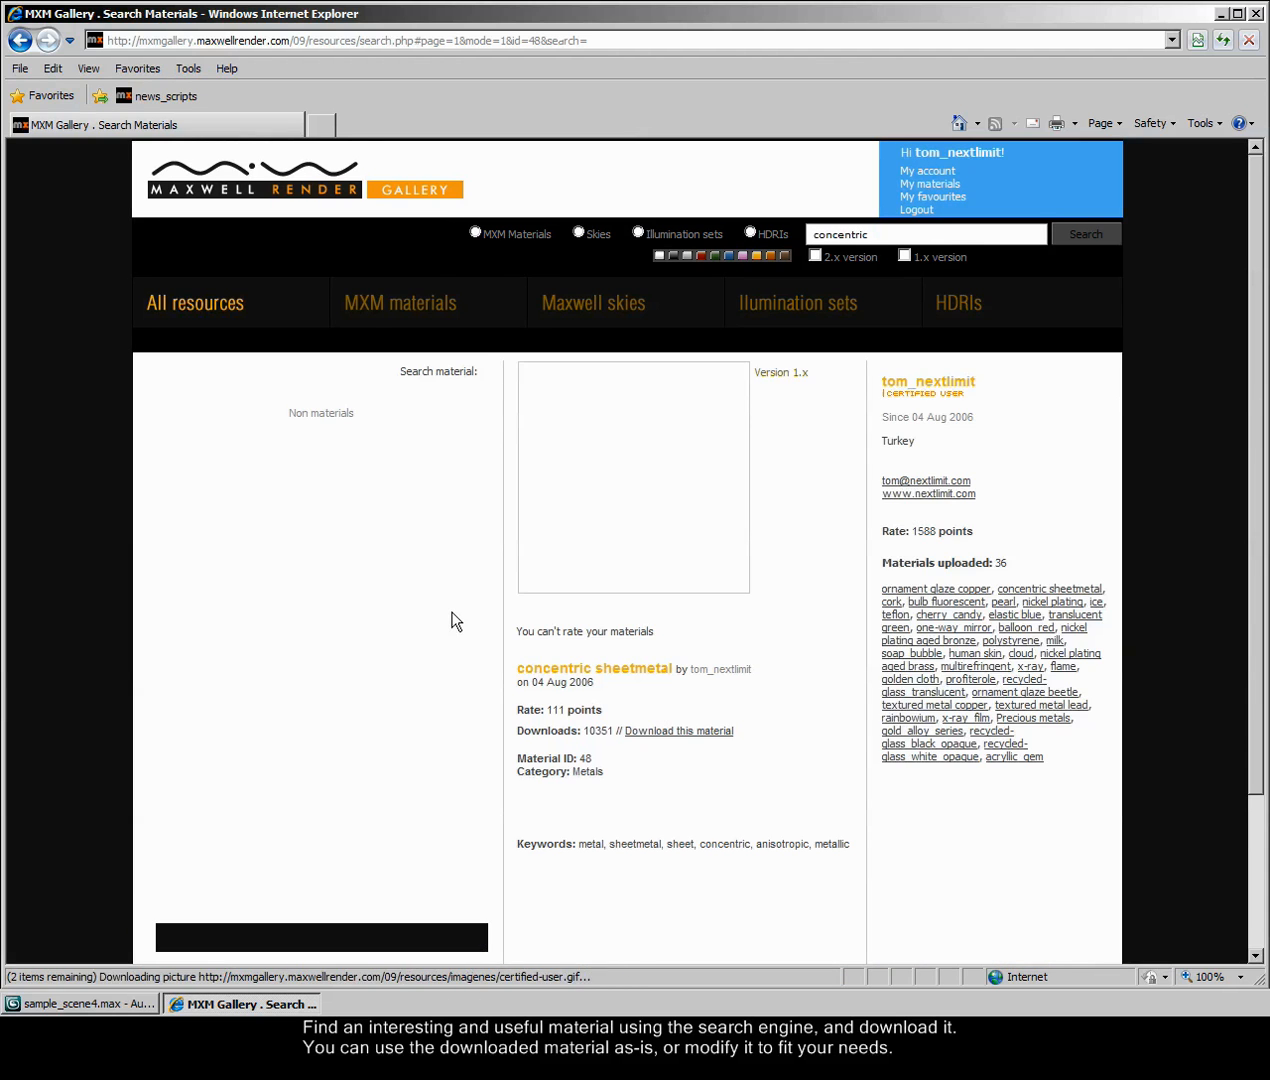
pyautogui.click(717, 734)
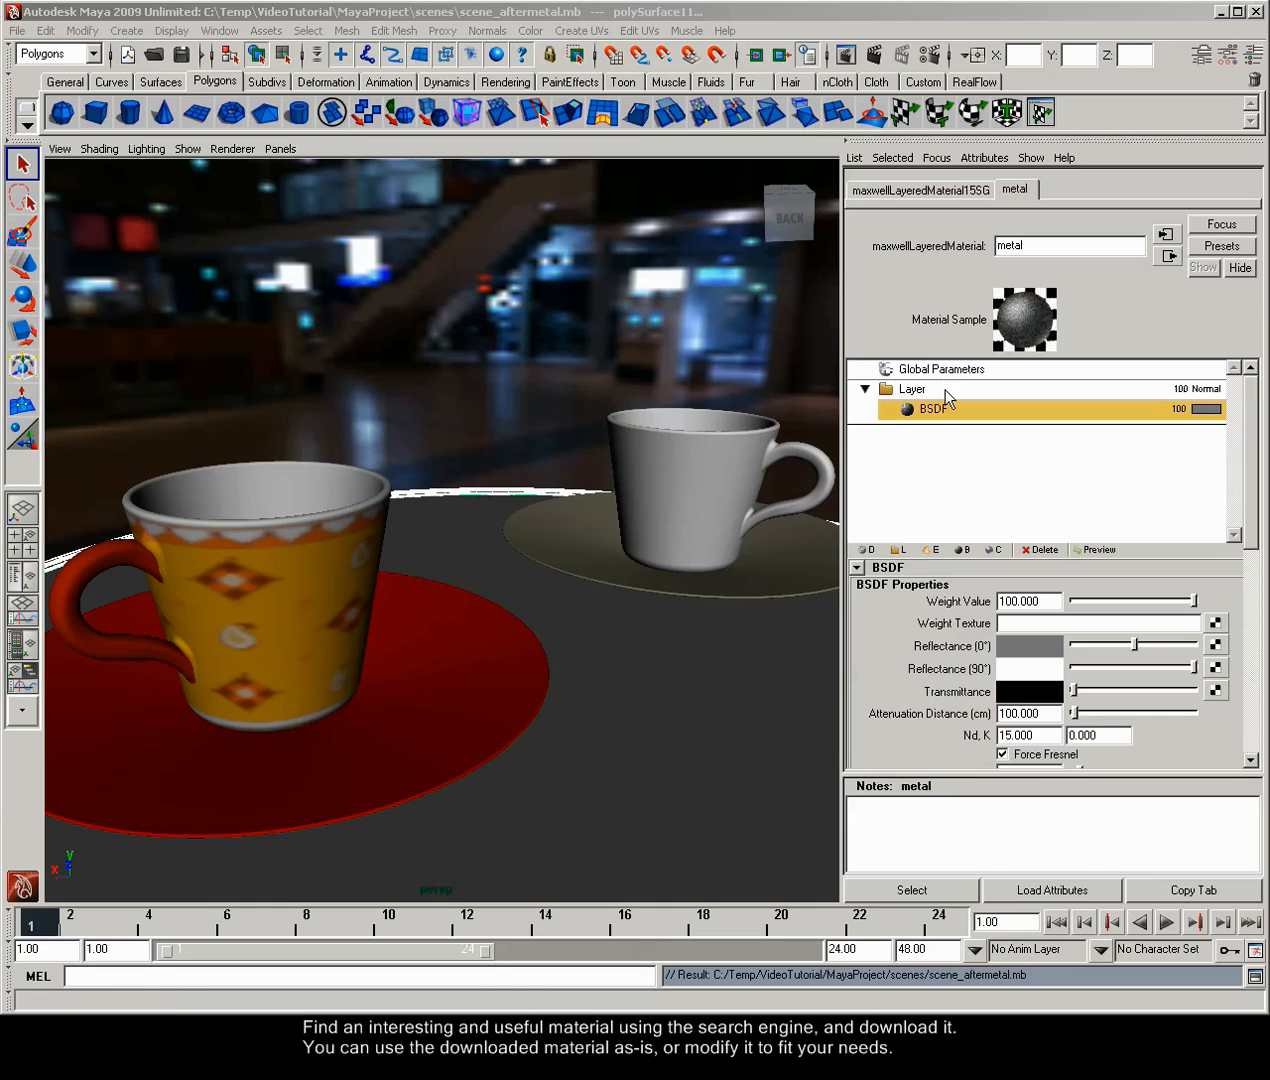
# - Switch to Maya, open the MXM Gallery search from the metal material's Global Parameters and search for "concentric"
pyautogui.click(944, 374)
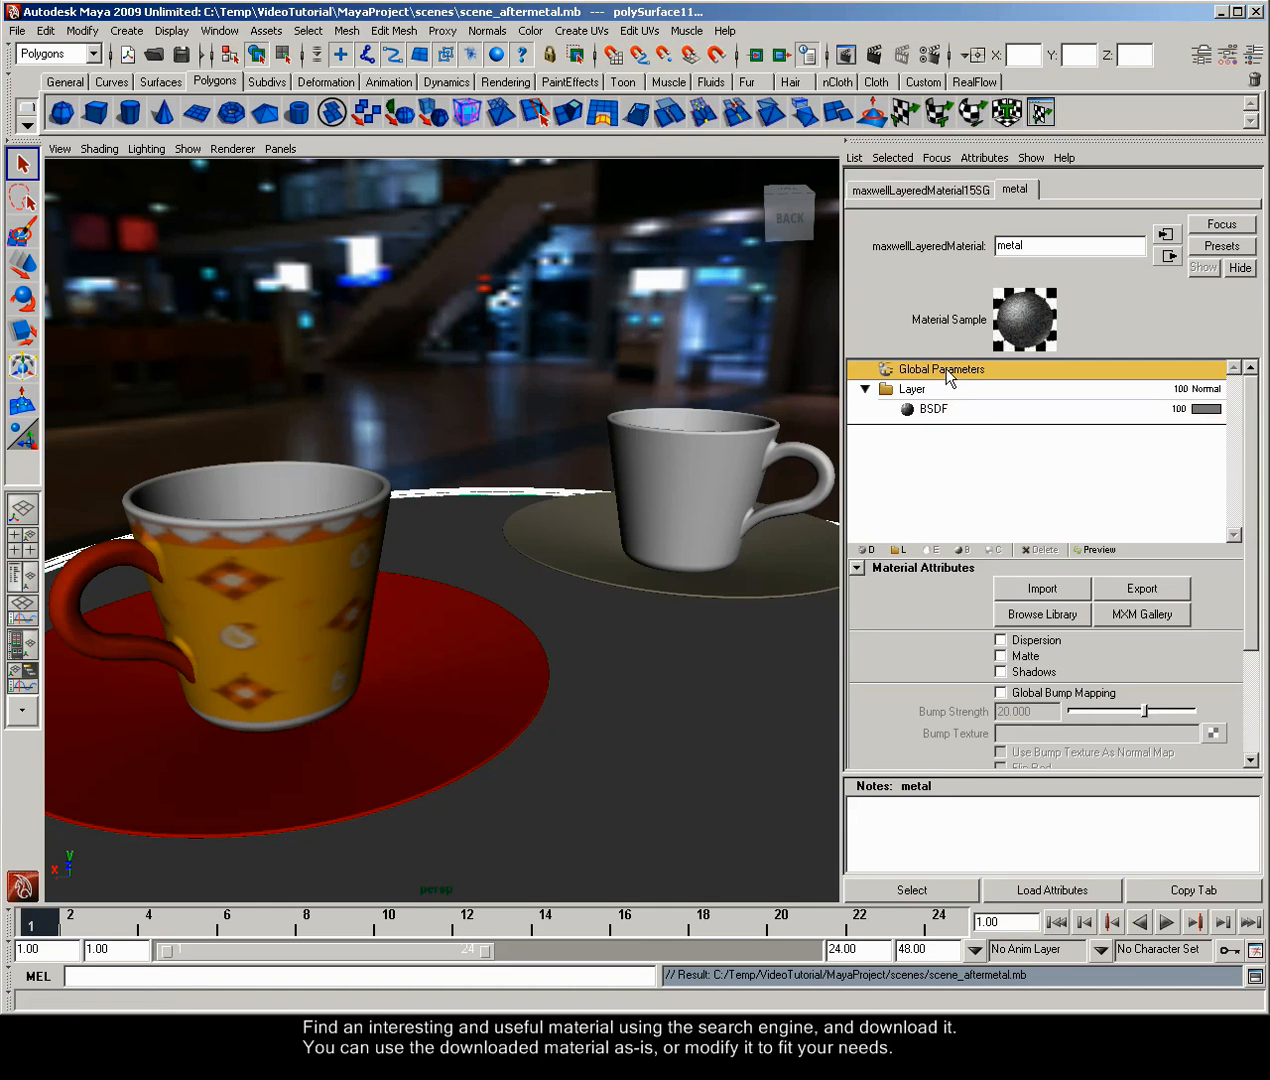
pyautogui.click(1120, 617)
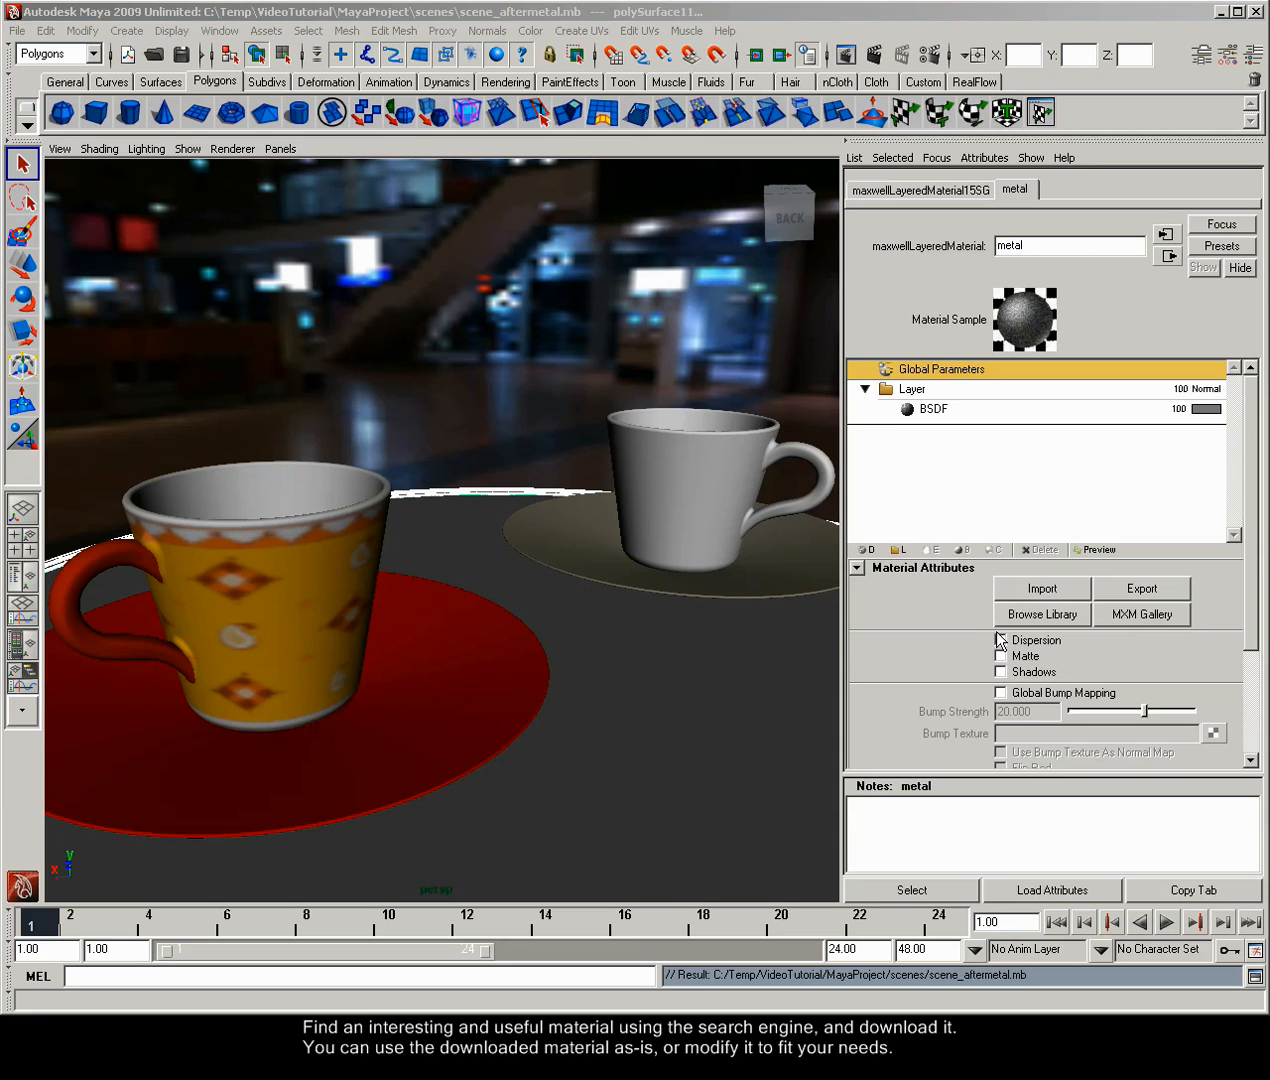
pyautogui.moveTo(955, 273); pyautogui.dragTo(822, 290)
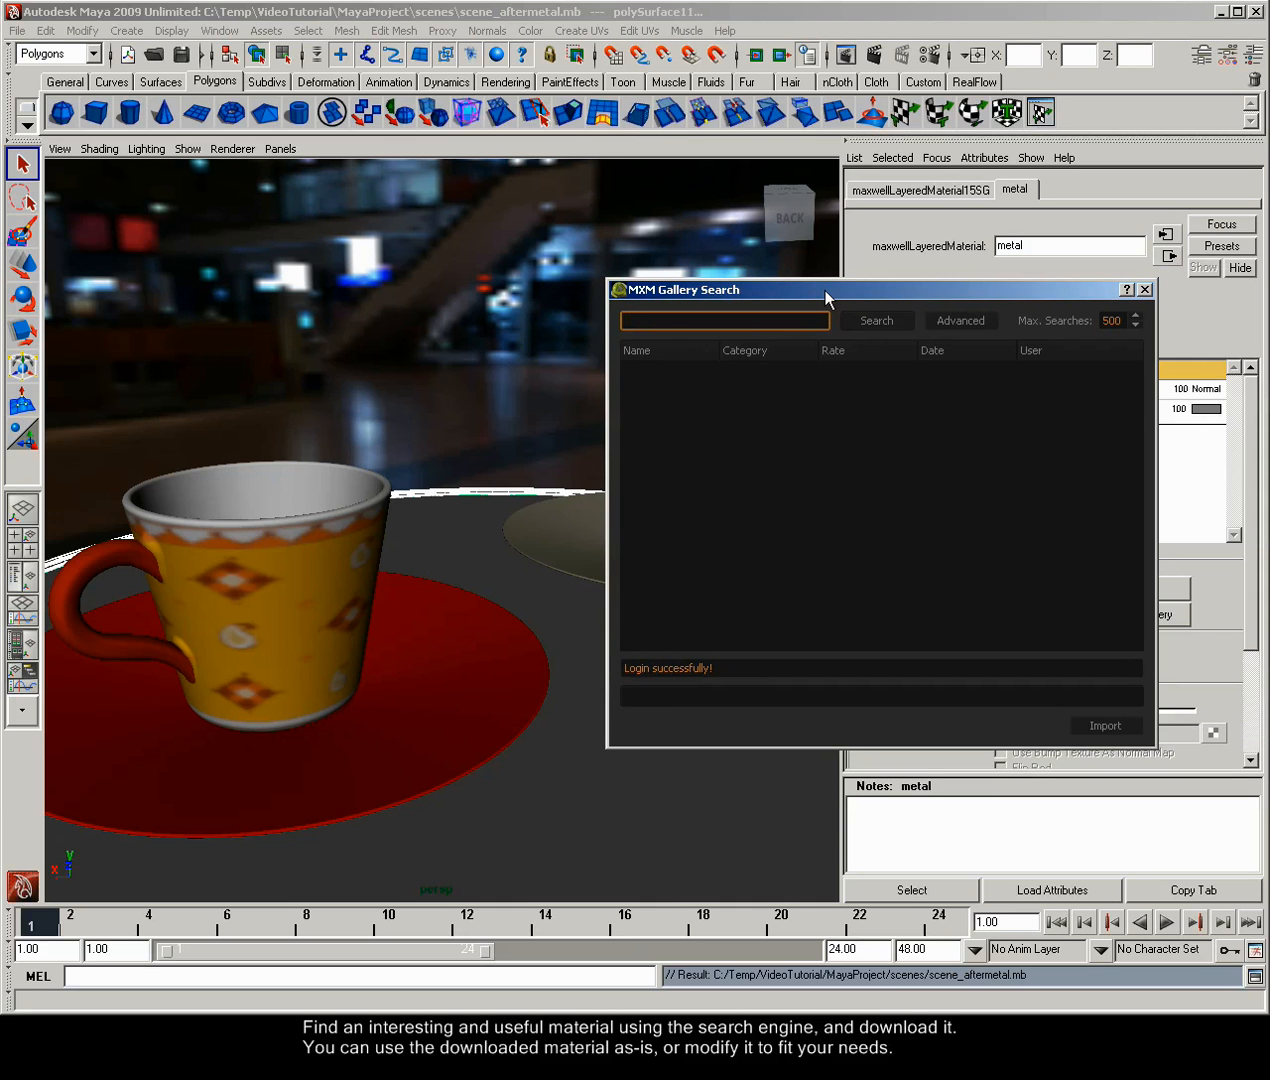
pyautogui.write('concentric')
pyautogui.click(866, 317)
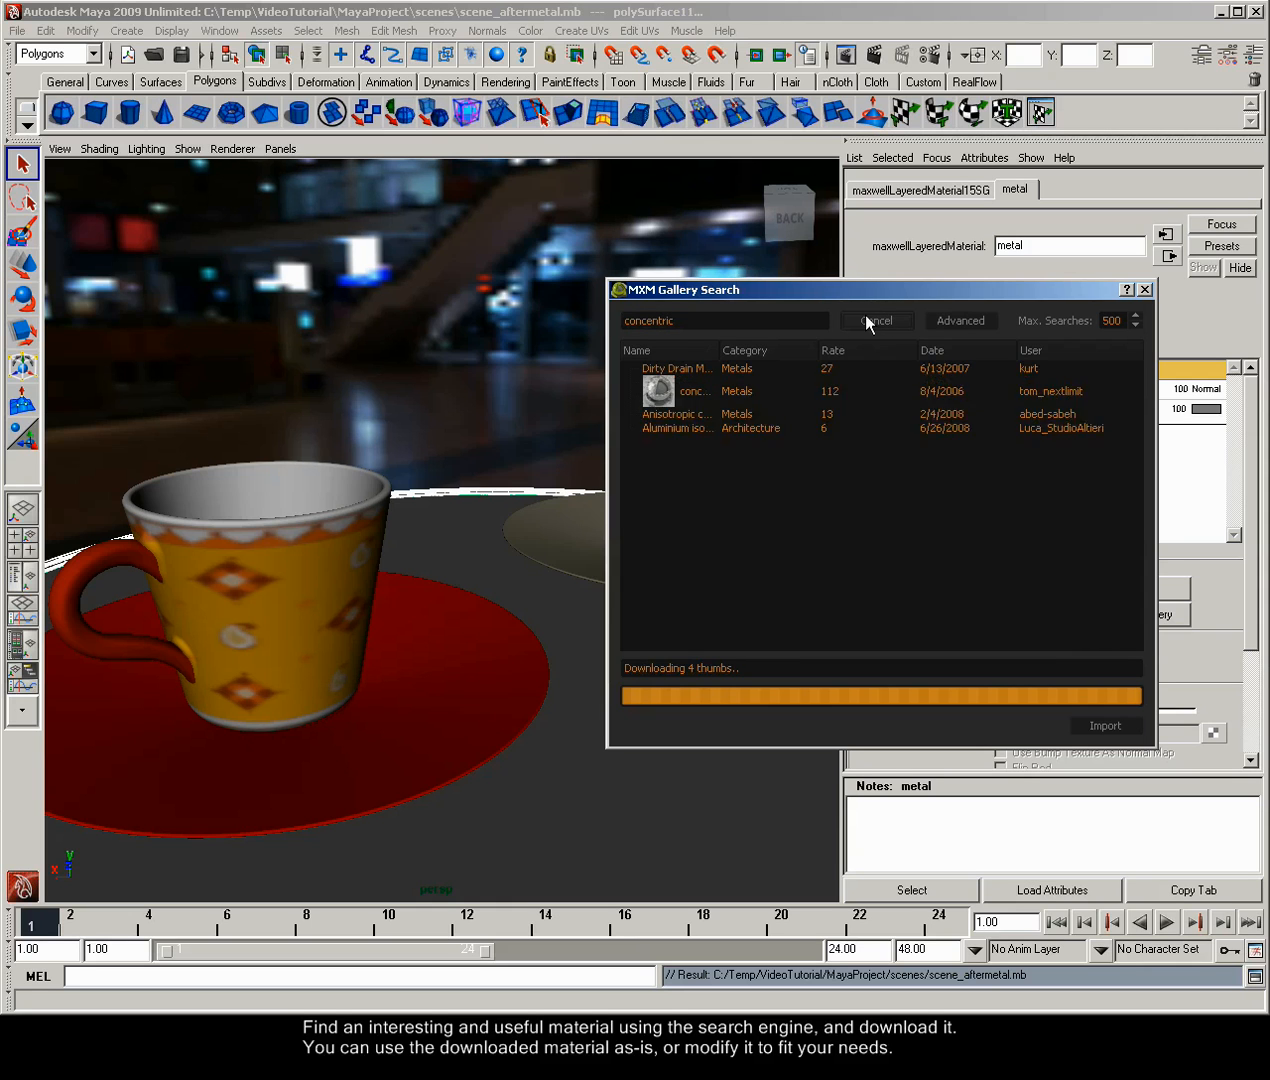
# - Import the concentric sheetmetal material into the metal material and inspect its Noname BSDF's surface properties
pyautogui.moveTo(716, 352); pyautogui.dragTo(833, 352)
pyautogui.click(755, 408)
pyautogui.click(1108, 726)
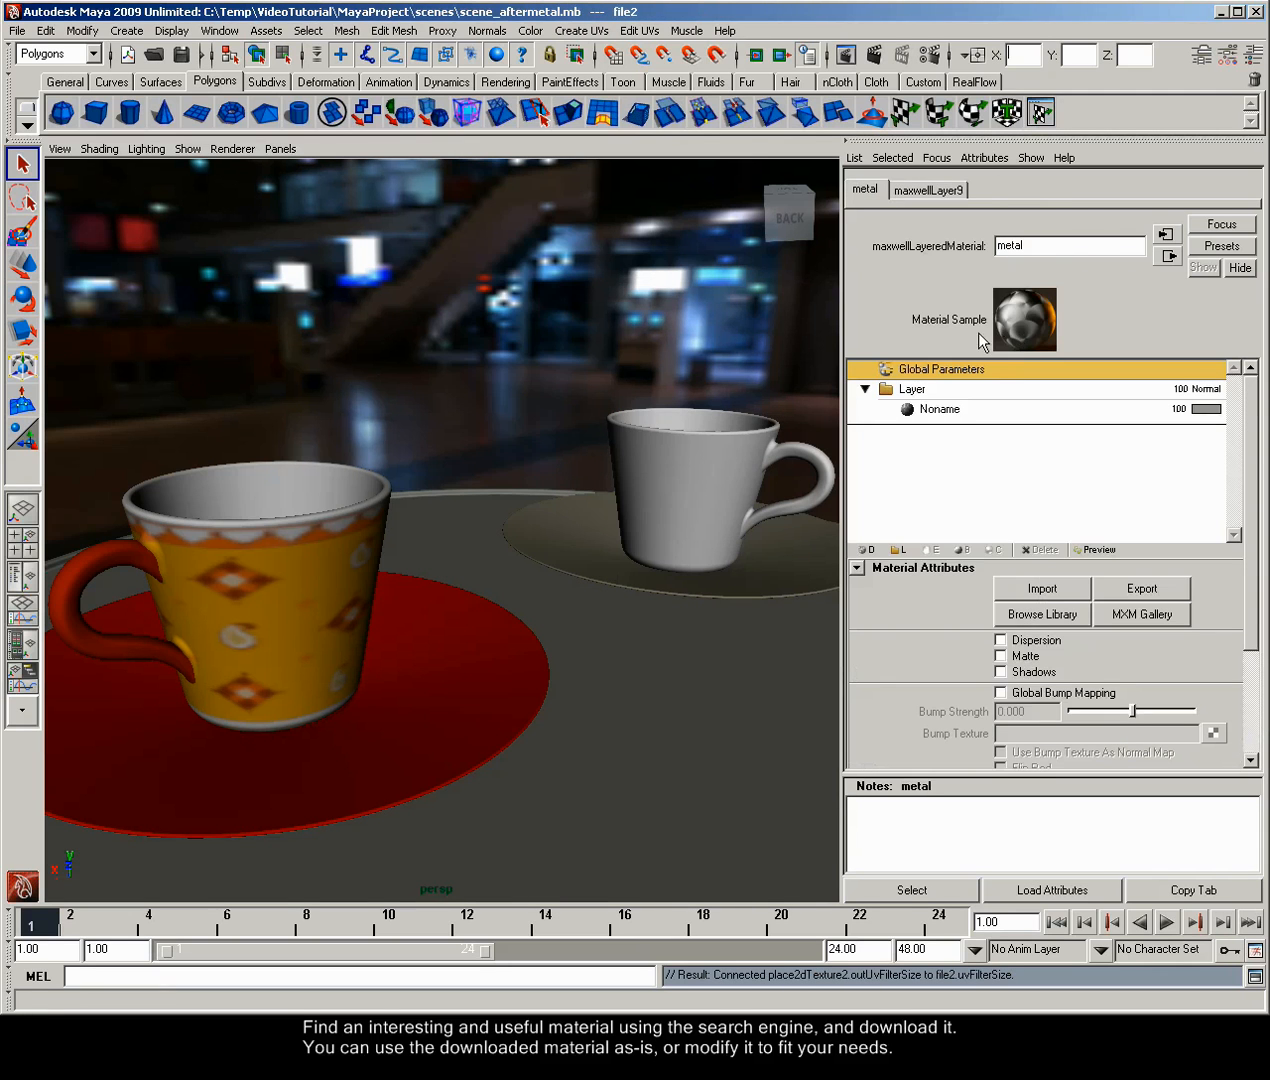
pyautogui.click(926, 409)
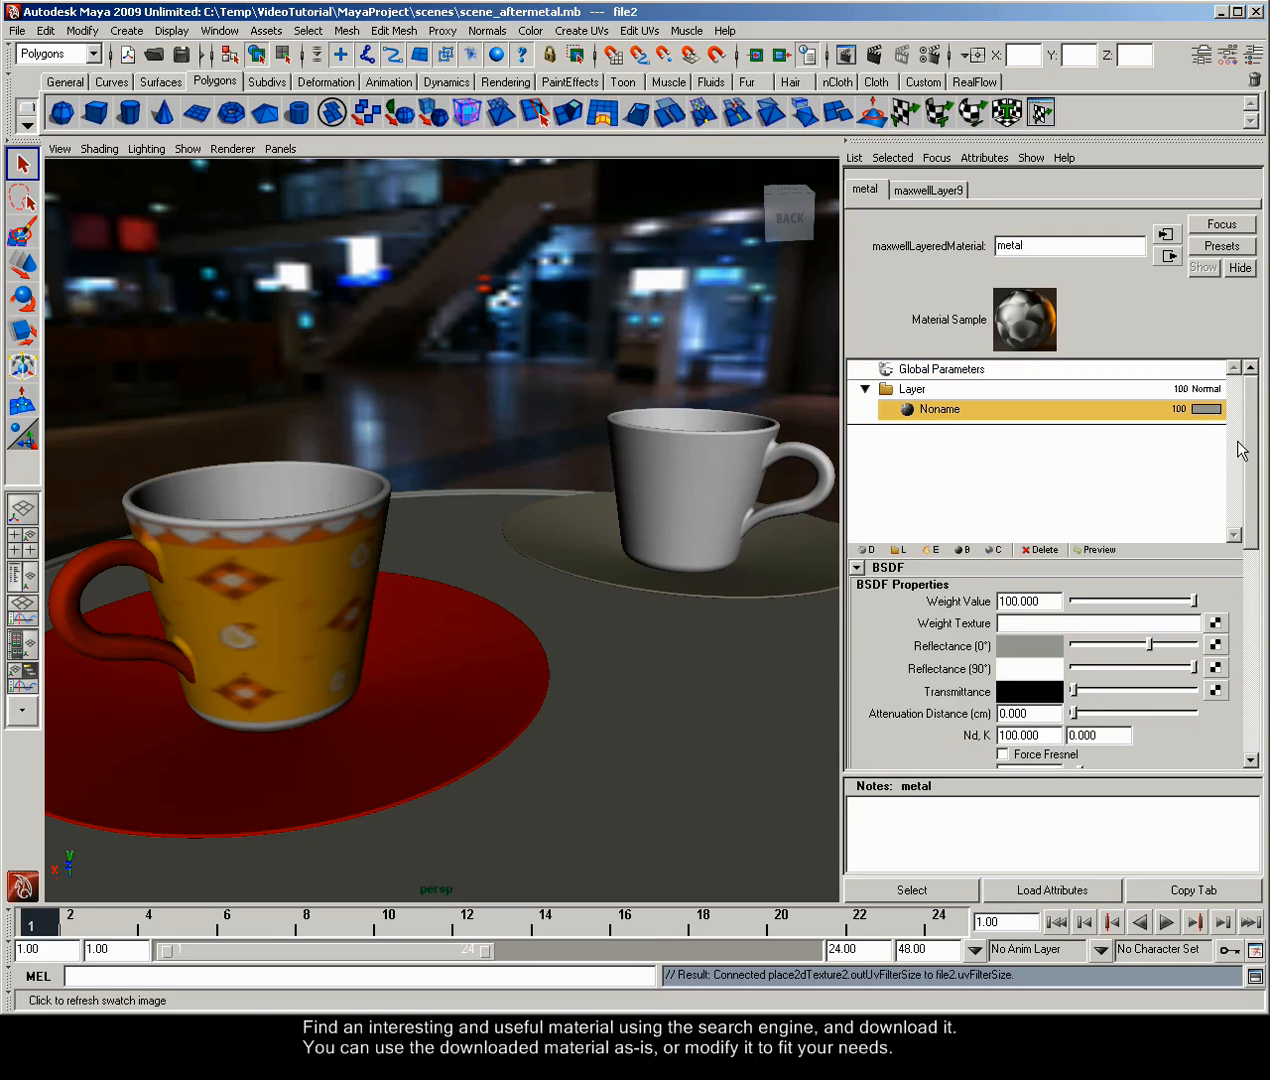
pyautogui.moveTo(1249, 470); pyautogui.dragTo(1246, 662)
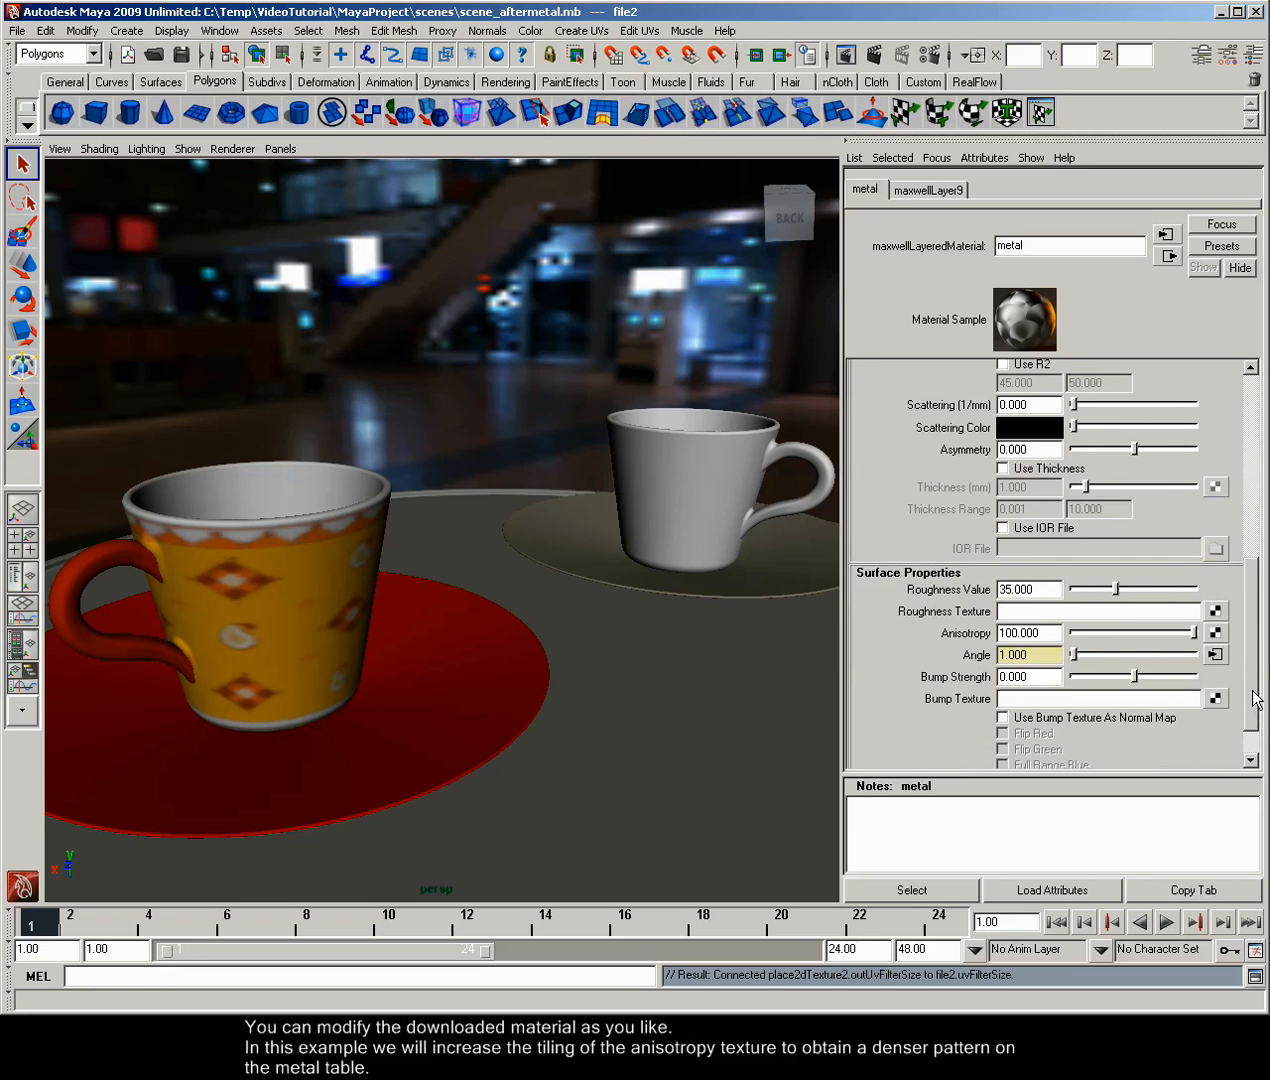
pyautogui.moveTo(1253, 700); pyautogui.dragTo(1253, 468)
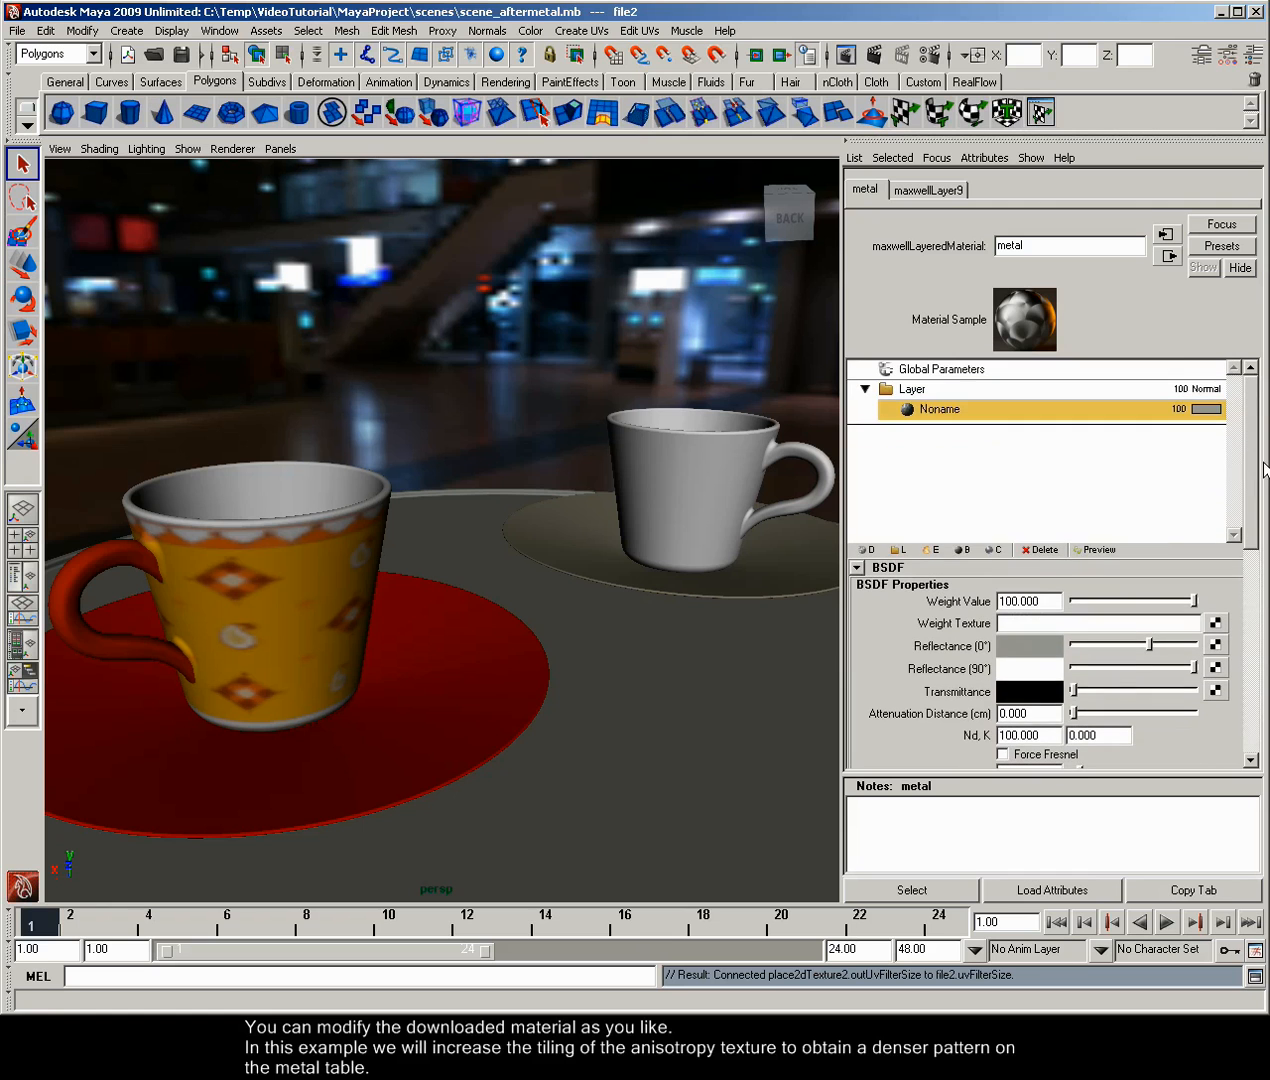
# - Render the scene with the imported table material in Maxwell Render, stop it early and close the Render View
pyautogui.click(873, 58)
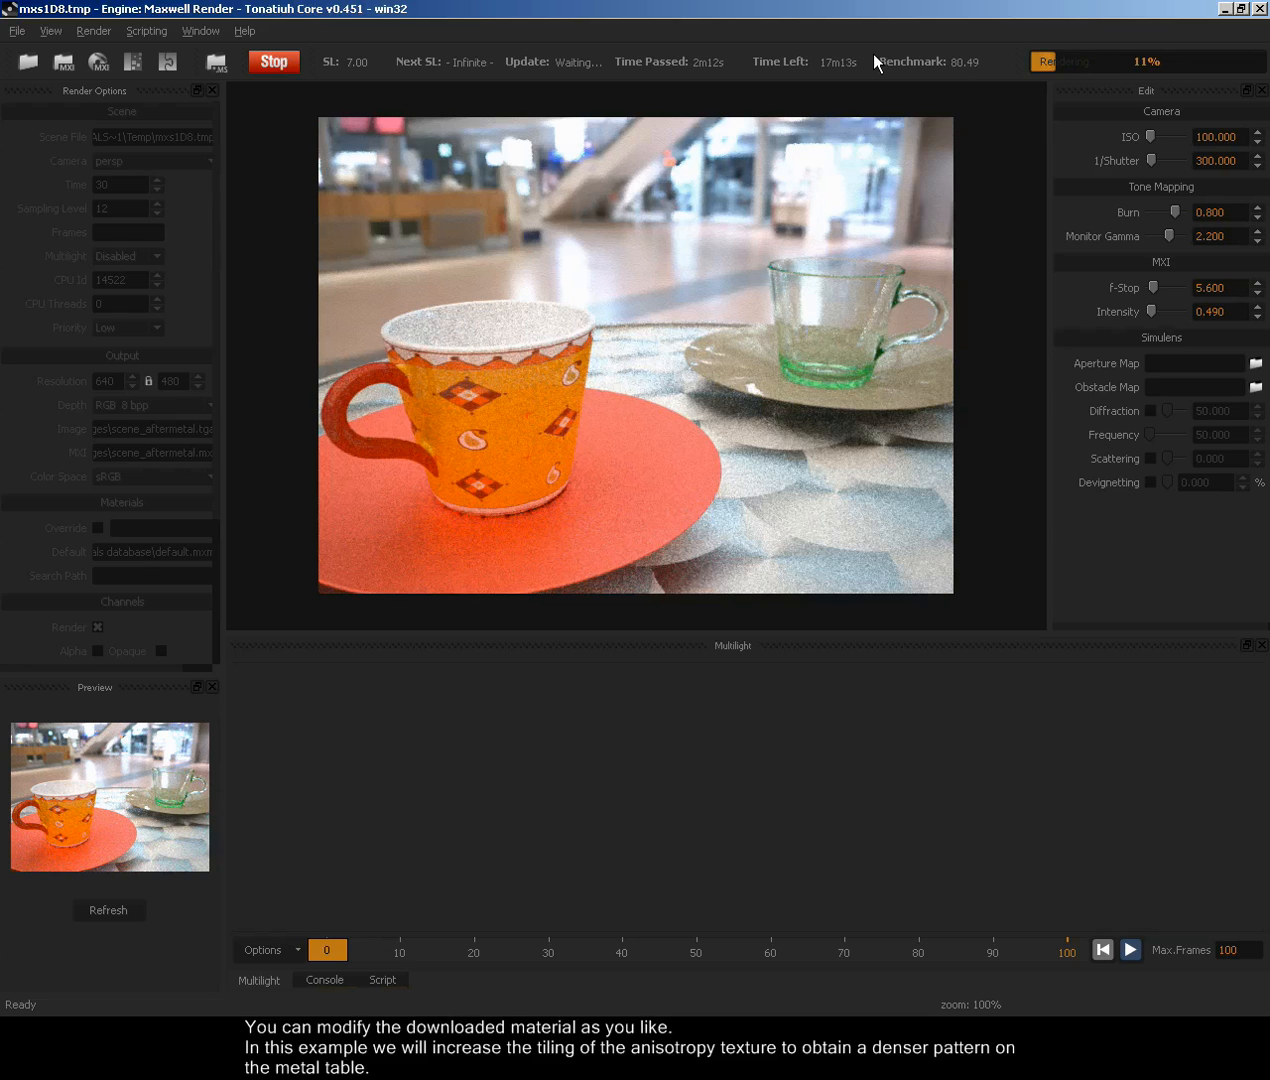
pyautogui.click(264, 60)
pyautogui.click(1260, 9)
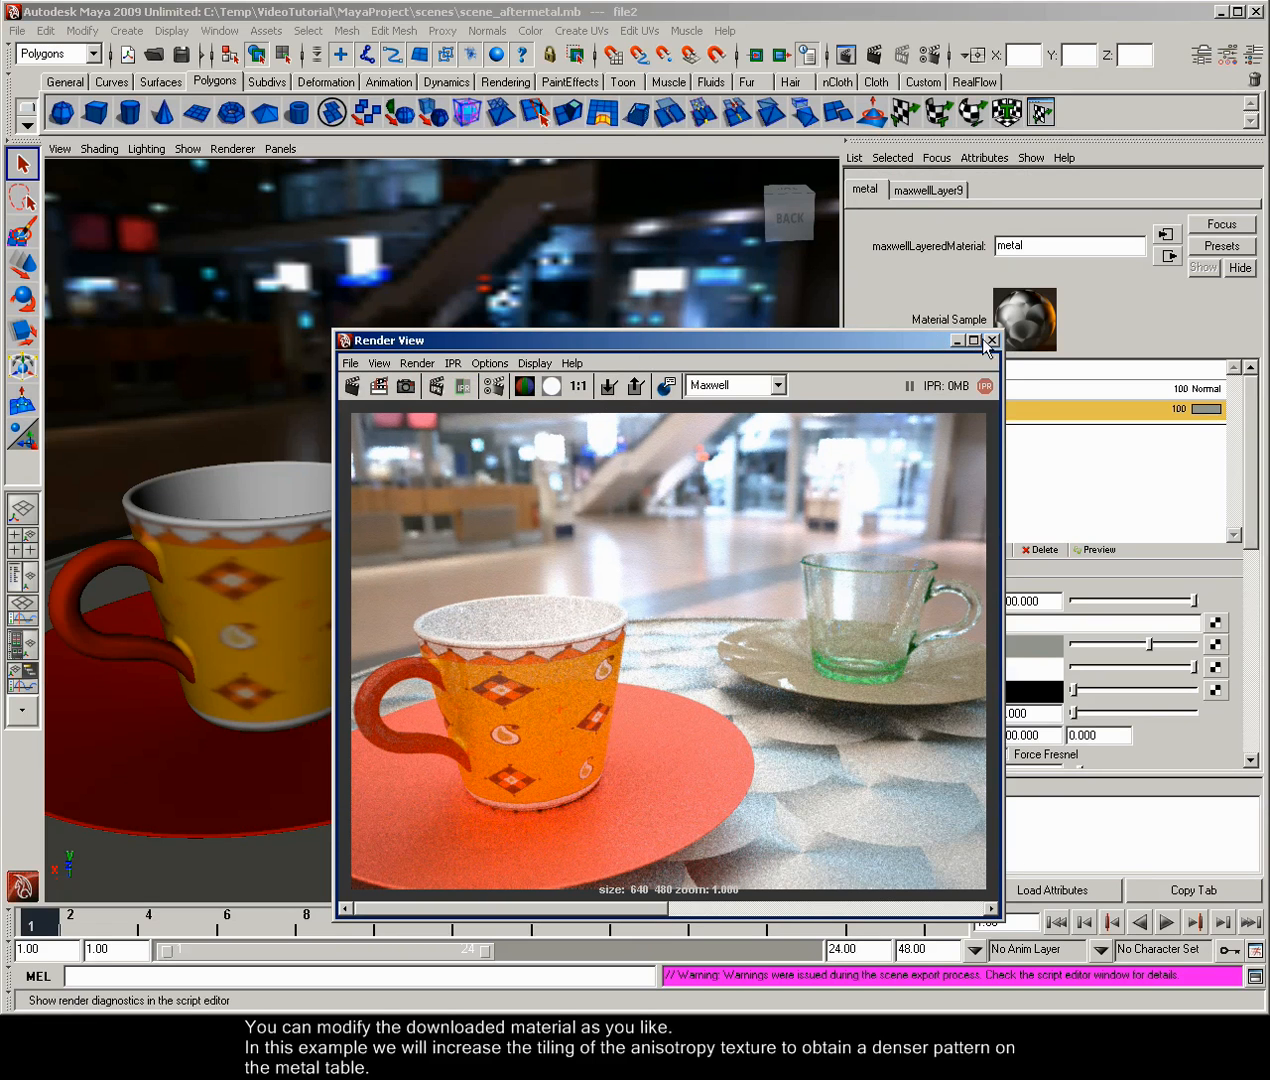
pyautogui.click(991, 341)
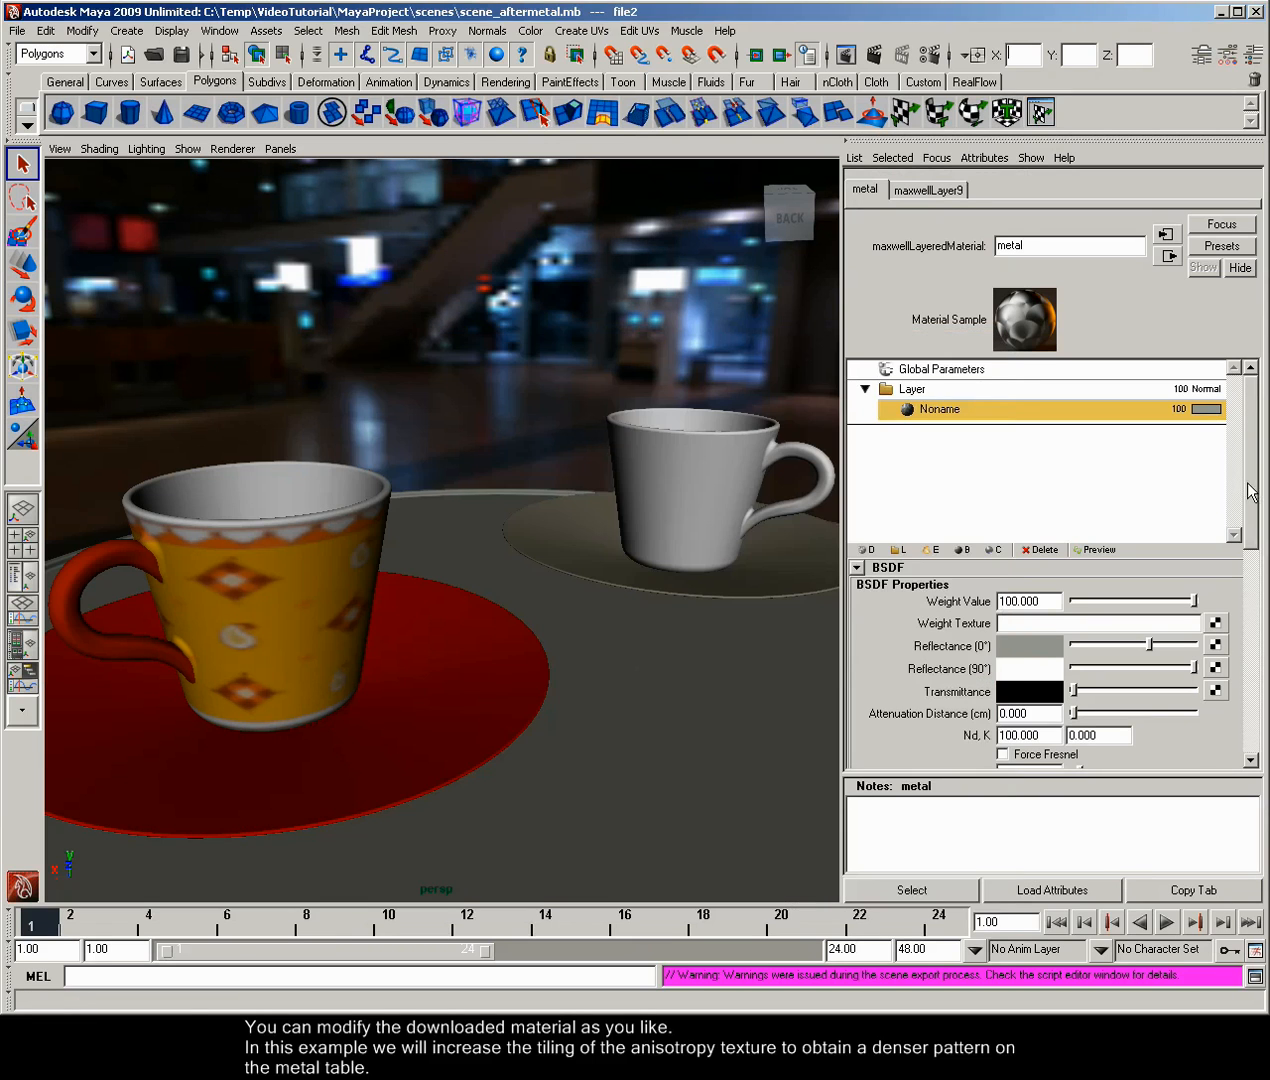
# - Open the placement node of the metal BSDF's Angle texture and set Repeat UV to 12 by 12
pyautogui.moveTo(1241, 488); pyautogui.dragTo(1241, 668)
pyautogui.click(1214, 651)
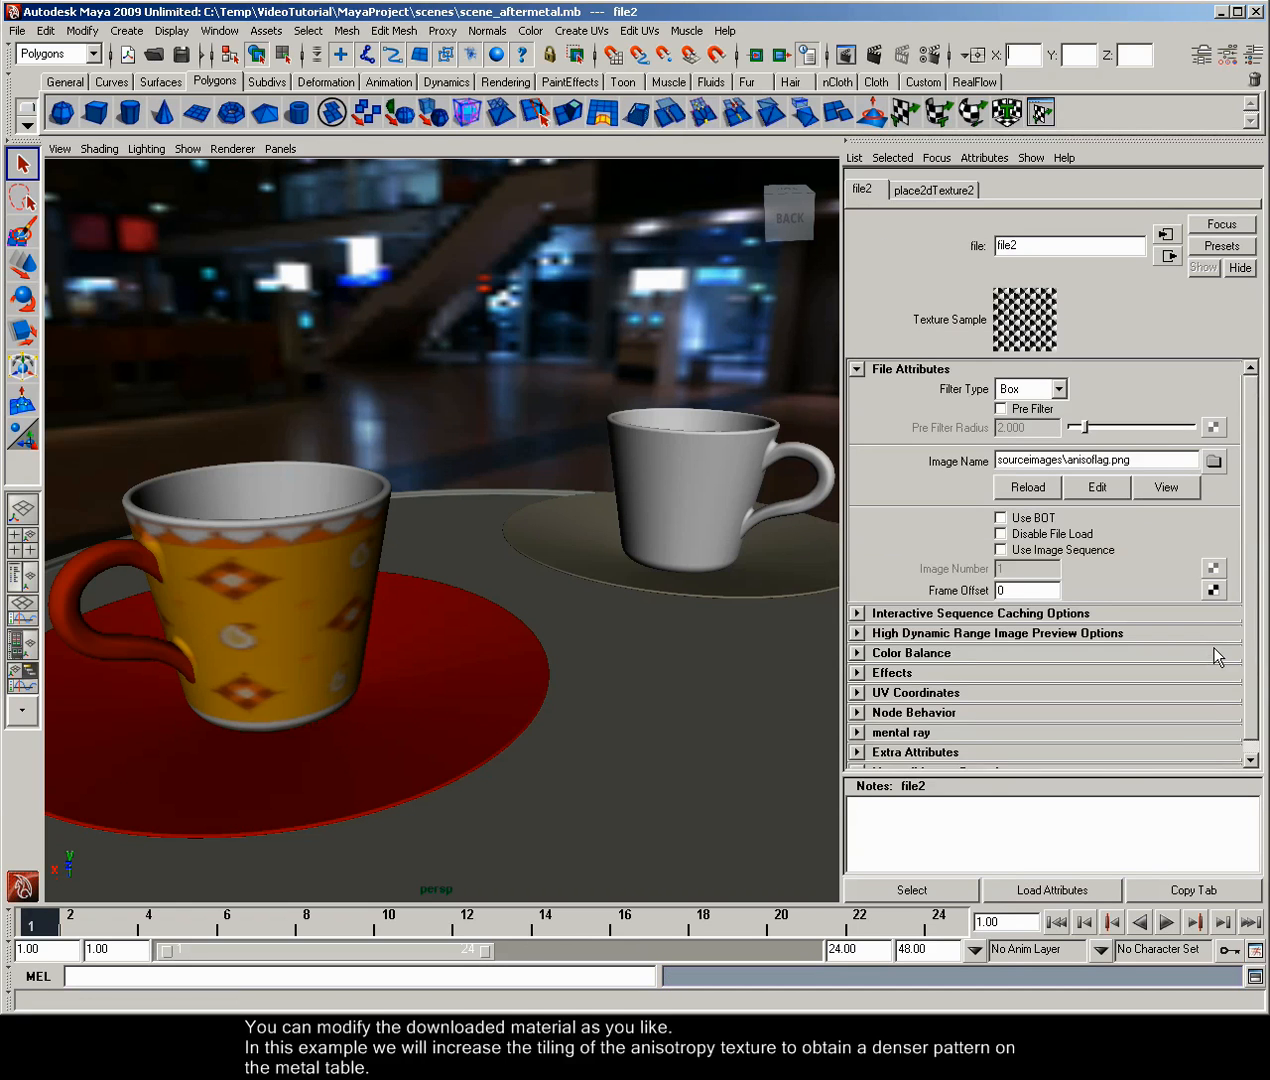
pyautogui.click(1166, 237)
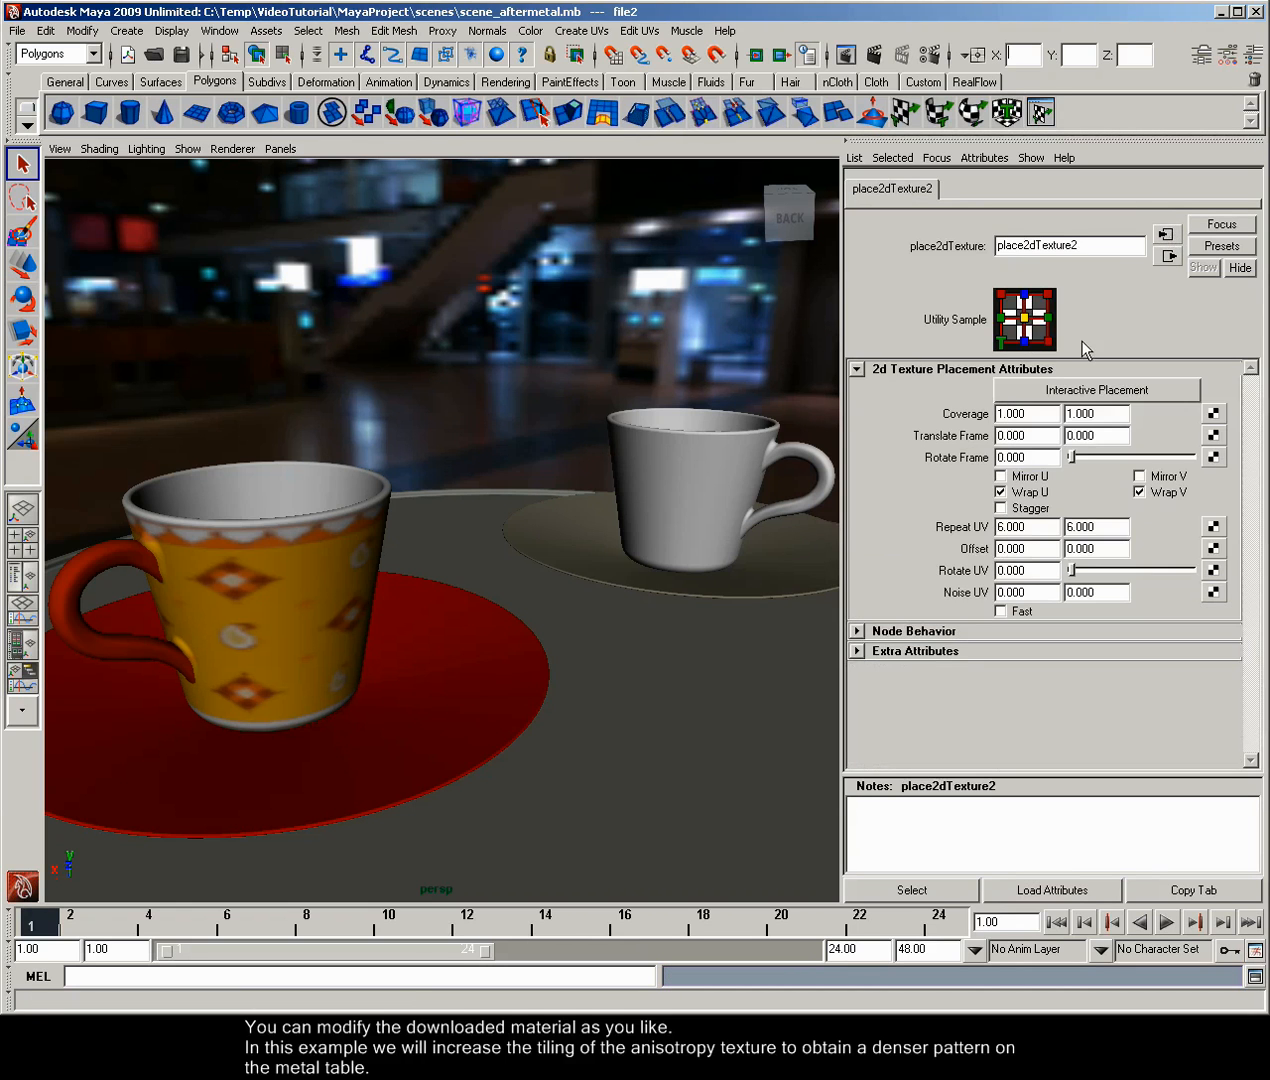
pyautogui.doubleClick(1042, 527)
pyautogui.write('12')
pyautogui.press('Tab')
pyautogui.write('12')
pyautogui.press('Return')
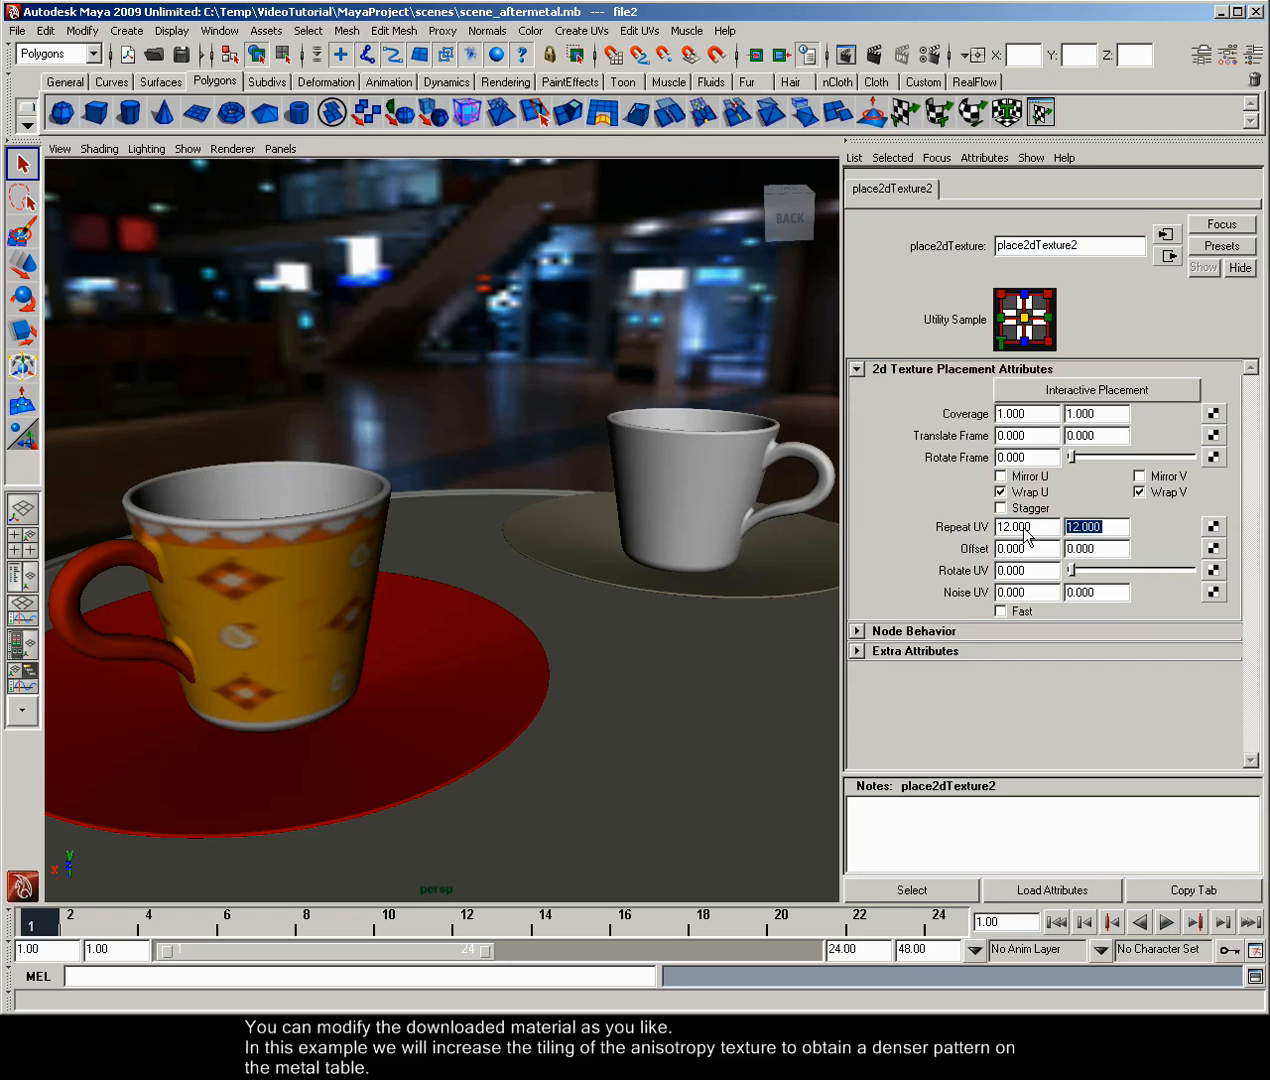
# - Render the scene with the denser table pattern, stop the render early and close the Render View
pyautogui.click(873, 56)
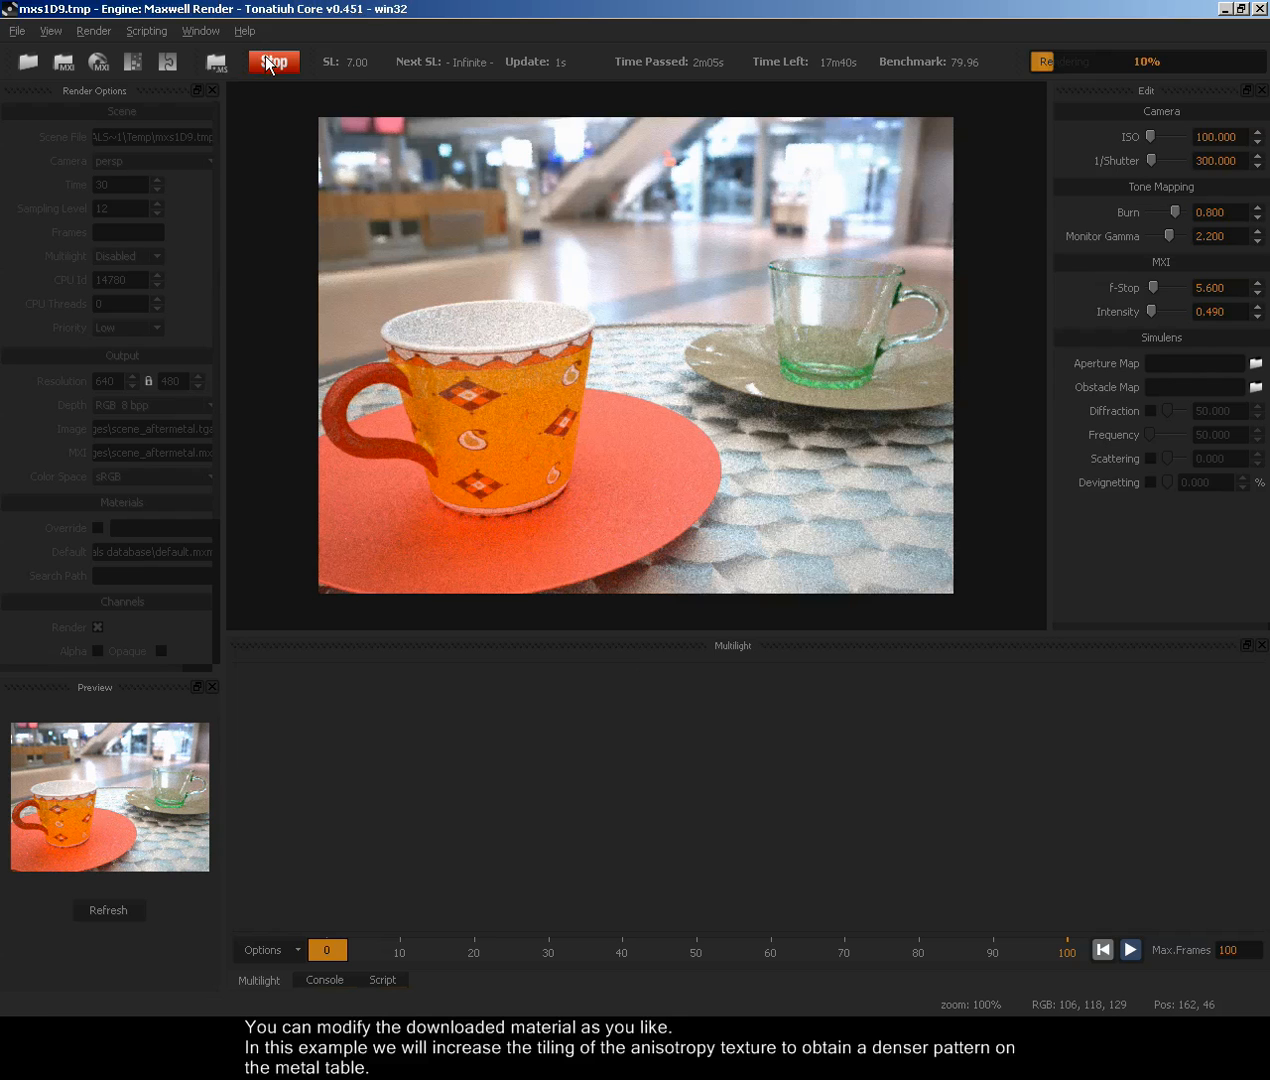
pyautogui.click(268, 64)
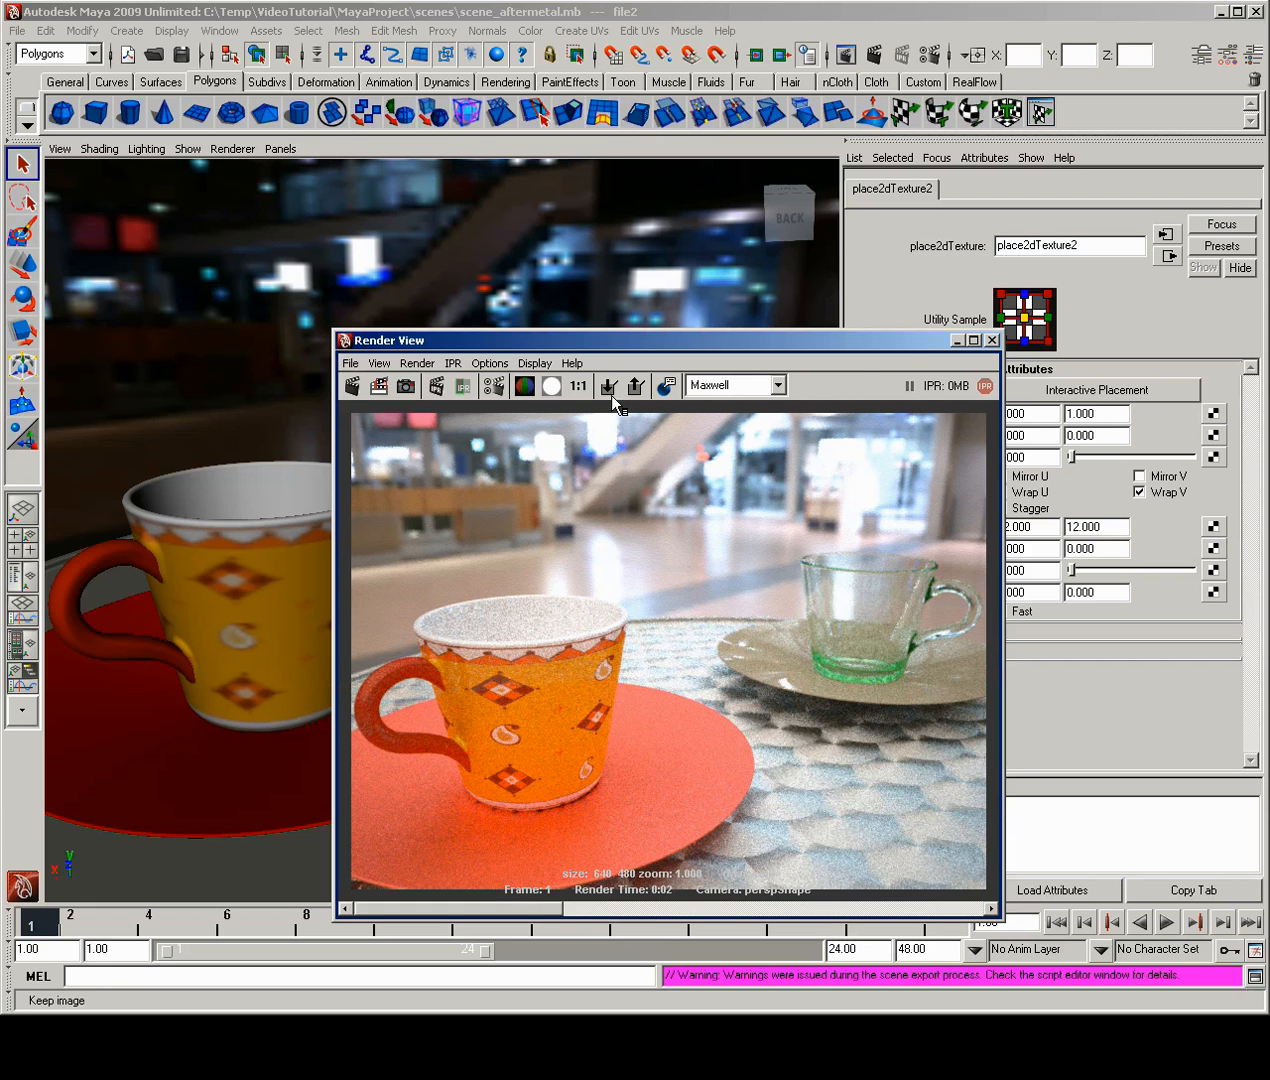
pyautogui.click(992, 341)
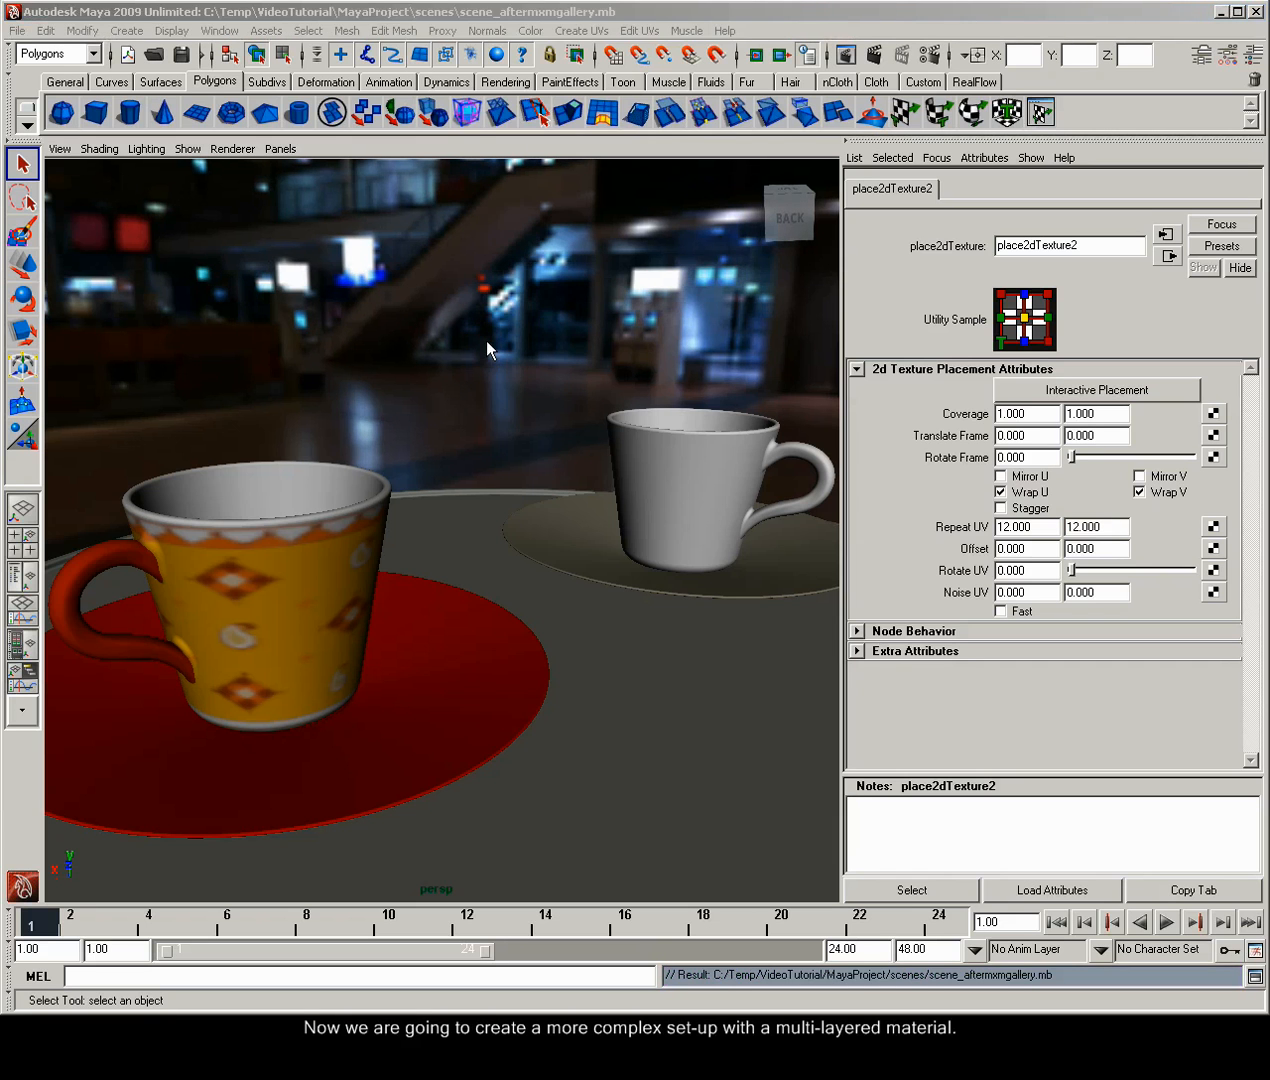
# - Delete the table, both saucers and the glass cup, and select and frame the remaining cup's textured outside surface
pyautogui.moveTo(713, 400); pyautogui.dragTo(450, 790)
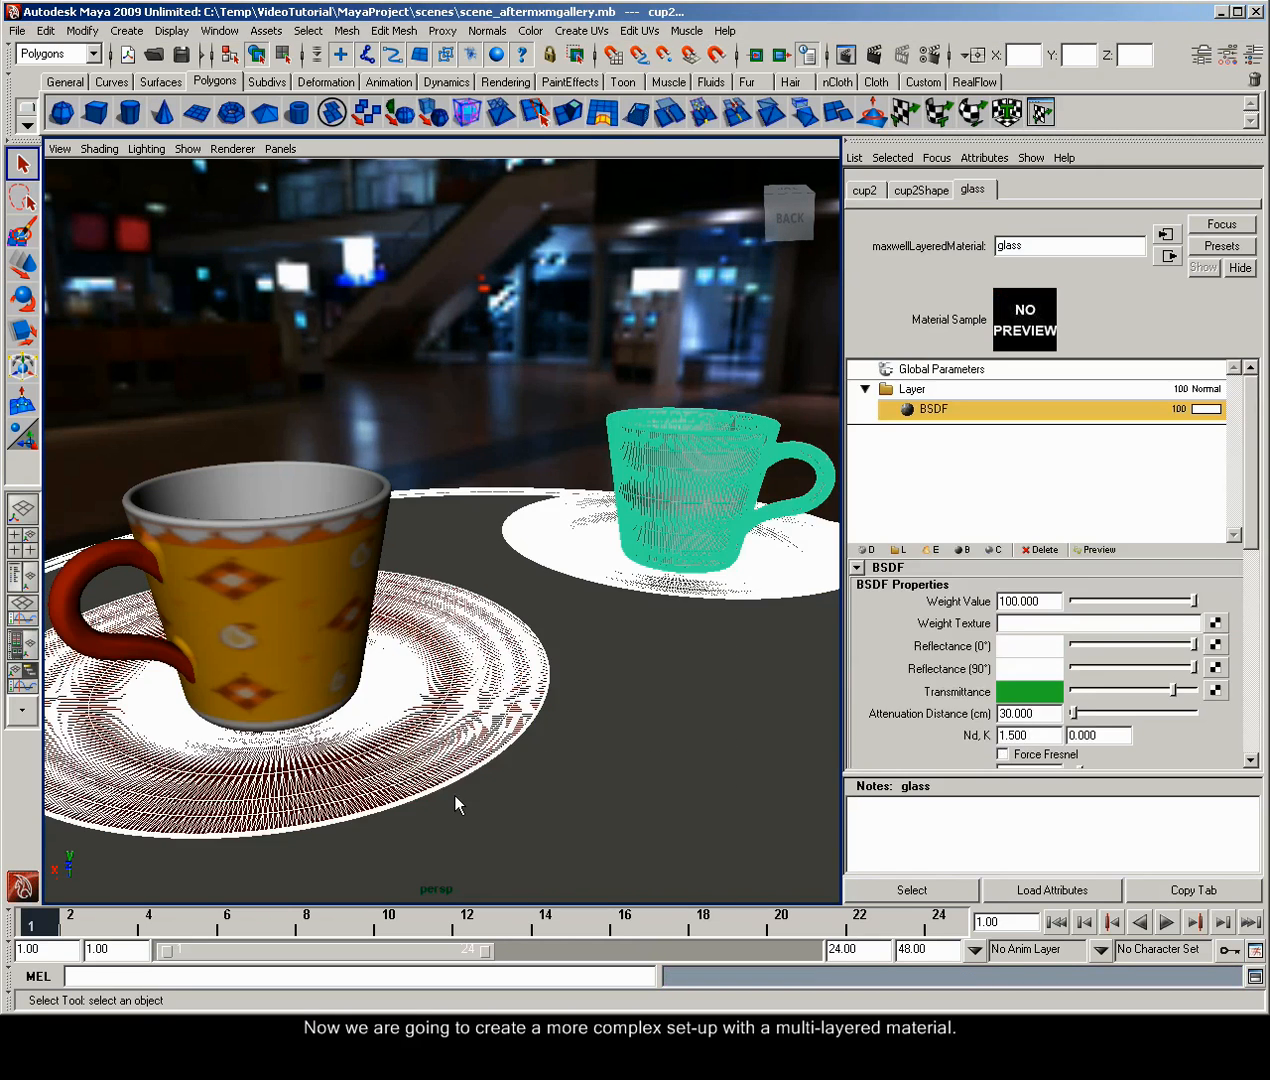
pyautogui.press('Delete')
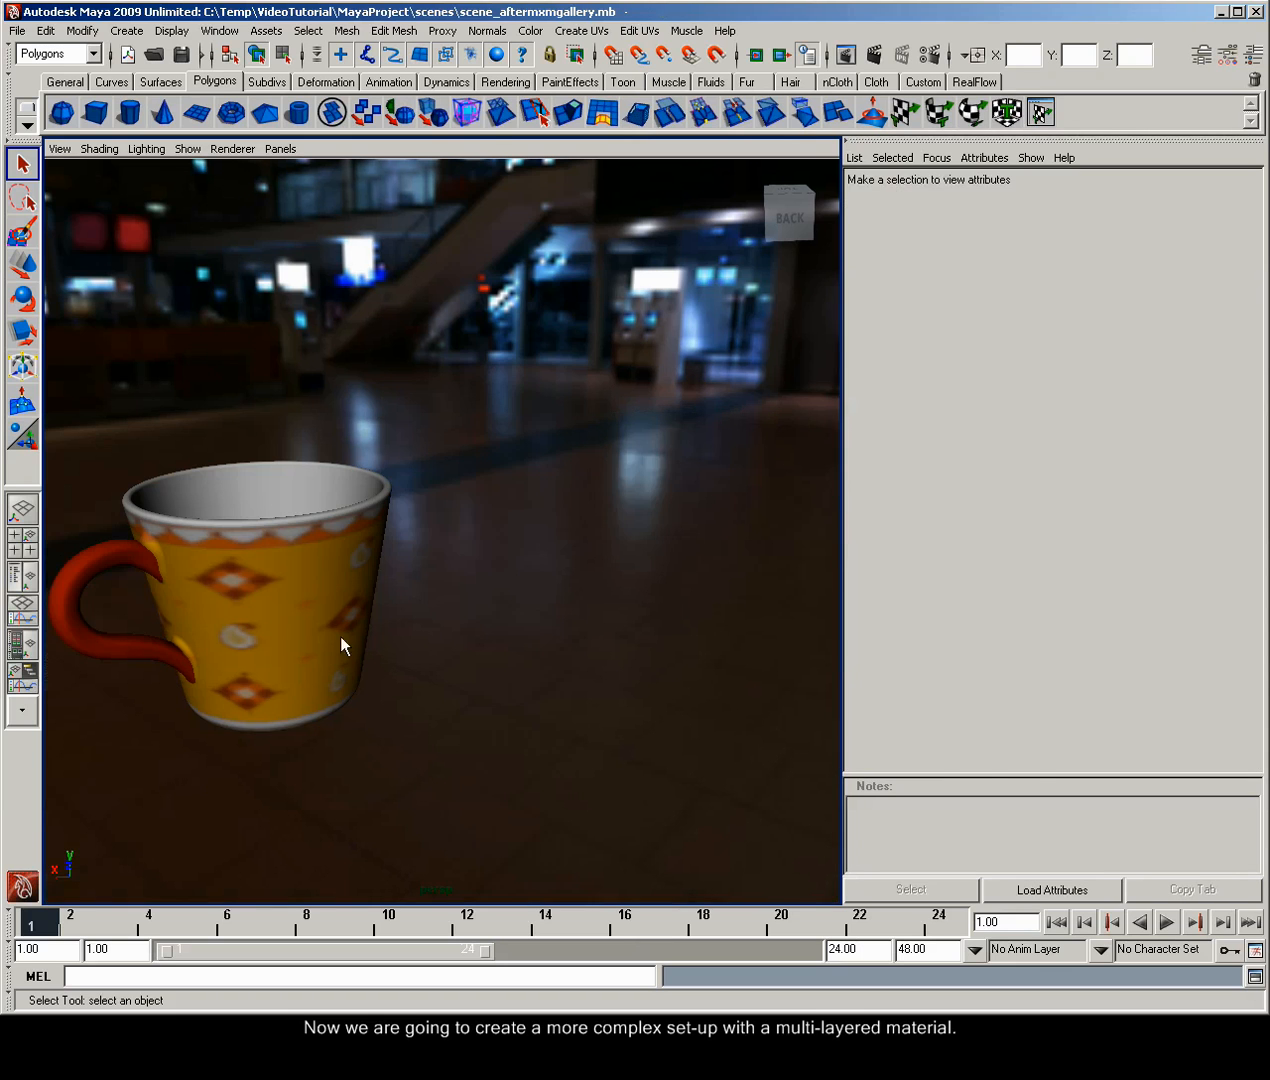
pyautogui.click(240, 622)
pyautogui.press('f')
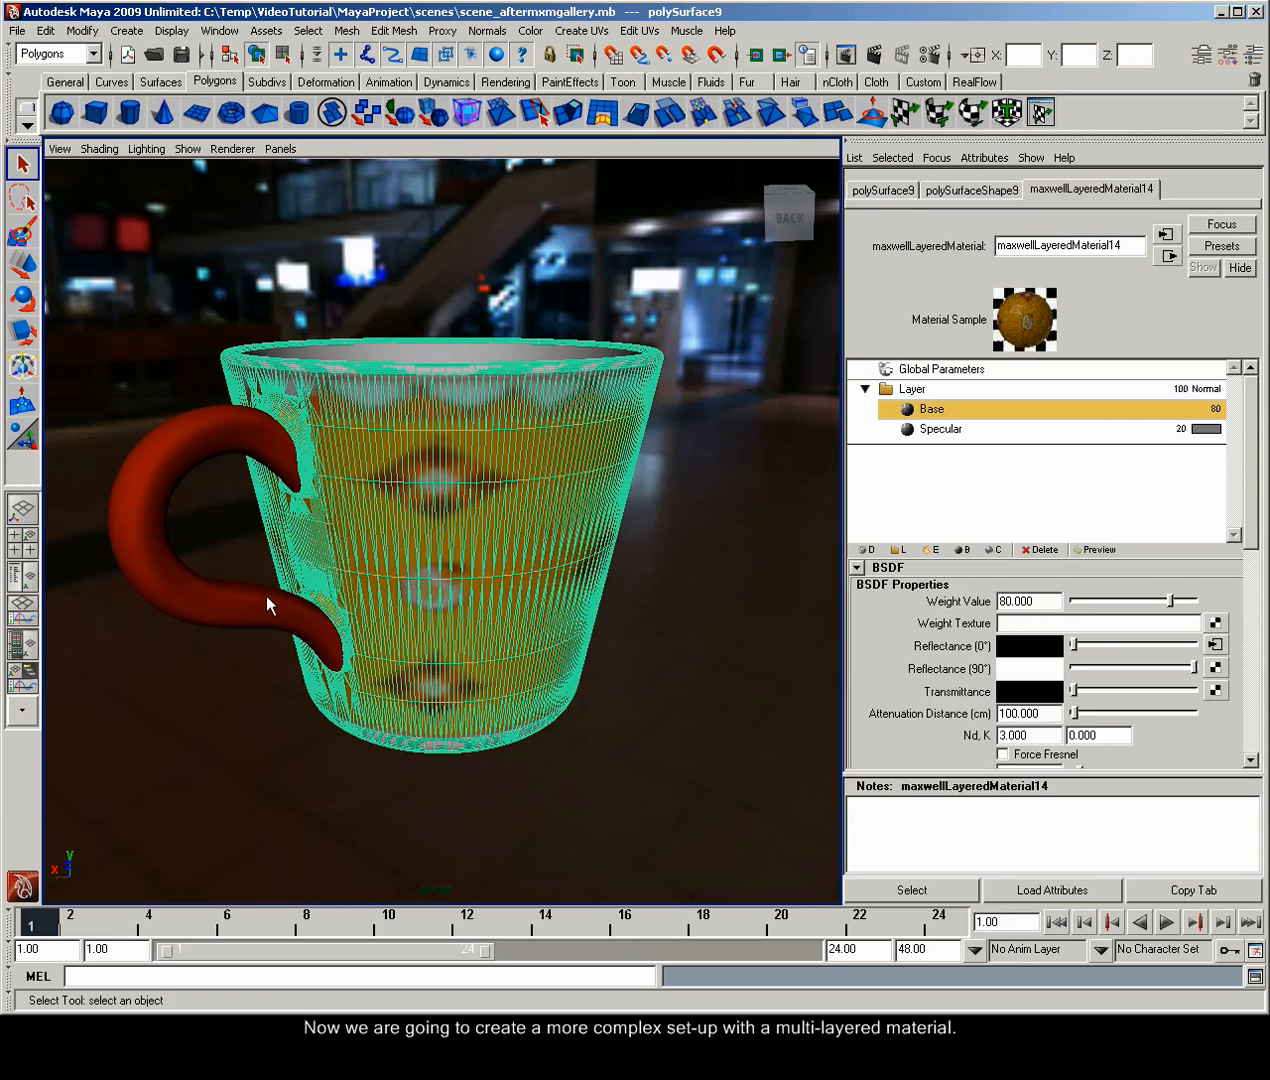
# - Deselect the cup and add a new layer above the existing one in its material
pyautogui.keyDown('alt'); pyautogui.moveTo(439, 609); pyautogui.dragTo(400, 546); pyautogui.keyUp('alt')
pyautogui.keyDown('alt'); pyautogui.moveTo(399, 546); pyautogui.dragTo(462, 533, button='right'); pyautogui.keyUp('alt')
pyautogui.keyDown('alt'); pyautogui.moveTo(462, 533); pyautogui.dragTo(446, 525); pyautogui.keyUp('alt')
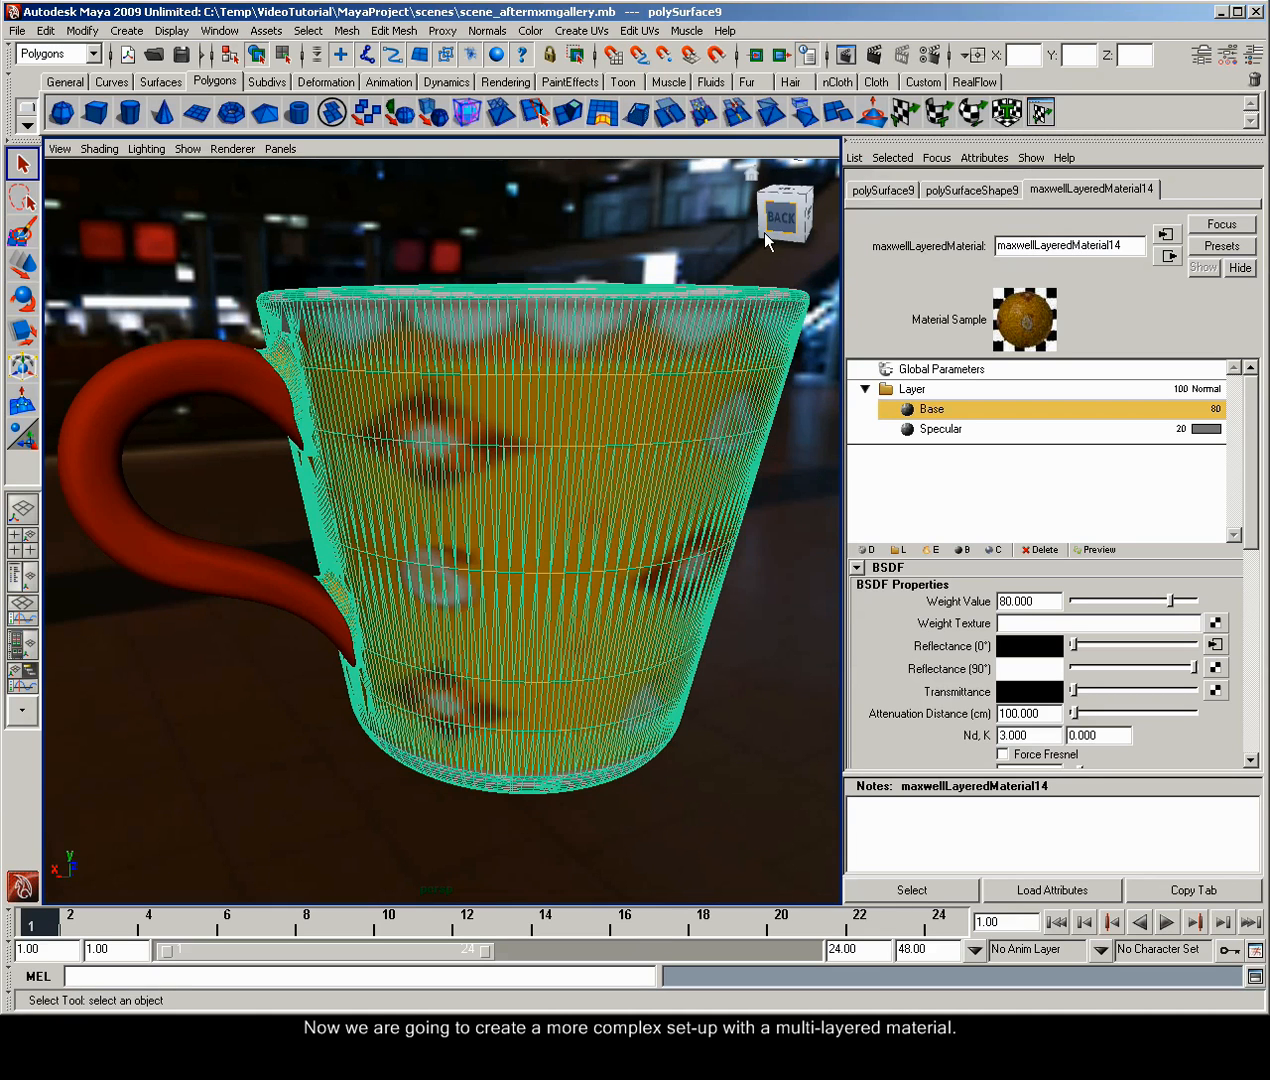
pyautogui.click(690, 271)
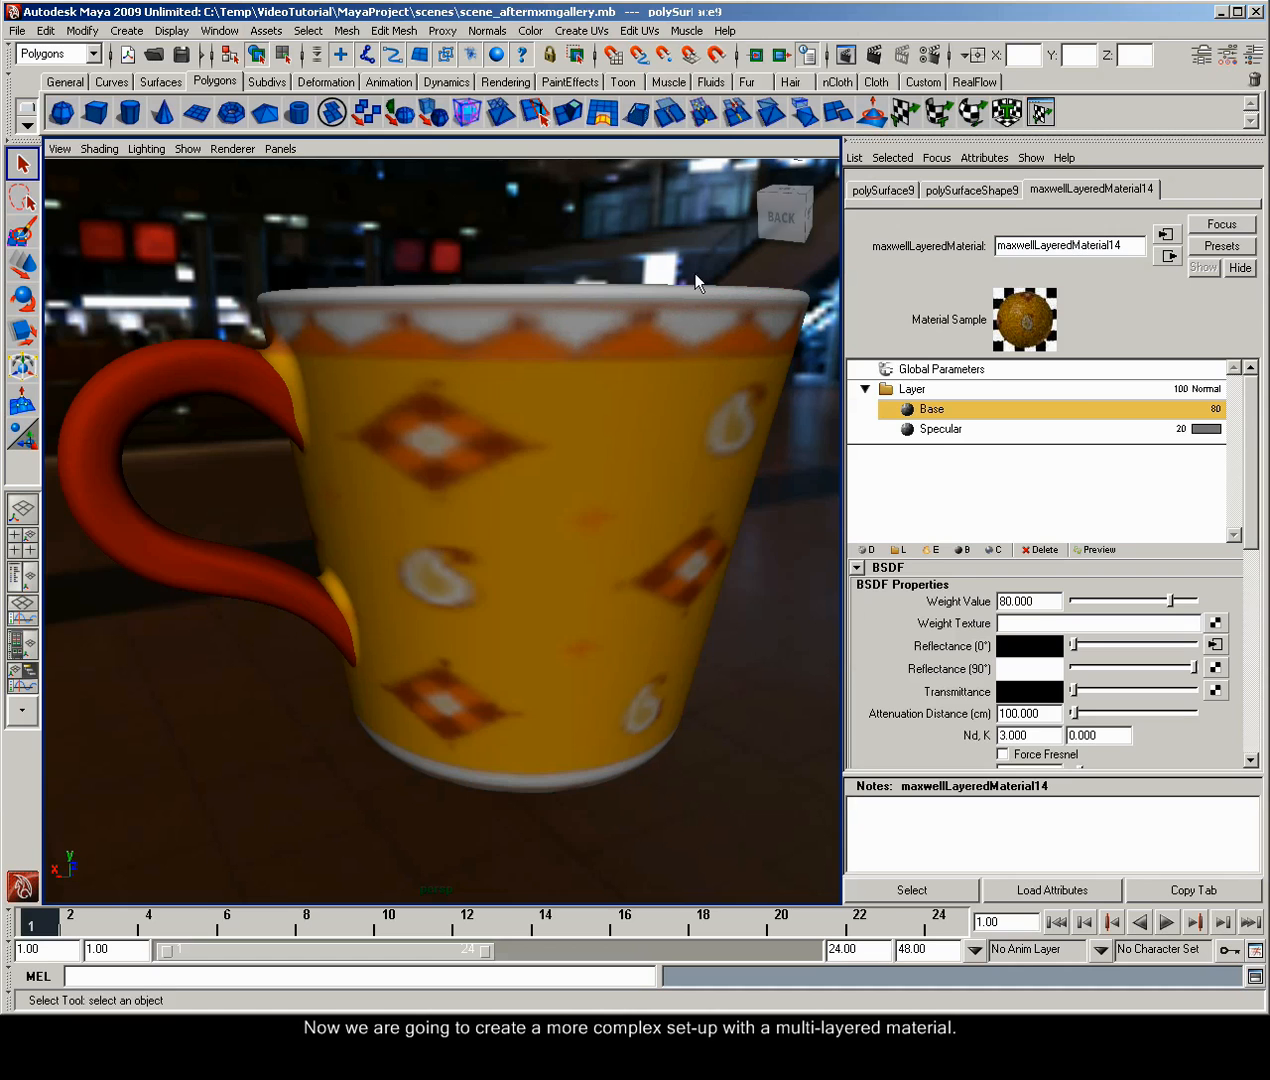
pyautogui.click(897, 550)
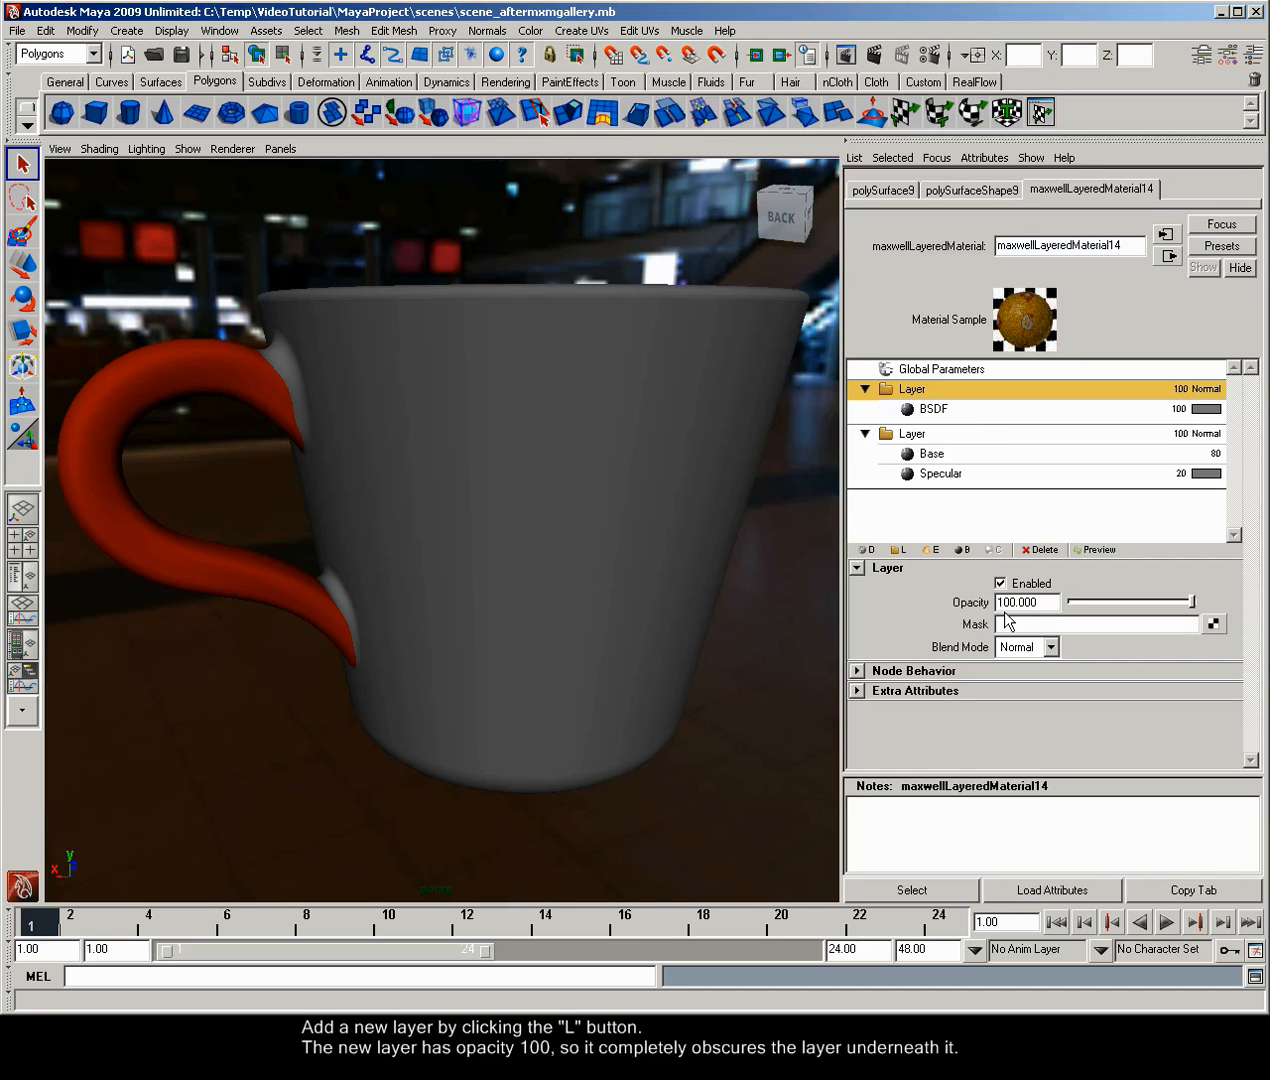
# - Set the new layer's BSDF Reflectance (90°) to a tan colour with H 37.72, S 0.427 and V 0.942
pyautogui.click(948, 411)
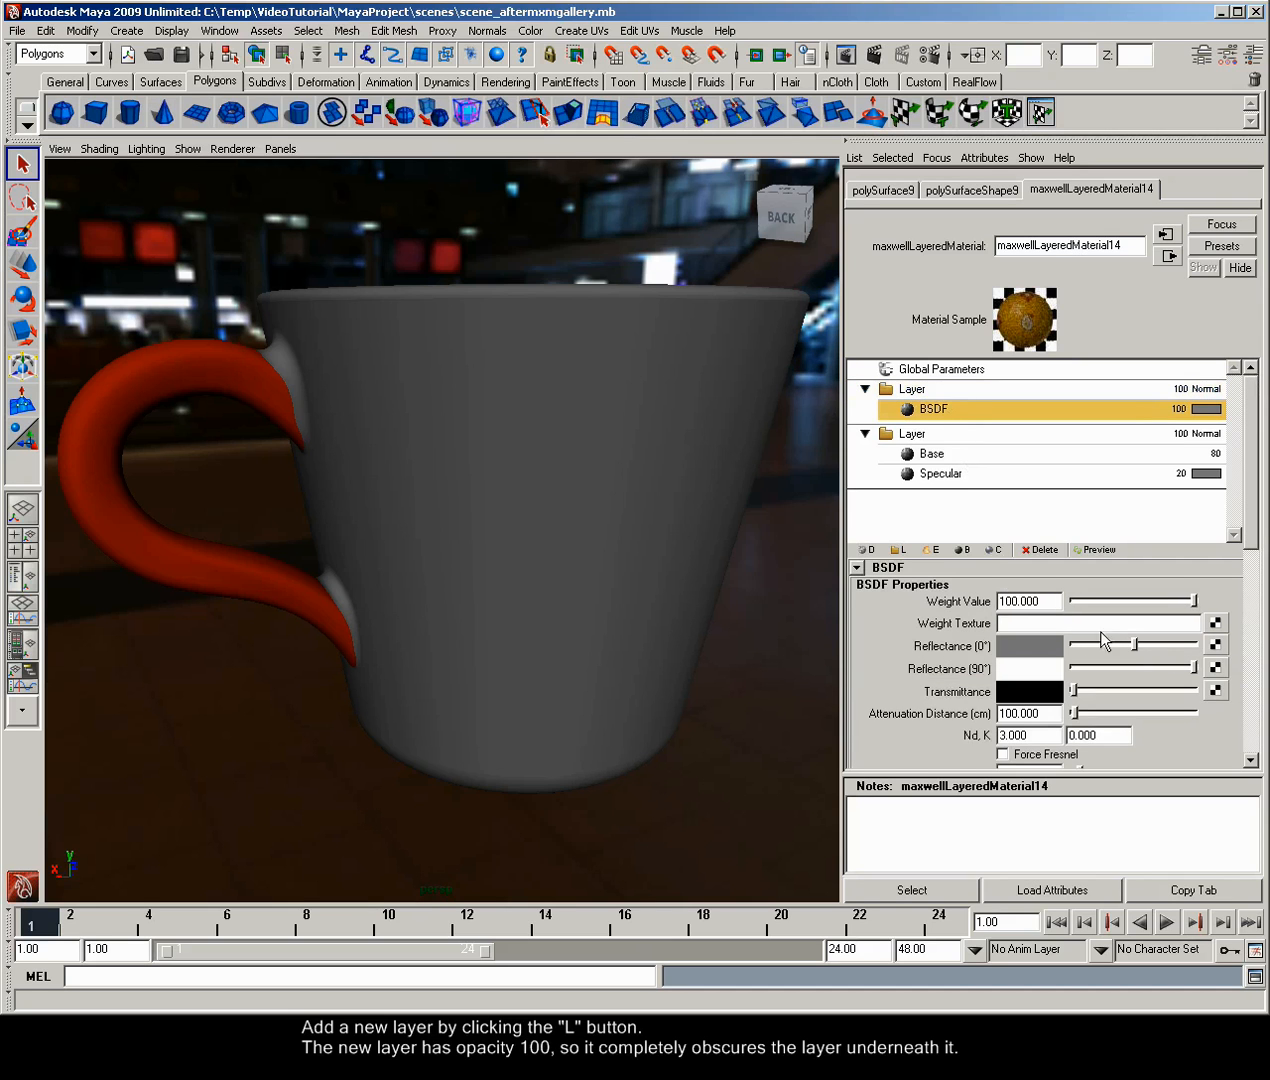
pyautogui.click(1042, 670)
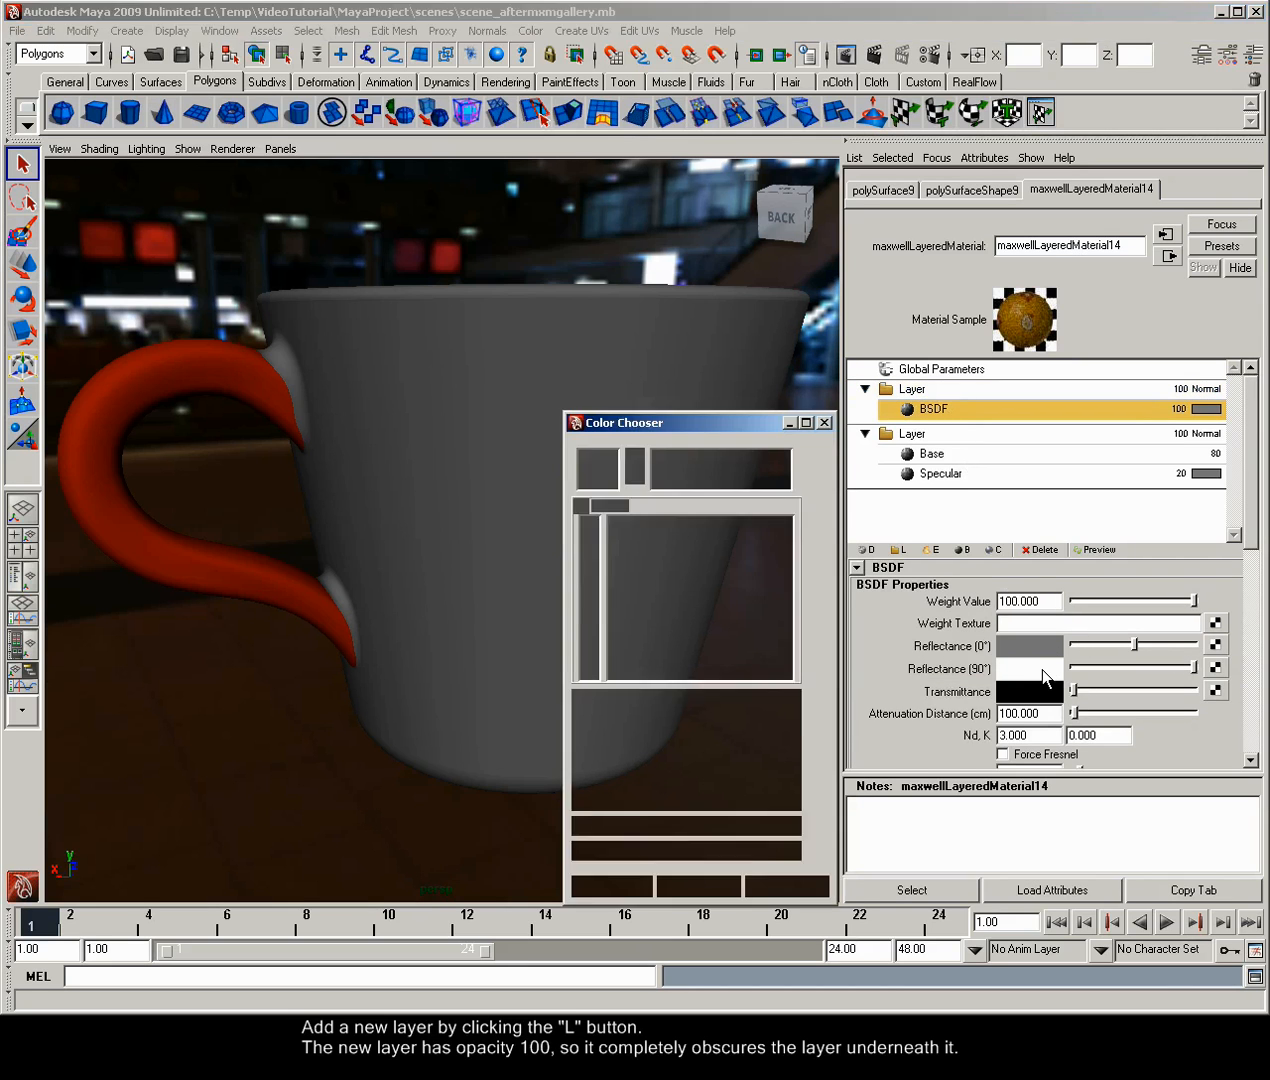
pyautogui.moveTo(719, 582); pyautogui.dragTo(724, 579)
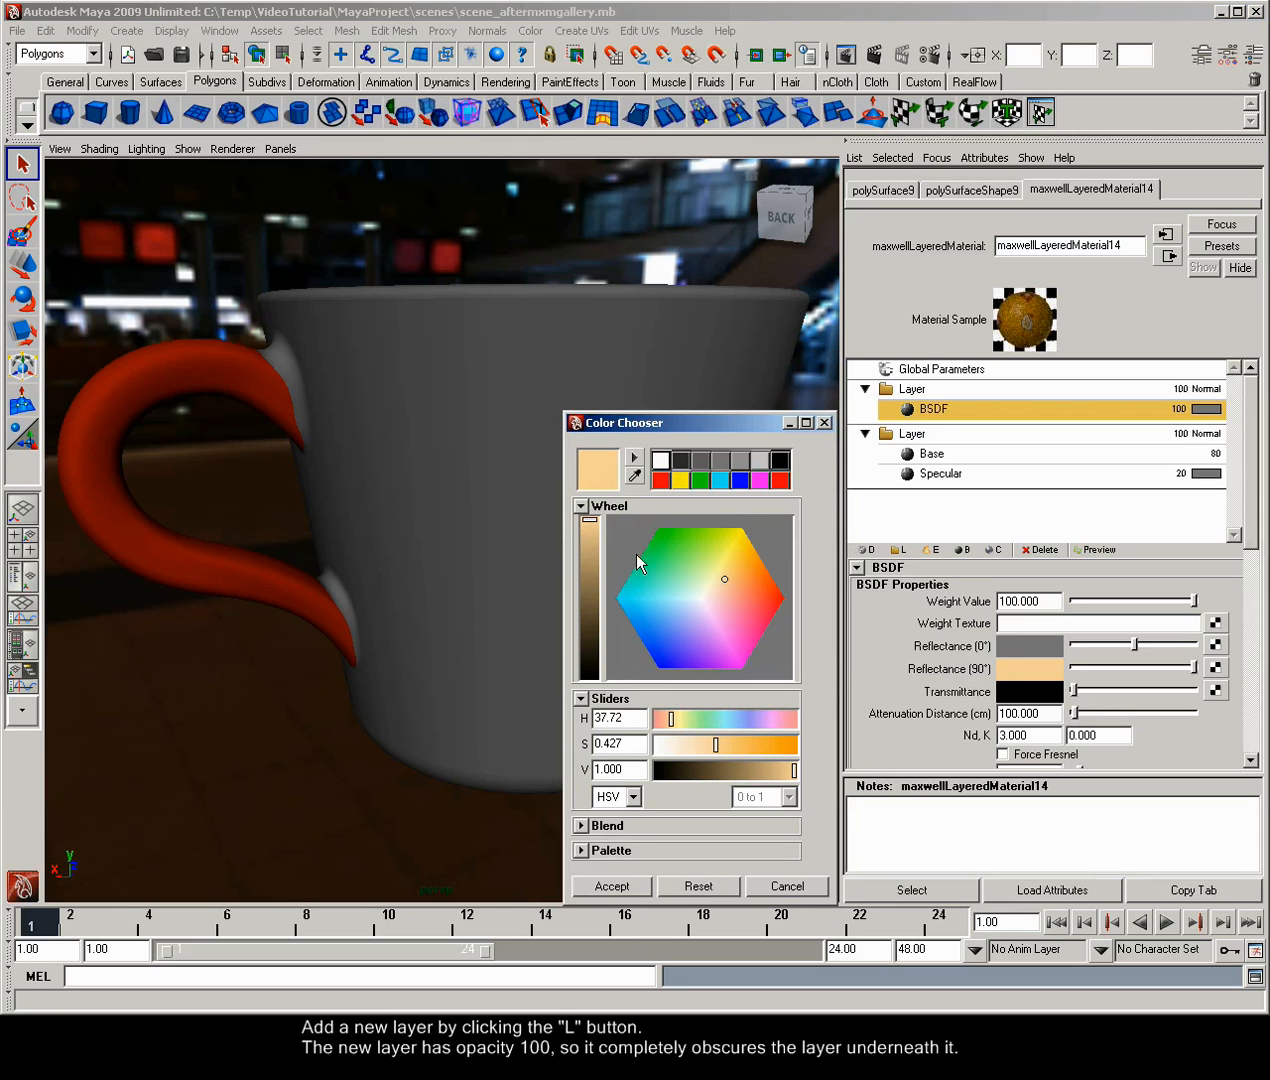
pyautogui.click(587, 529)
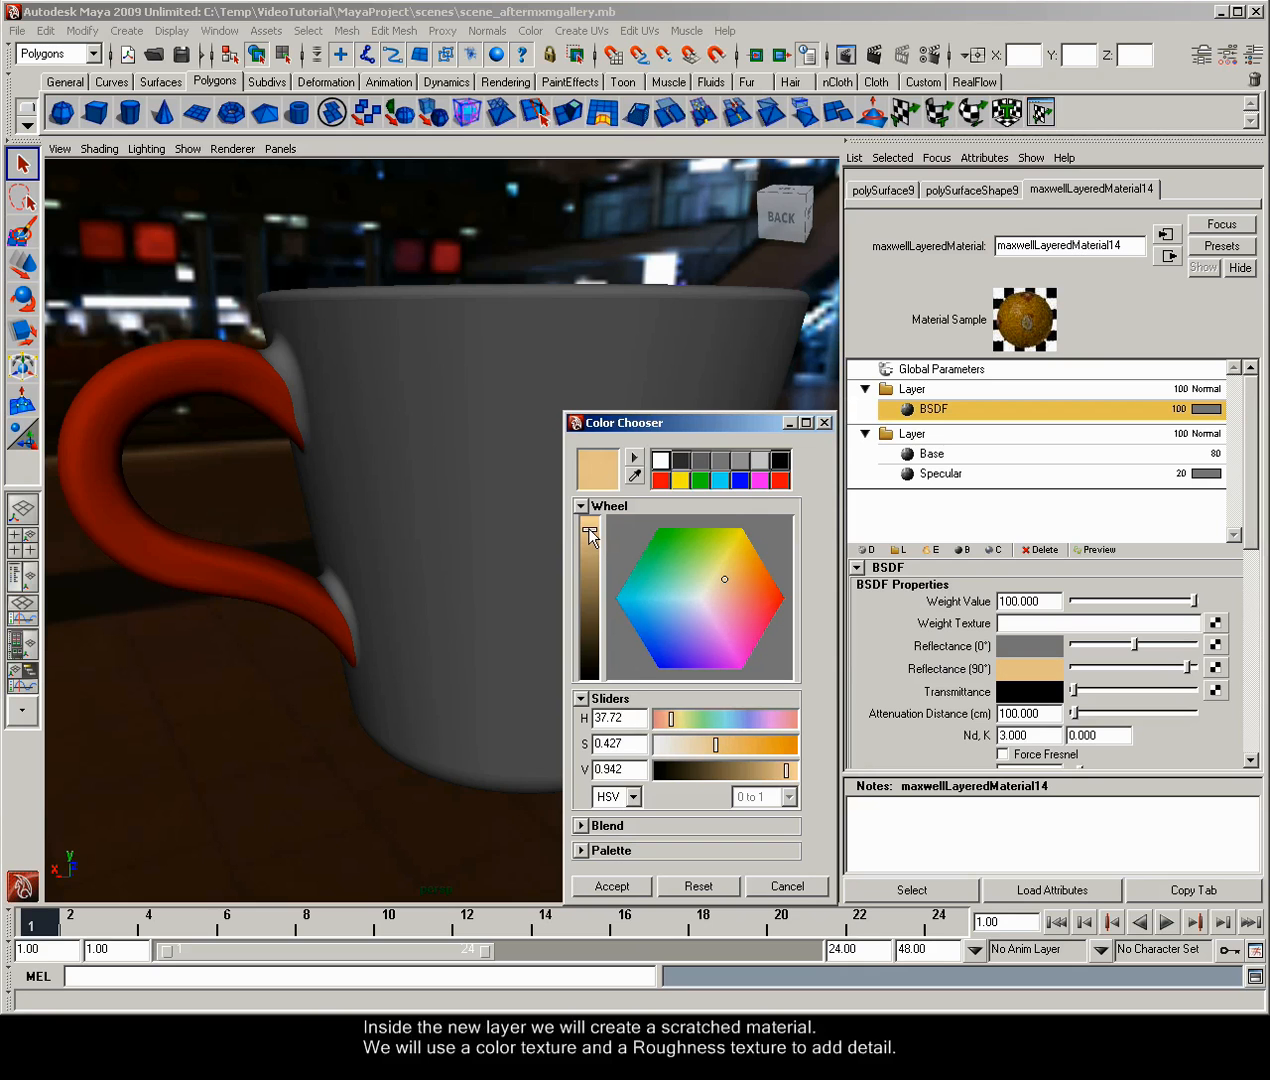
pyautogui.click(592, 886)
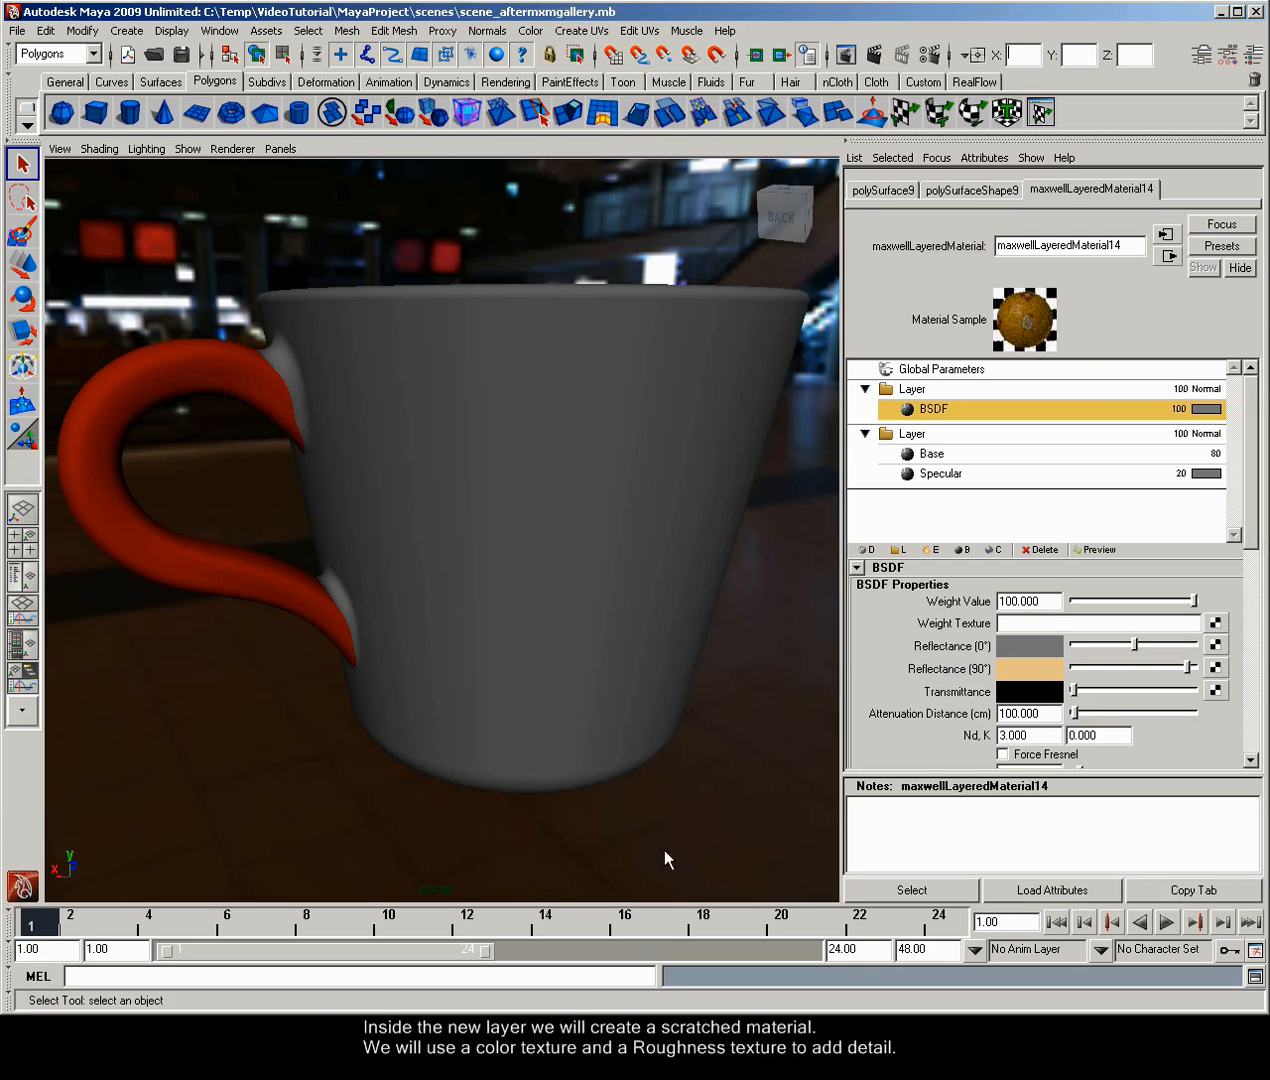
# - Map the new BSDF's Reflectance (0°) with a file texture using scratched_gold_color.jpg and return to the layered material
pyautogui.click(1215, 645)
pyautogui.click(553, 389)
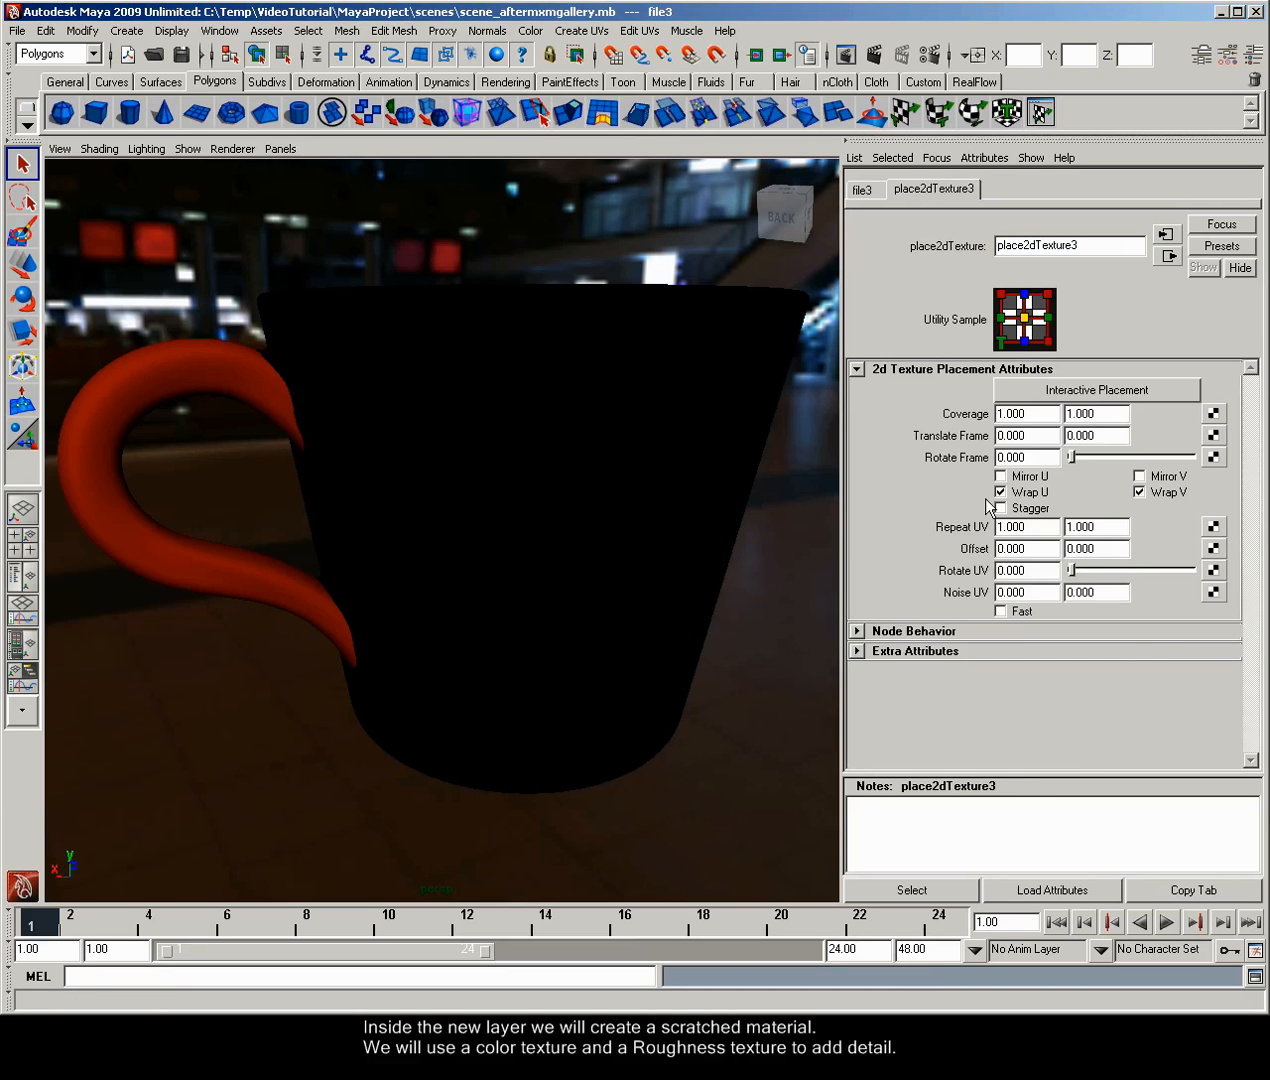
pyautogui.click(855, 192)
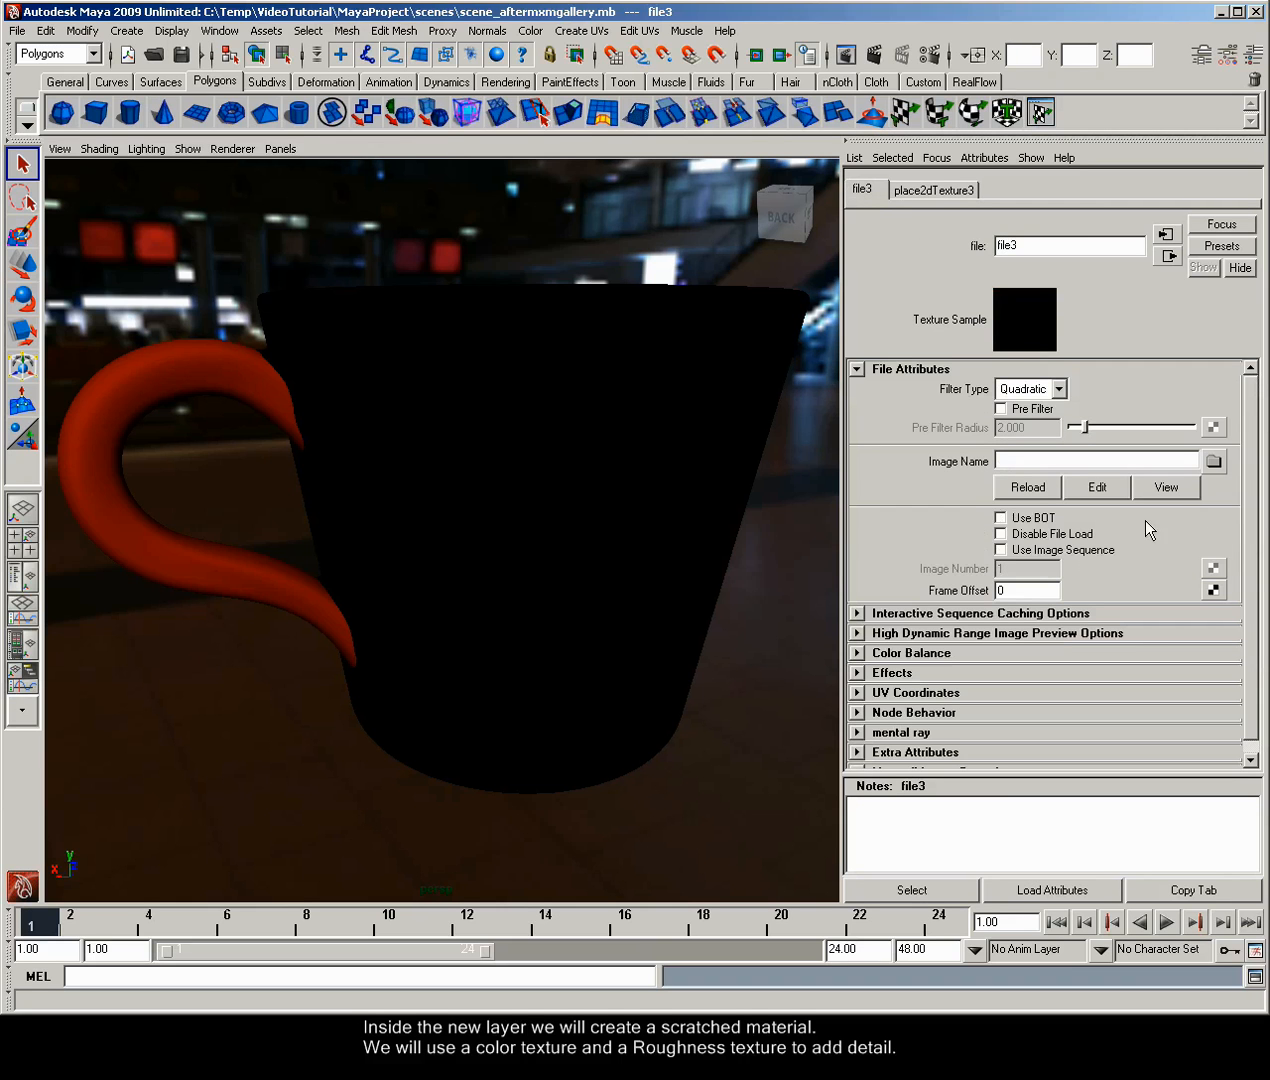
pyautogui.click(1213, 461)
pyautogui.doubleClick(212, 283)
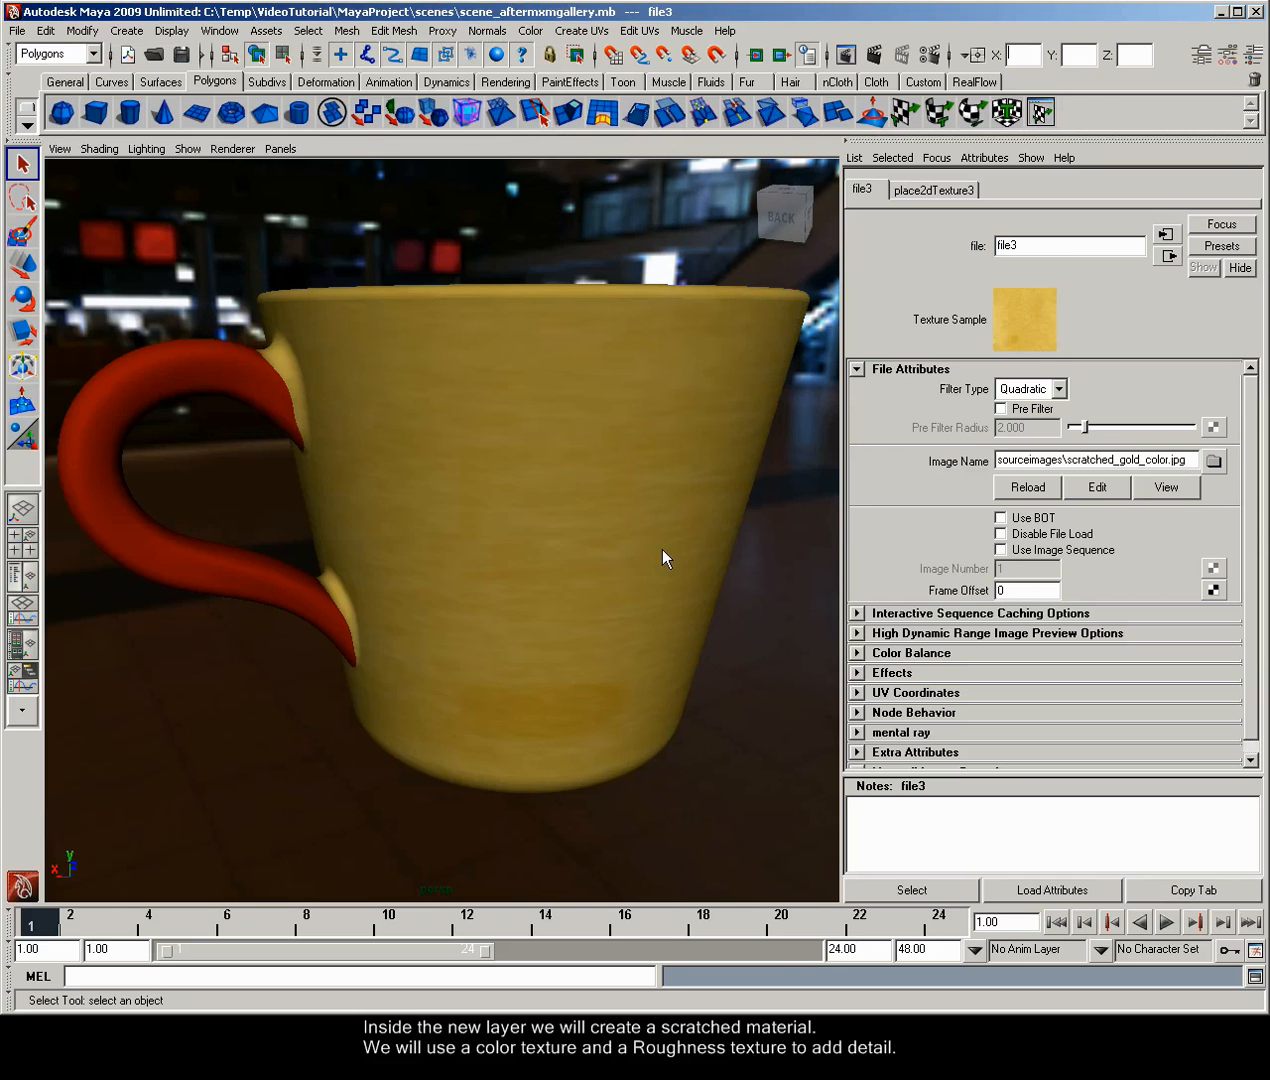
pyautogui.click(1167, 256)
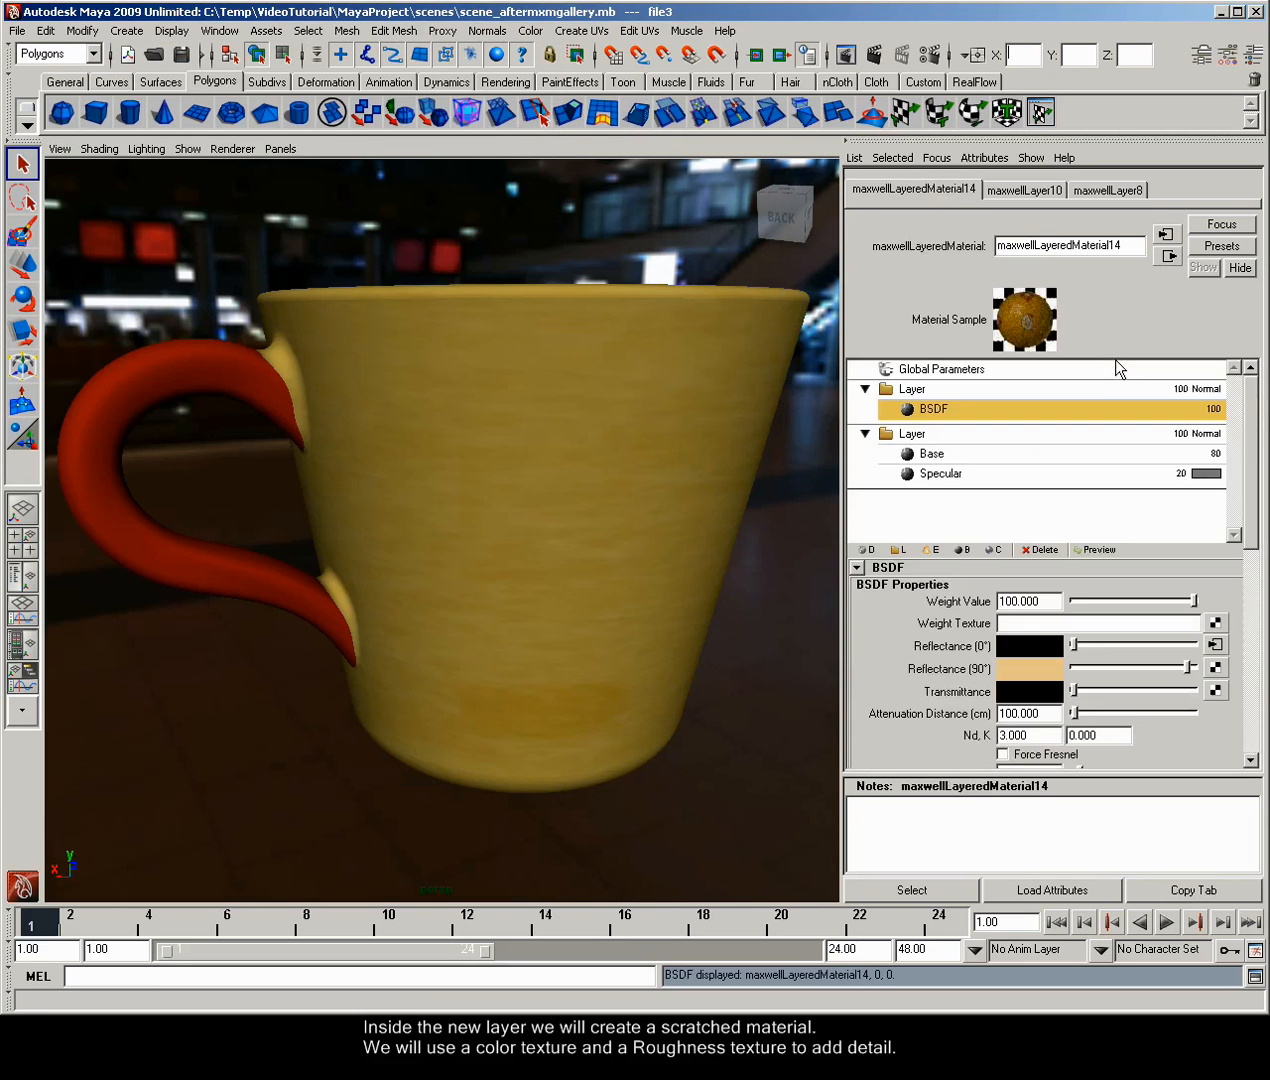
# - Set the new BSDF's Nd to 20 and its Roughness Value to 20
pyautogui.moveTo(1243, 528); pyautogui.dragTo(1249, 580)
pyautogui.doubleClick(1012, 609)
pyautogui.write('20')
pyautogui.press('Return')
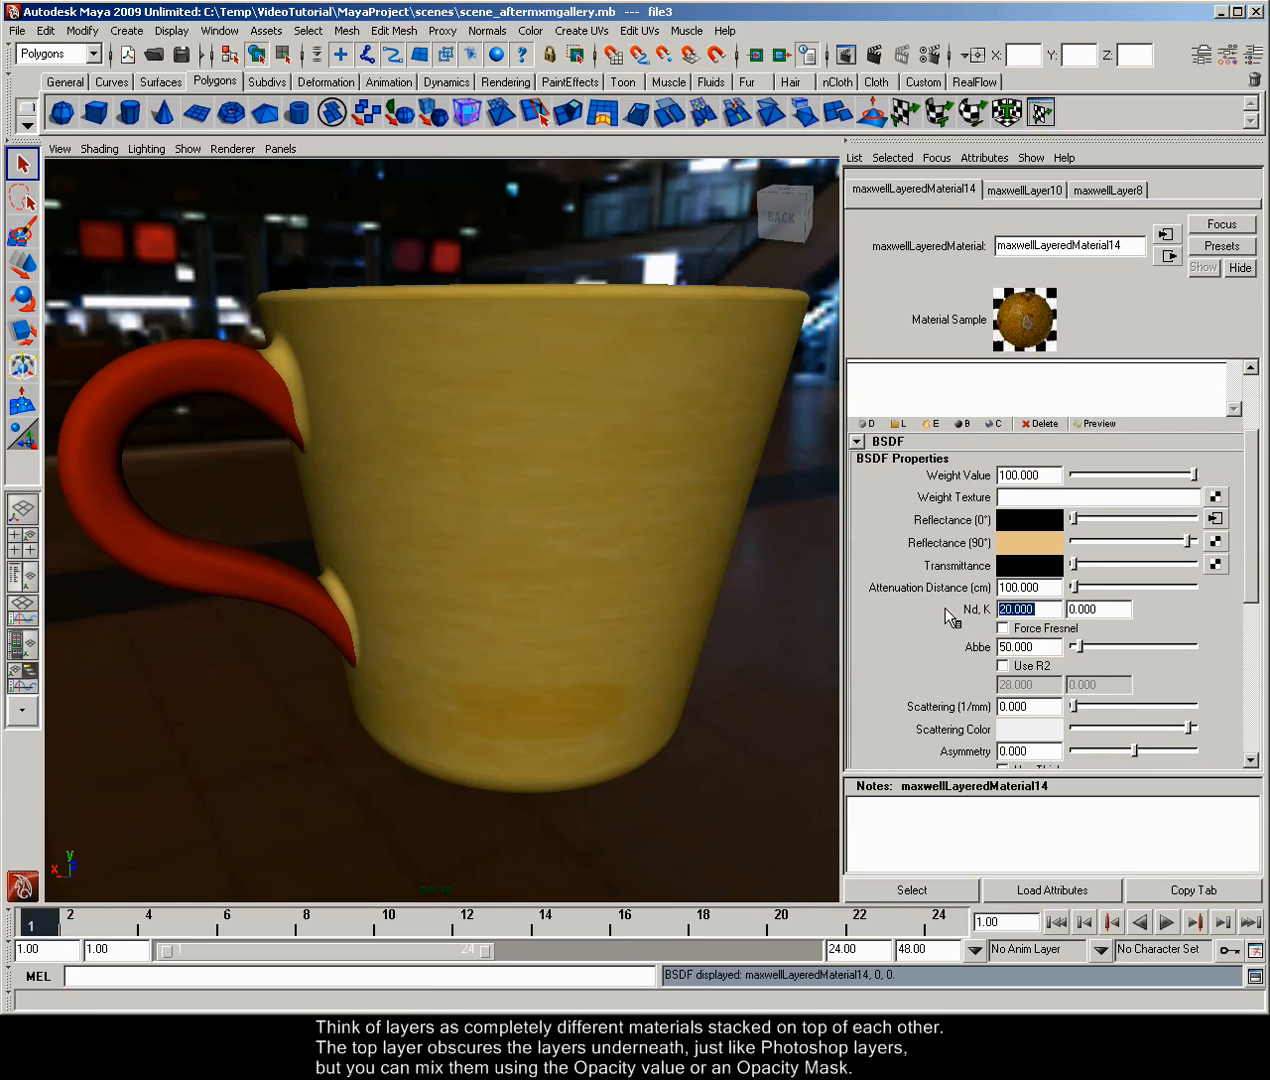
pyautogui.moveTo(1256, 540); pyautogui.dragTo(1224, 648)
pyautogui.doubleClick(1040, 626)
pyautogui.write('20')
pyautogui.press('Return')
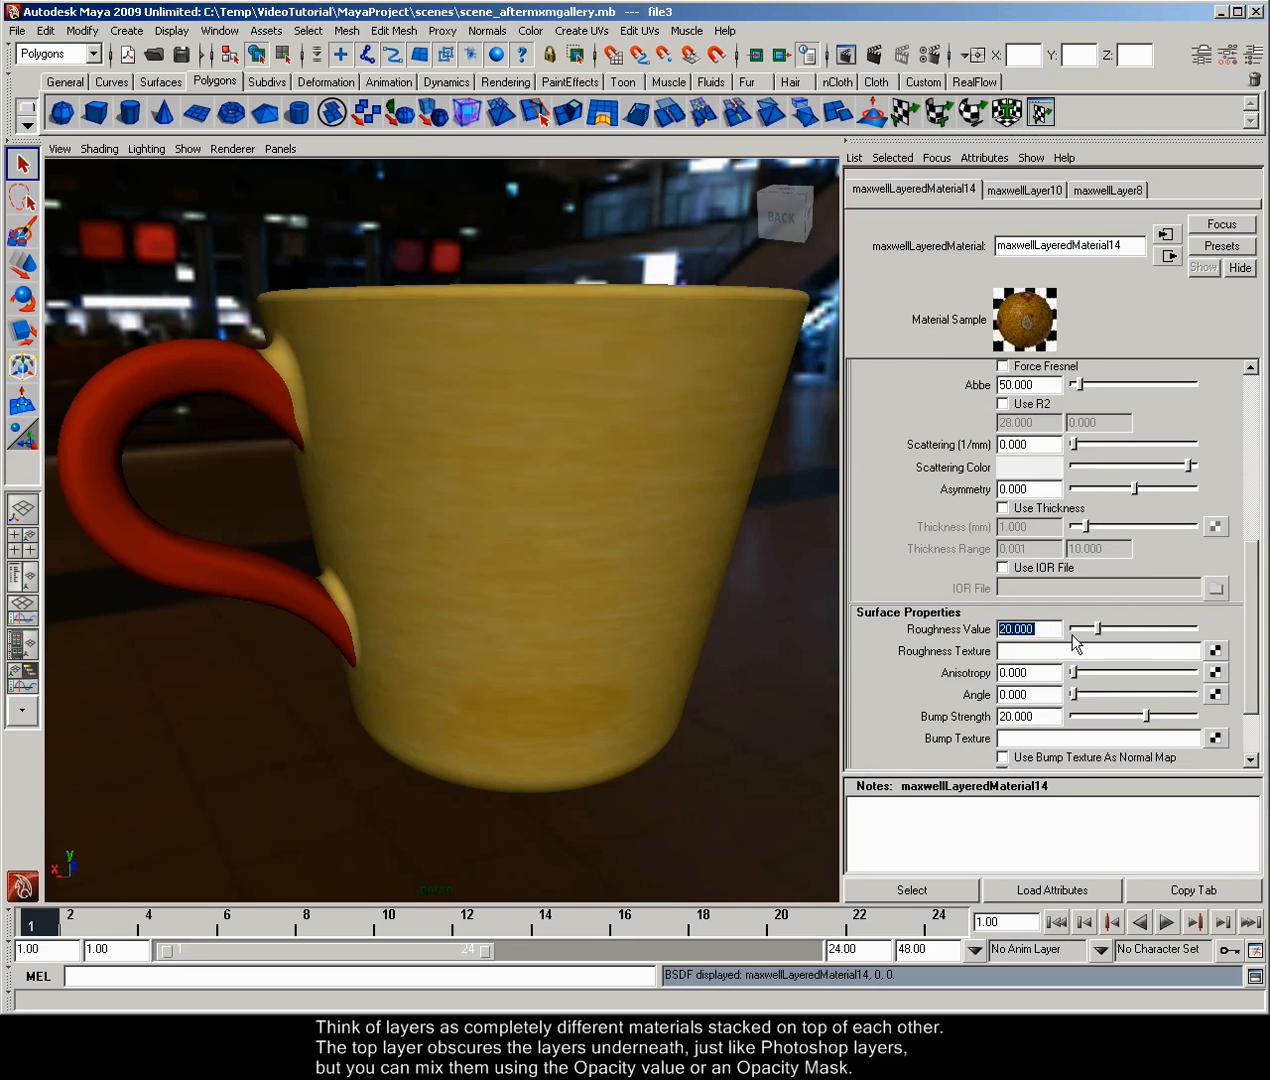
# - Assign a file texture with scratched_gold_roughness.jpg as the new BSDF's Roughness Texture and return to the layered material
pyautogui.click(1214, 650)
pyautogui.click(512, 392)
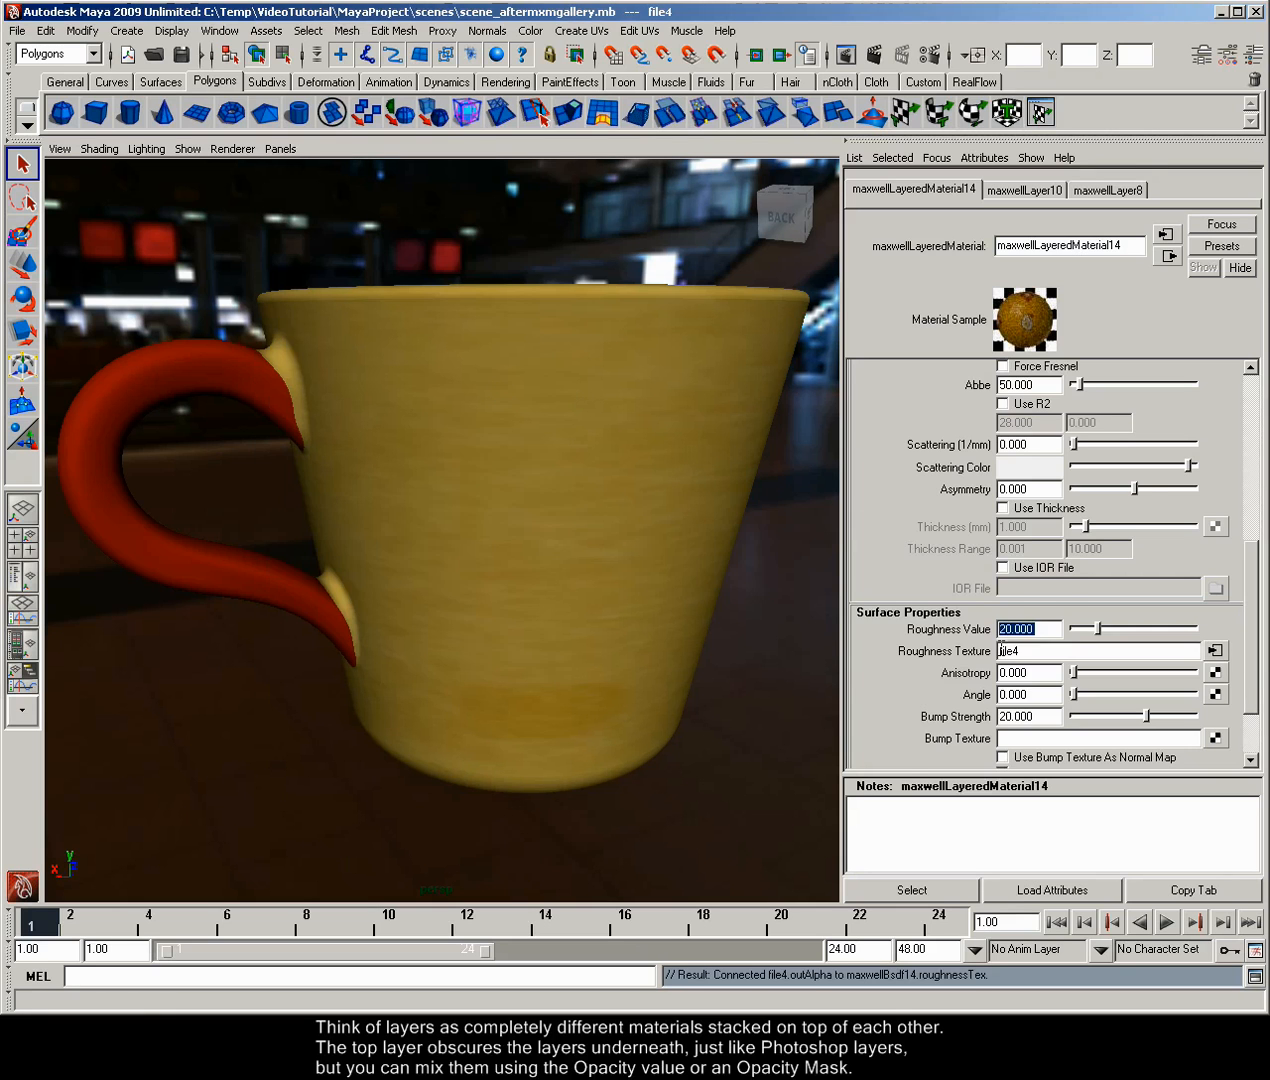
pyautogui.click(1214, 650)
pyautogui.click(1212, 461)
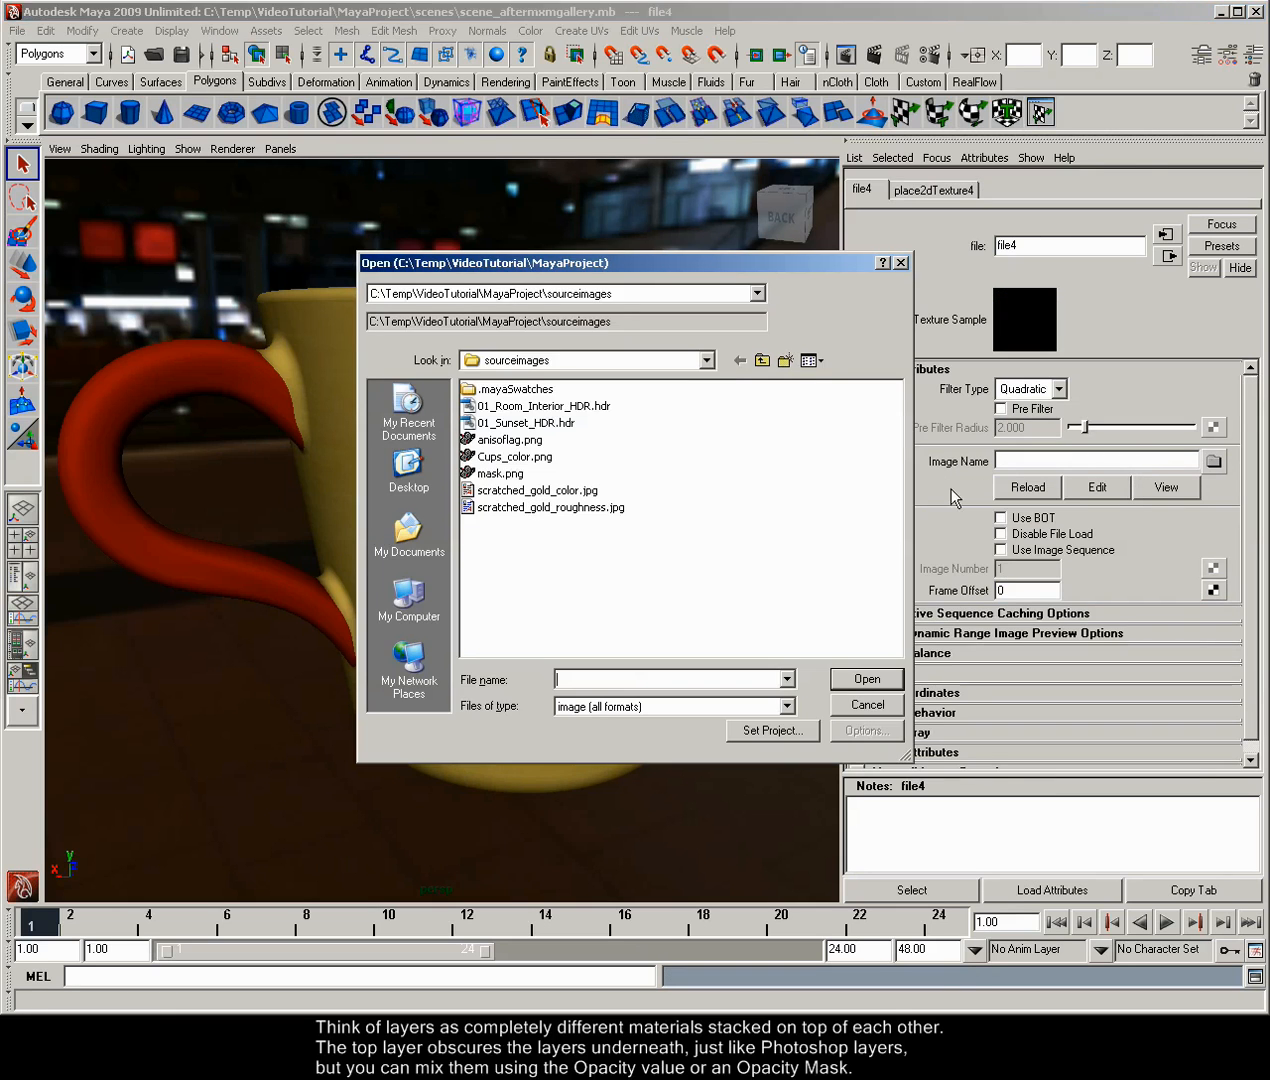
pyautogui.doubleClick(598, 507)
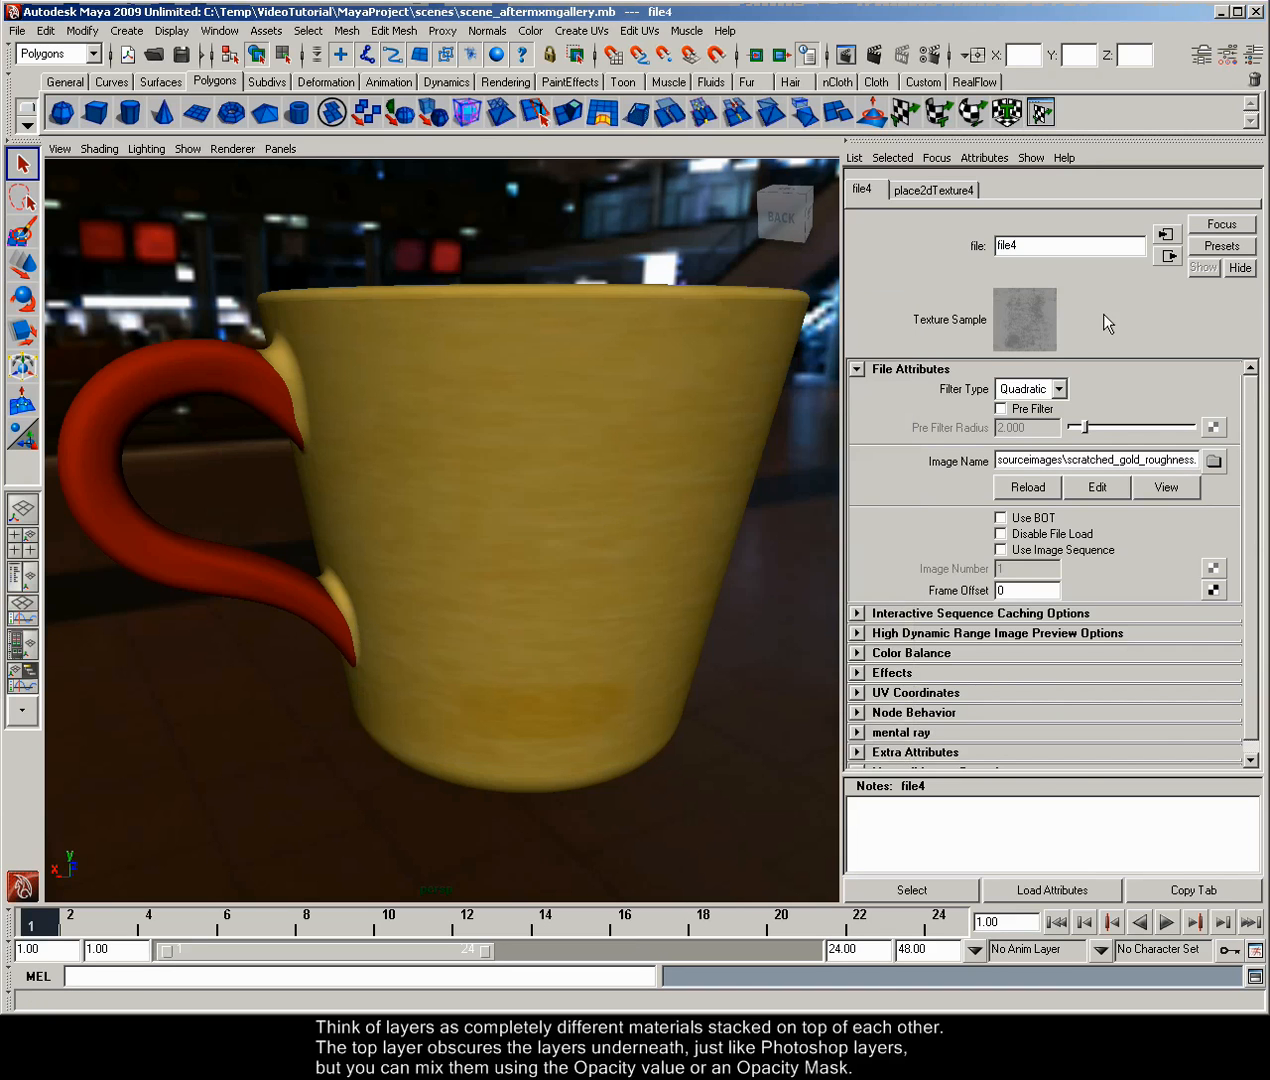
pyautogui.click(1166, 257)
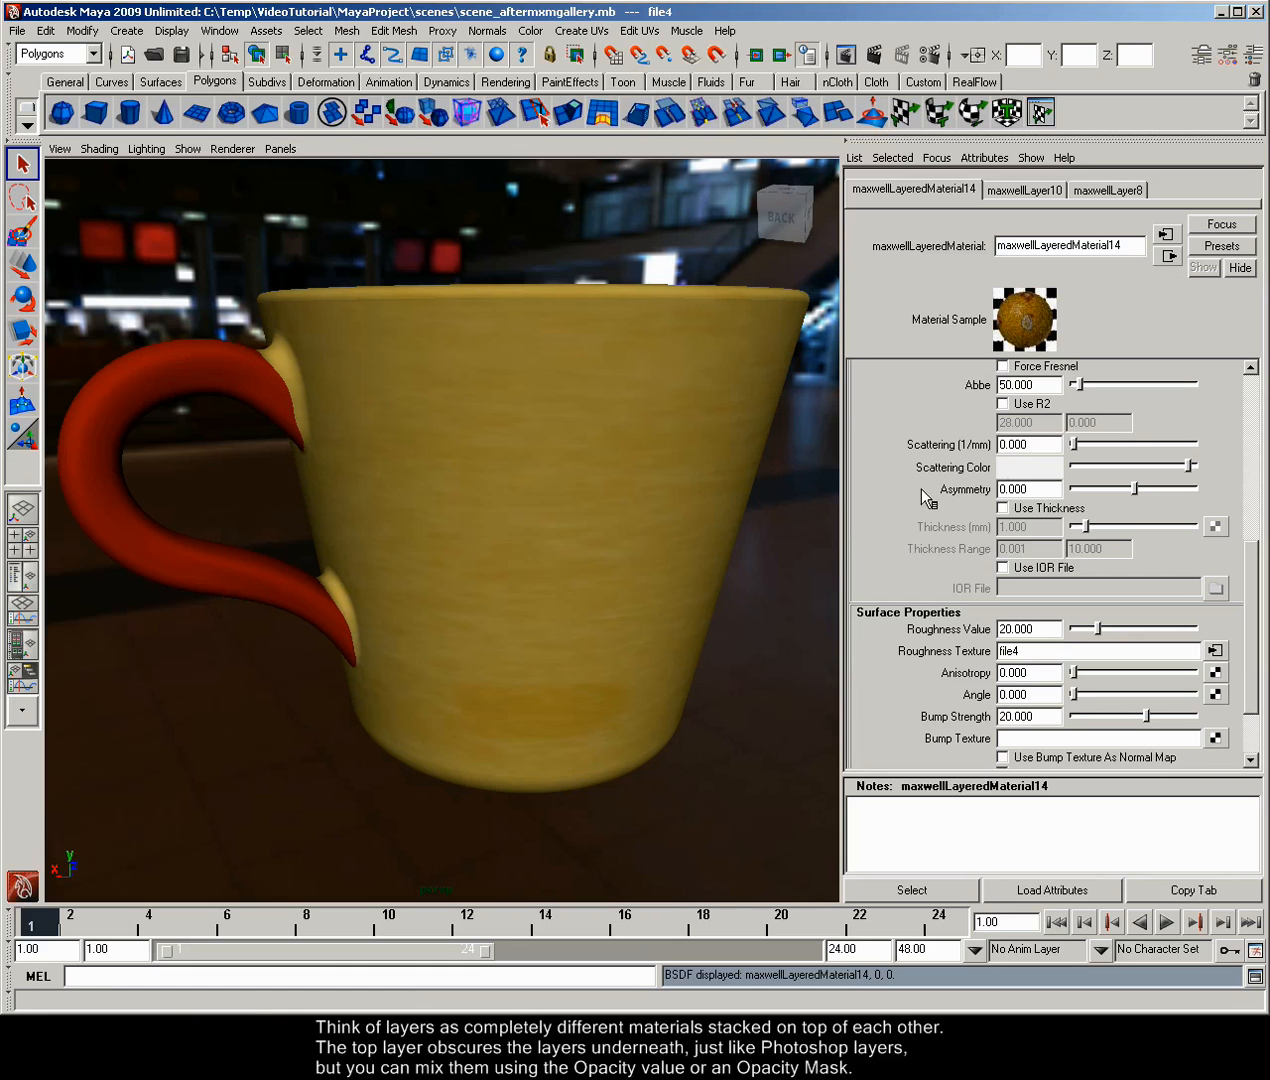
# - Assign a file texture with mask.png as the upper layer's opacity mask and return to the layered material
pyautogui.moveTo(1252, 632); pyautogui.dragTo(1250, 424)
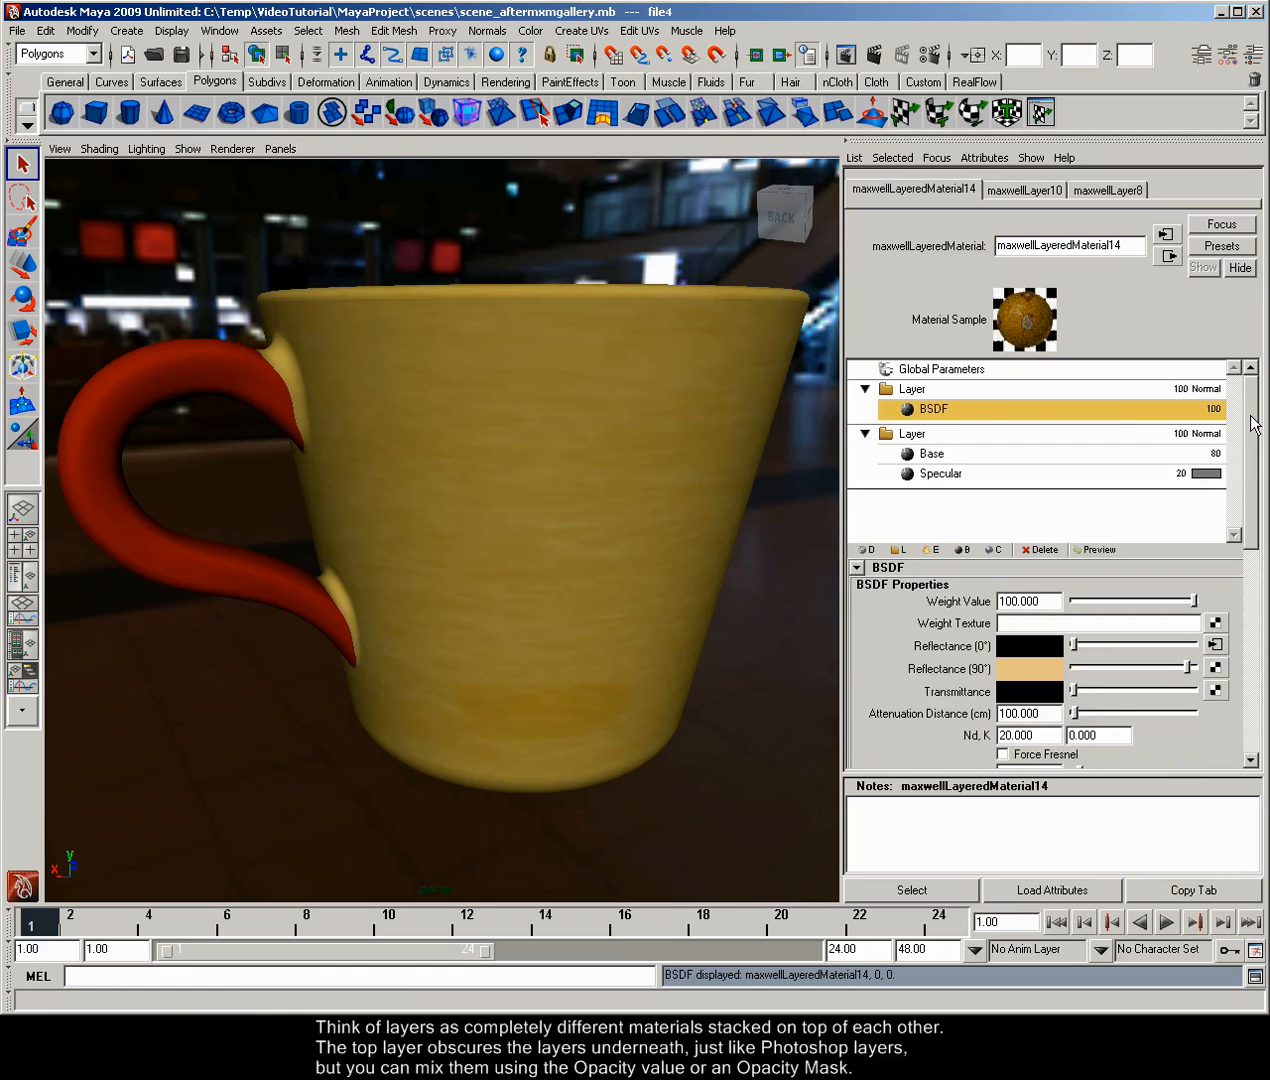
pyautogui.click(940, 390)
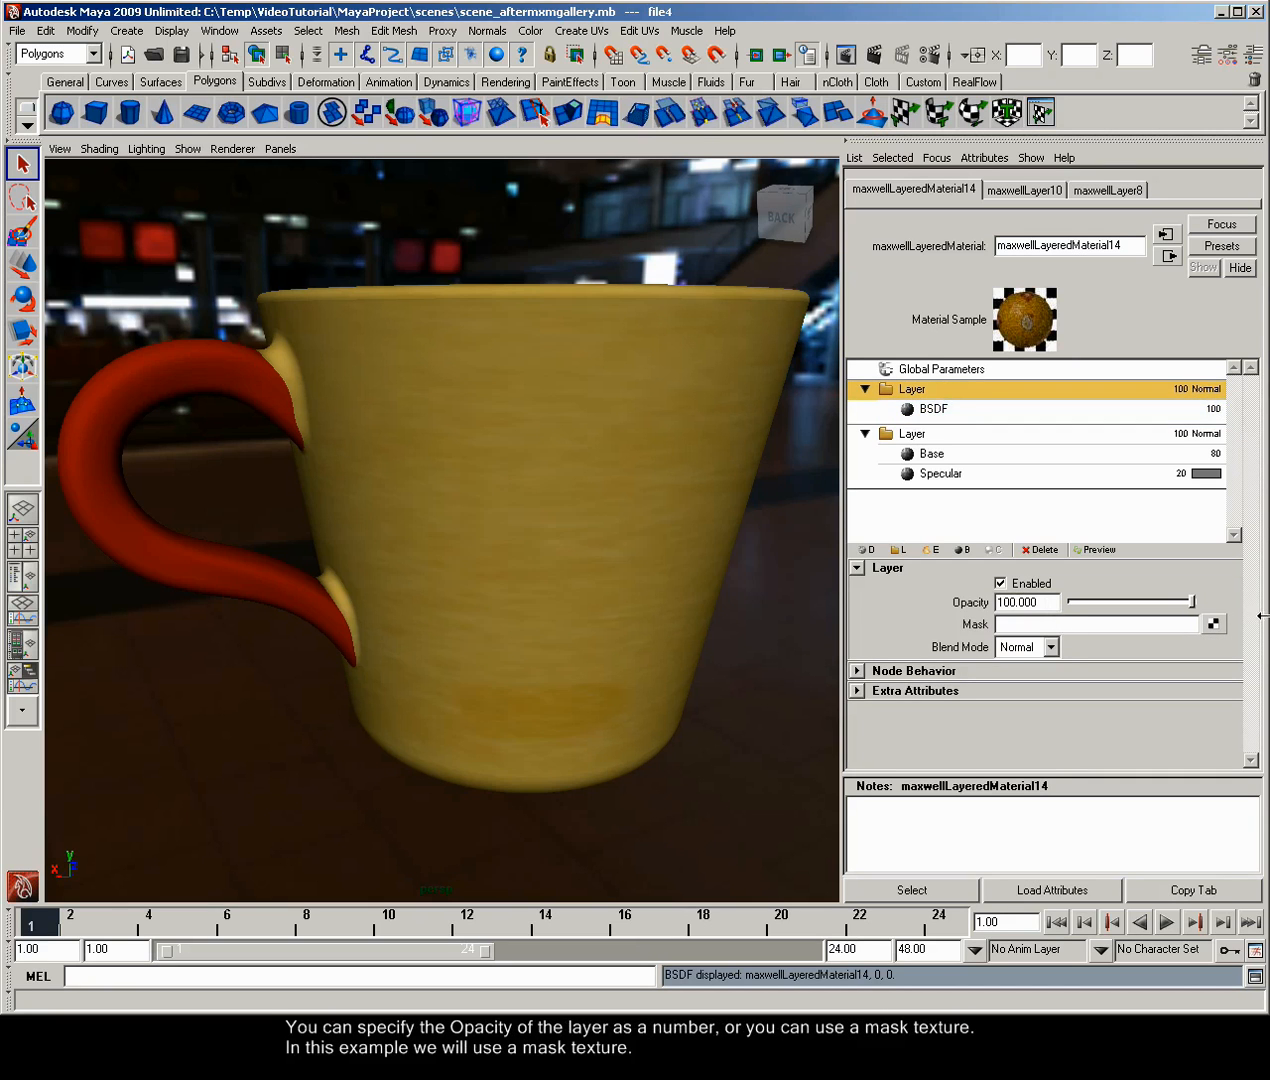
pyautogui.click(1212, 624)
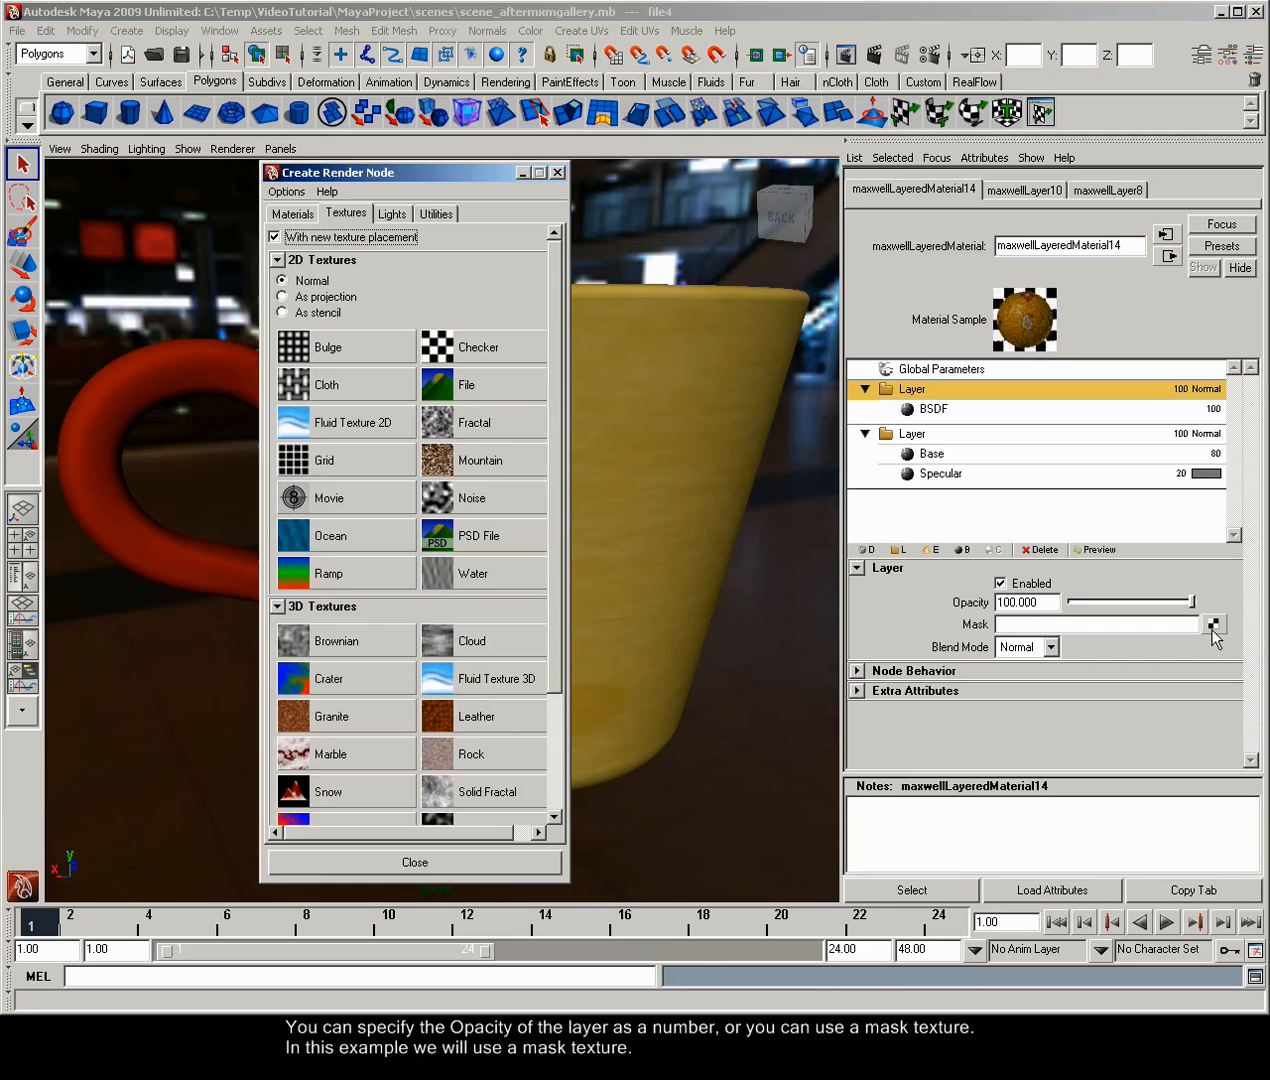
pyautogui.click(510, 391)
pyautogui.click(1212, 624)
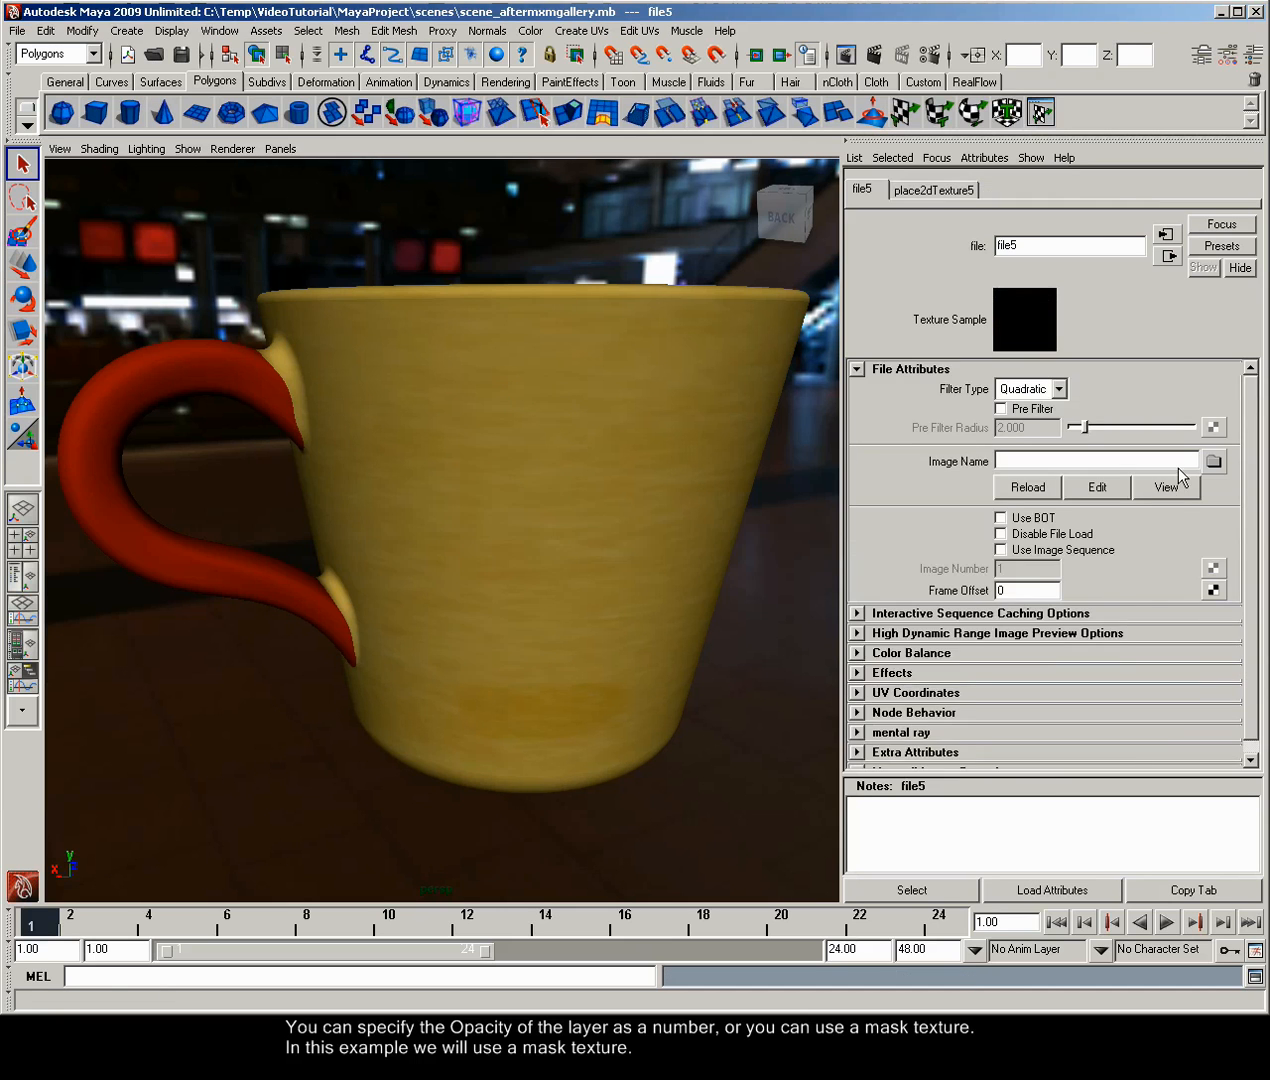
pyautogui.click(1213, 461)
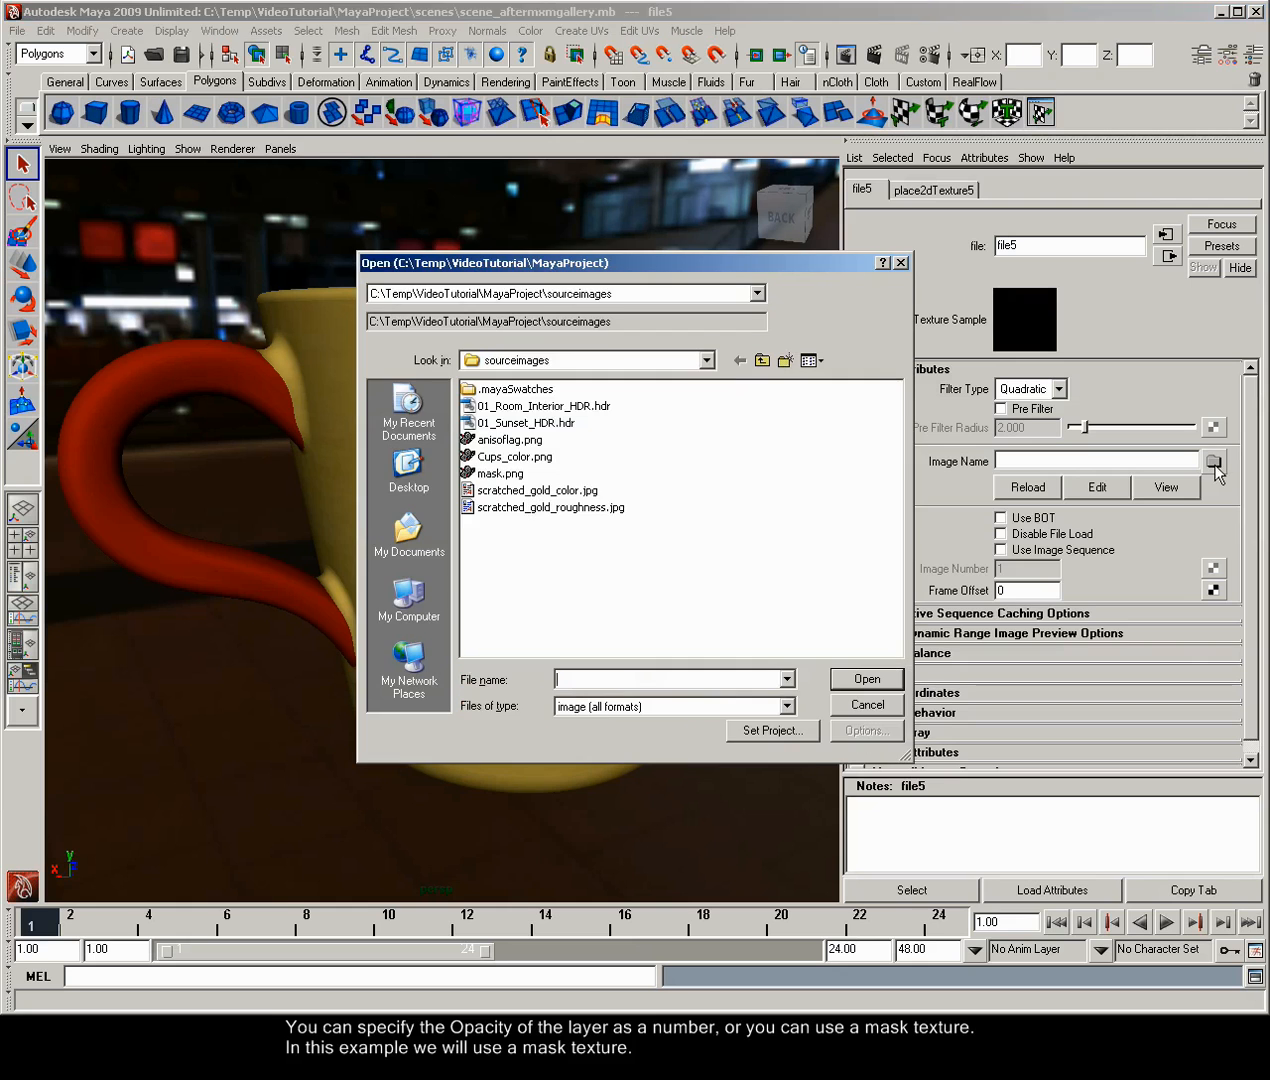
pyautogui.doubleClick(503, 472)
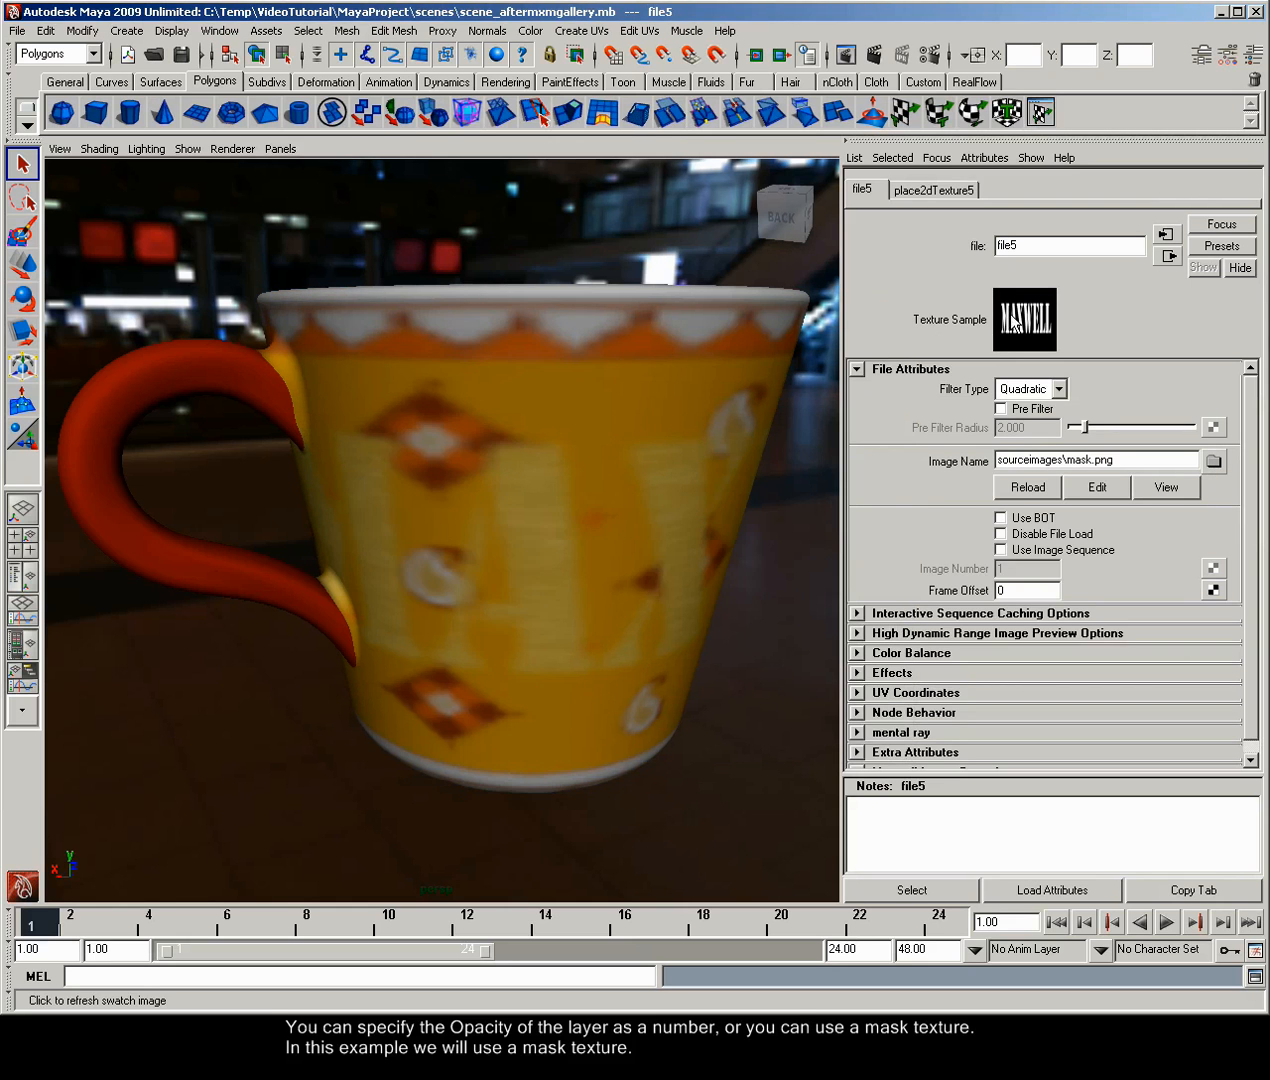
pyautogui.click(1168, 256)
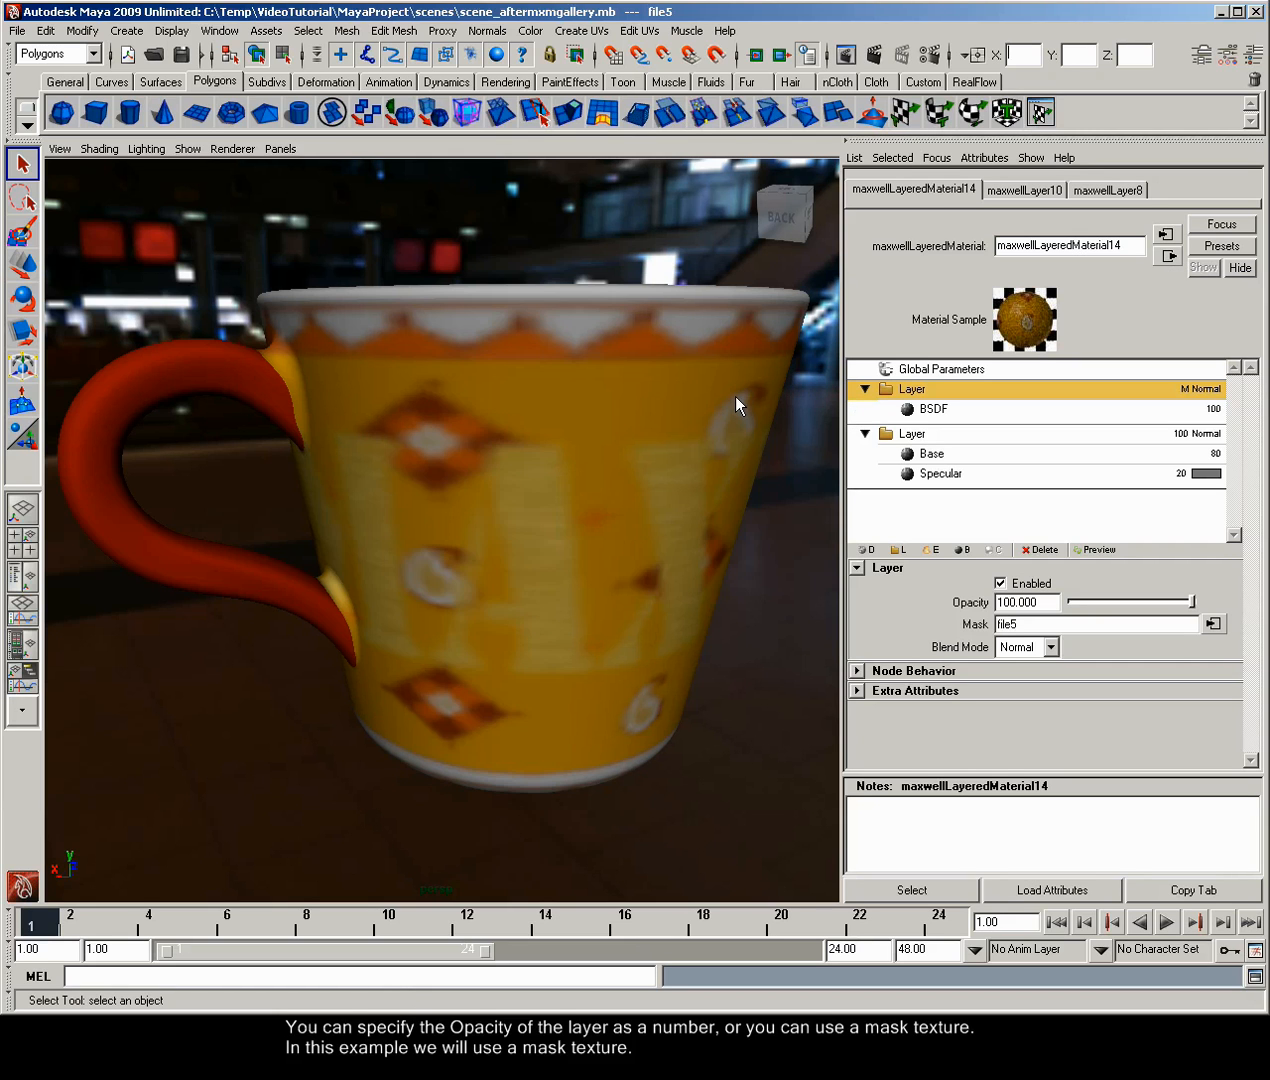
# - Render the masked cup in Maxwell Render, stop it early, keep the image in the Render View and close both windows
pyautogui.click(872, 54)
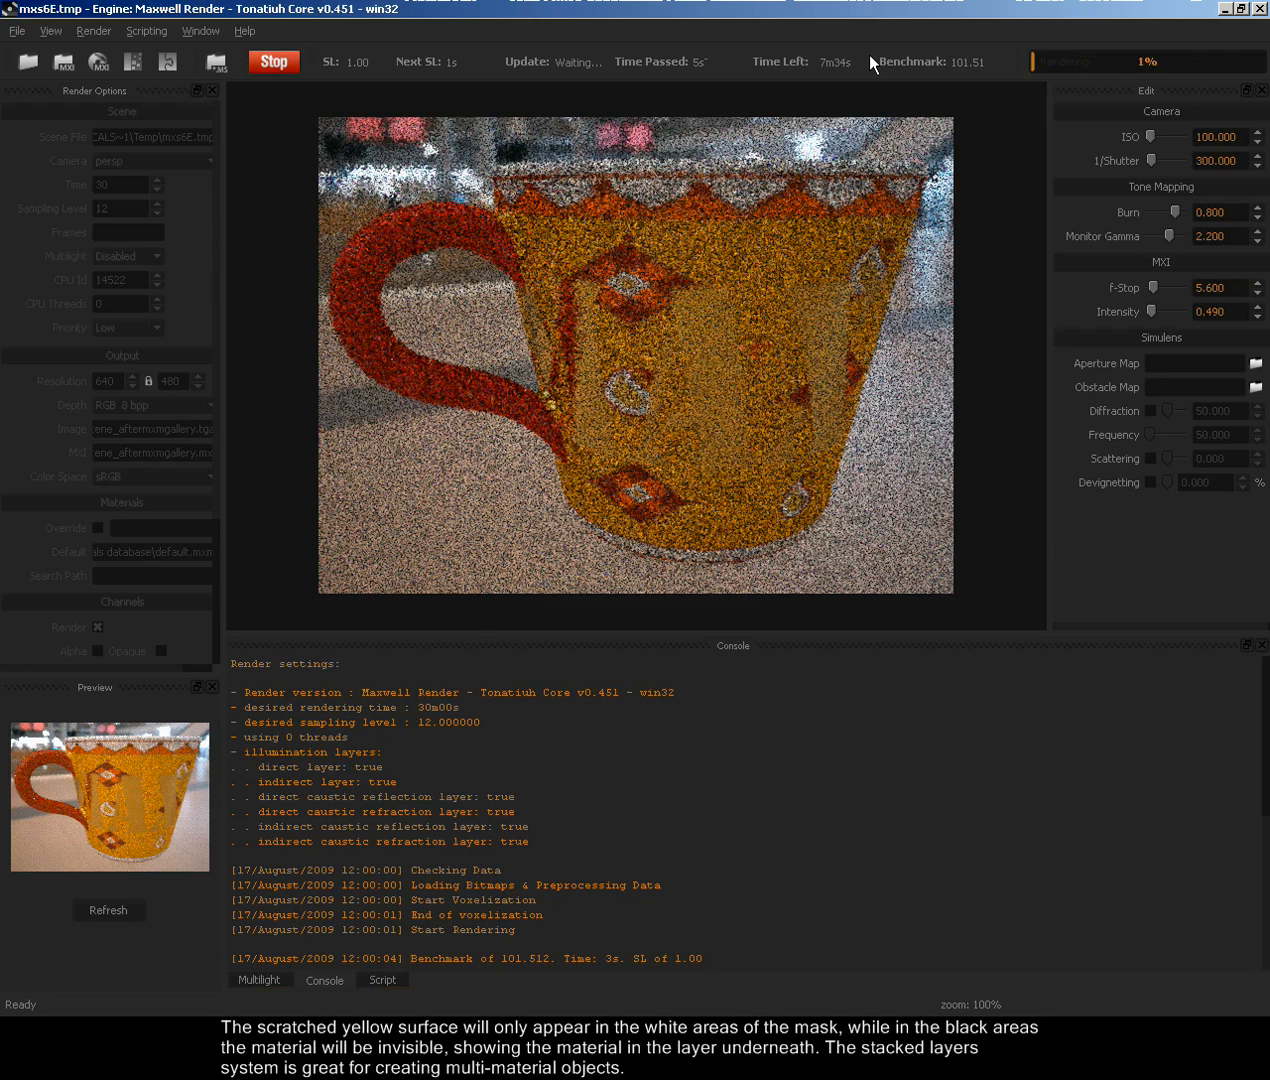
pyautogui.click(274, 62)
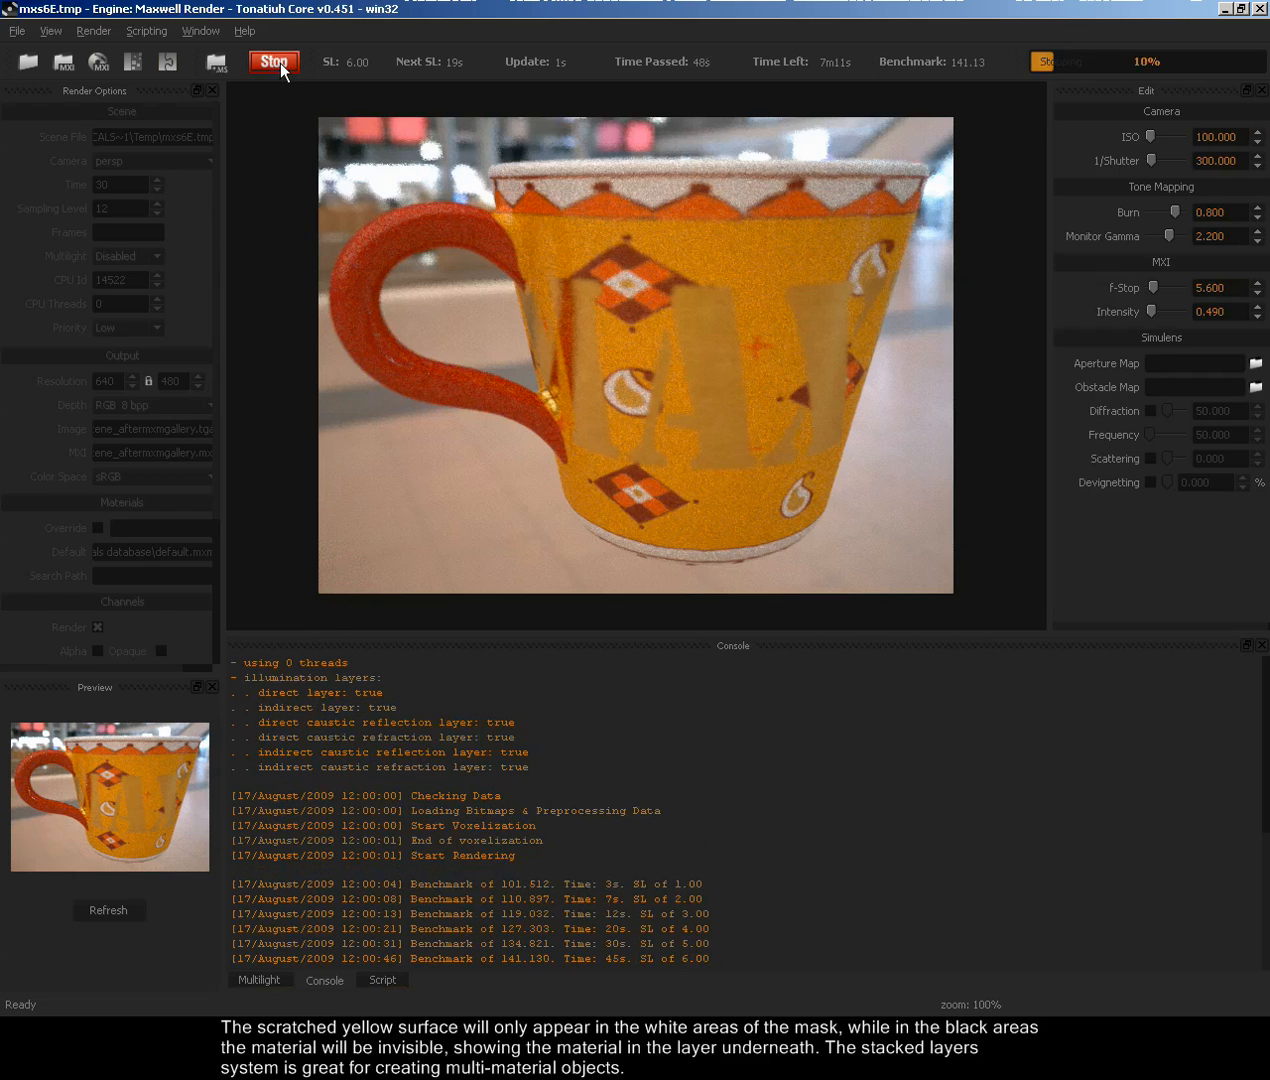
pyautogui.click(1258, 9)
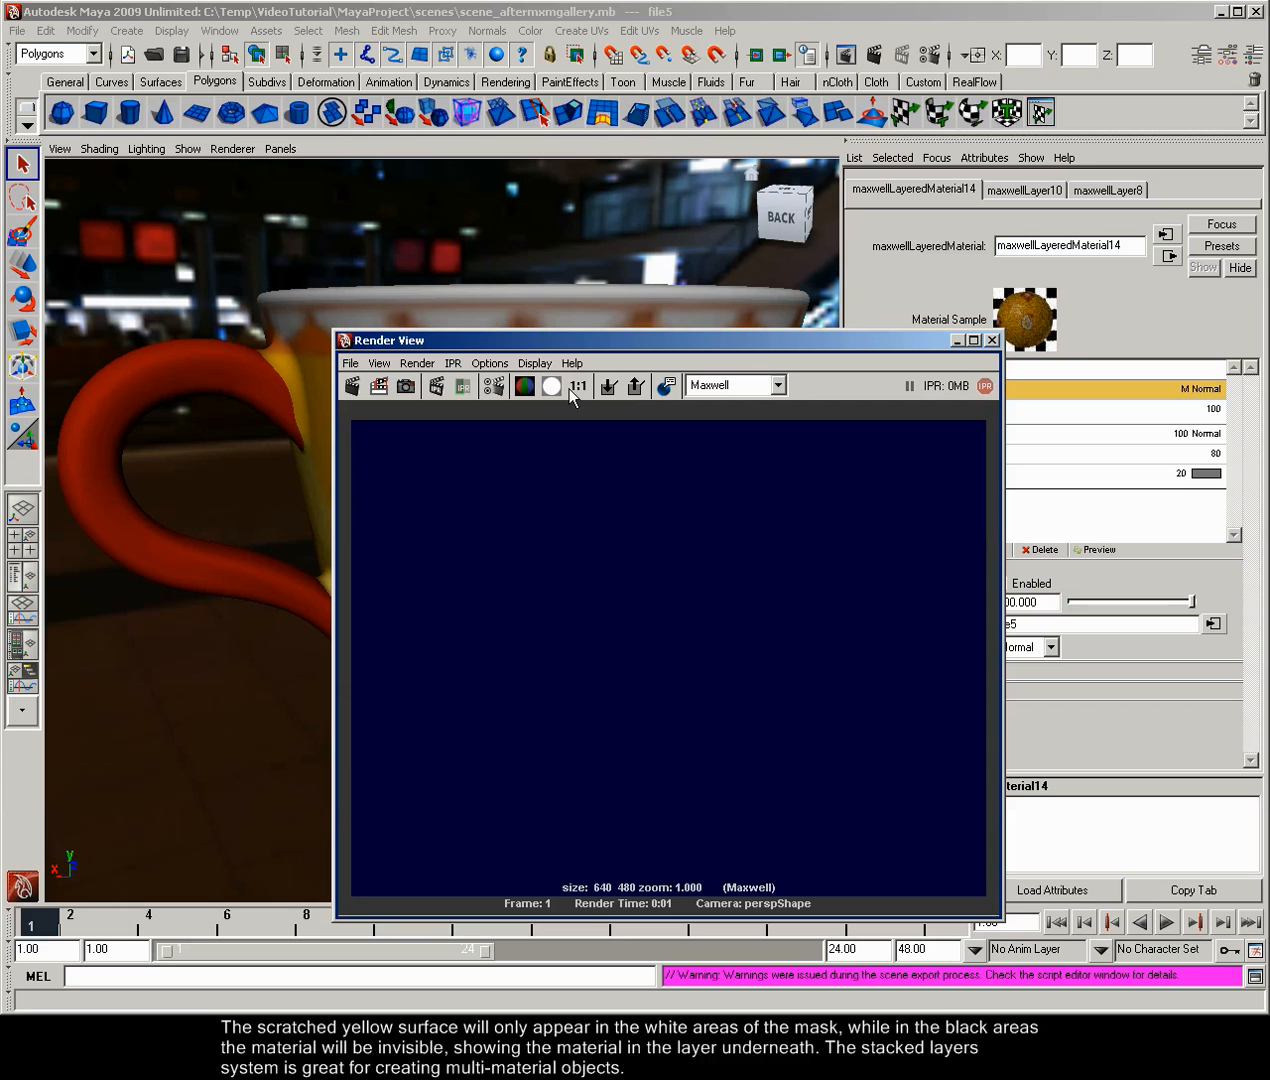
pyautogui.click(609, 388)
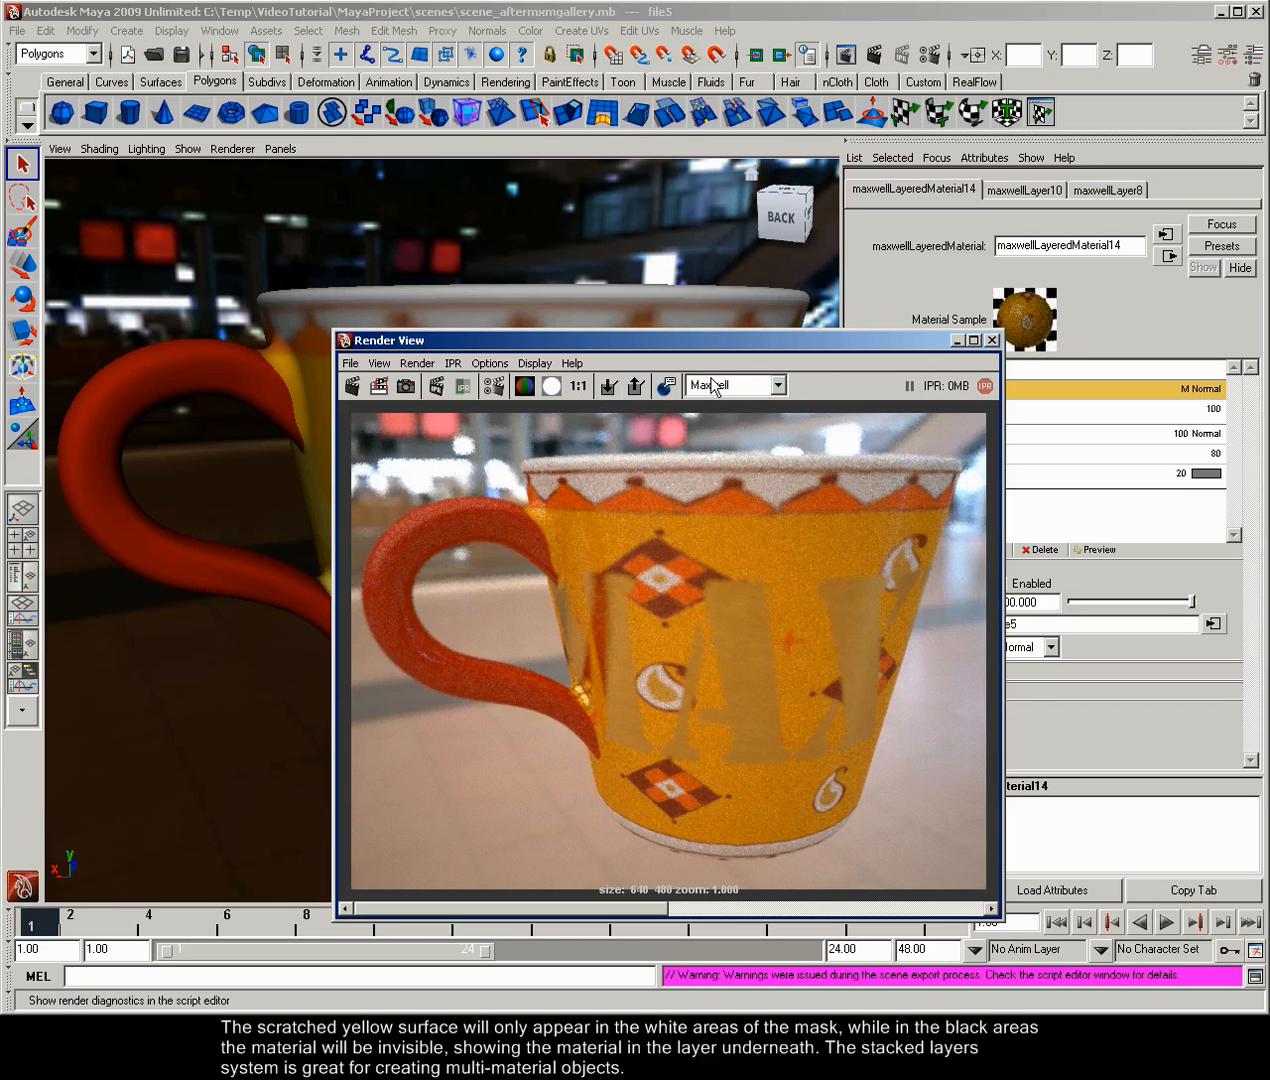
pyautogui.click(992, 340)
# - Frame the cup and set the Viewport Override Texture in its material's global parameters to Cups_color.png (file1)
pyautogui.click(650, 460)
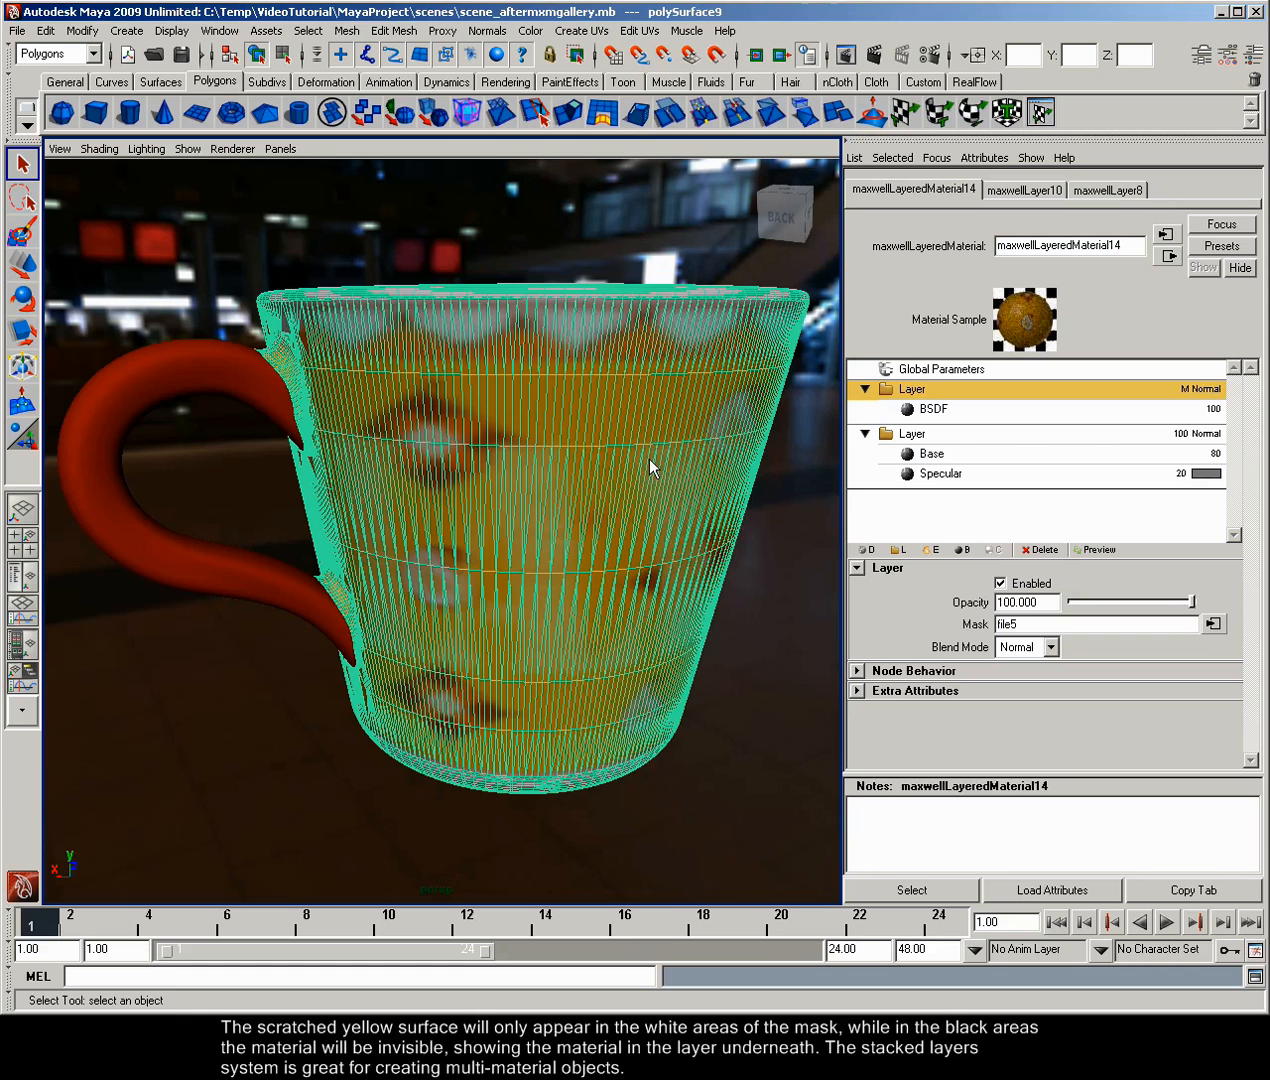
pyautogui.press('f')
pyautogui.click(663, 600)
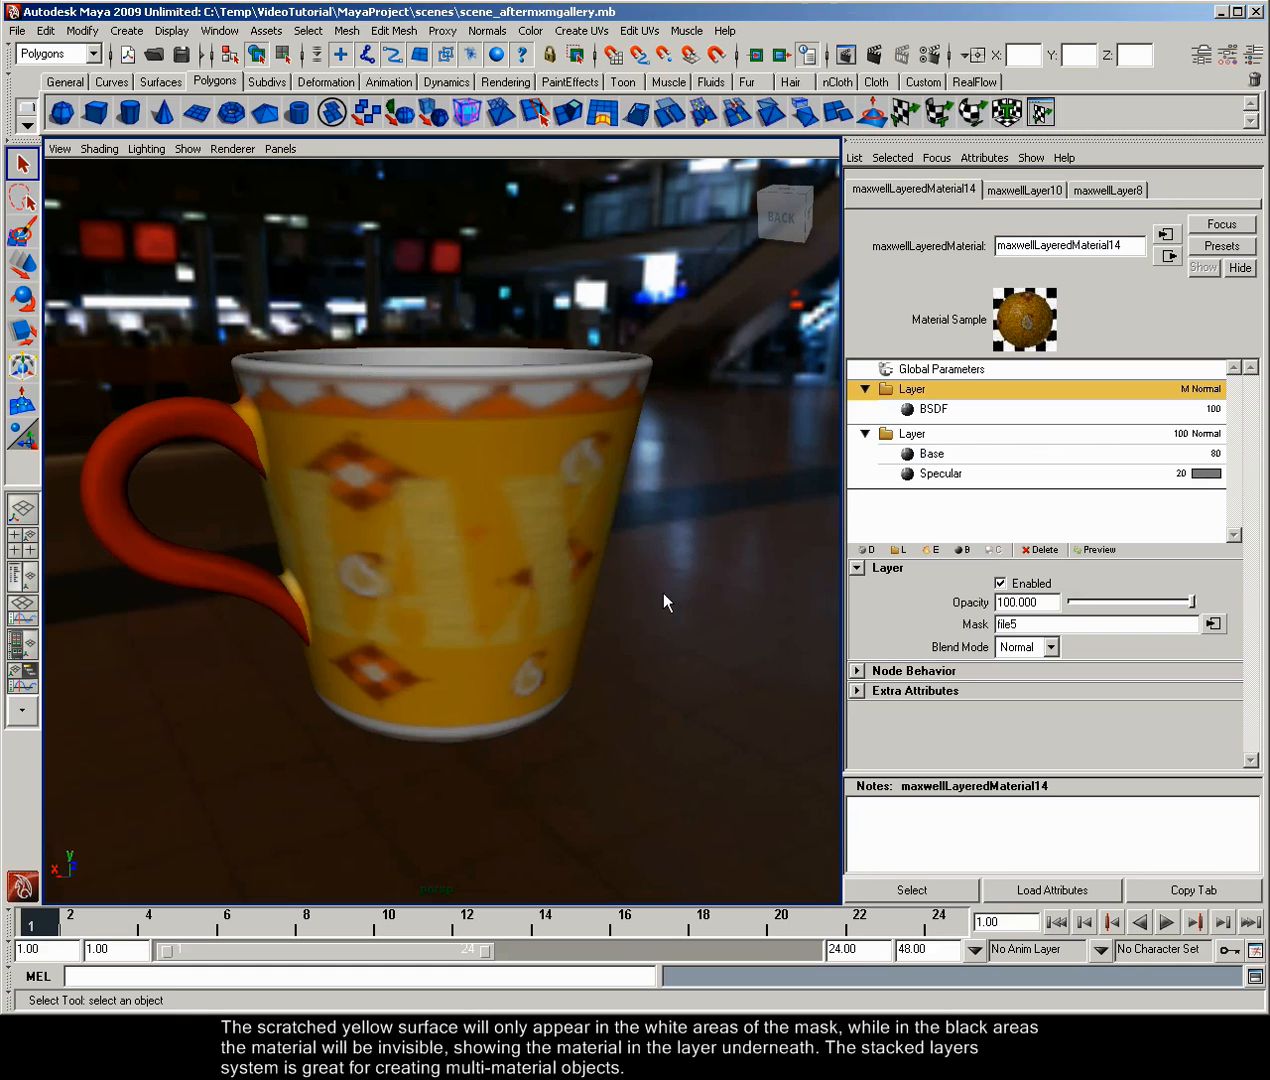
pyautogui.keyDown('alt'); pyautogui.moveTo(556, 618); pyautogui.dragTo(582, 630); pyautogui.keyUp('alt')
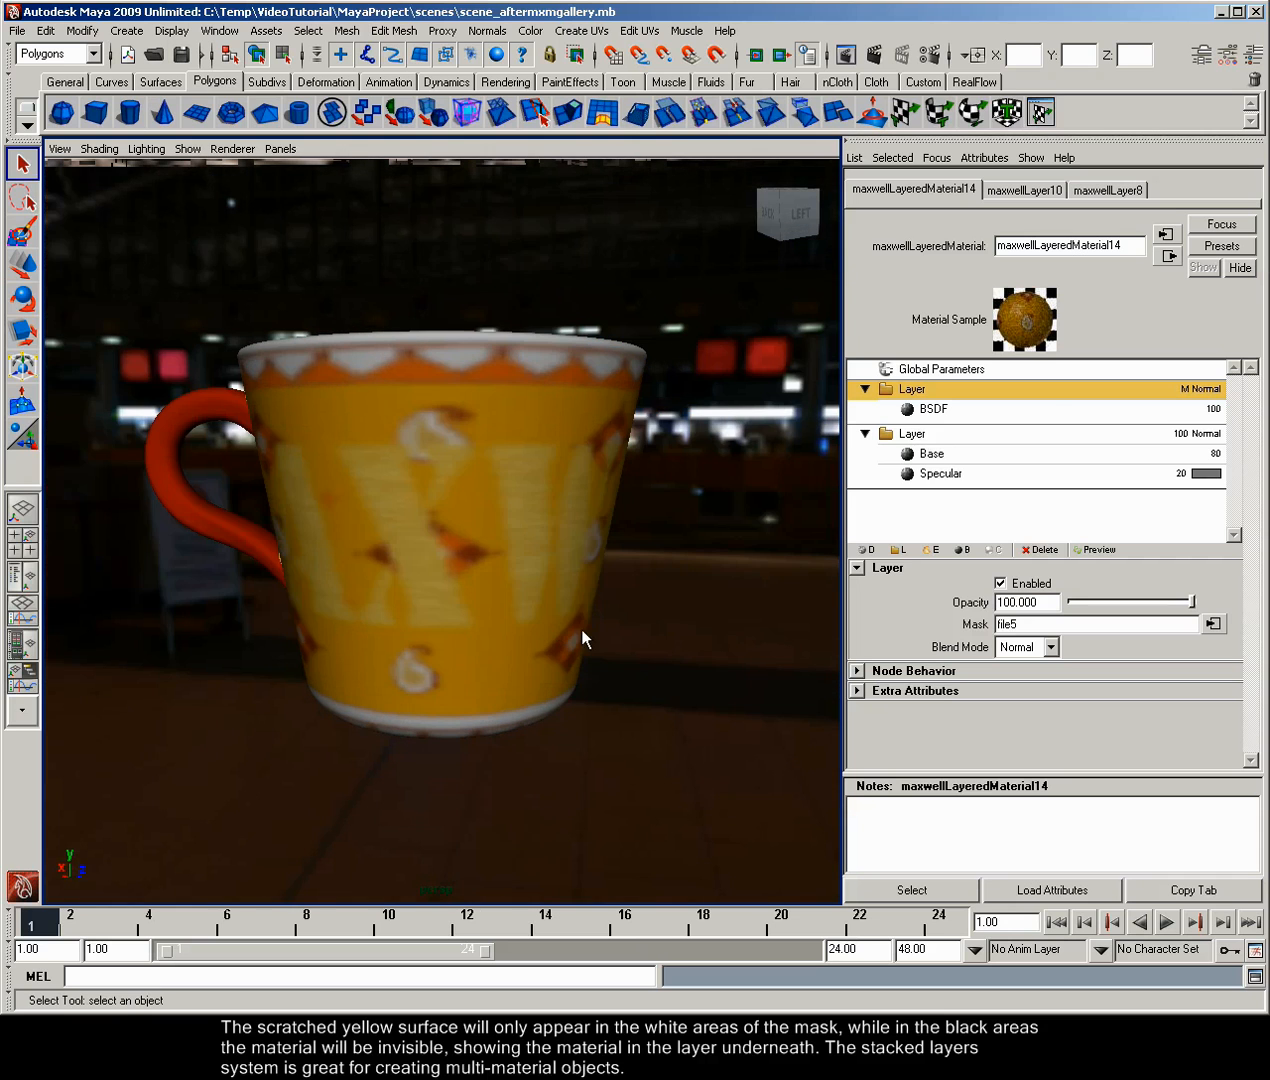
pyautogui.click(982, 370)
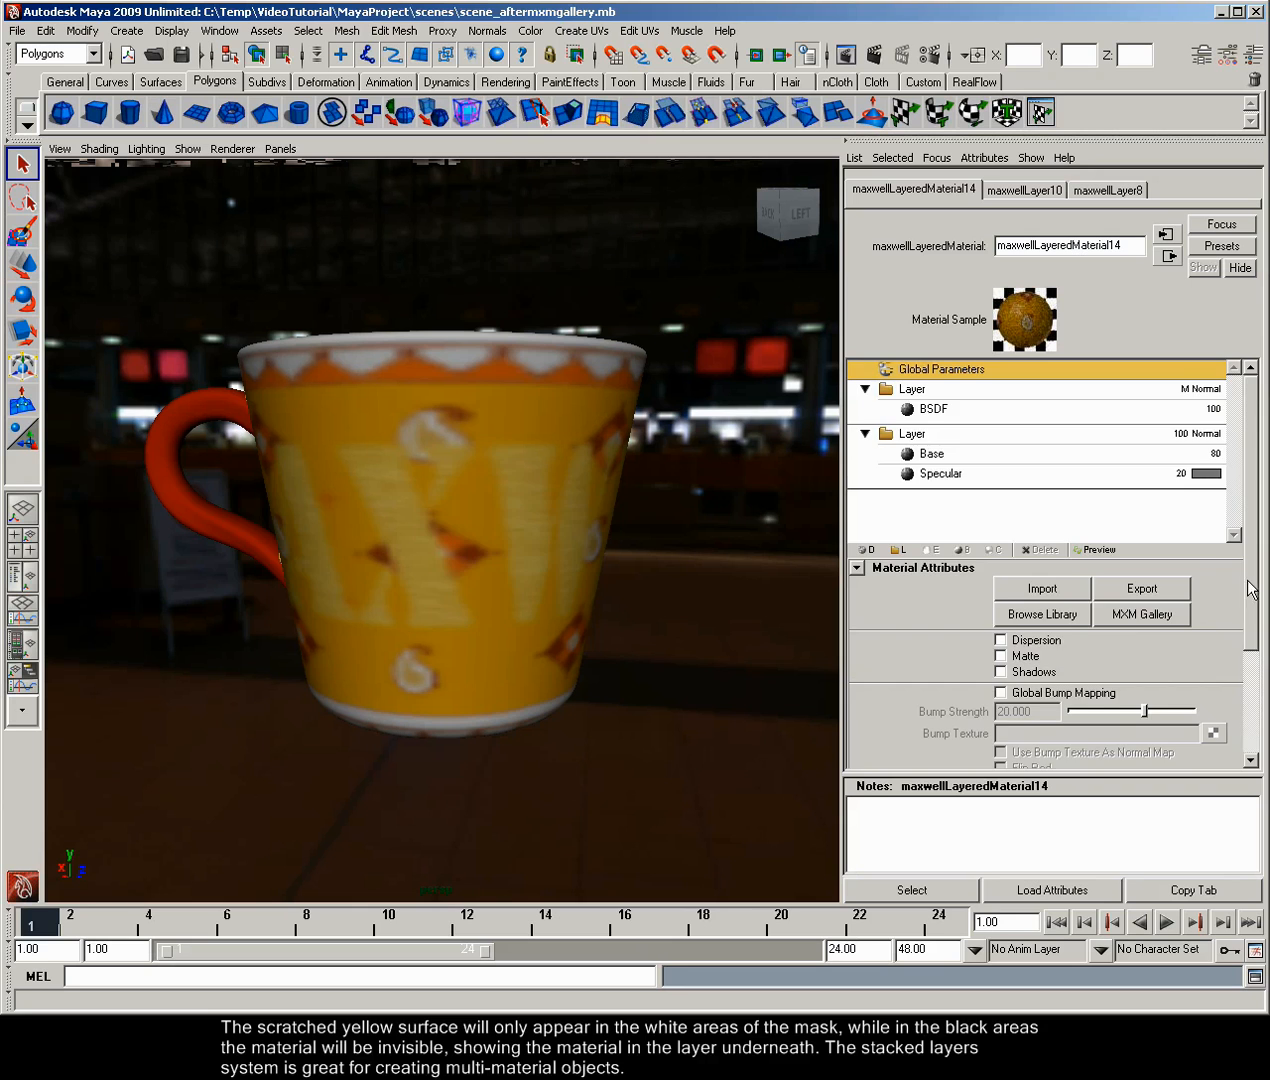
pyautogui.moveTo(1250, 590); pyautogui.dragTo(1250, 695)
pyautogui.click(1087, 712)
pyautogui.click(1090, 749)
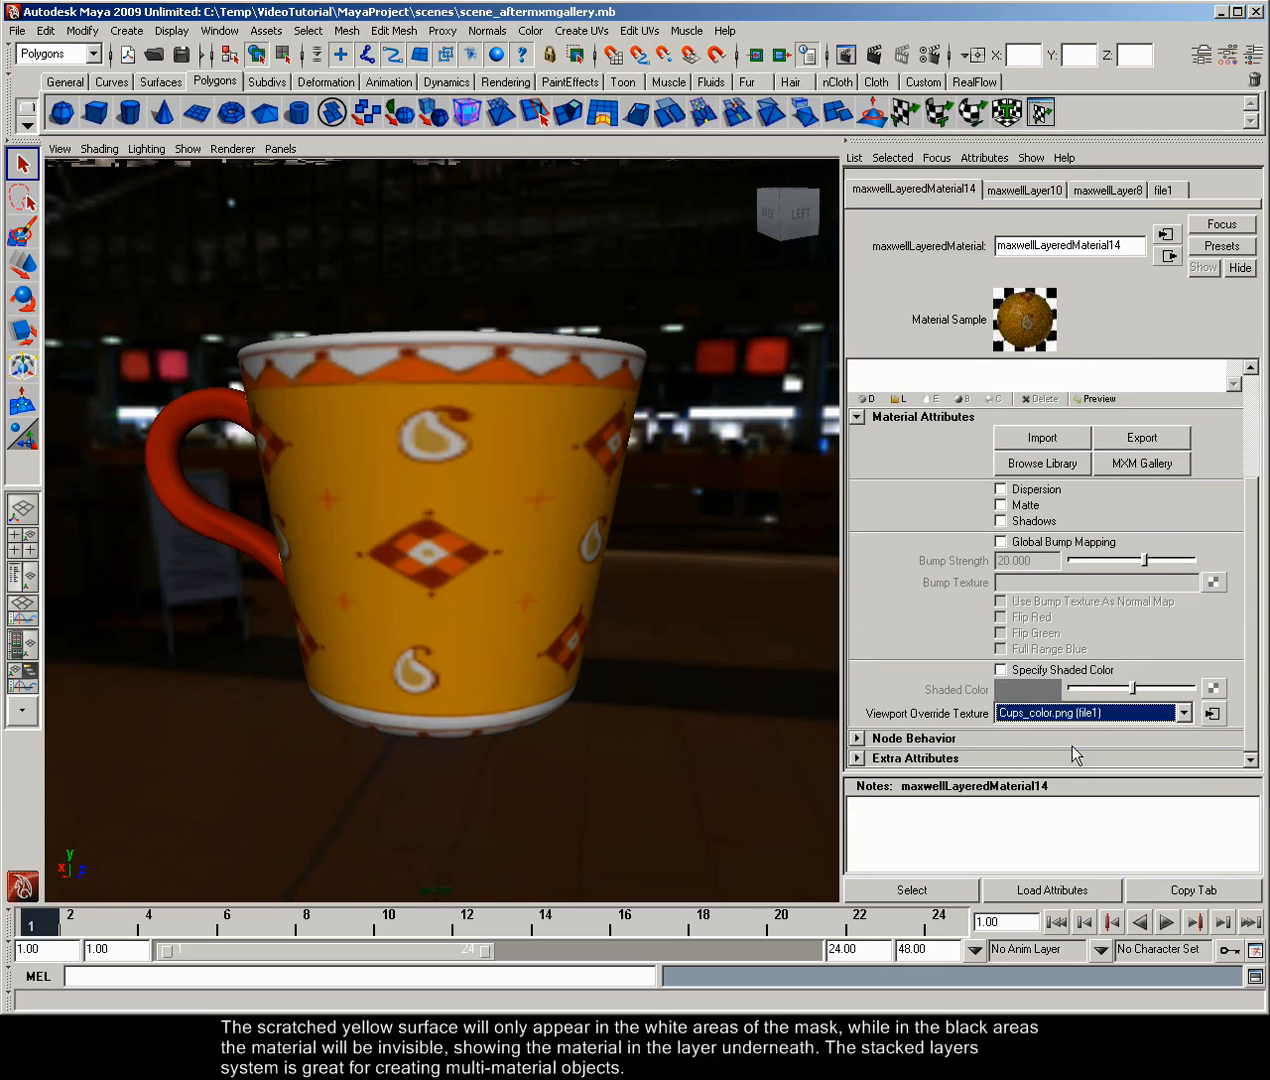
# - Try the material's other textures as Viewport Override Texture while inspecting the cup from another angle, including scratched_gold_roughness.jpg (file4)
pyautogui.click(1068, 714)
pyautogui.click(1068, 766)
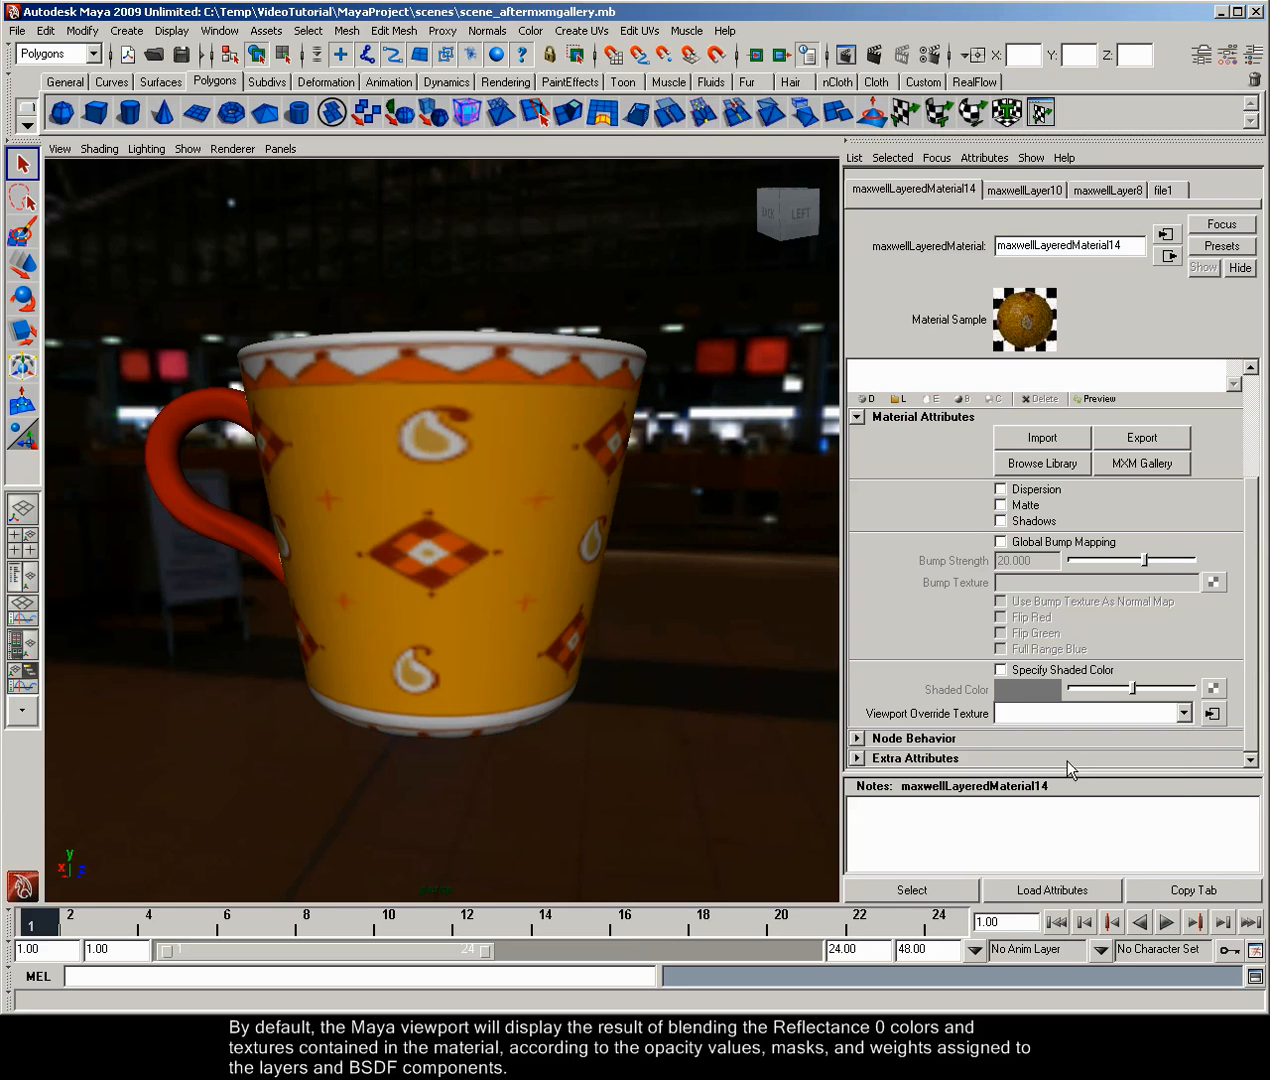
pyautogui.keyDown('alt'); pyautogui.moveTo(510, 460); pyautogui.dragTo(480, 497); pyautogui.keyUp('alt')
pyautogui.click(1062, 713)
pyautogui.click(1050, 780)
pyautogui.keyDown('alt'); pyautogui.moveTo(607, 686); pyautogui.dragTo(605, 530); pyautogui.keyUp('alt')
pyautogui.click(1062, 713)
pyautogui.click(1069, 798)
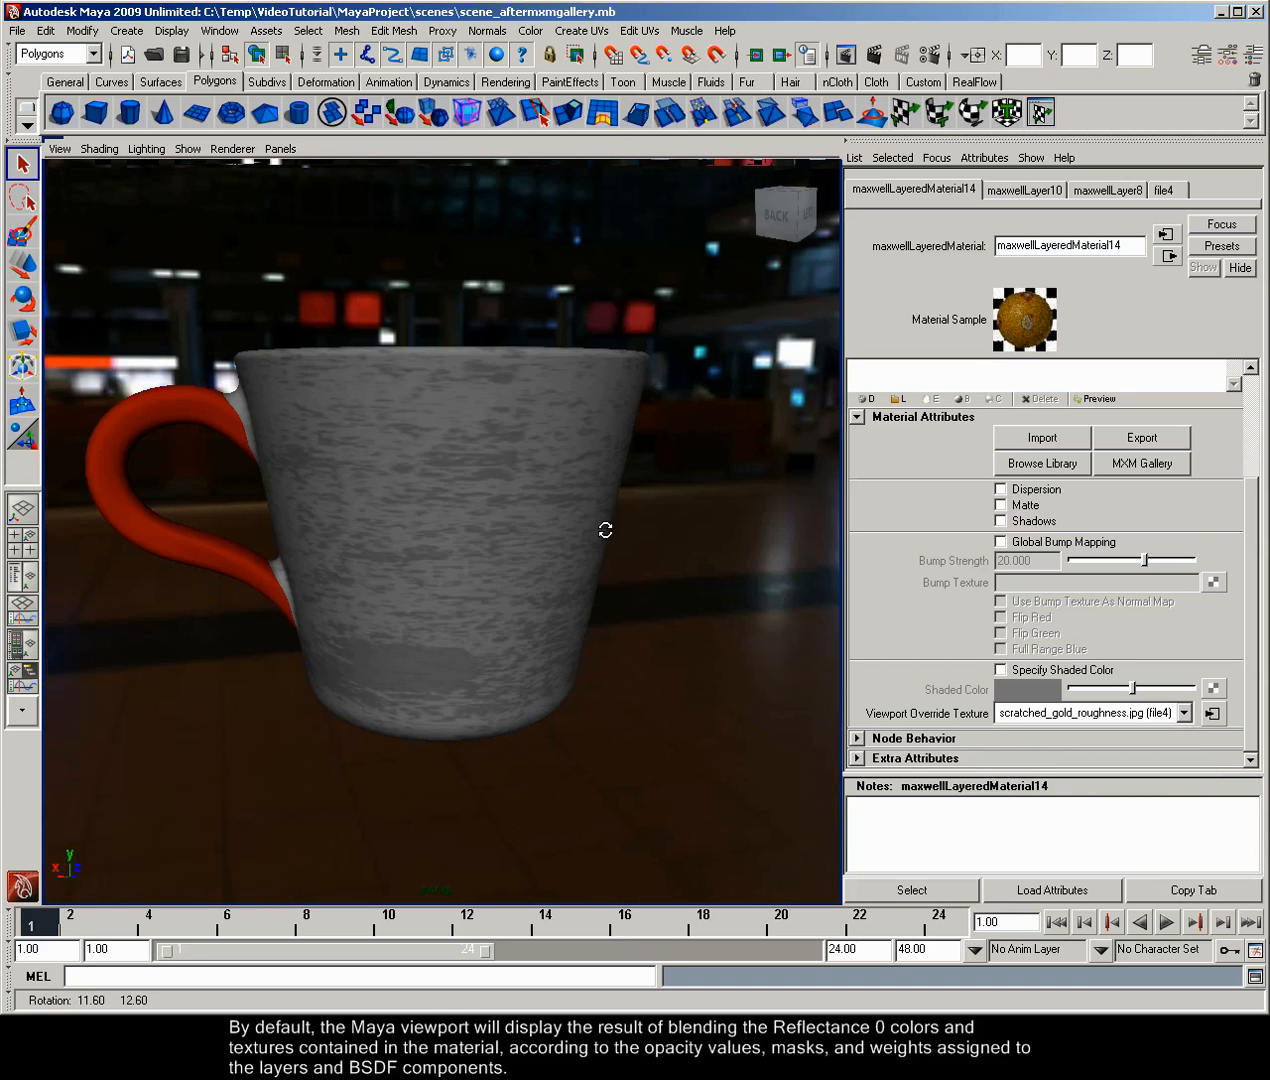
# - Set the layered material's Viewport Override Texture to None
pyautogui.click(1090, 713)
pyautogui.click(1055, 732)
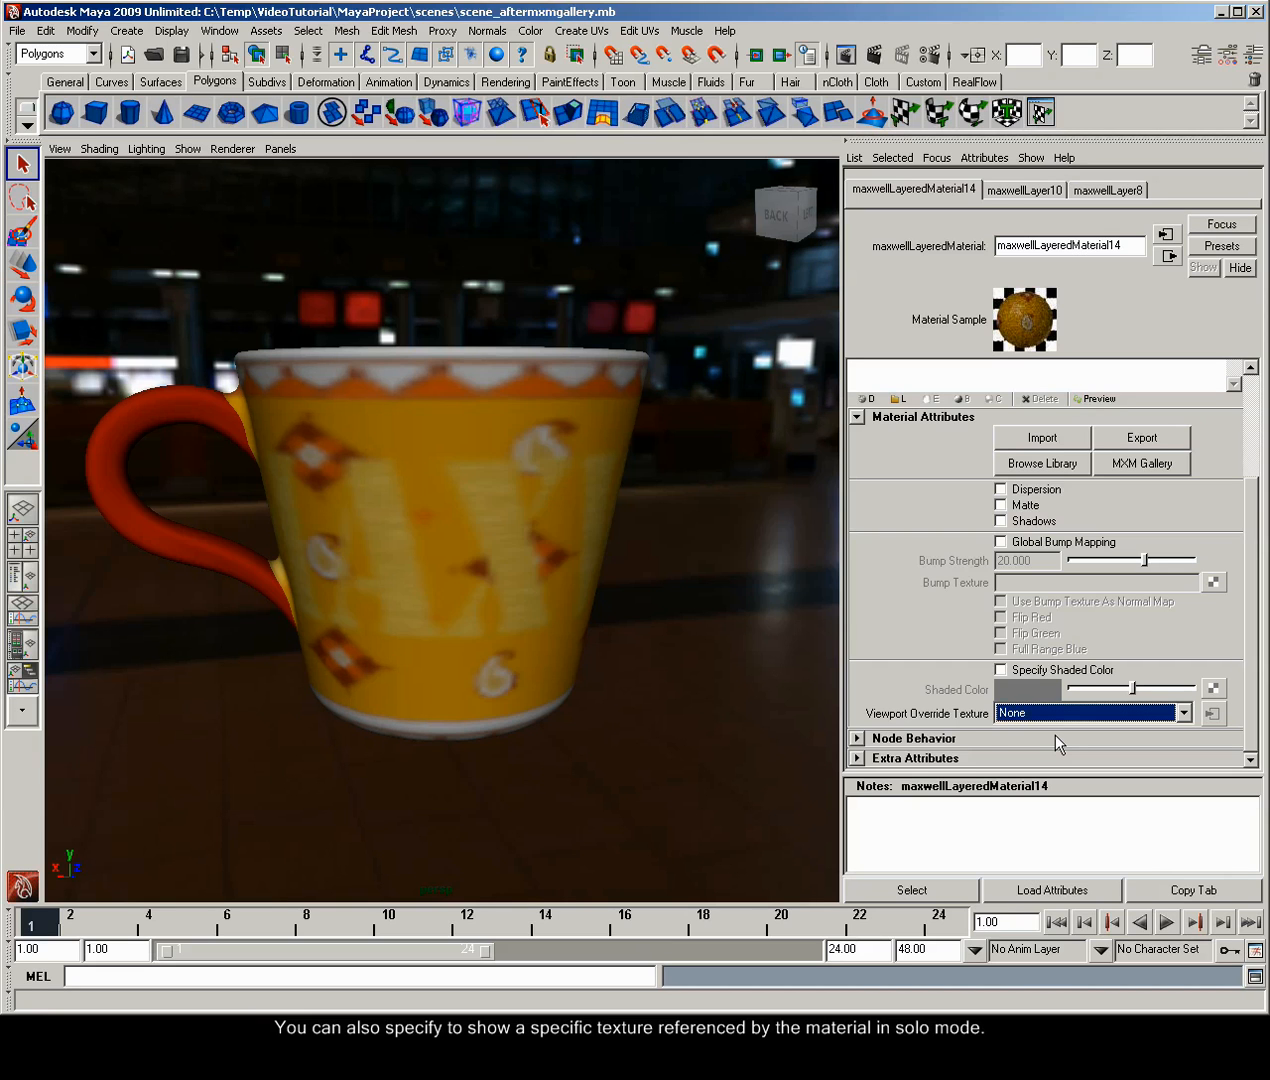
# - In the upper layer BSDF's Reflectance (0°) texture, set the Maxwell image controls to Brightness -17, Contrast 6 and Saturation 32
pyautogui.moveTo(1252, 675); pyautogui.dragTo(1267, 515)
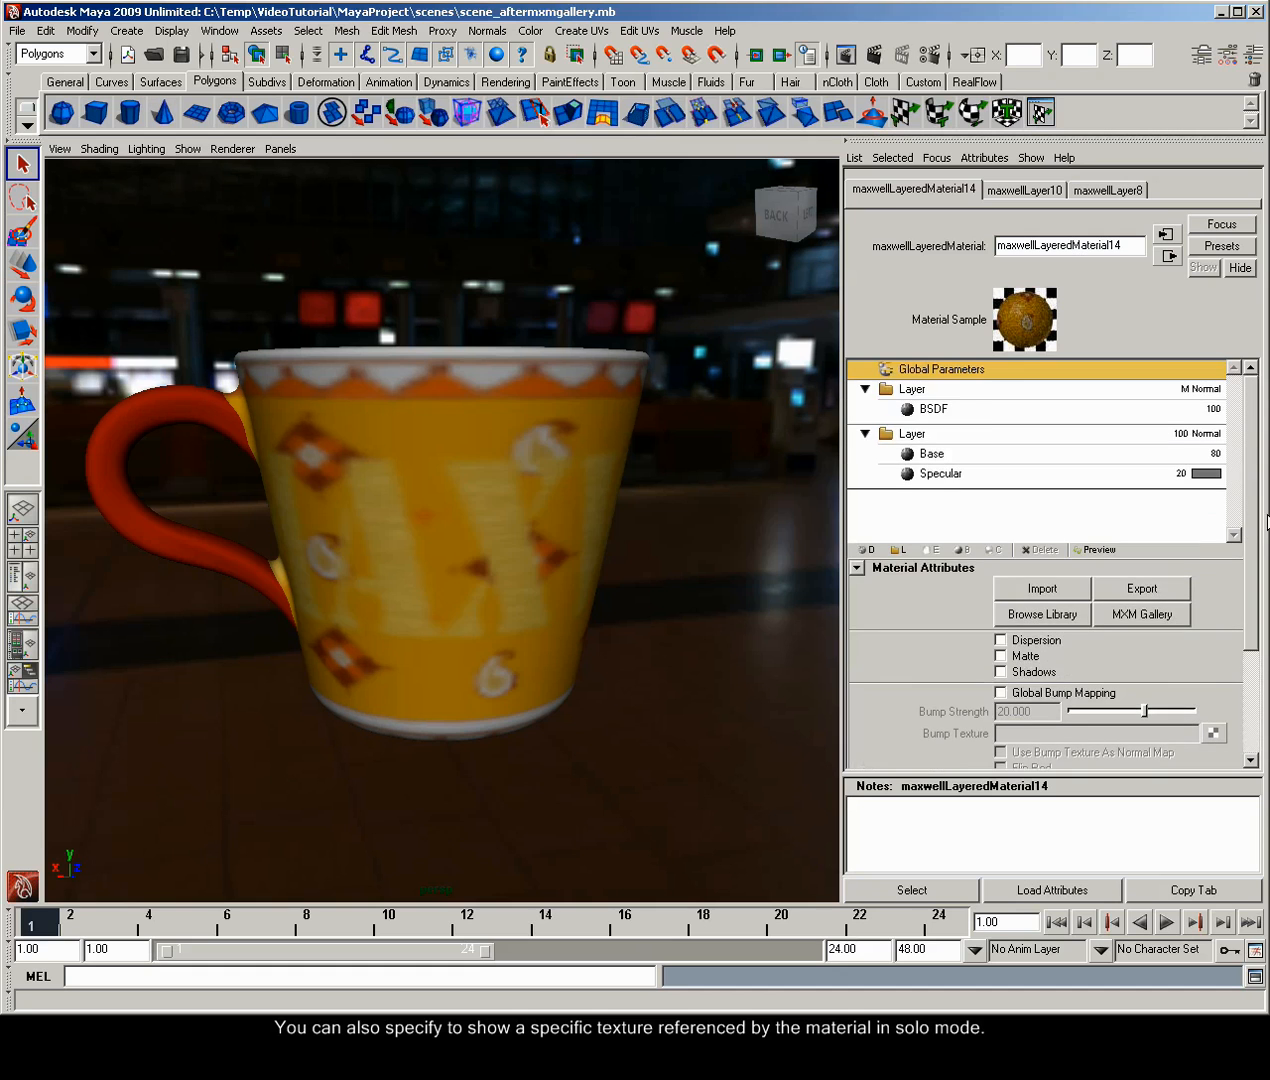
pyautogui.click(984, 409)
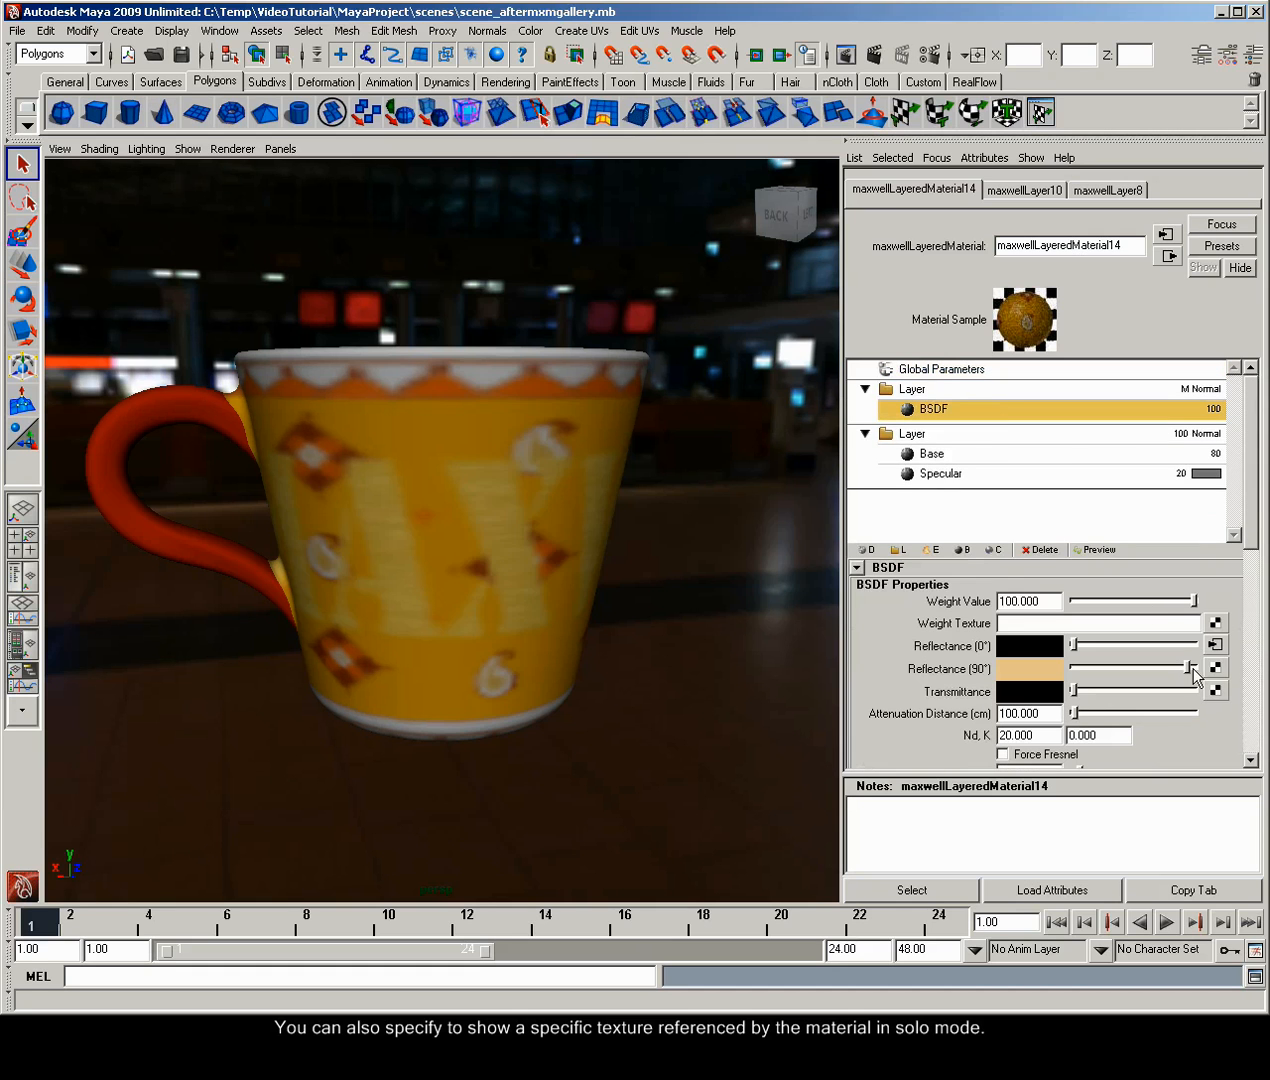
pyautogui.click(1214, 645)
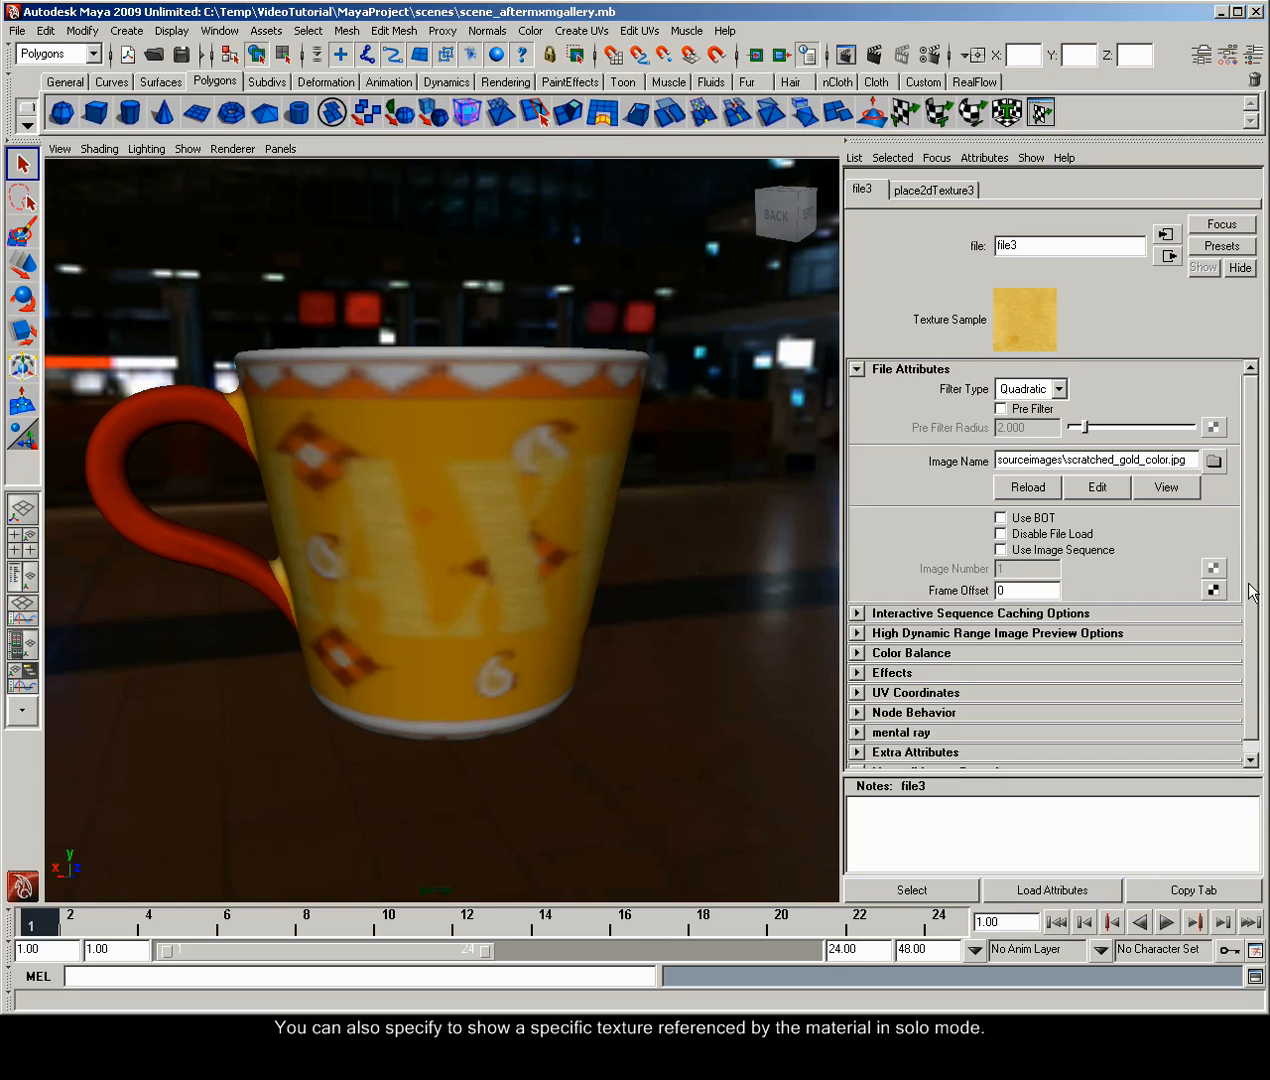
pyautogui.scroll(-1, 1200, 650)
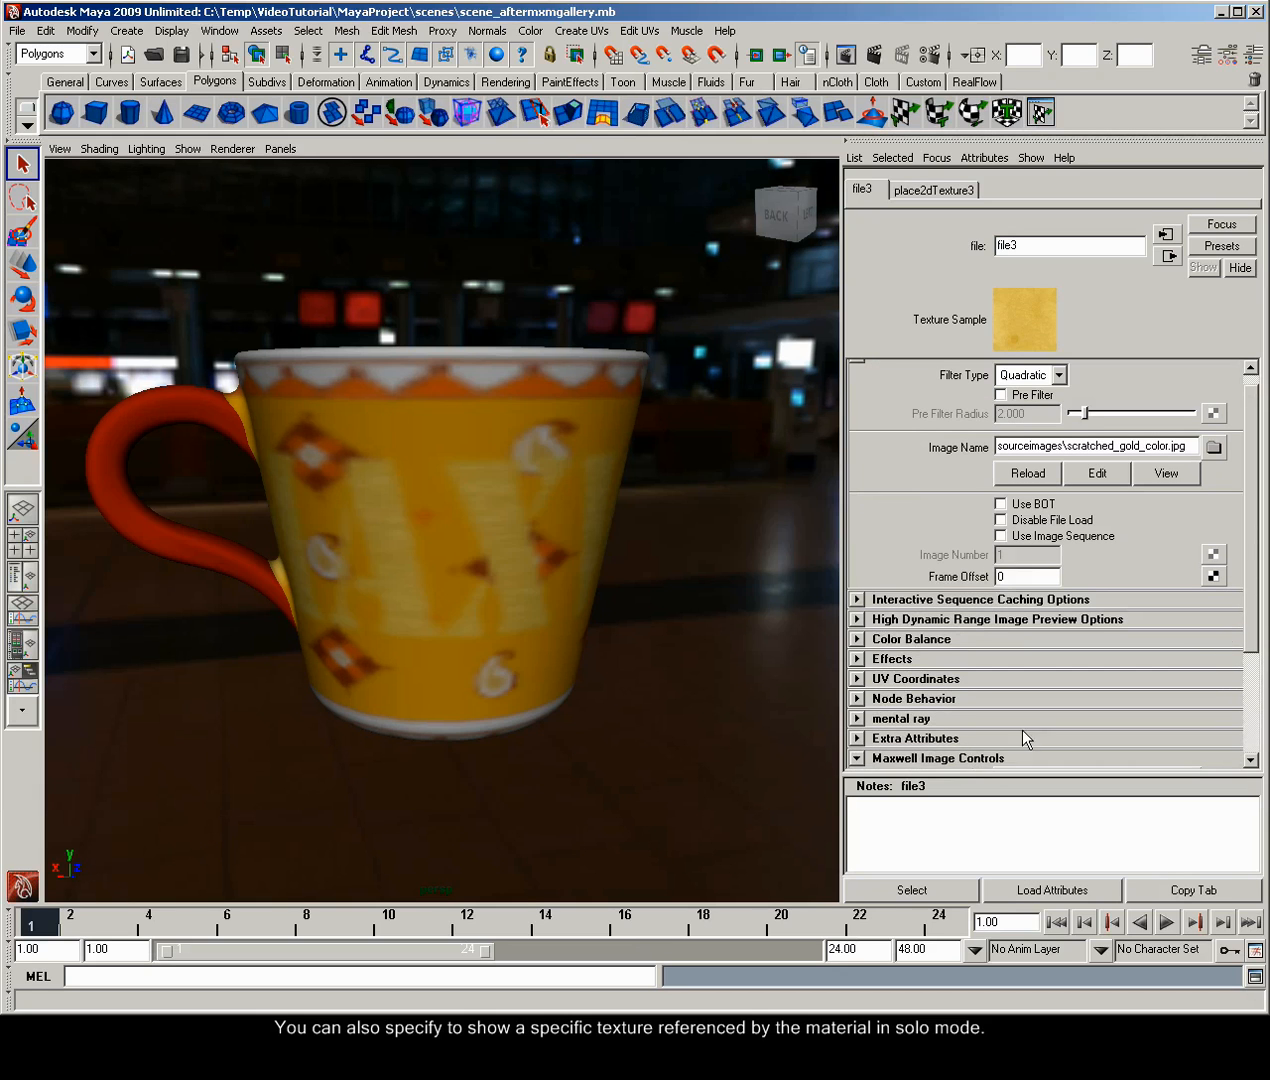
pyautogui.moveTo(1248, 593); pyautogui.dragTo(1228, 726)
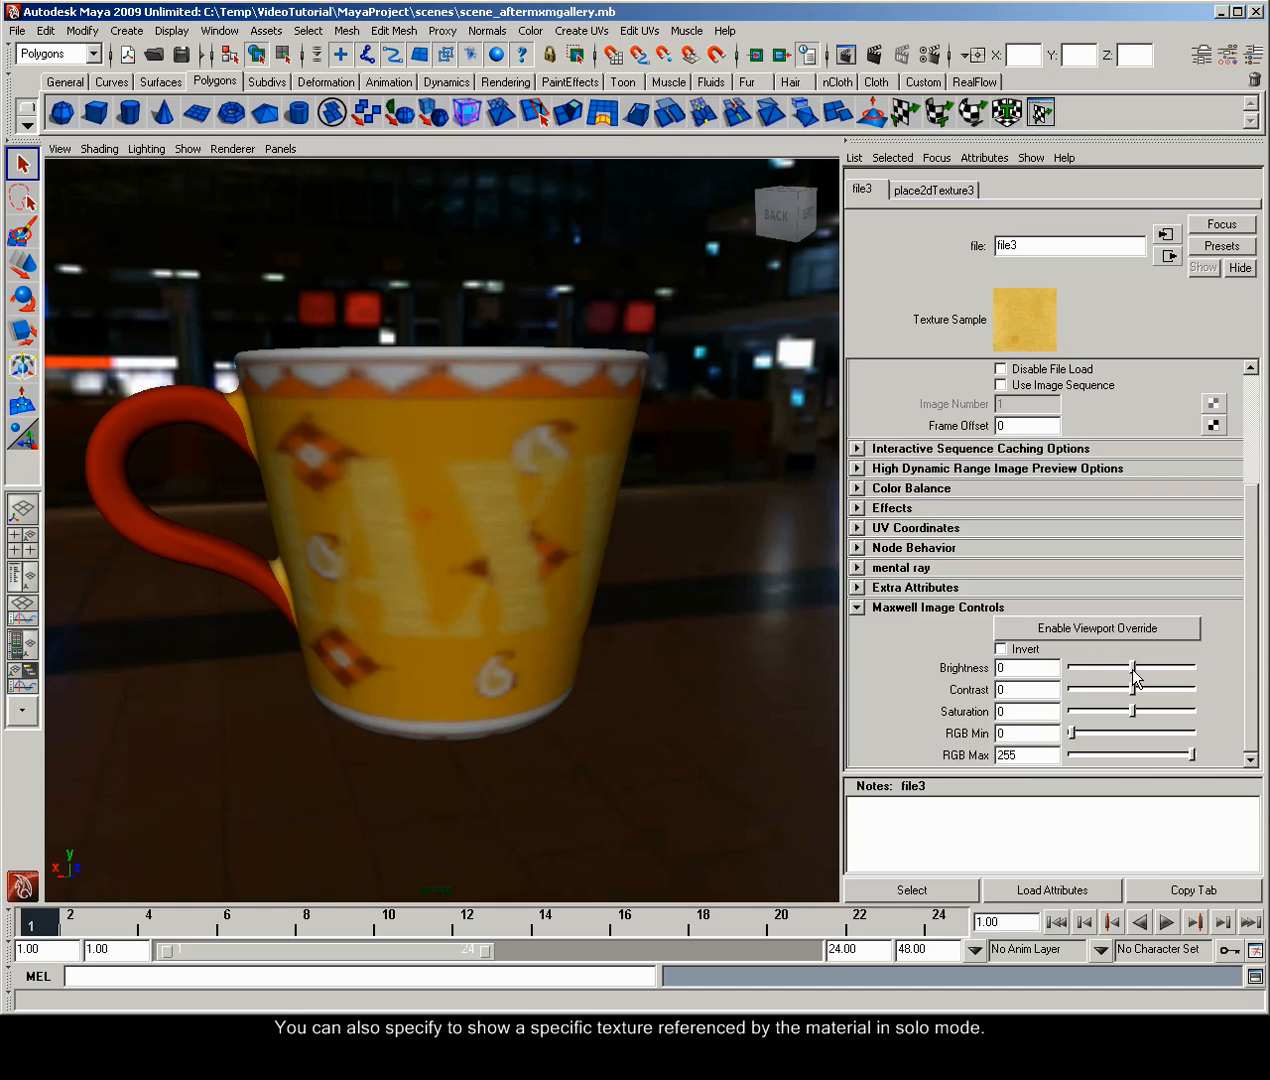
pyautogui.moveTo(1134, 676)
pyautogui.mouseDown()
pyautogui.moveTo(1141, 687)
pyautogui.moveTo(1121, 671)
pyautogui.moveTo(1135, 710)
pyautogui.moveTo(1149, 710)
pyautogui.moveTo(1135, 690)
pyautogui.mouseUp()
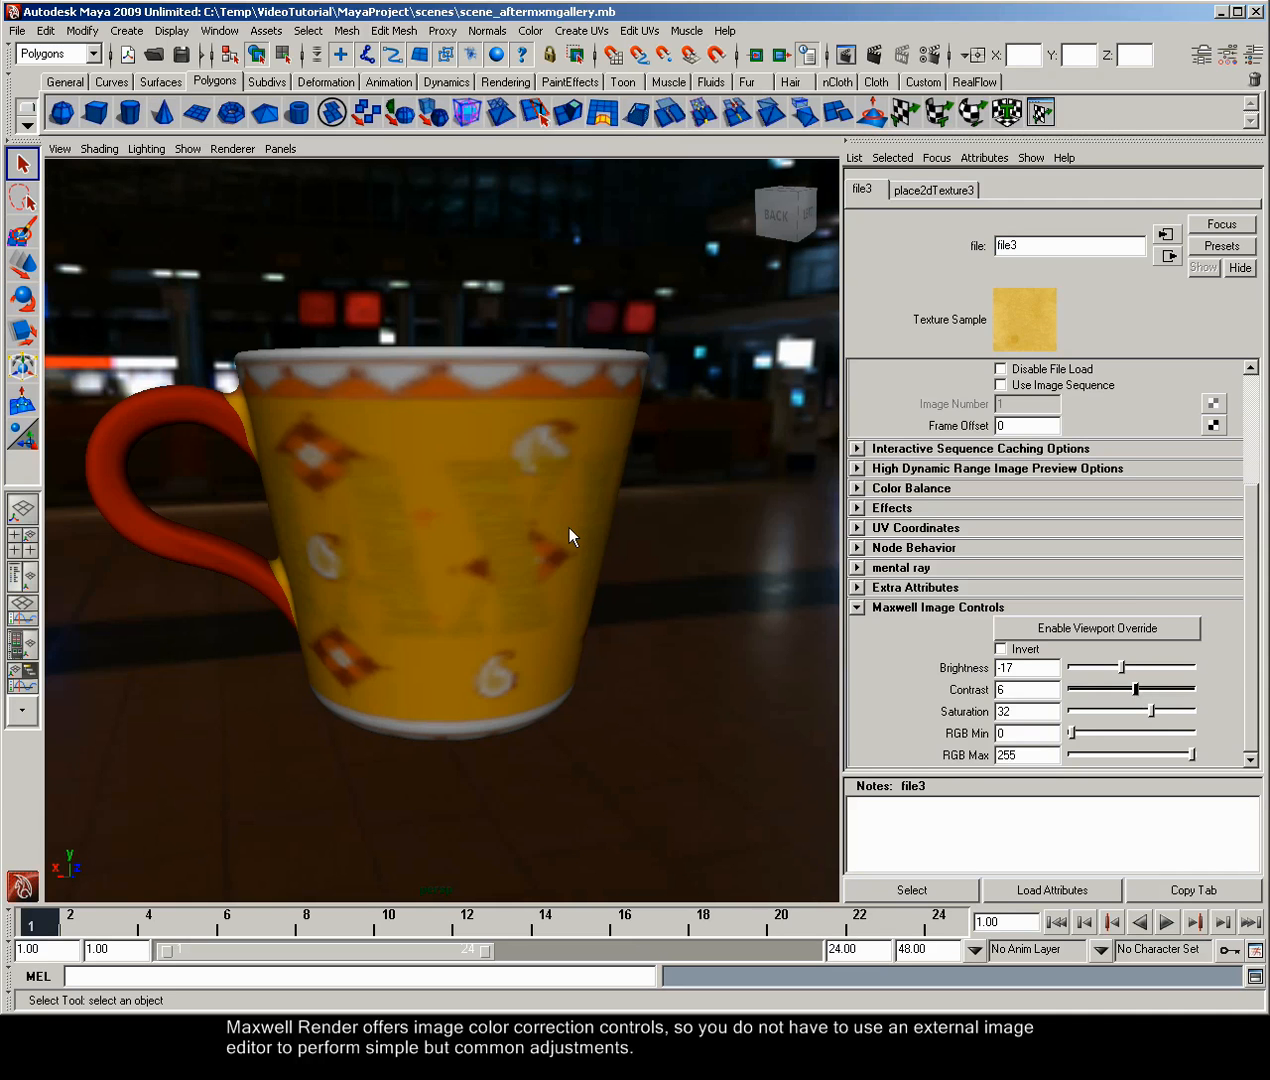
# - Render the cup with the color-corrected gold texture, stop it early, keep the image and close the Render View
pyautogui.keyDown('alt'); pyautogui.moveTo(533, 522); pyautogui.dragTo(463, 503); pyautogui.keyUp('alt')
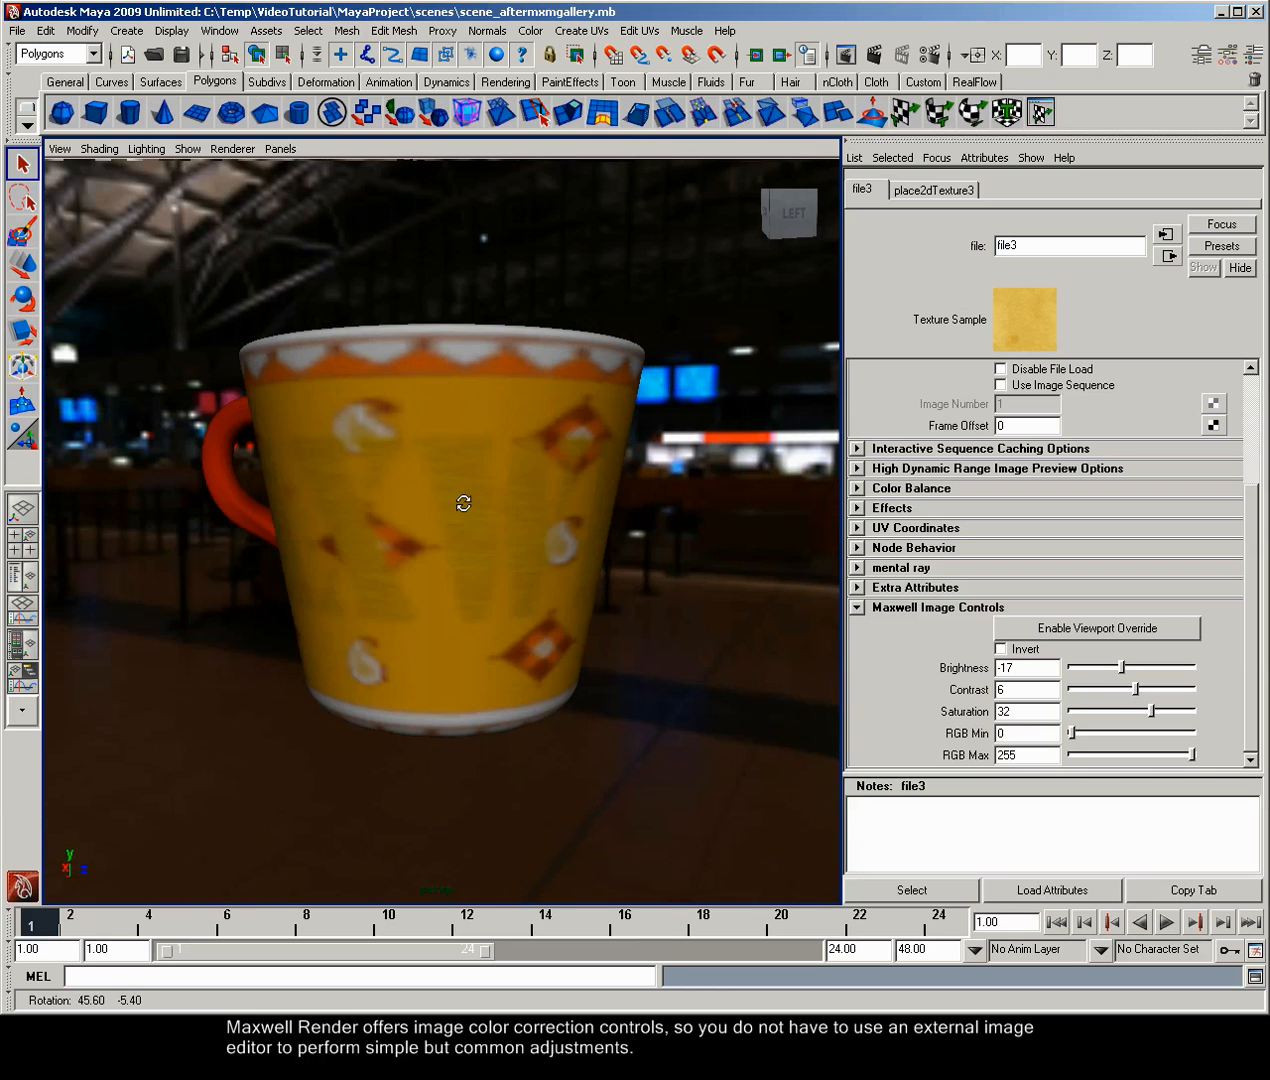
pyautogui.click(875, 58)
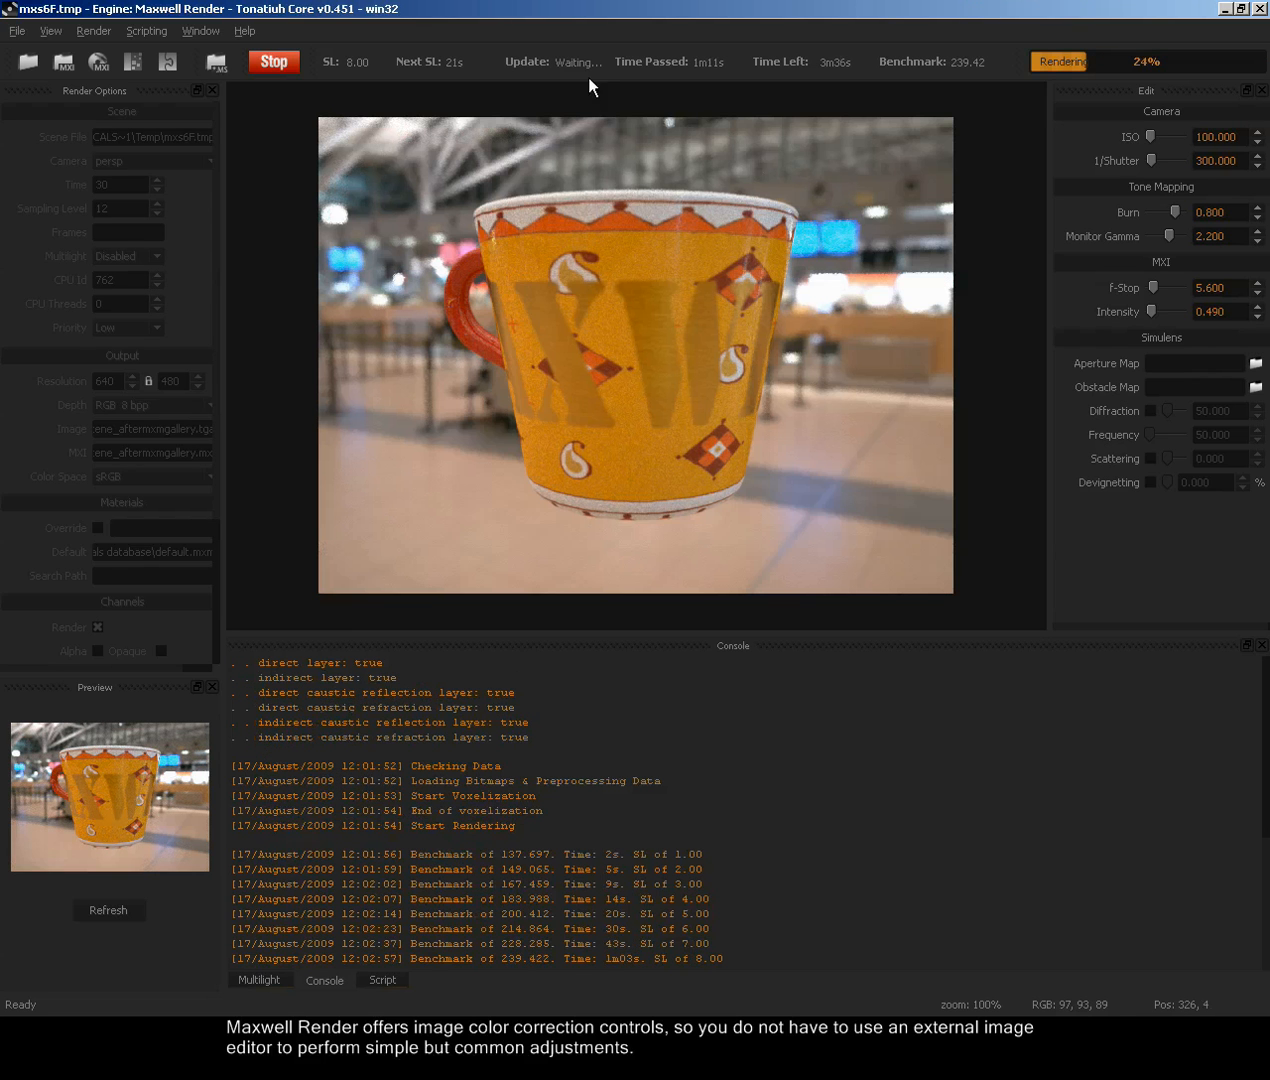
pyautogui.click(296, 60)
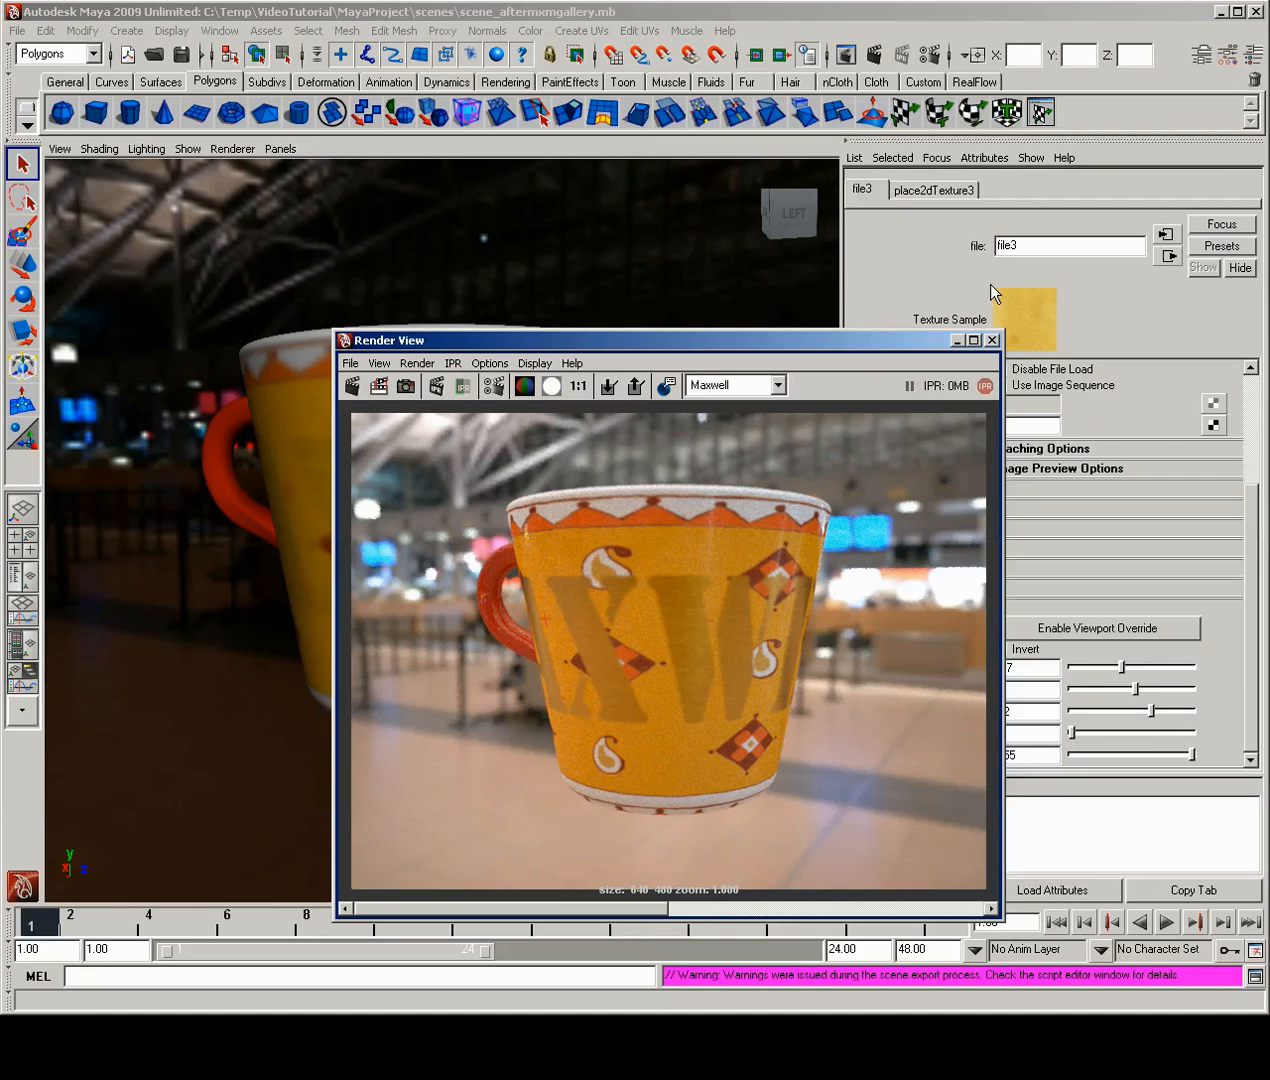
pyautogui.click(608, 386)
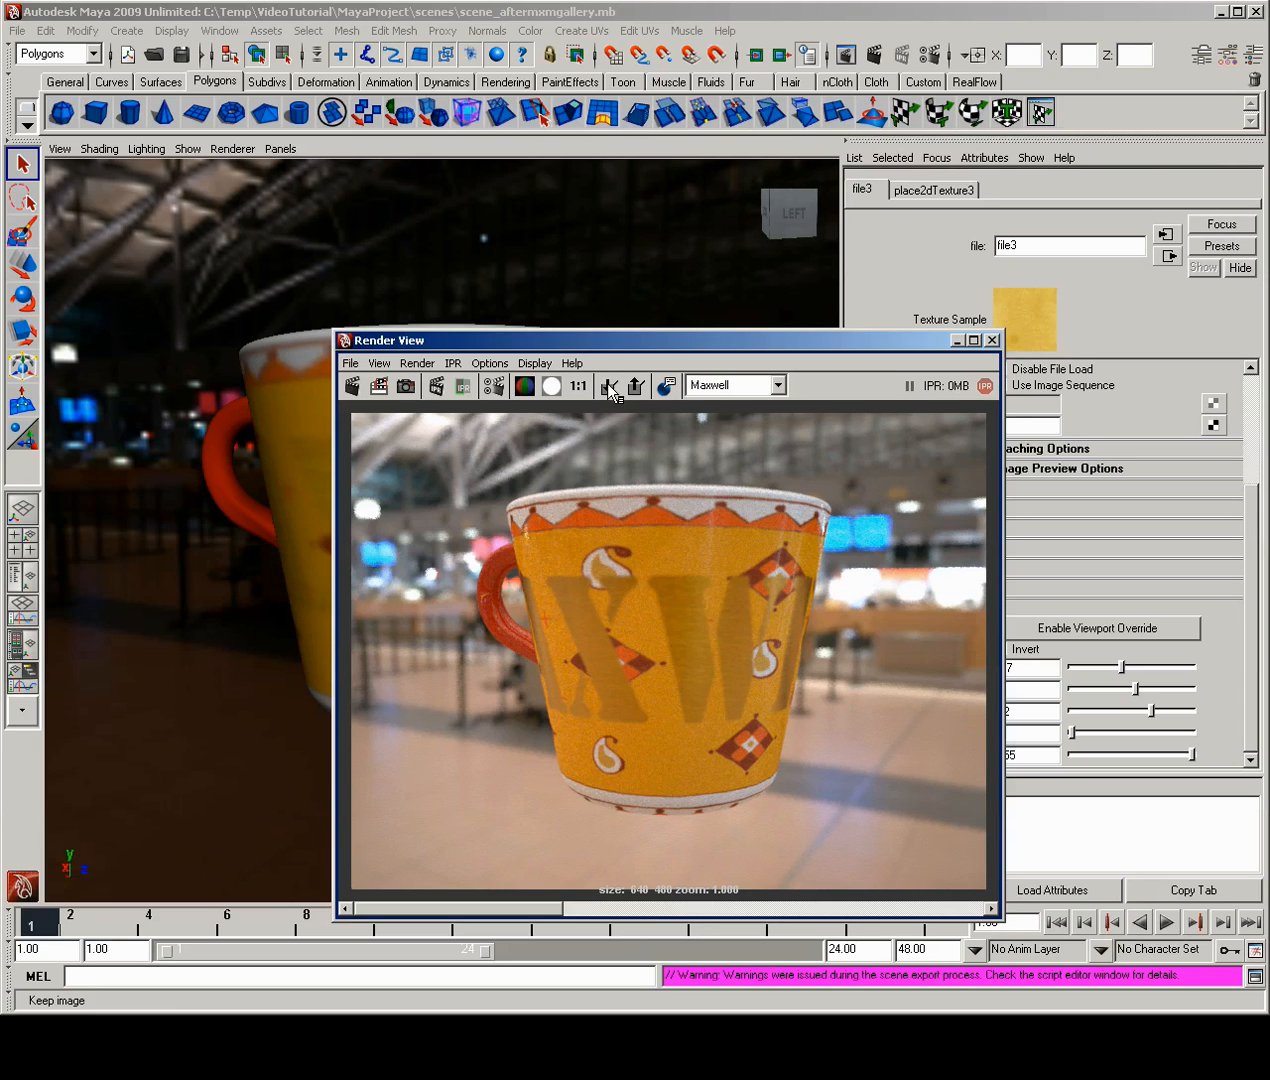
pyautogui.click(991, 340)
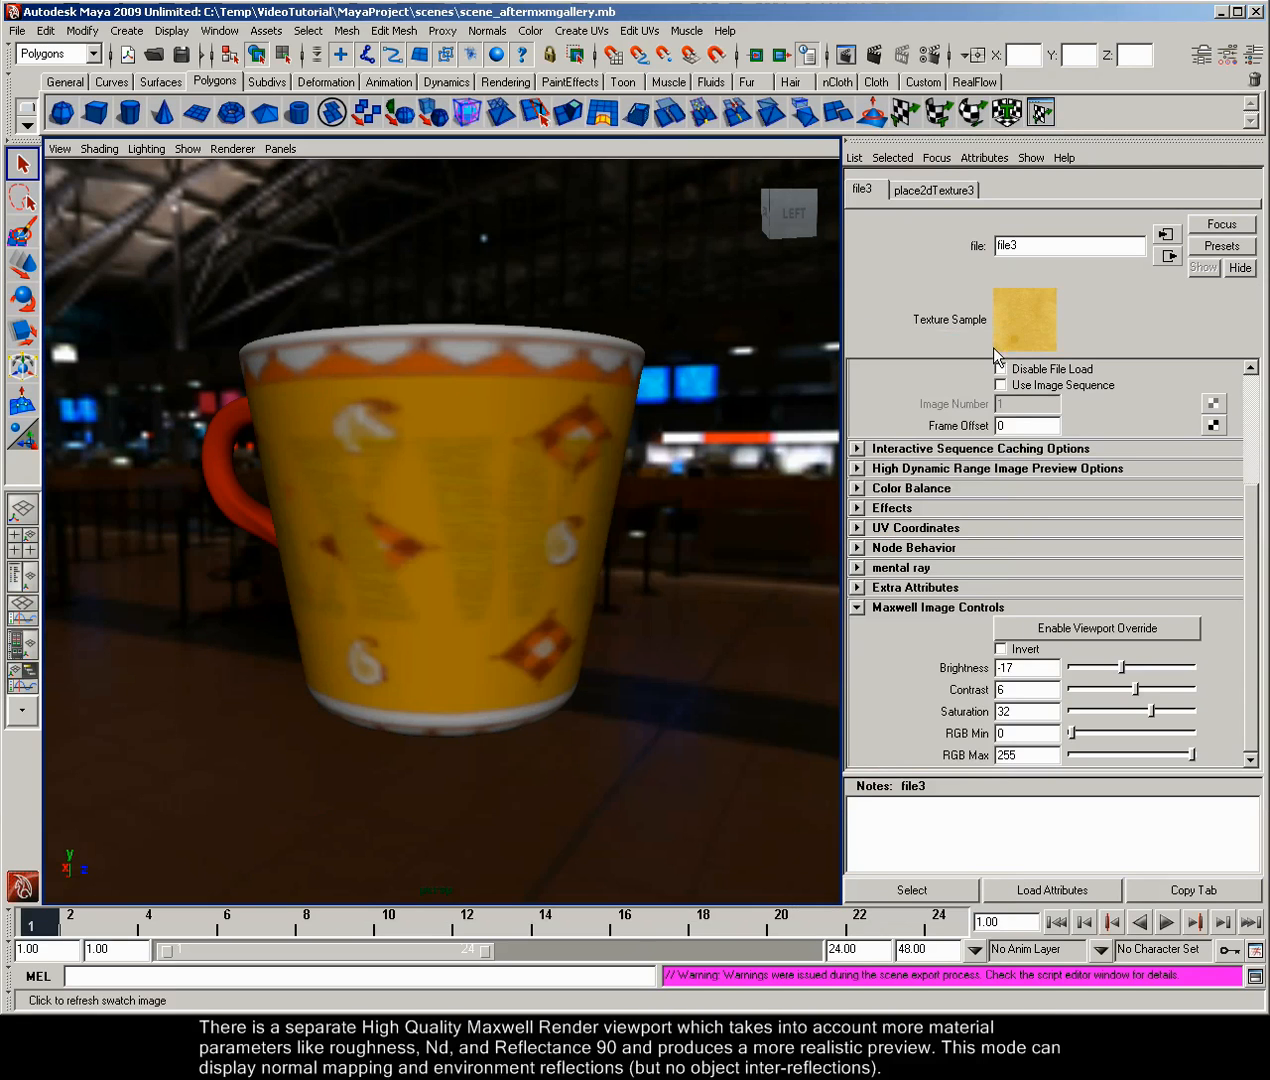
# - Switch the perspective view to the high quality Maxwell viewport and orbit to a low angle on the cup's lettering
pyautogui.click(280, 149)
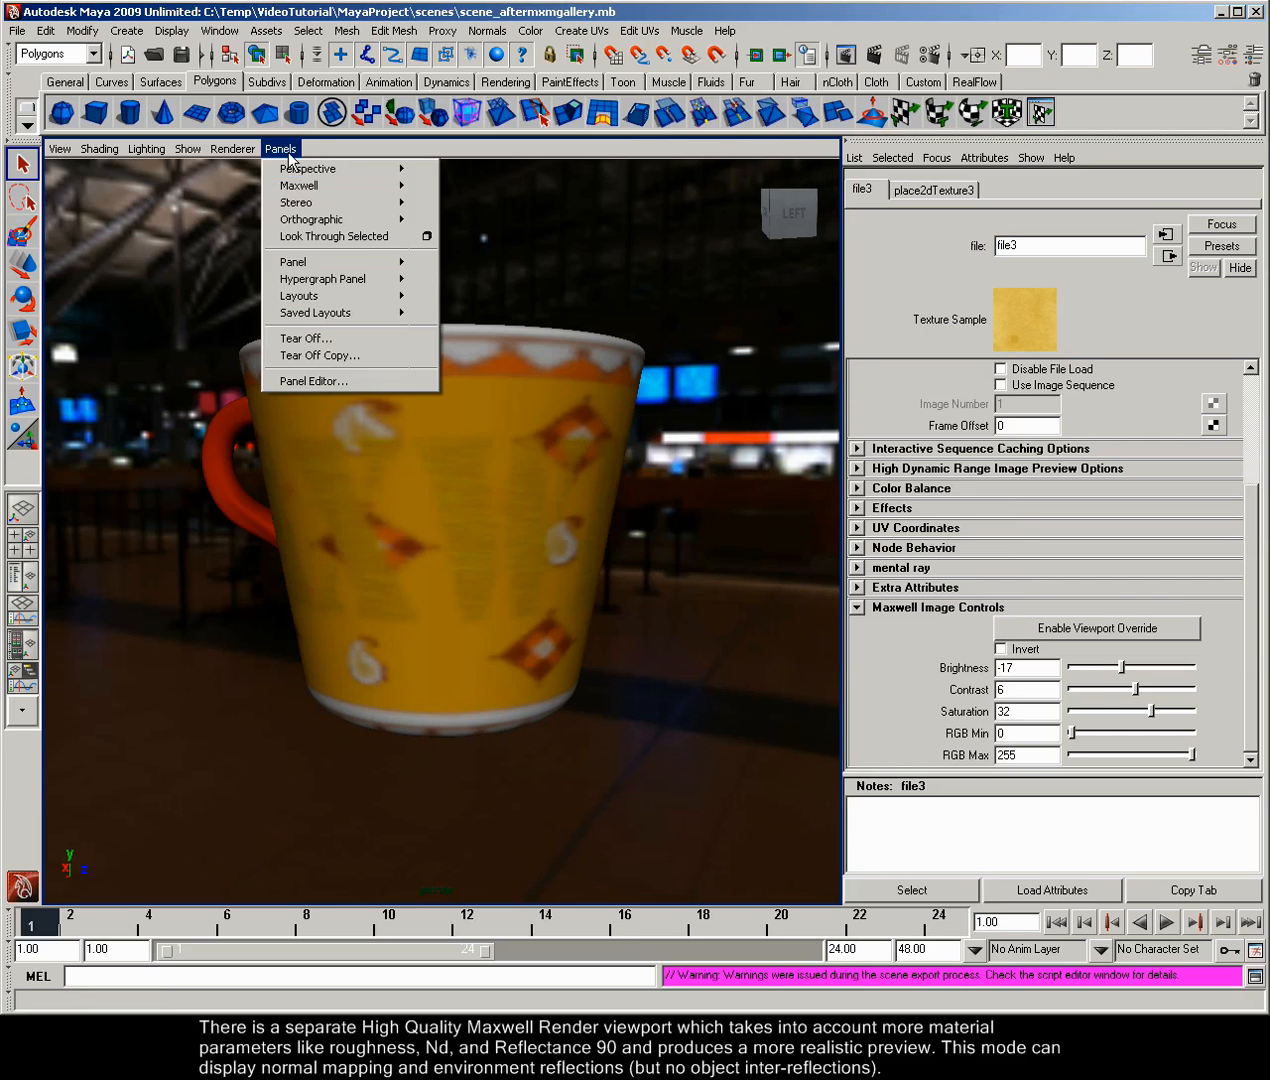
pyautogui.moveTo(320, 182)
pyautogui.click(446, 200)
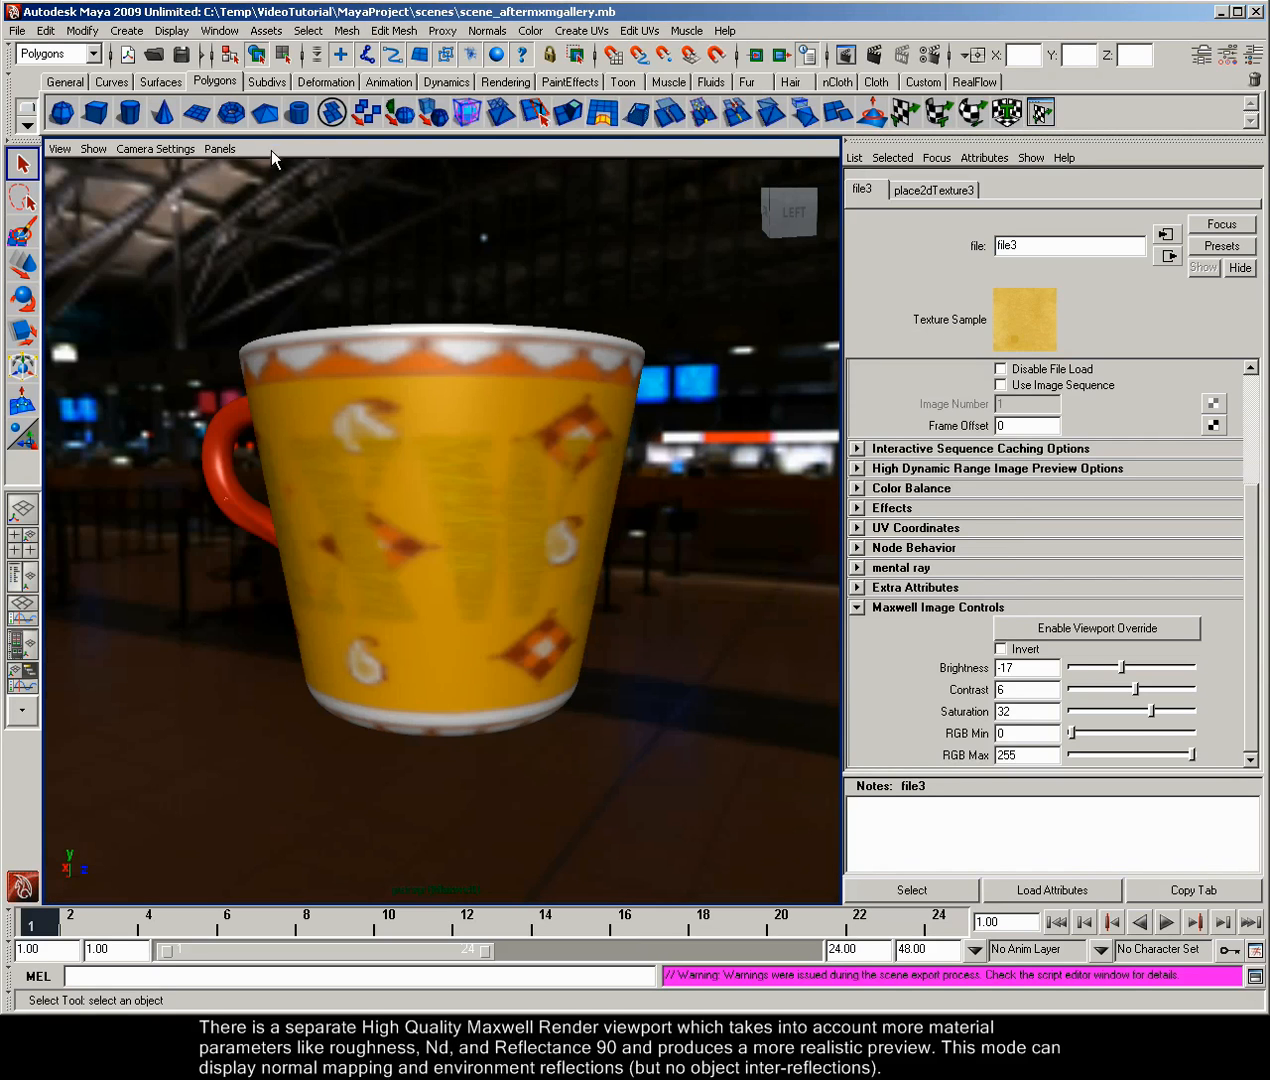
pyautogui.click(220, 149)
pyautogui.moveTo(241, 190)
pyautogui.click(417, 210)
pyautogui.keyDown('alt'); pyautogui.moveTo(521, 410); pyautogui.dragTo(460, 476); pyautogui.keyUp('alt')
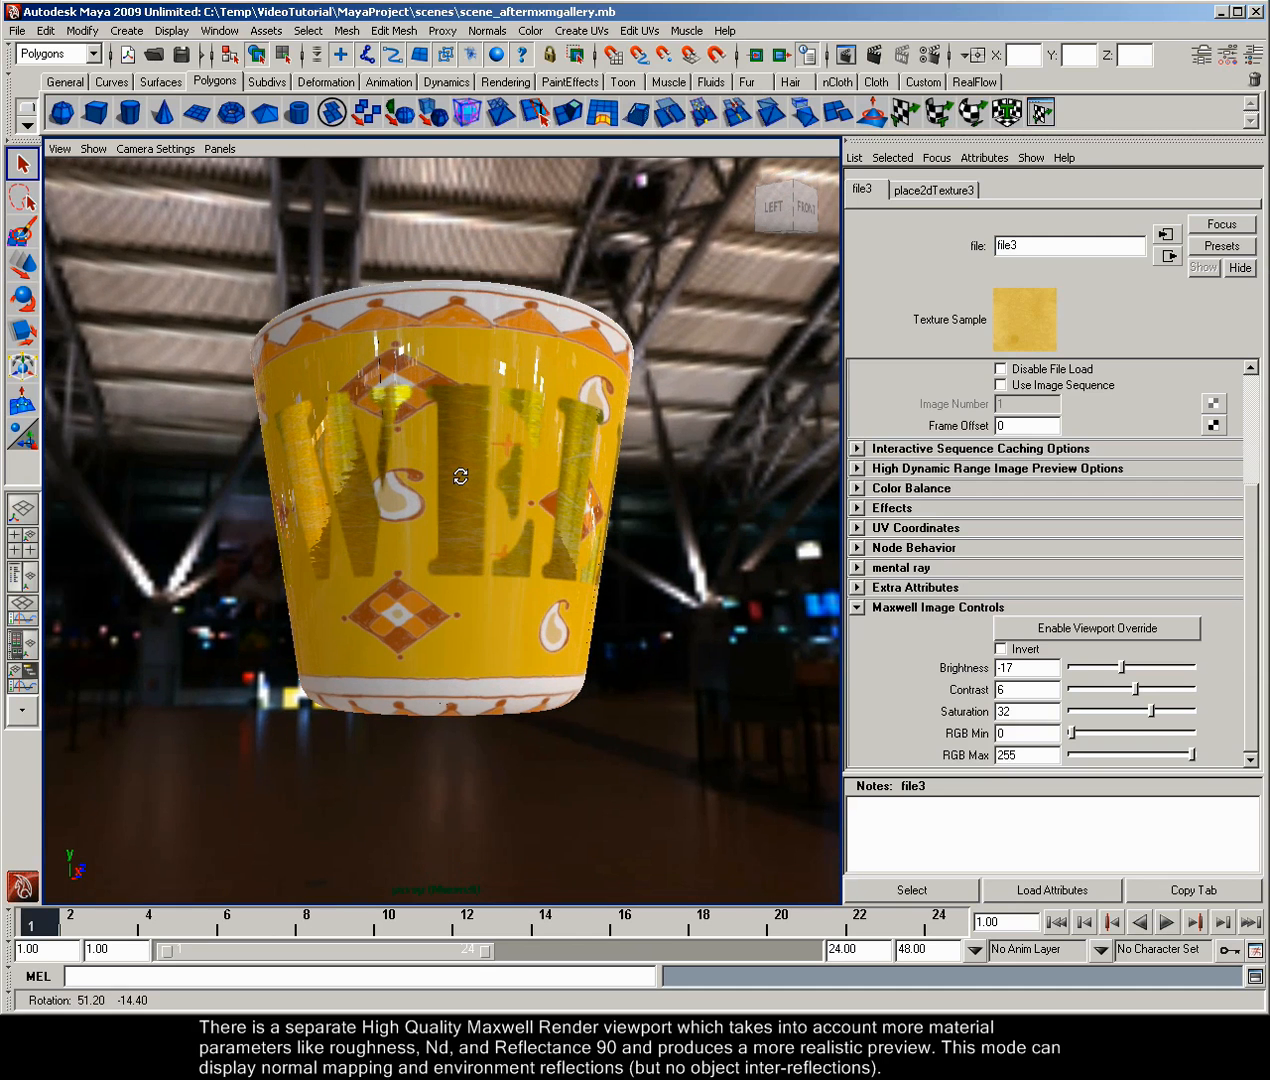
# - Render the low-angle cup view, stop early, close Maxwell Render, keep the image and place the Render View beside the viewport cup
pyautogui.click(864, 56)
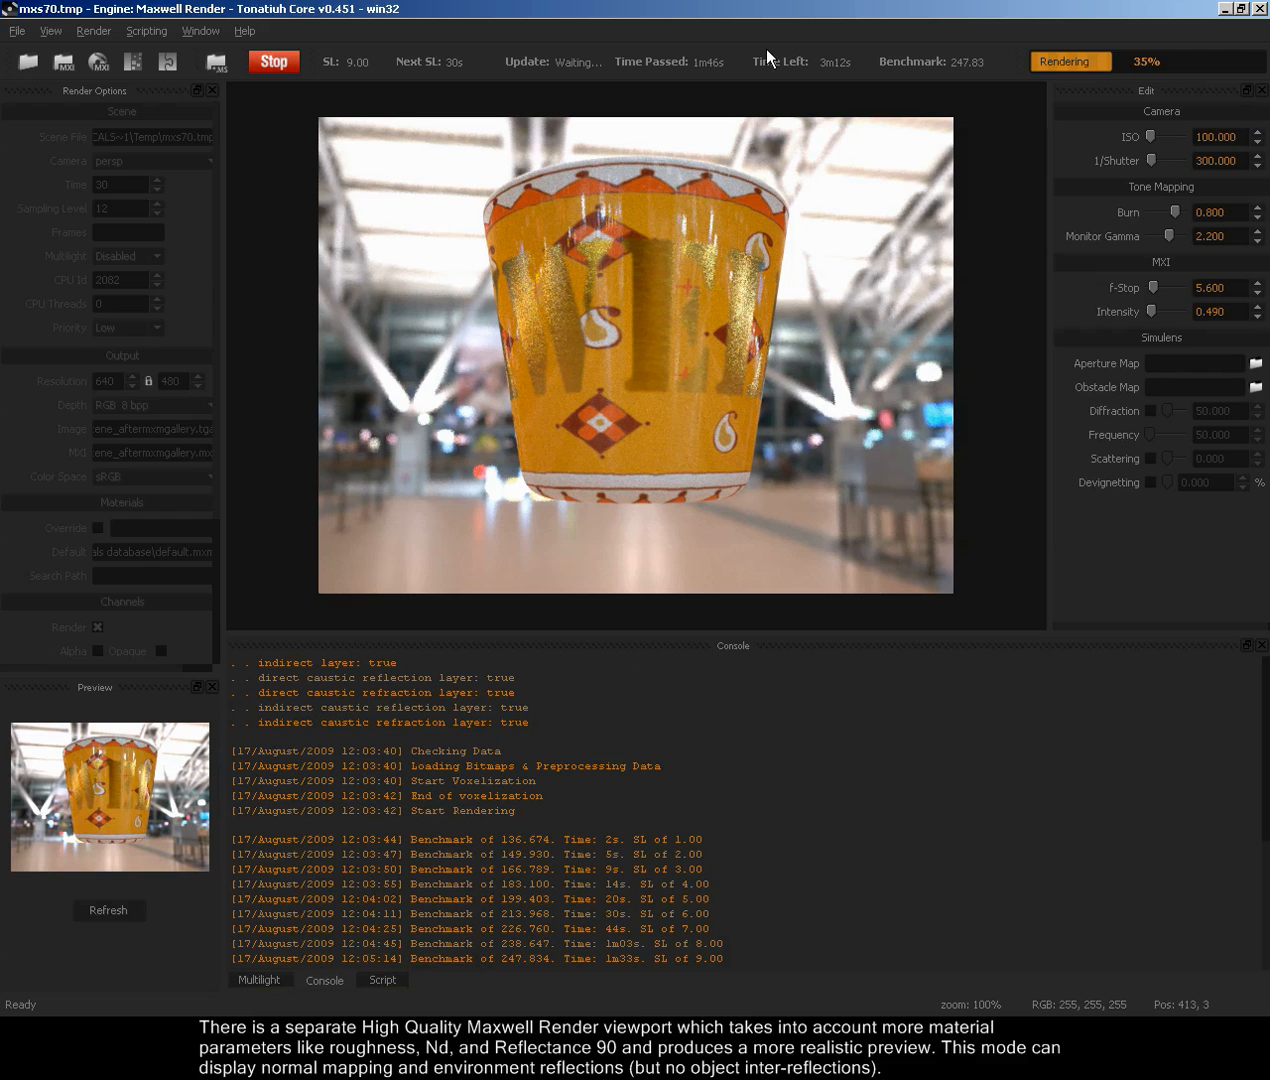
pyautogui.click(262, 63)
pyautogui.click(1260, 8)
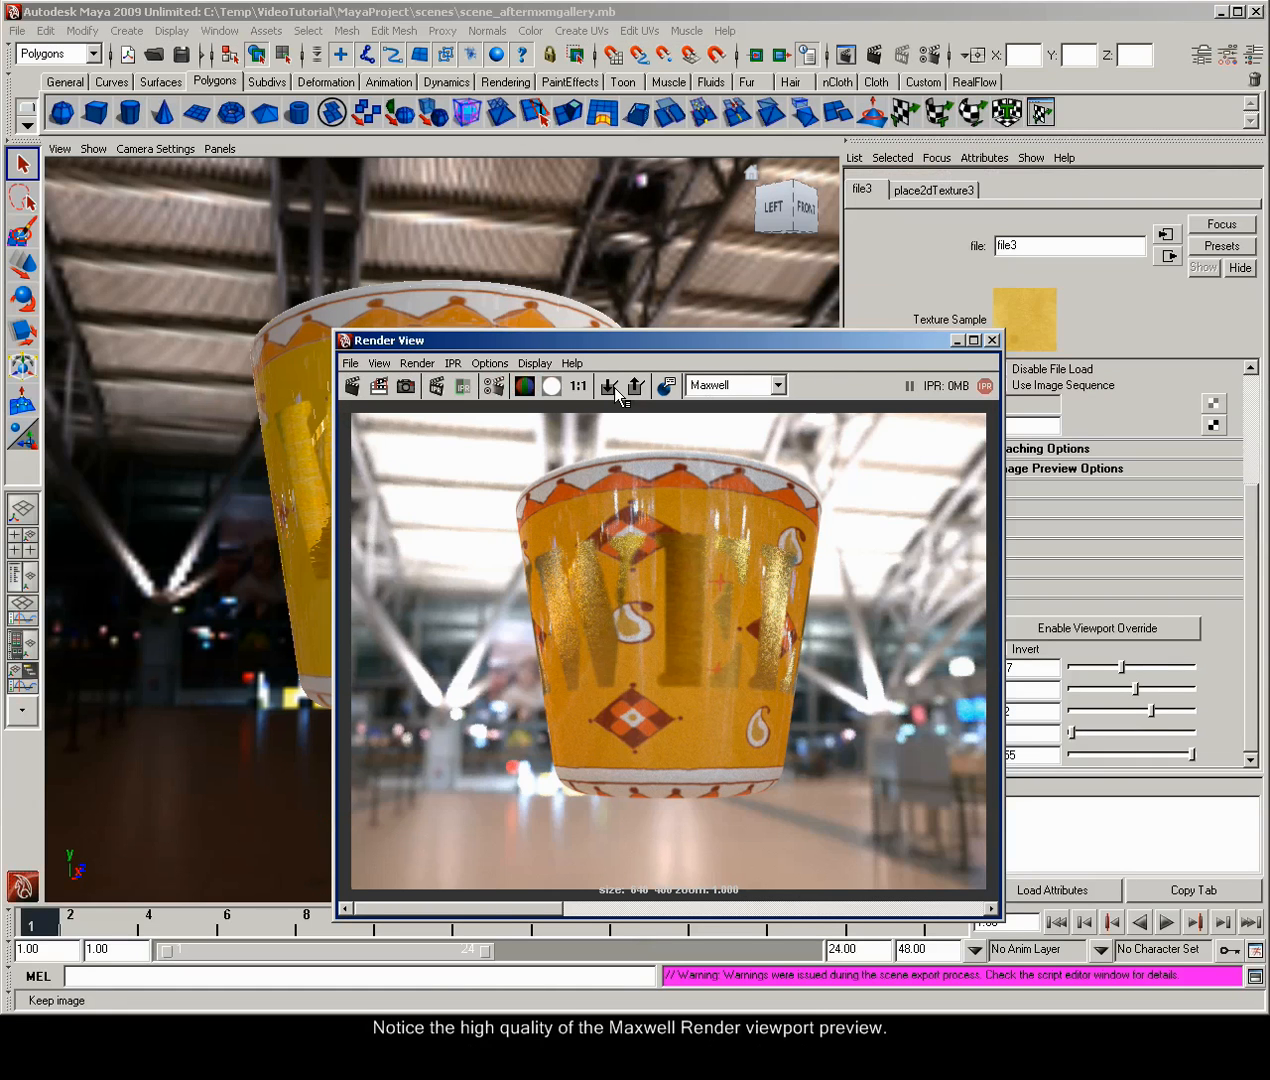
pyautogui.moveTo(600, 345); pyautogui.dragTo(912, 85)
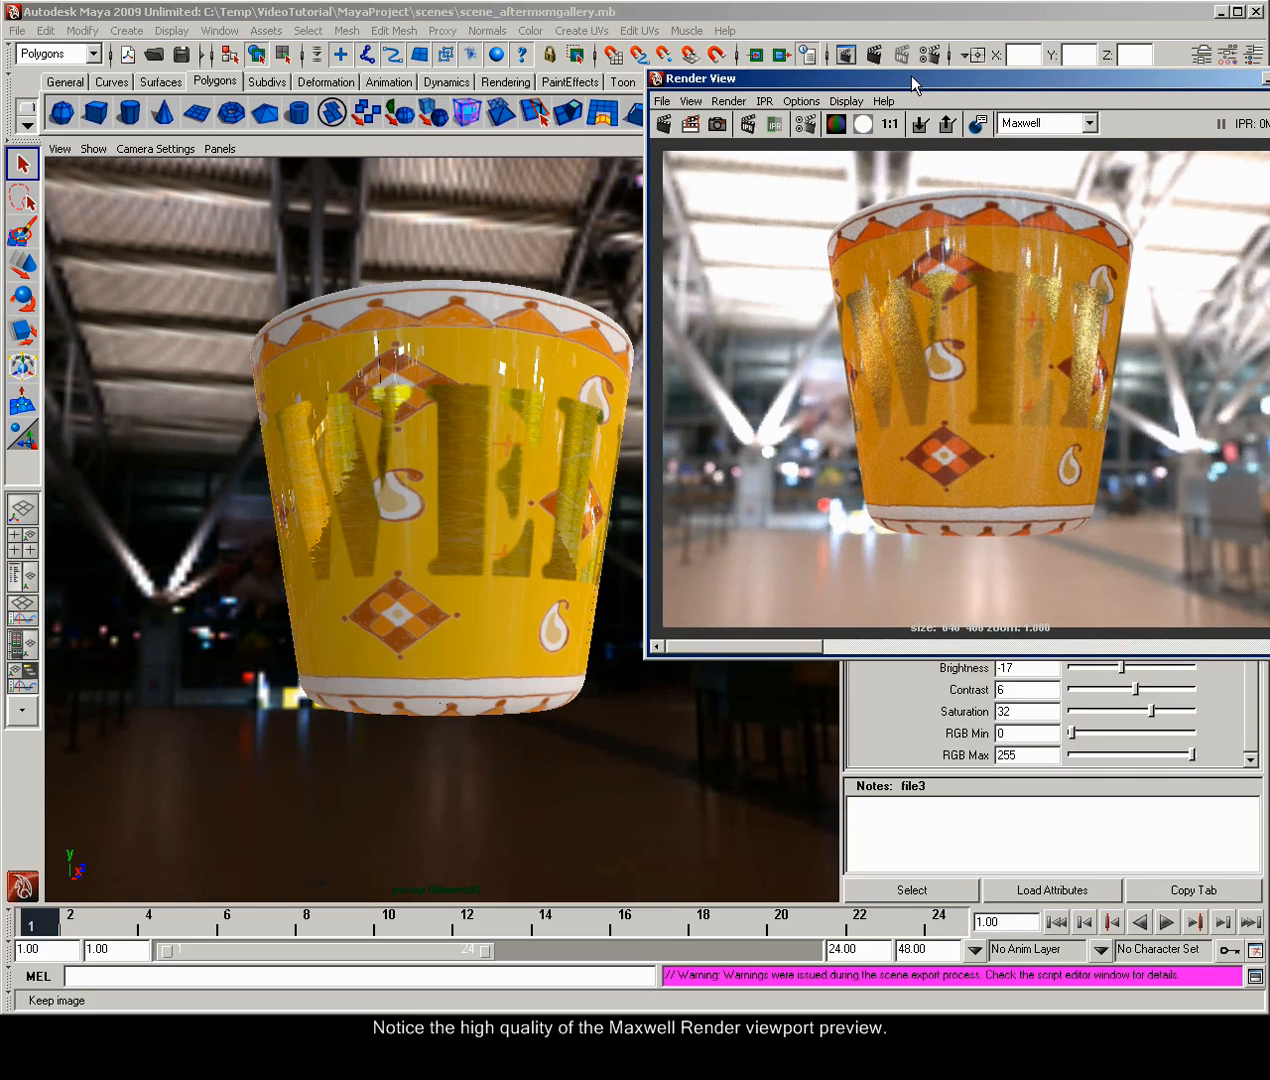